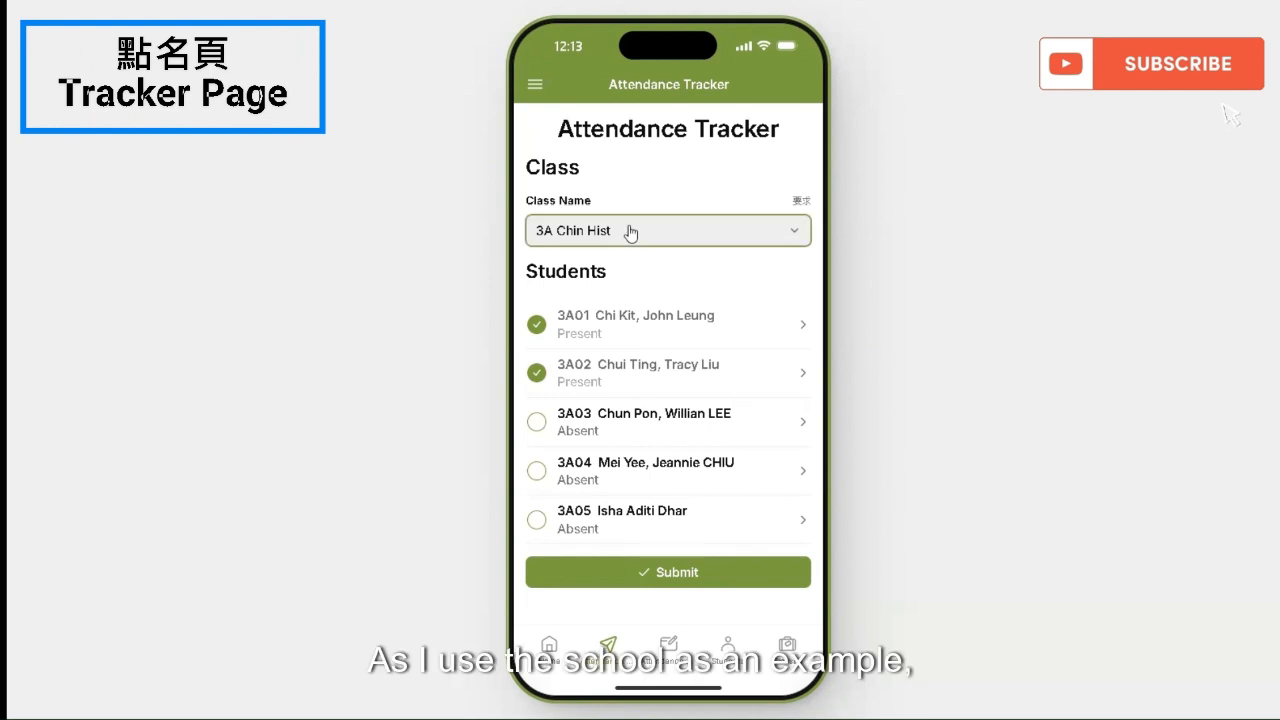
# Step: In the example app, switch the class to 3A ICT and back to 3A Chin Hist, then show 3A Minds+ edit options
pyautogui.click(610, 266)
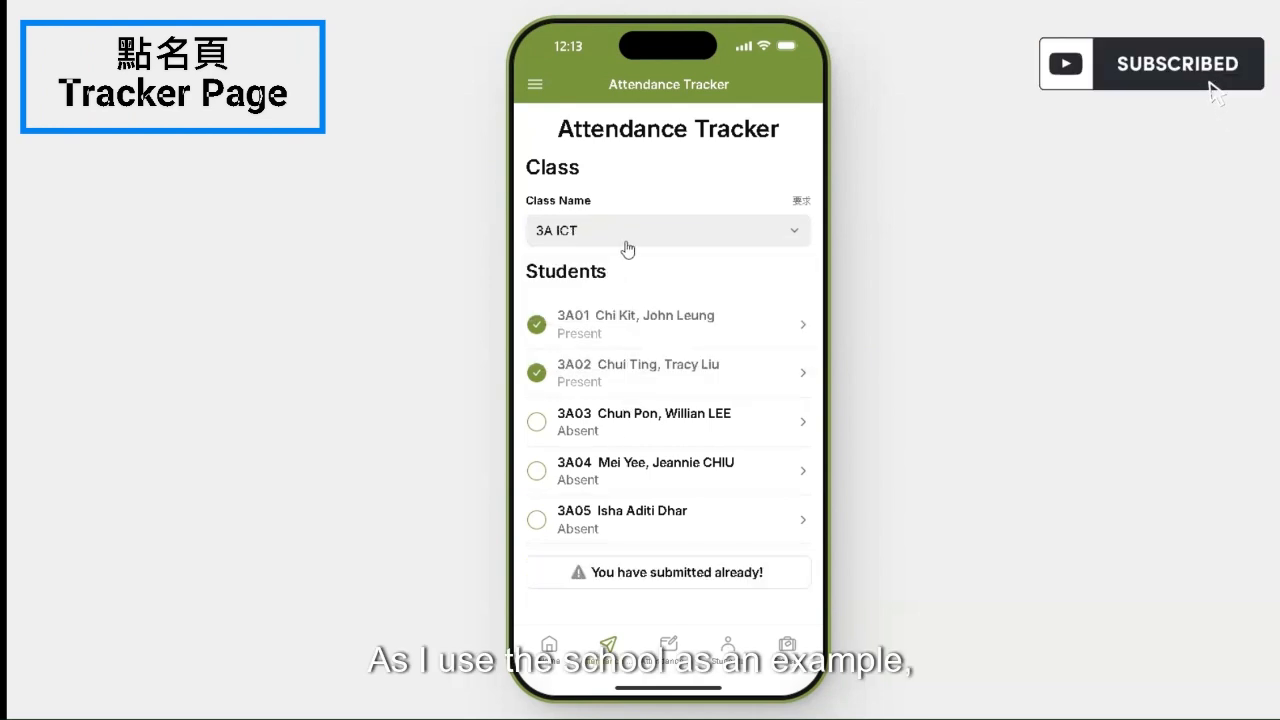
pyautogui.click(627, 244)
pyautogui.click(608, 323)
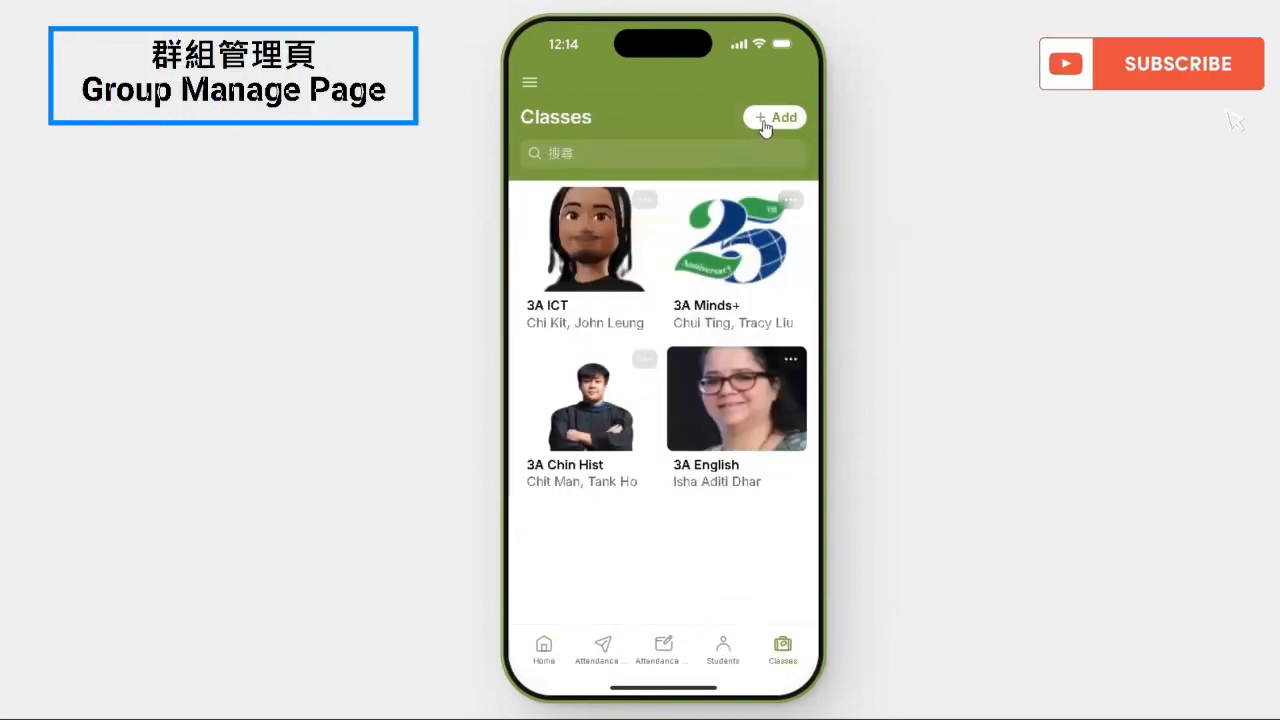
pyautogui.click(790, 195)
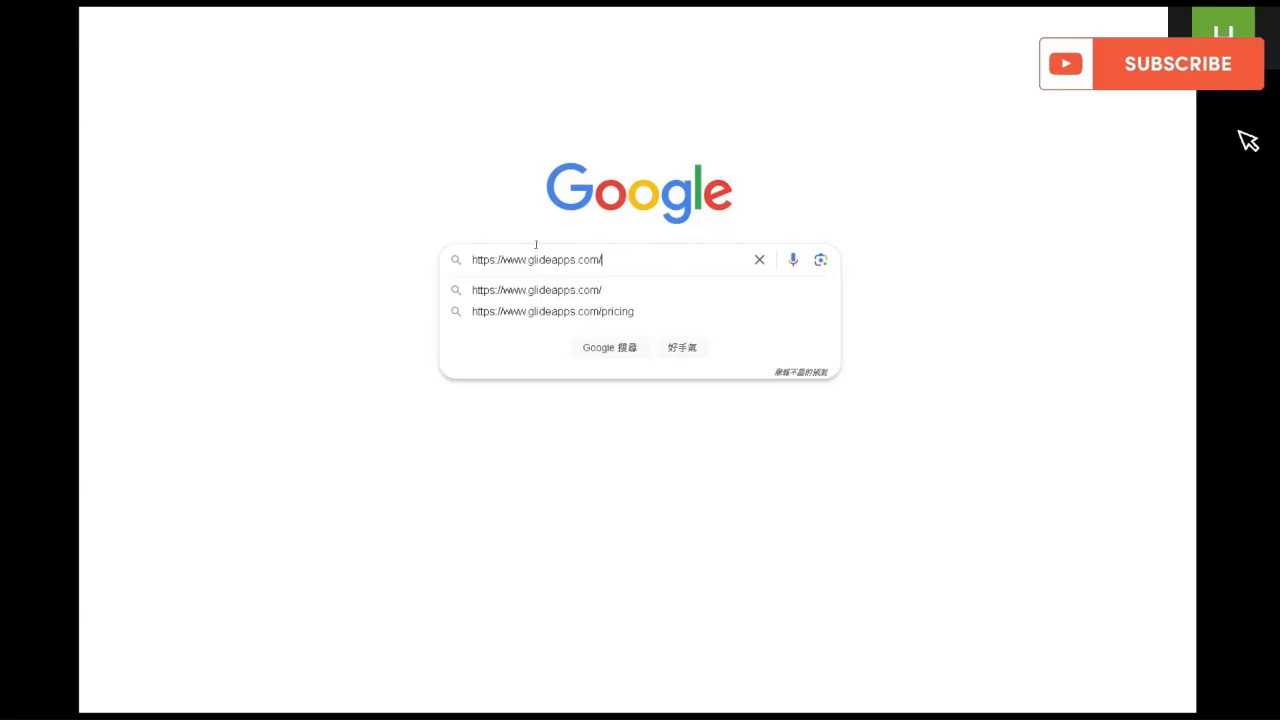
pyautogui.hotkey('ctrl', 'a')
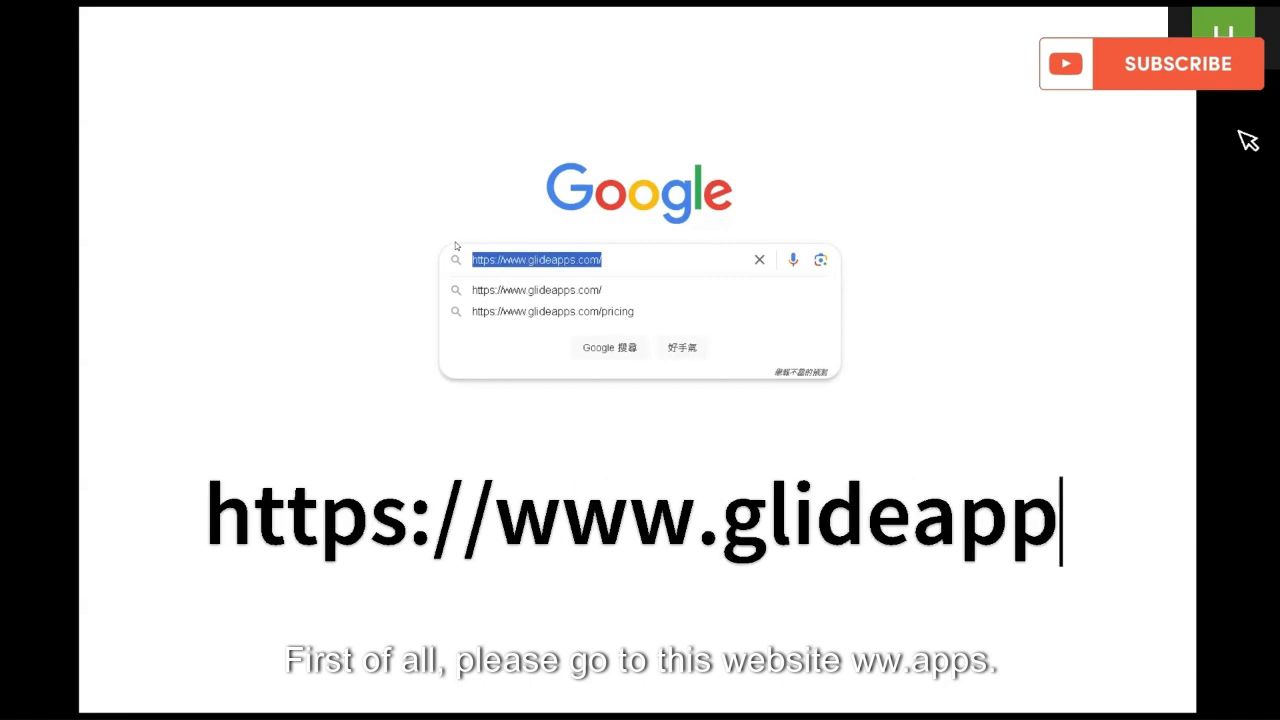
pyautogui.click(628, 257)
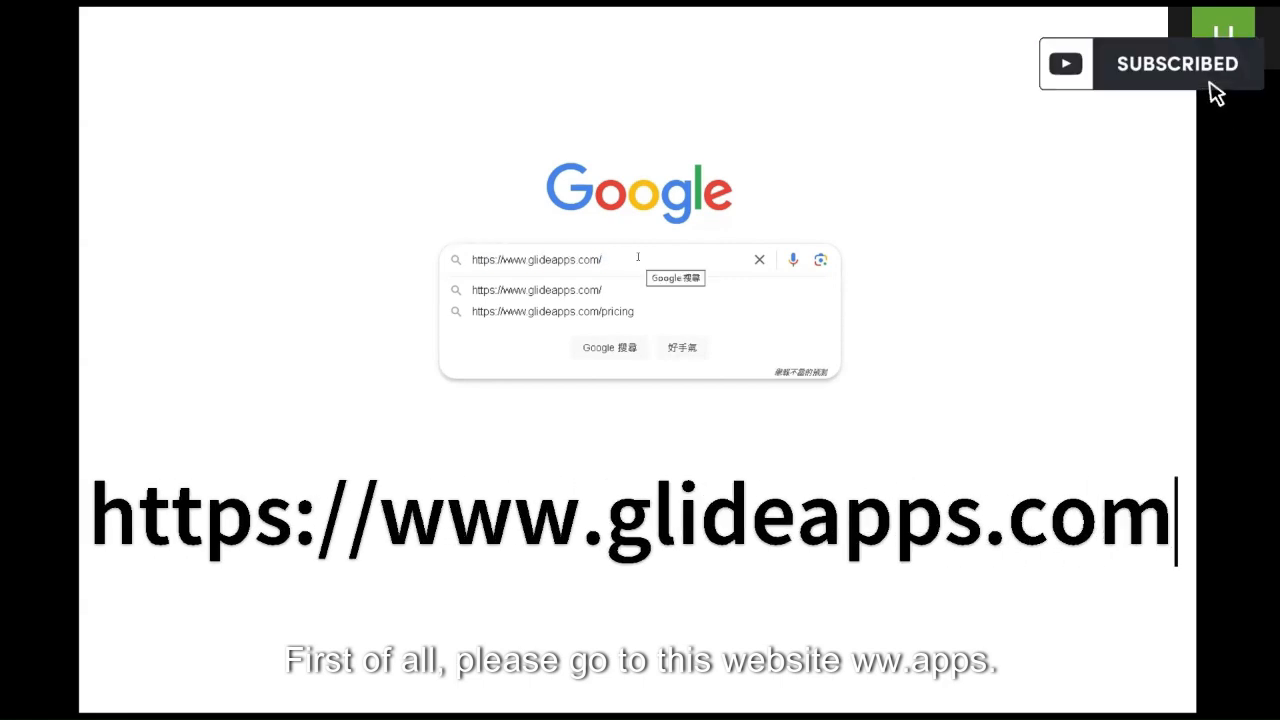
pyautogui.press('Return')
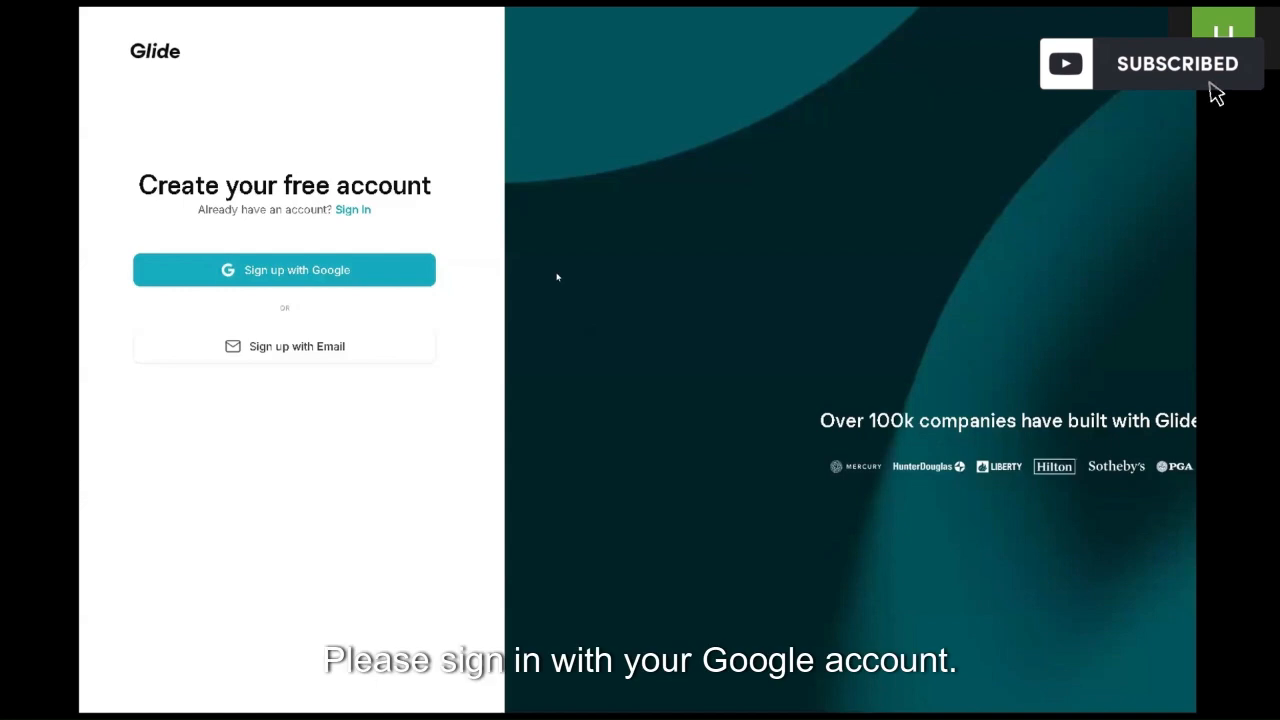
# Step: Sign up to Glide with a Google account and continue through to the dashboard
pyautogui.click(287, 268)
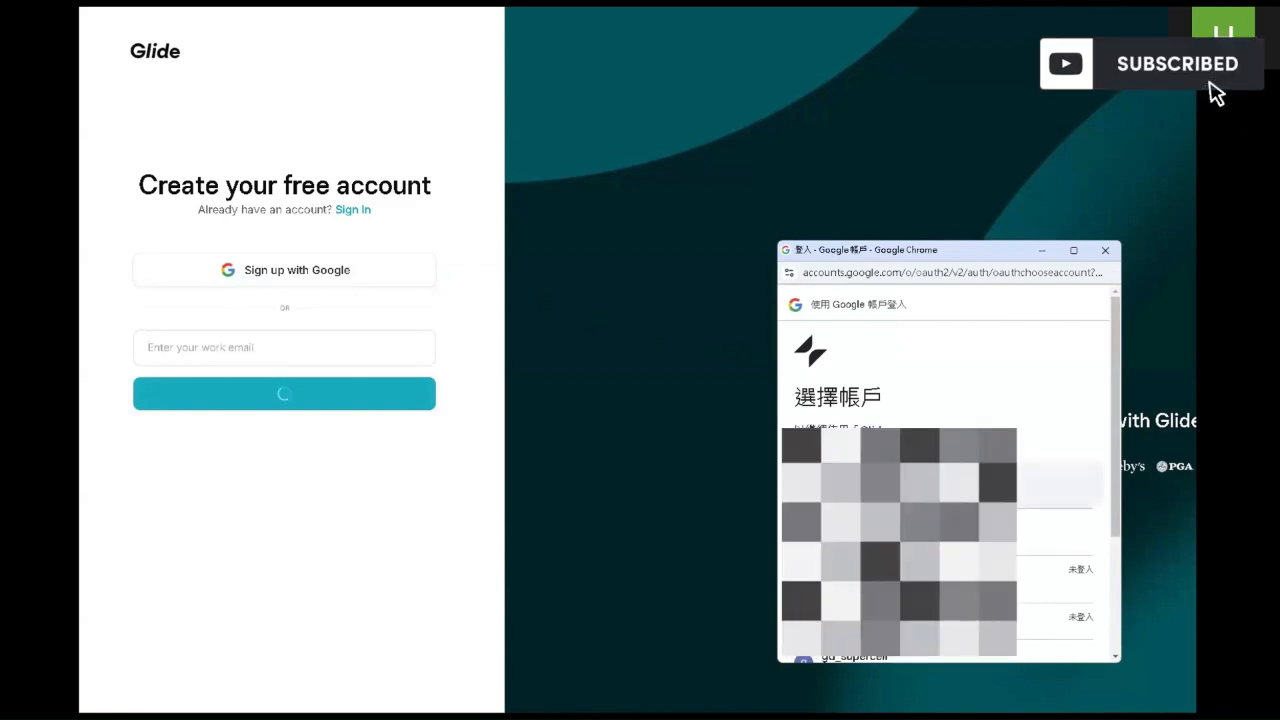
pyautogui.click(900, 484)
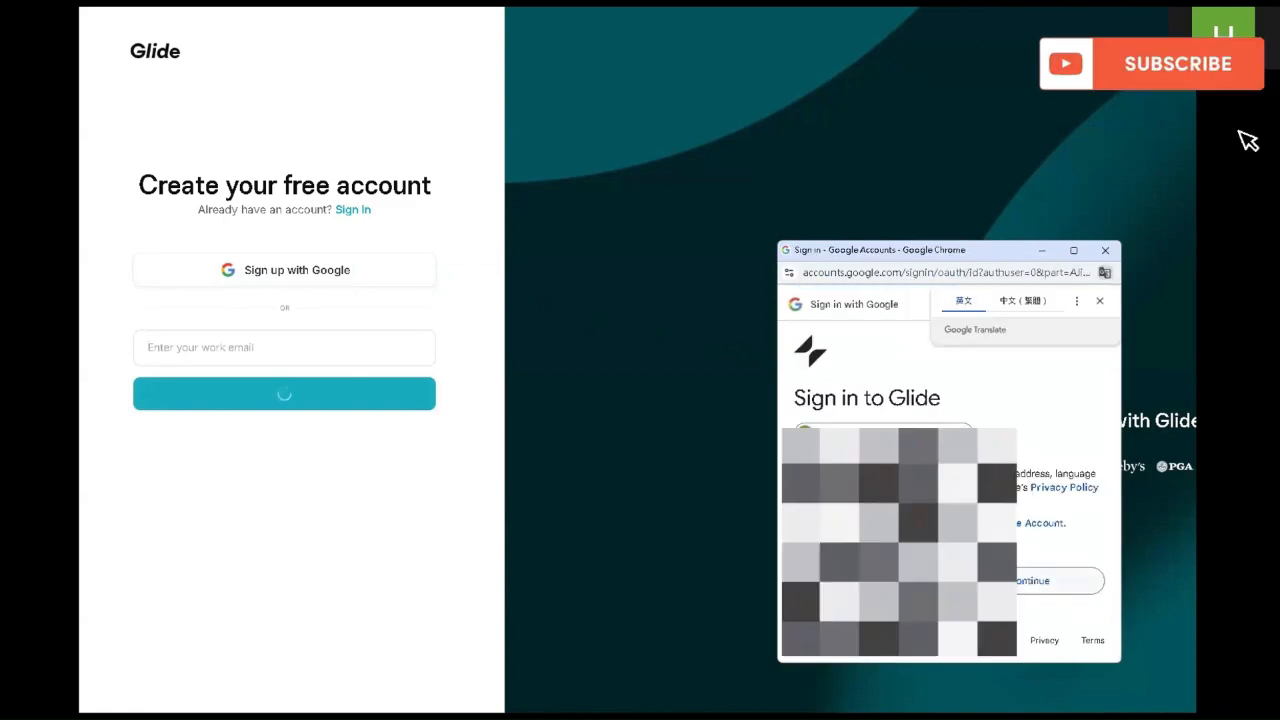
pyautogui.click(1008, 581)
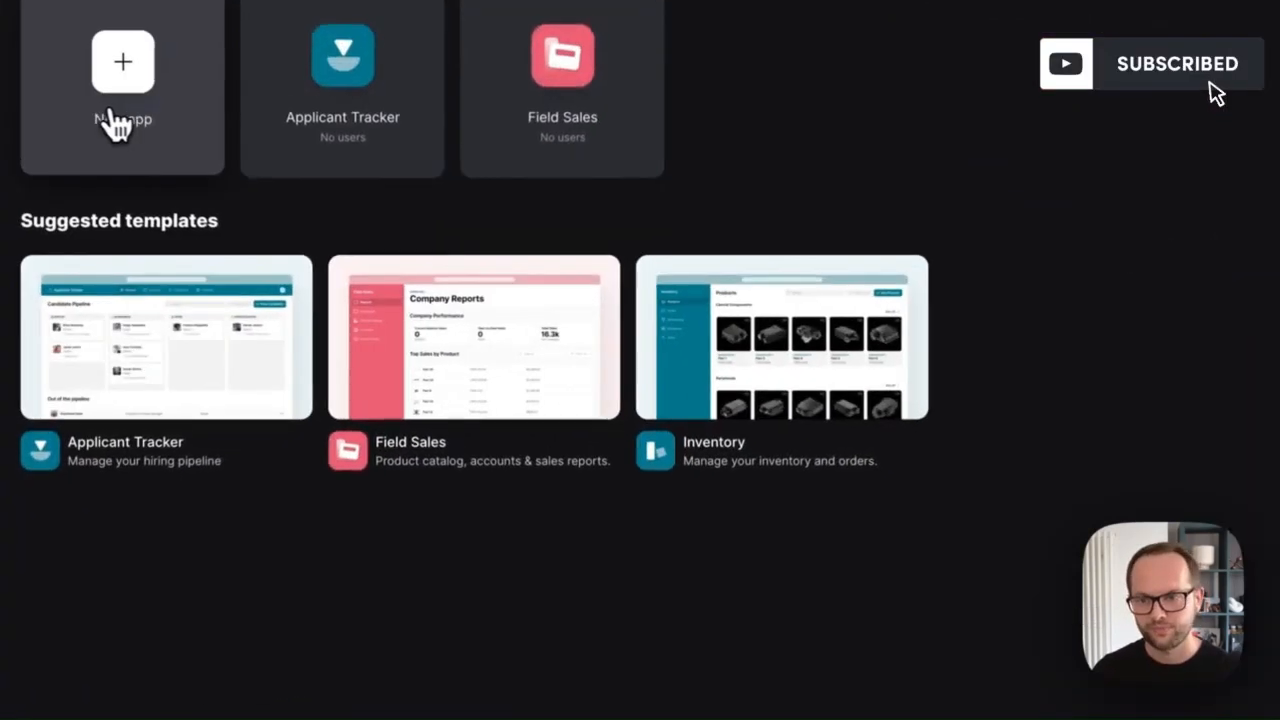
# Step: Create a new app named Inventory using imported inventory.xlsx as its data
pyautogui.click(322, 205)
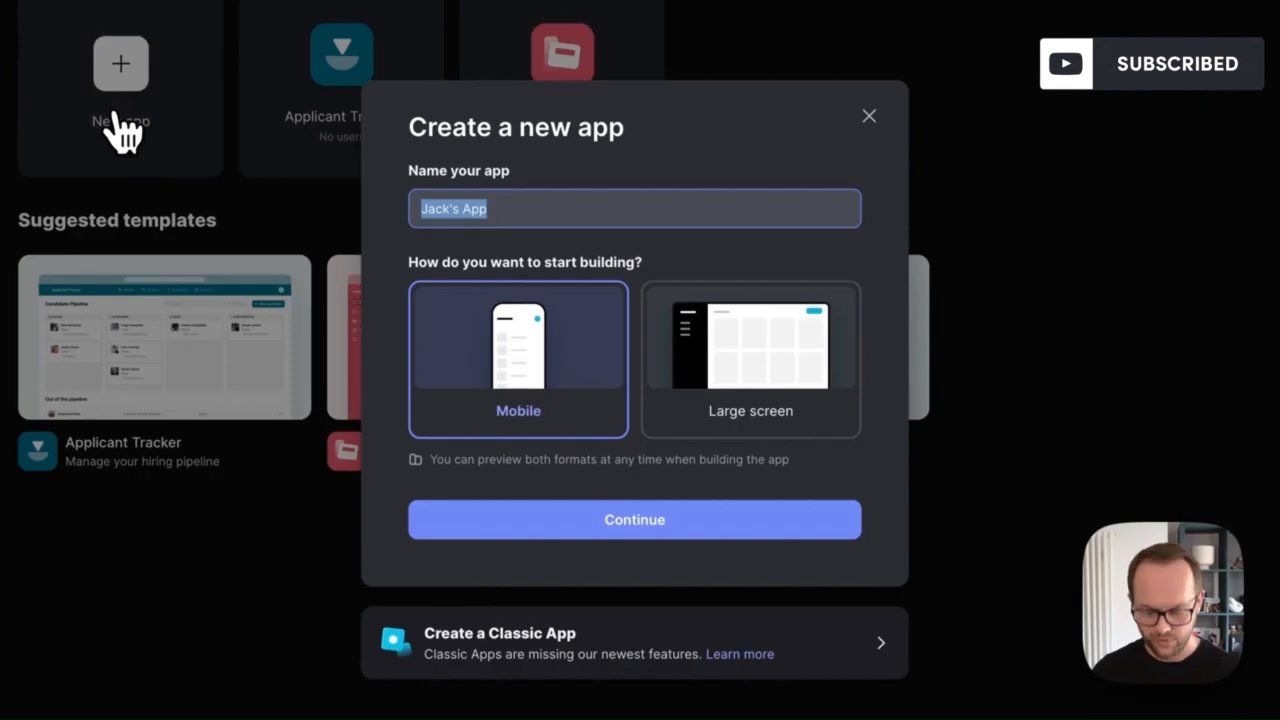
pyautogui.write('Inventory')
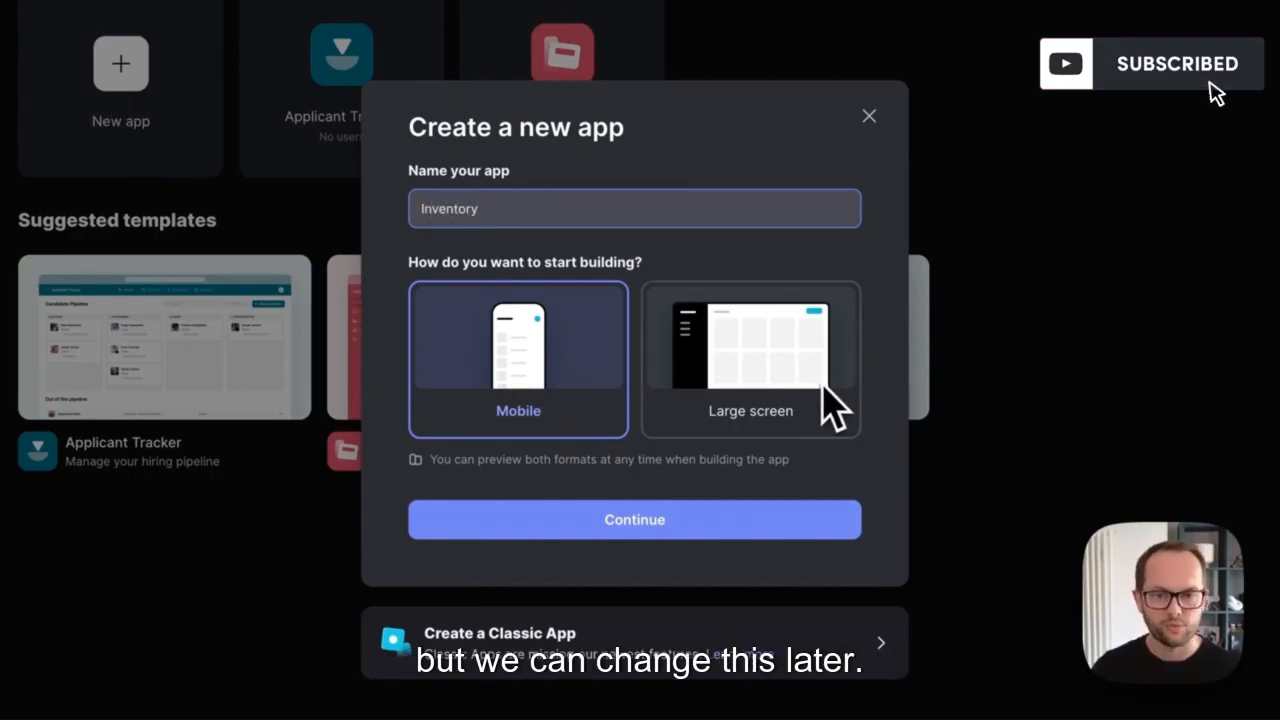
pyautogui.click(700, 523)
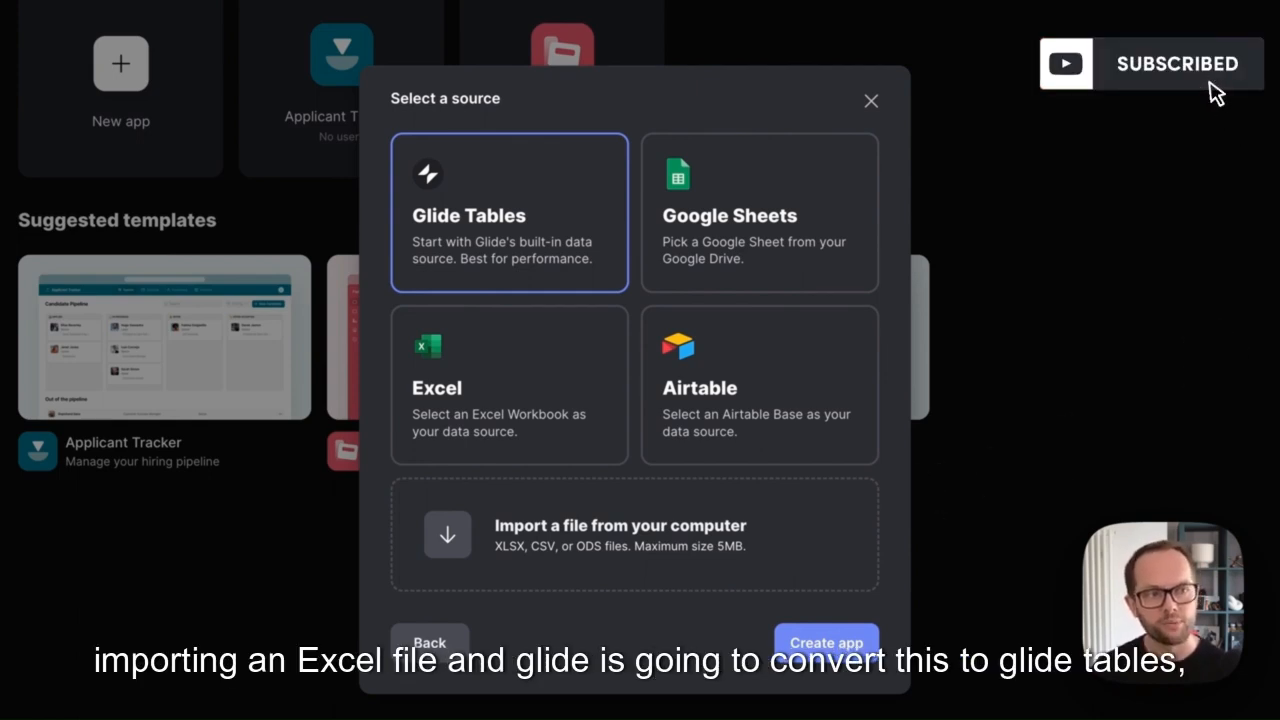
pyautogui.moveTo(1021, 388); pyautogui.dragTo(715, 518)
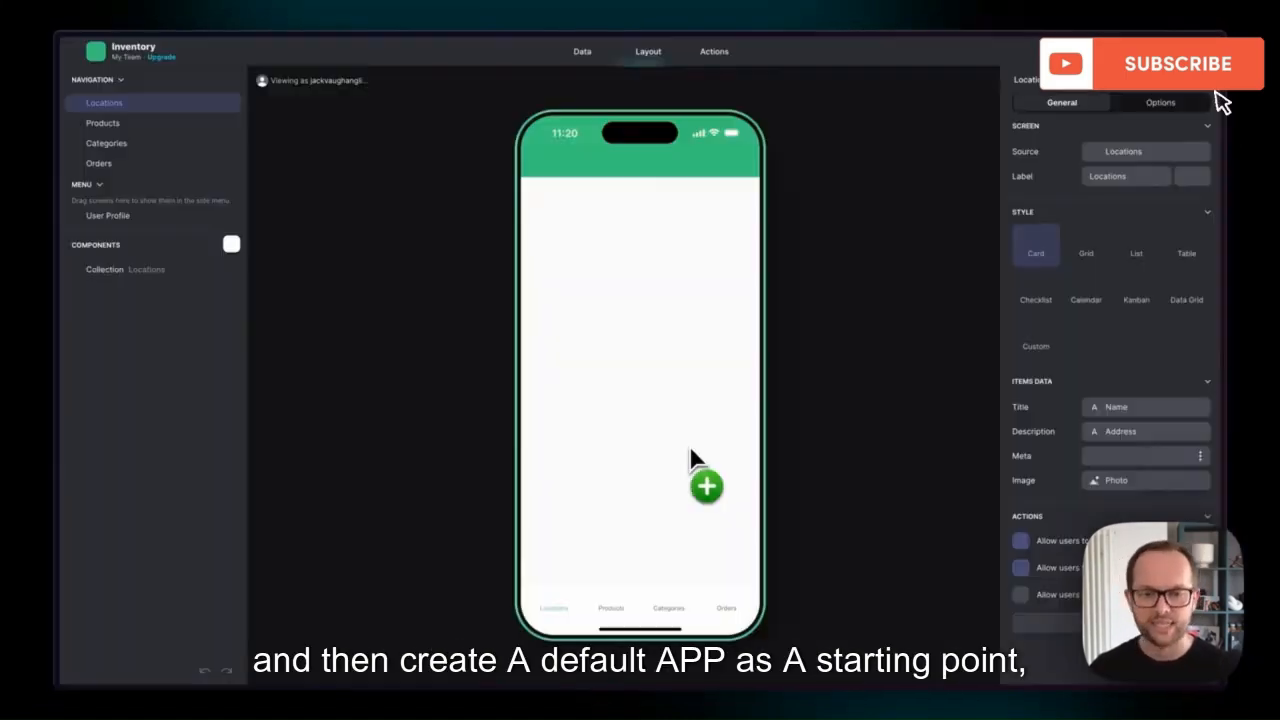
# Step: Browse the Products screen, its data table, and the Lithium-Ion PowerPack product details
pyautogui.click(615, 606)
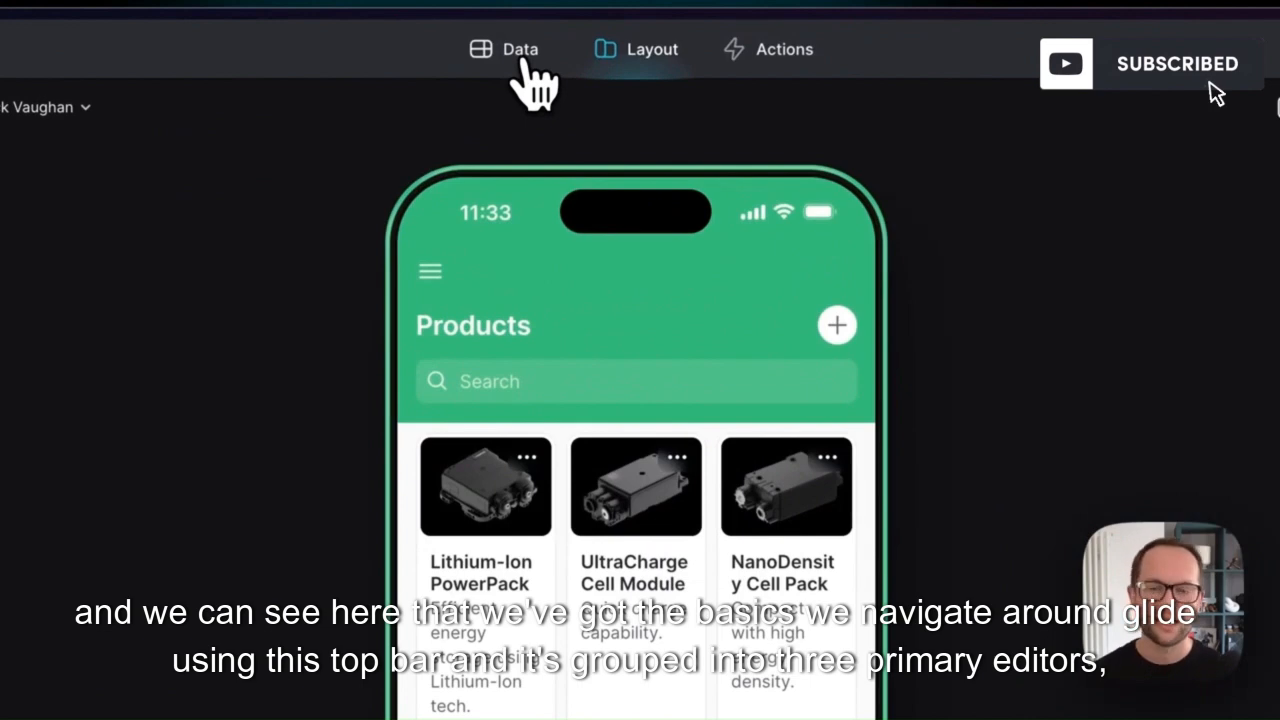
pyautogui.click(526, 62)
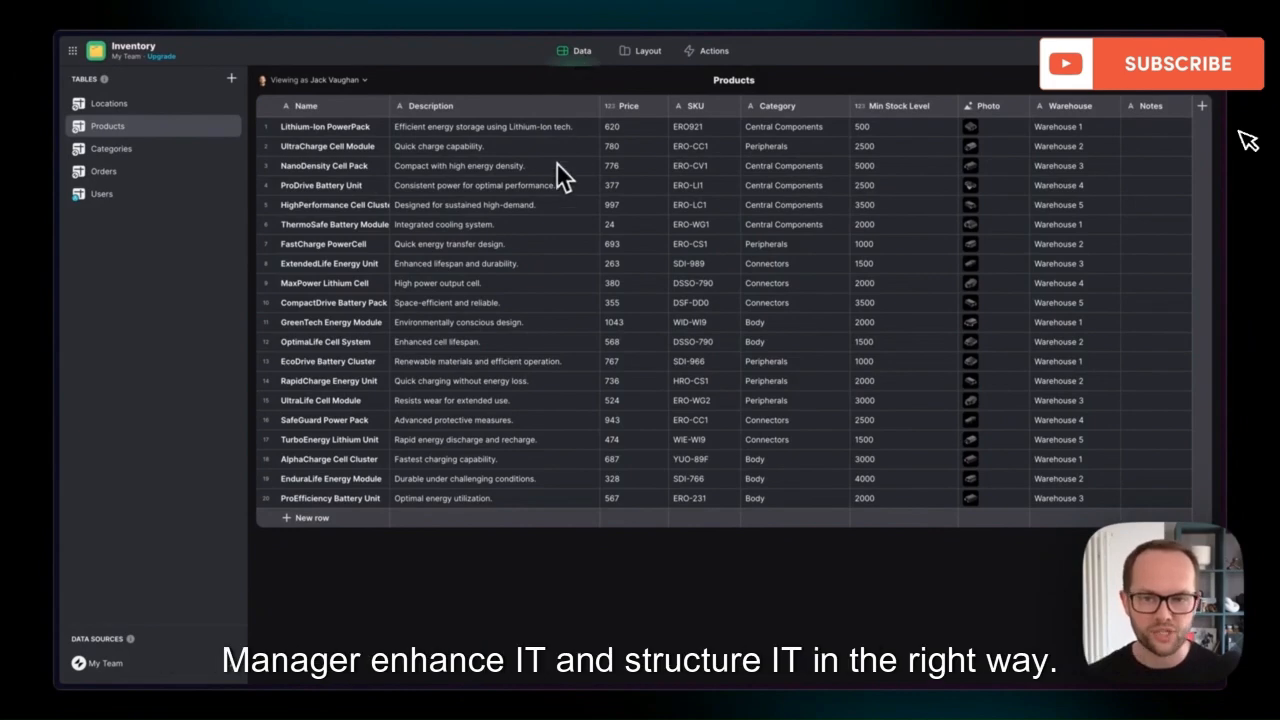
pyautogui.click(636, 58)
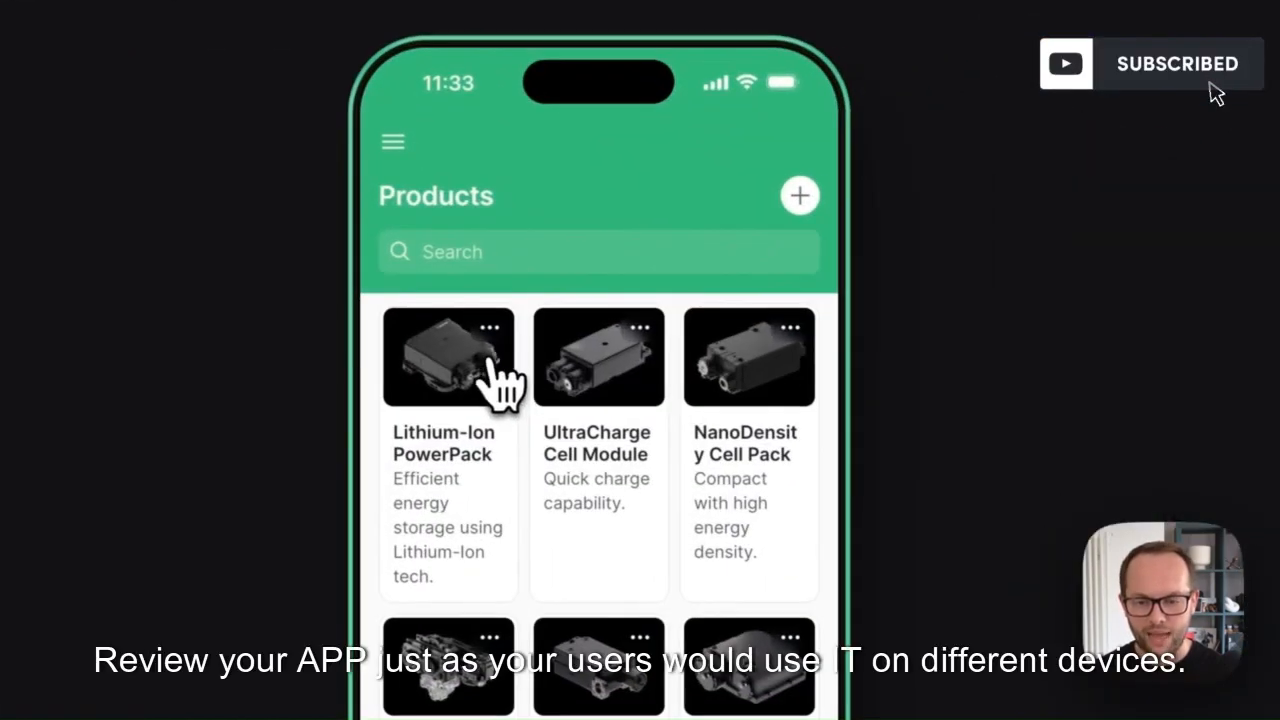
pyautogui.click(490, 368)
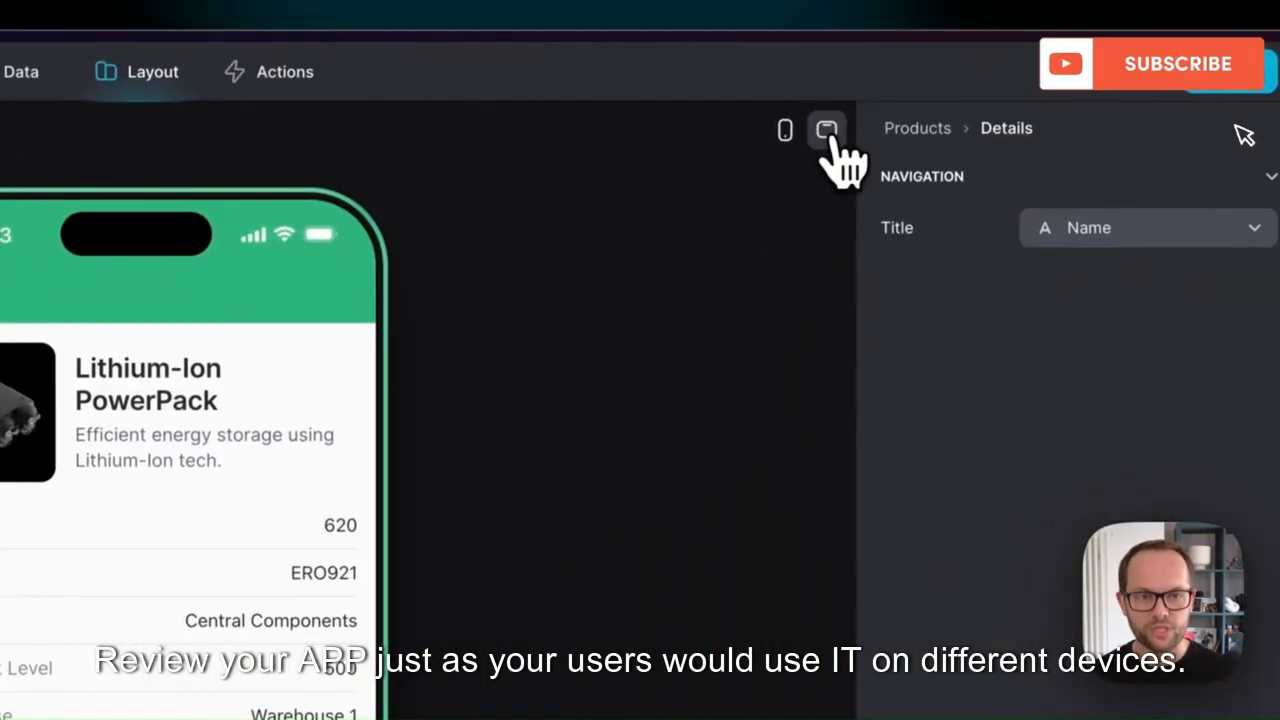
# Step: Check the preview at desktop and narrowed sizes, return to phone size, and view Actions
pyautogui.click(826, 129)
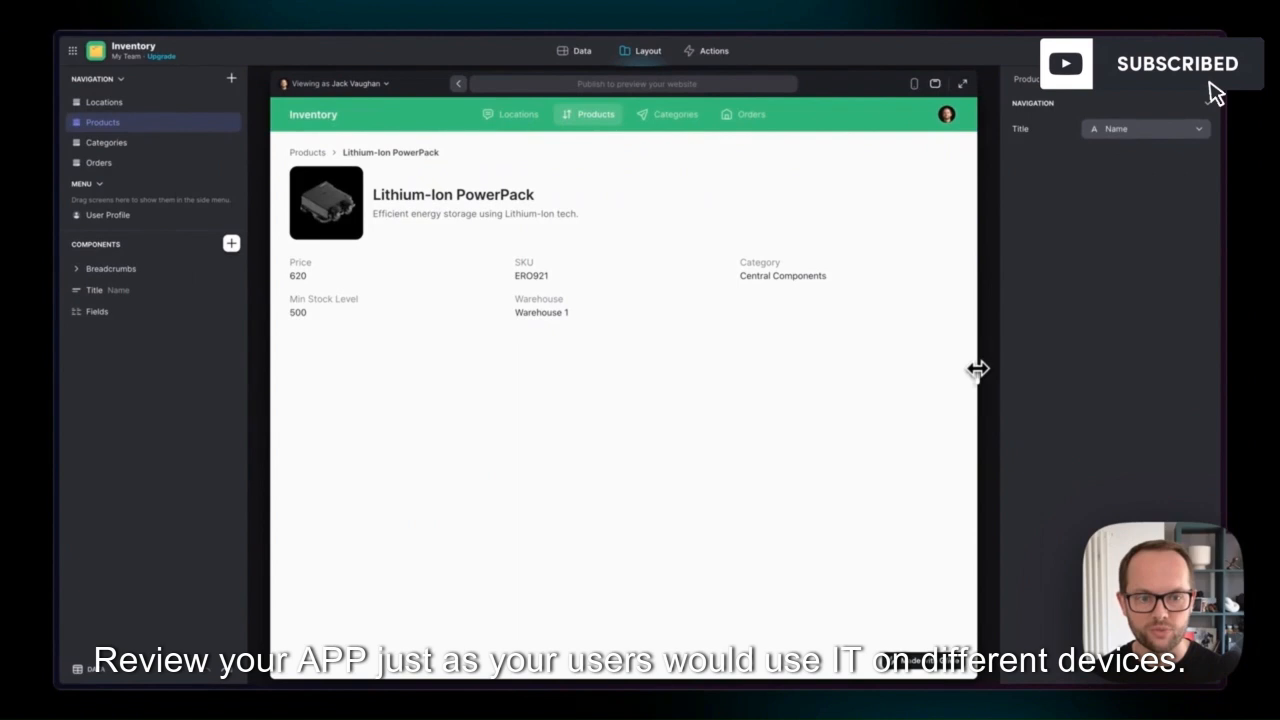
pyautogui.moveTo(974, 366); pyautogui.dragTo(861, 367)
pyautogui.click(797, 84)
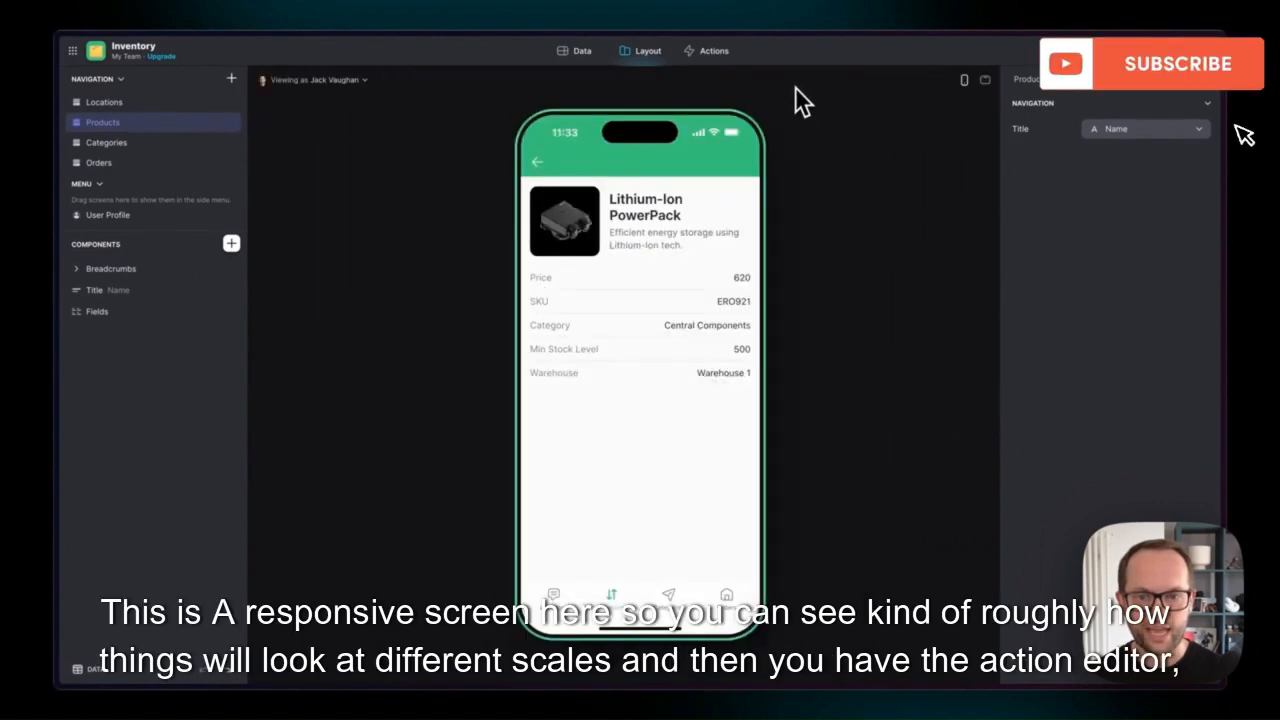
pyautogui.click(538, 162)
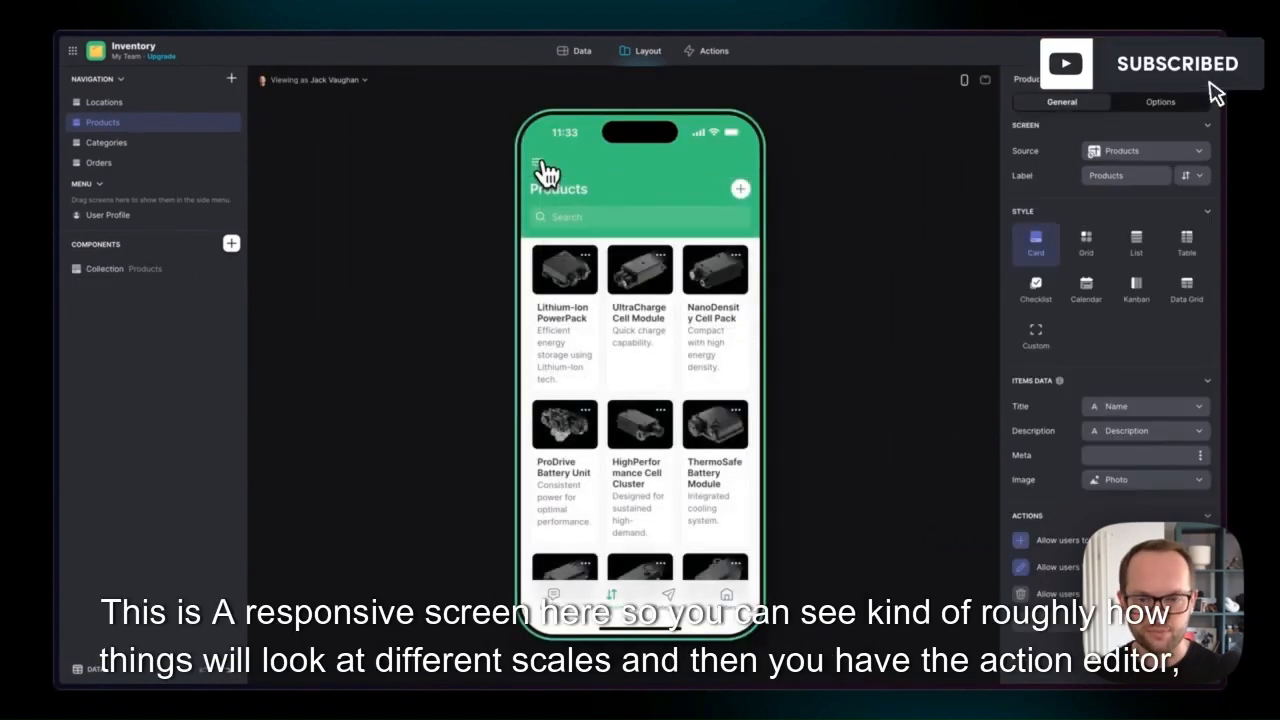
pyautogui.click(706, 58)
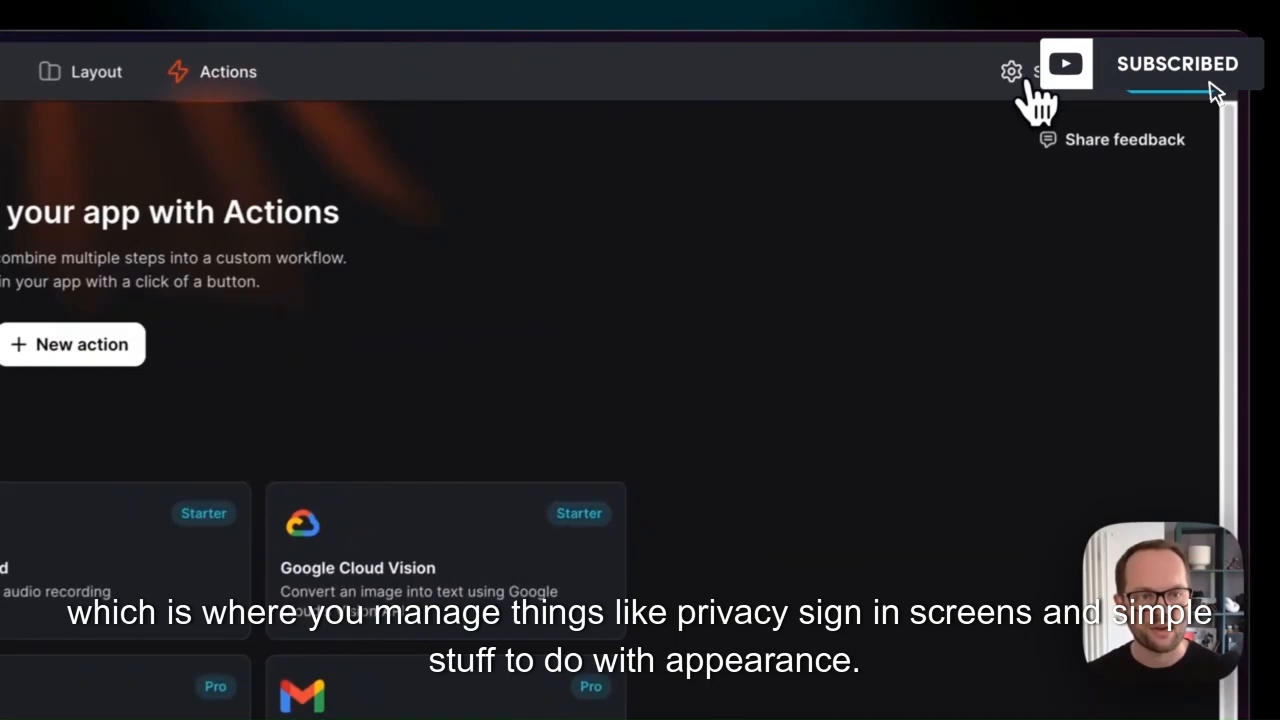
# Step: Set the app's accent colour to grey in Settings > Appearance
pyautogui.click(1110, 52)
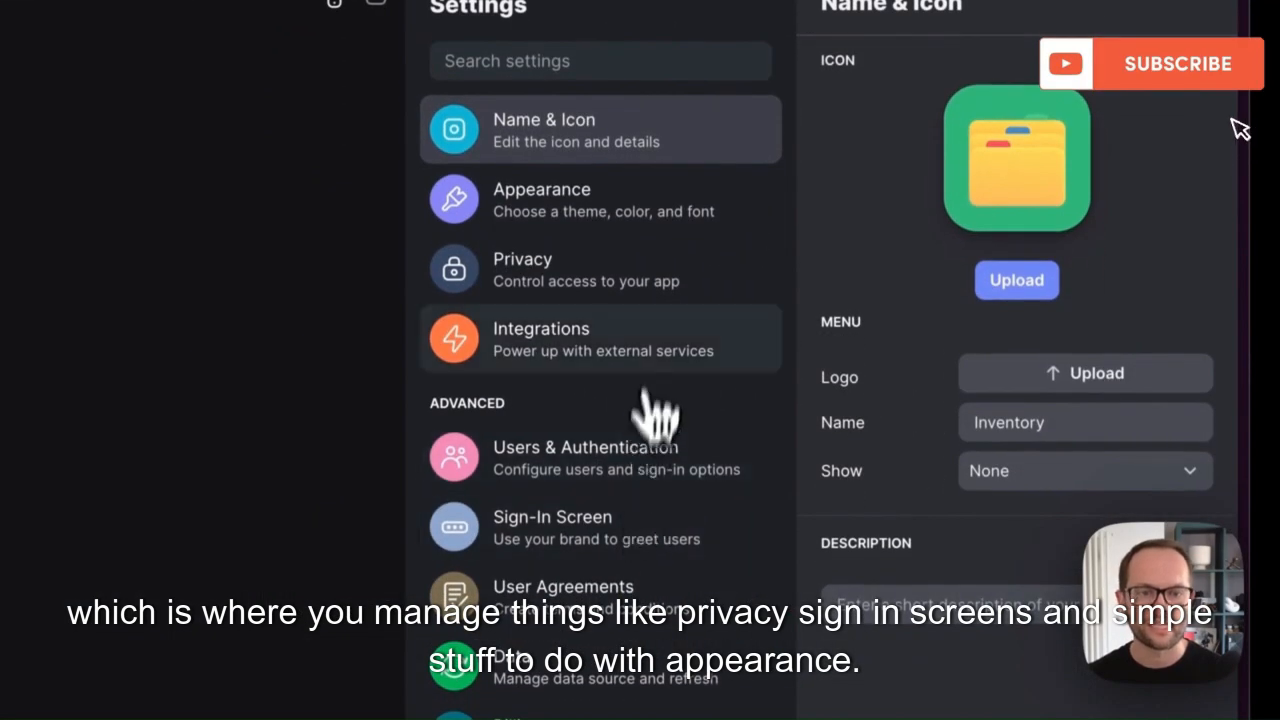
pyautogui.click(660, 235)
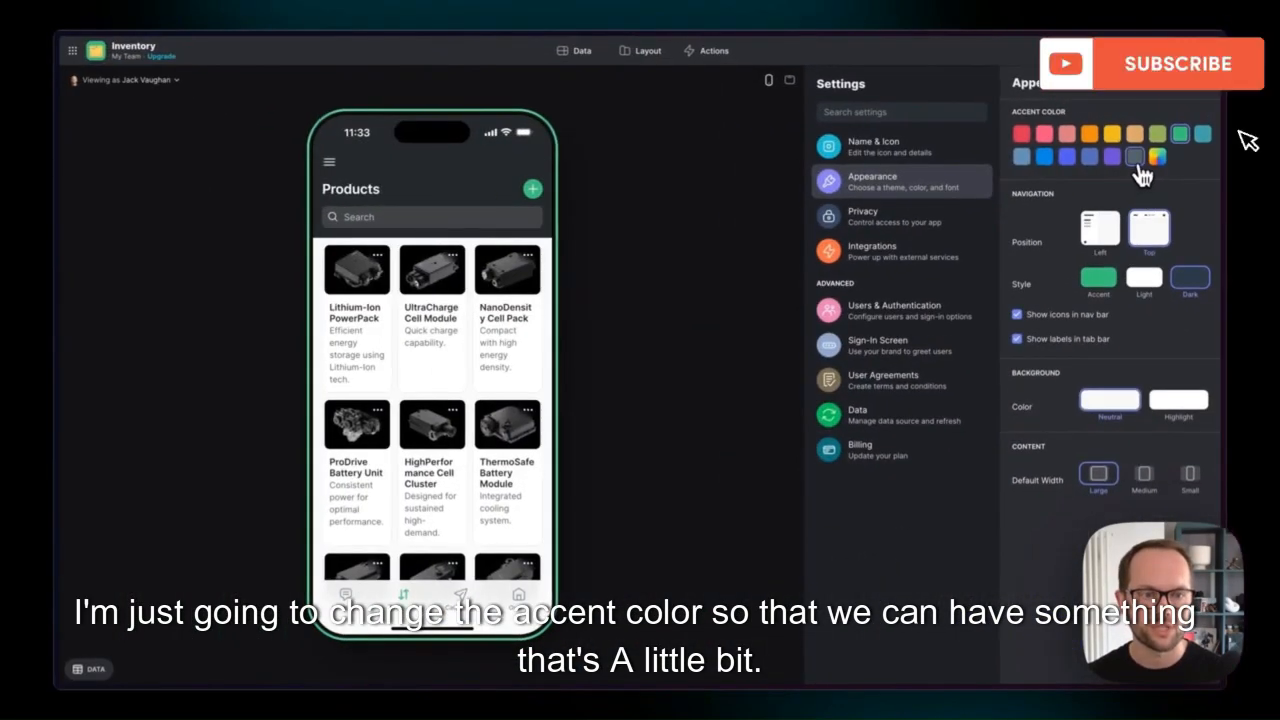
pyautogui.click(1066, 149)
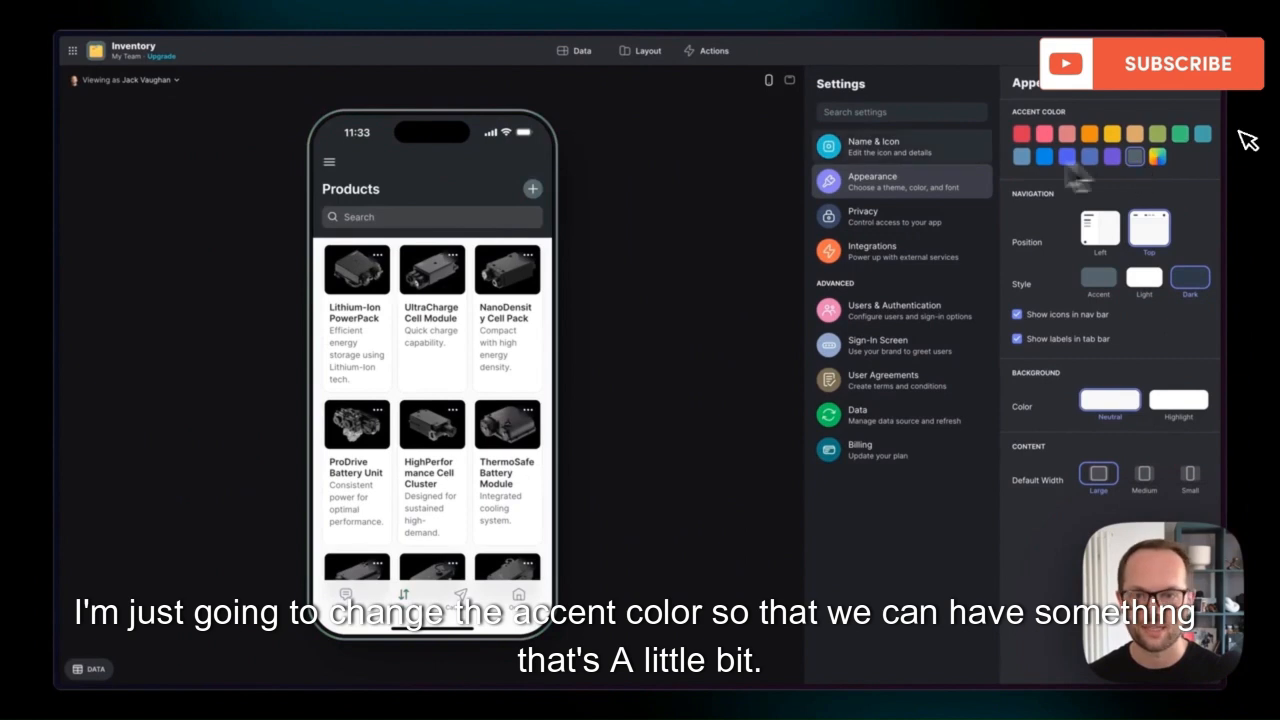
pyautogui.click(648, 52)
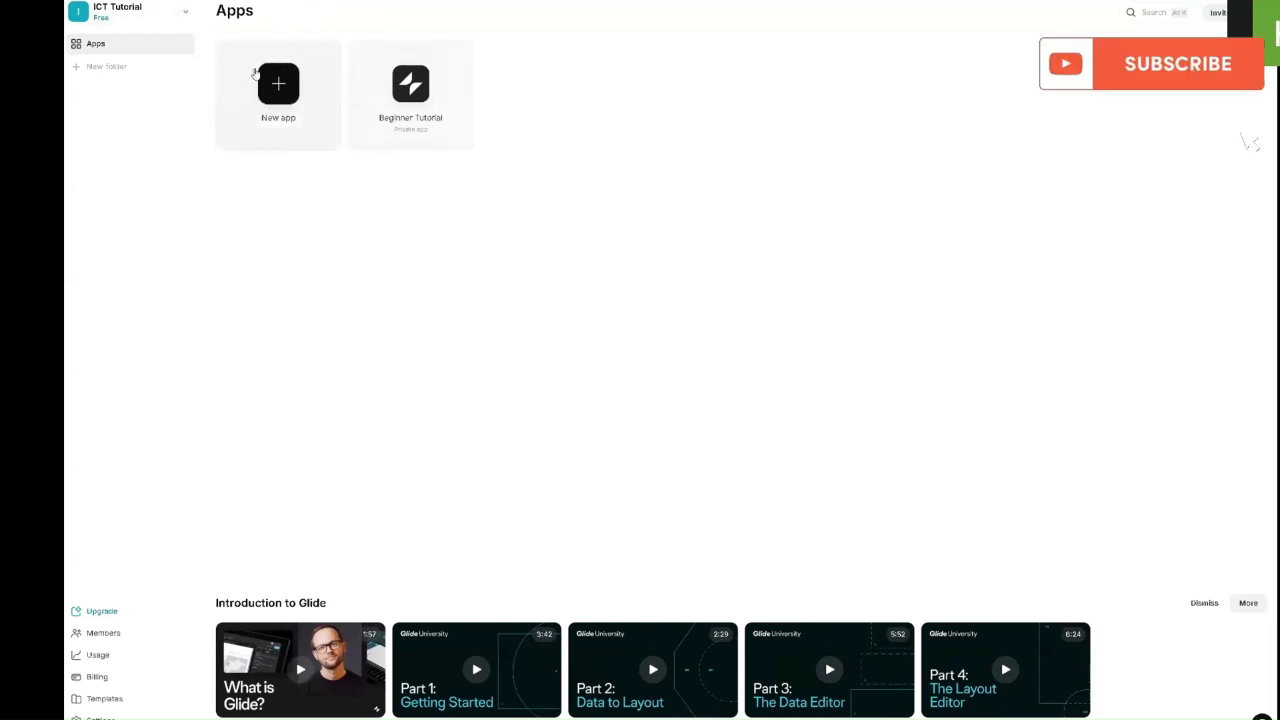
# Step: Create a new app from the Blank template, giving an empty Title screen
pyautogui.click(280, 90)
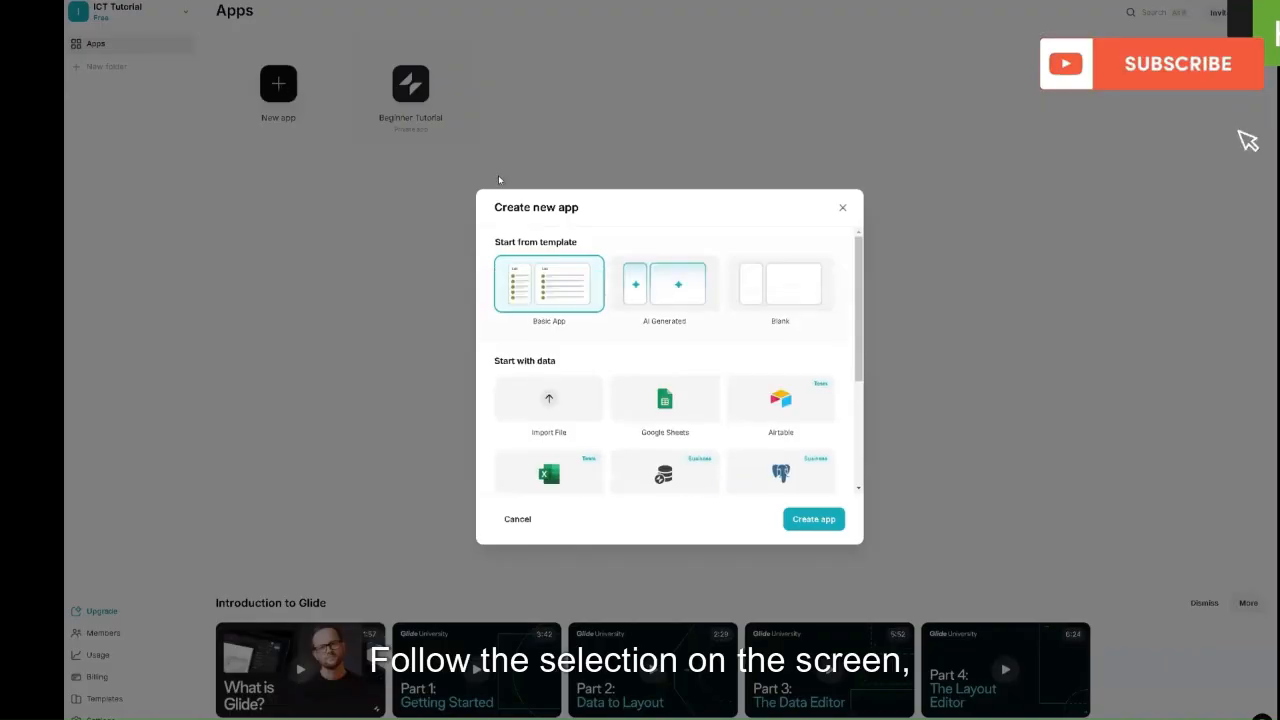
pyautogui.click(763, 287)
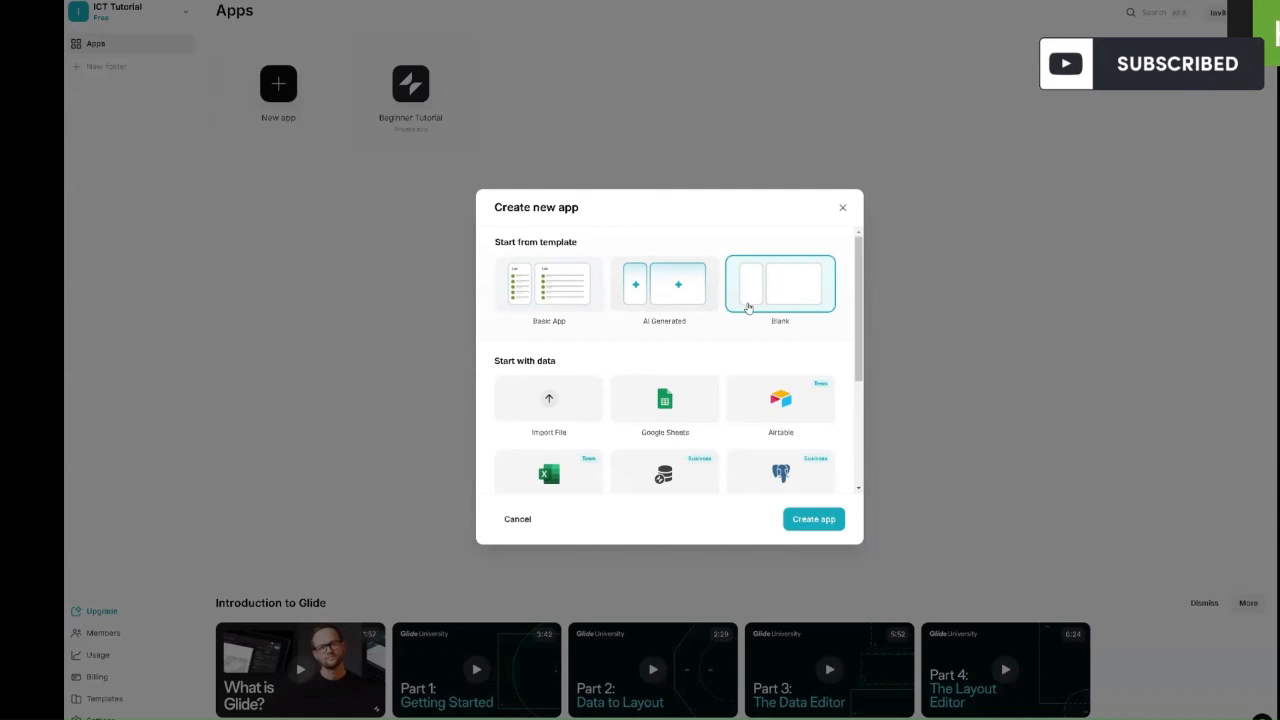
pyautogui.scroll(-3, 785, 455)
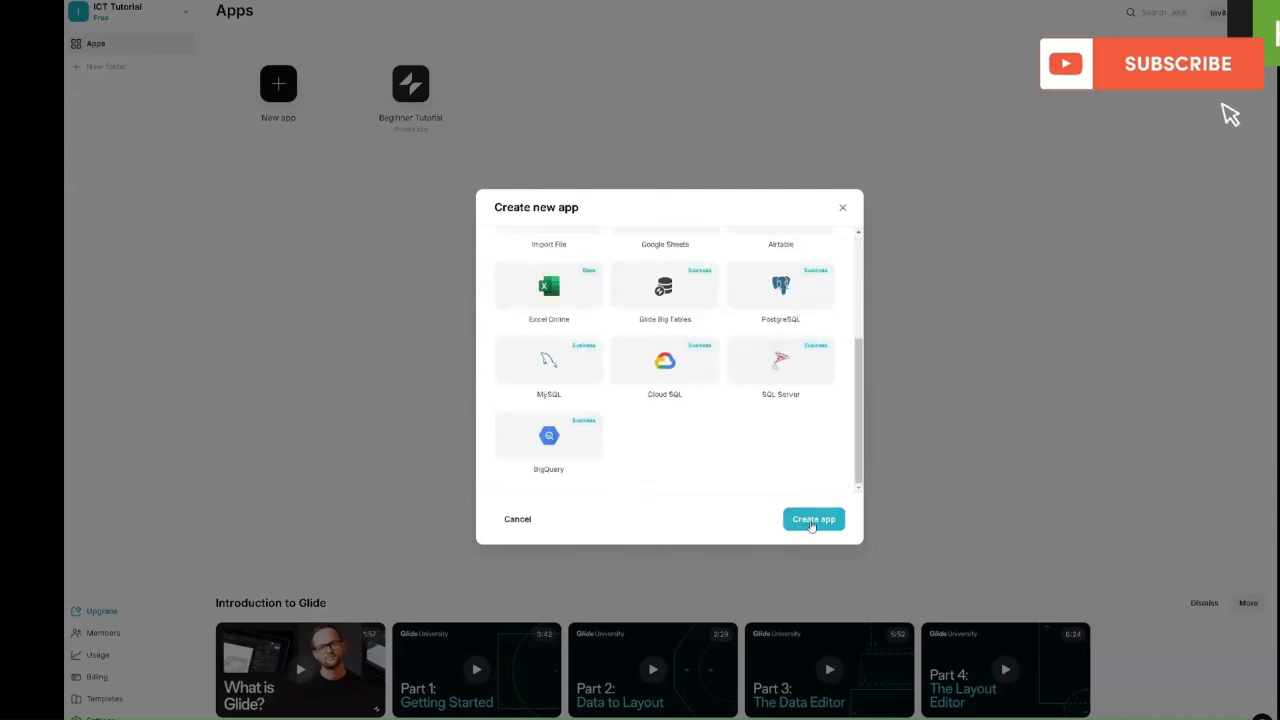
pyautogui.click(813, 521)
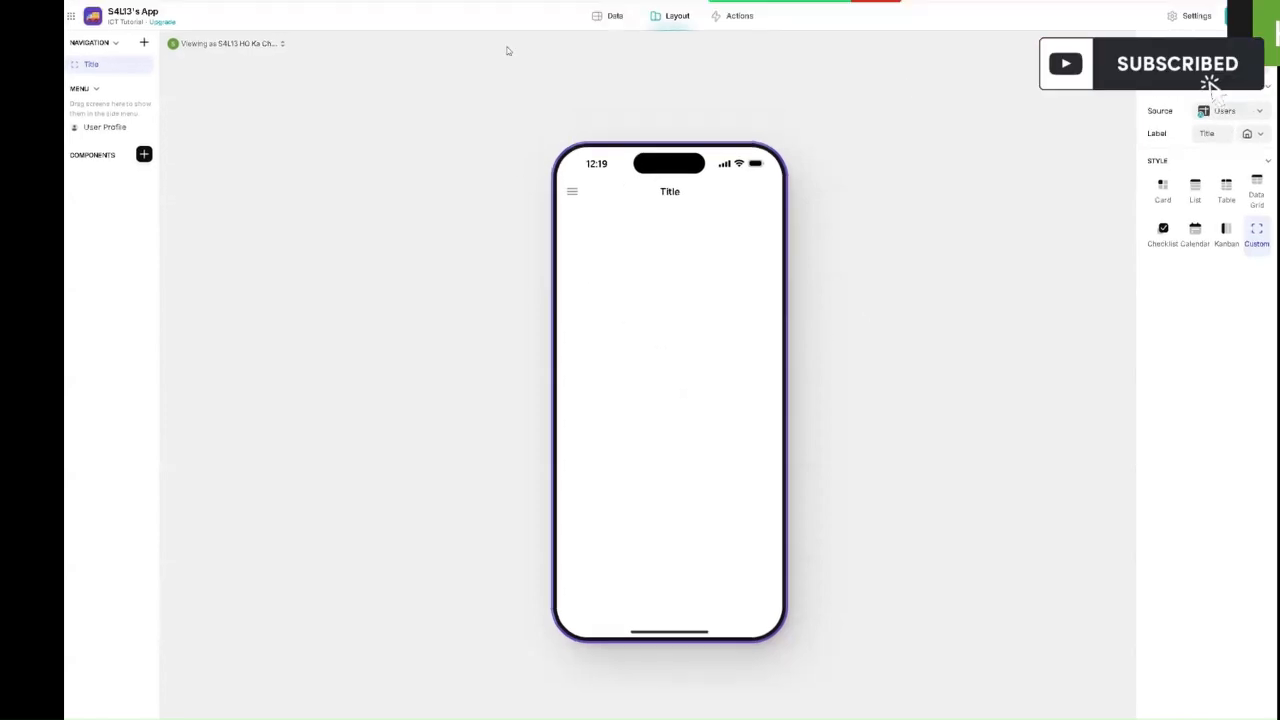
# Step: Rename the app from its default name to 'Attendance Tracker'
pyautogui.click(133, 10)
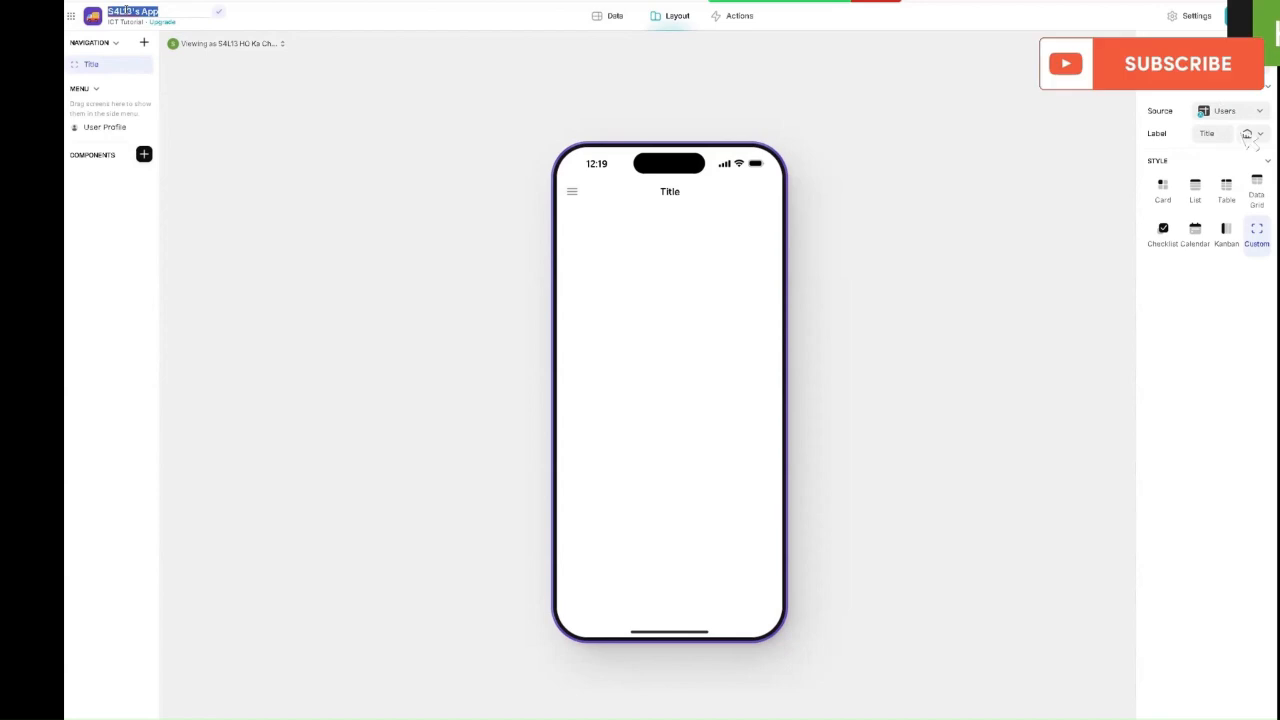
pyautogui.write('At')
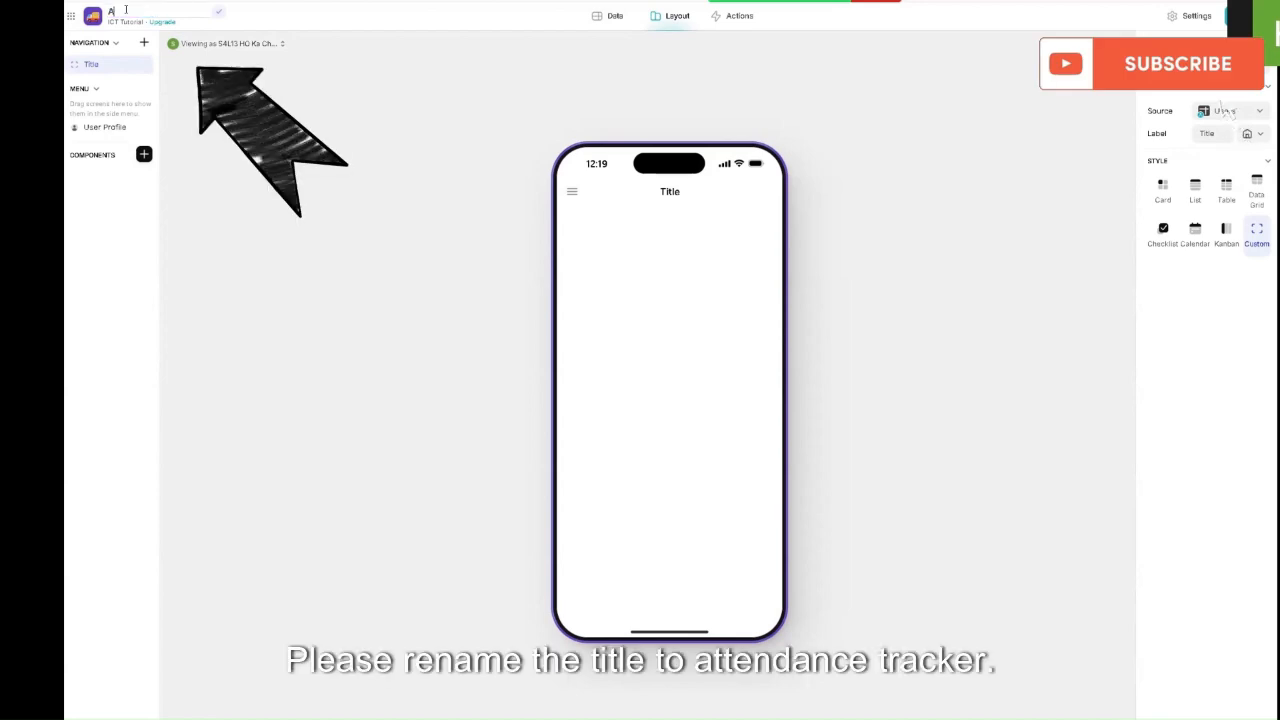
pyautogui.write('tendance')
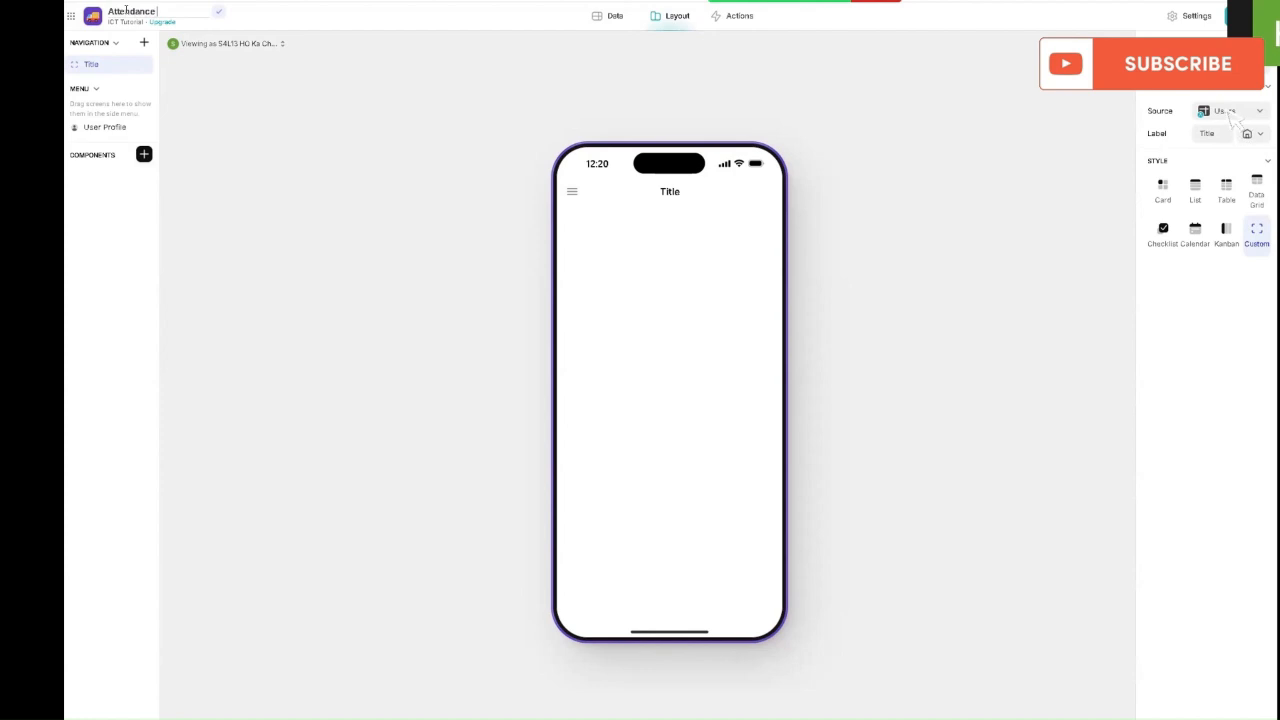
pyautogui.write(' Tracker')
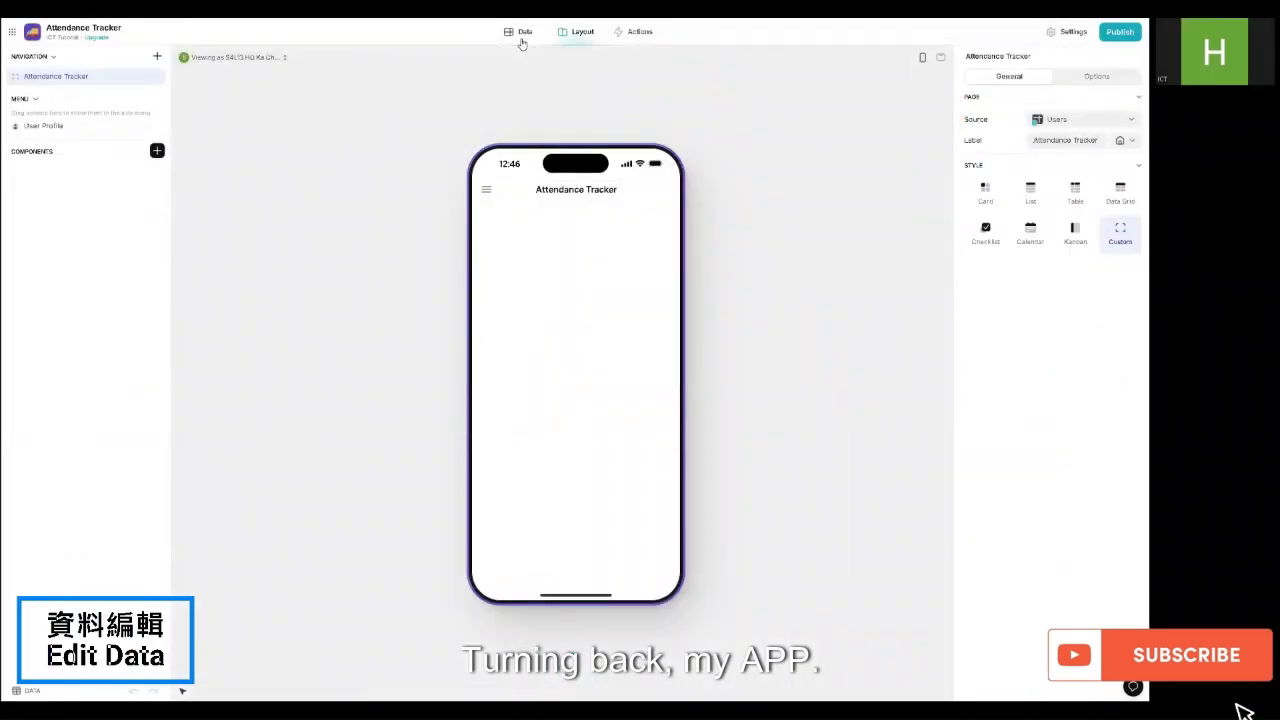
# Step: In the Data editor, delete the Empty Table
pyautogui.click(521, 38)
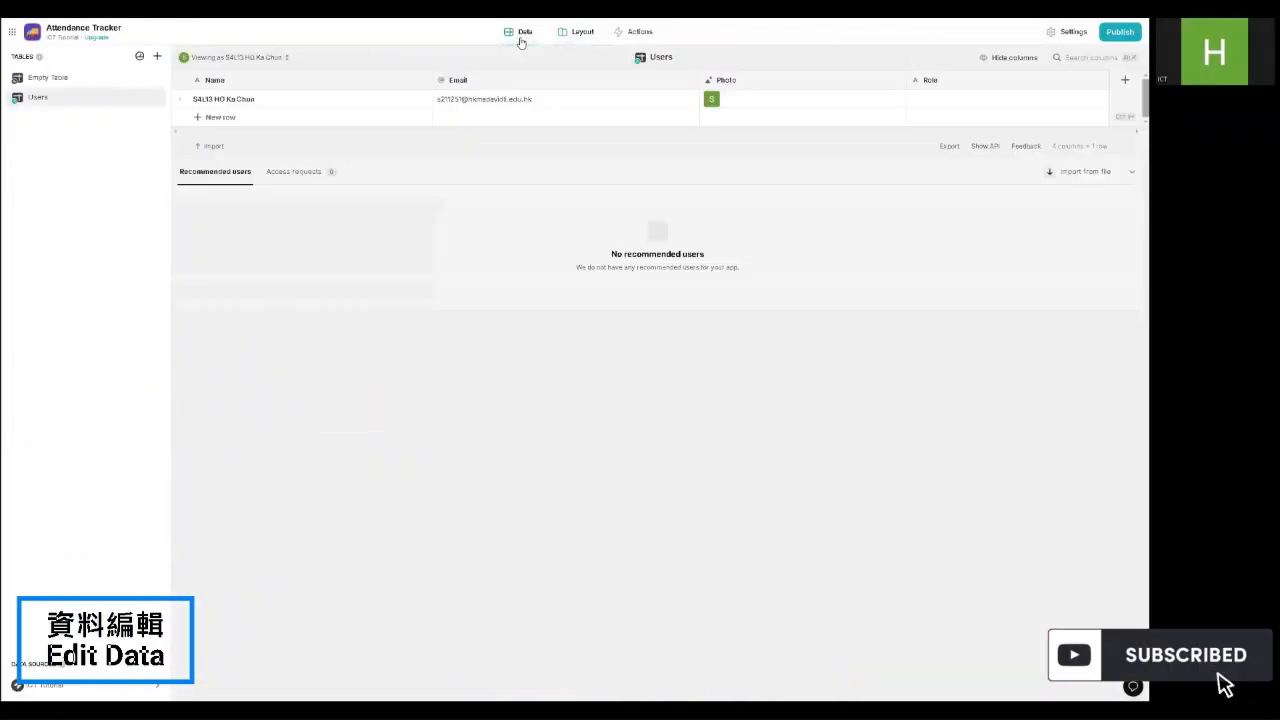
pyautogui.click(119, 78)
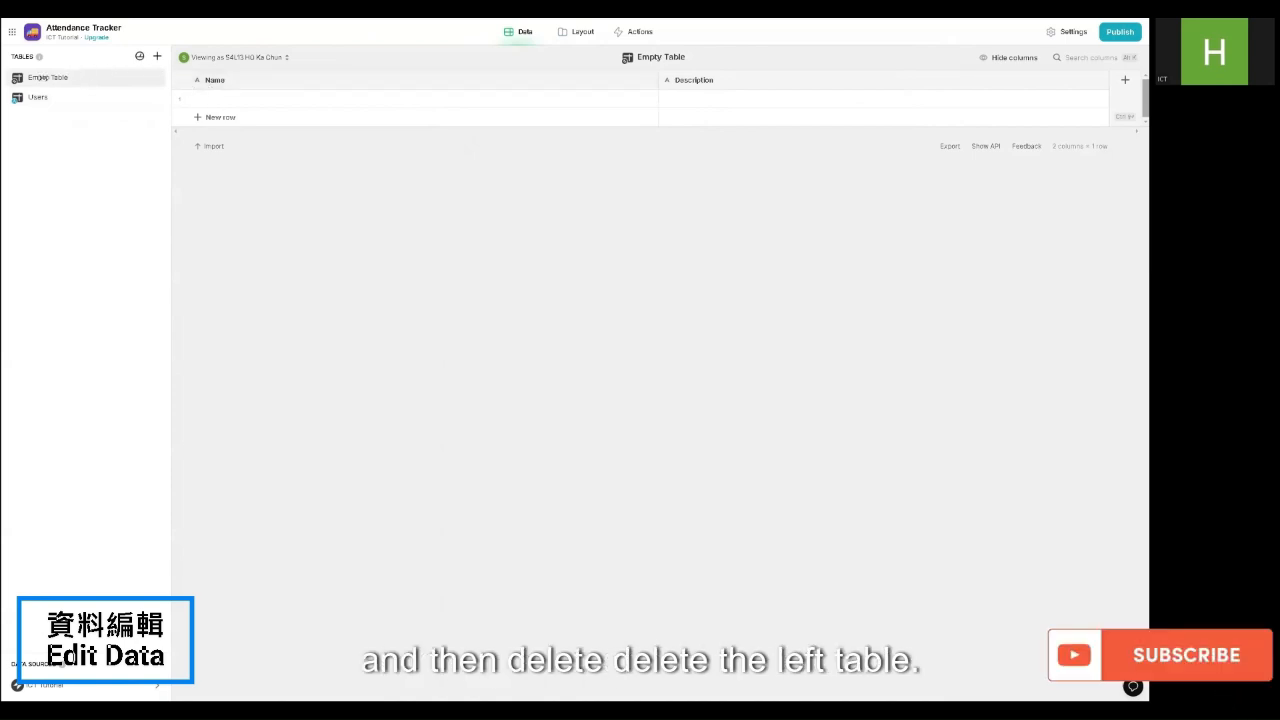
pyautogui.rightClick(42, 78)
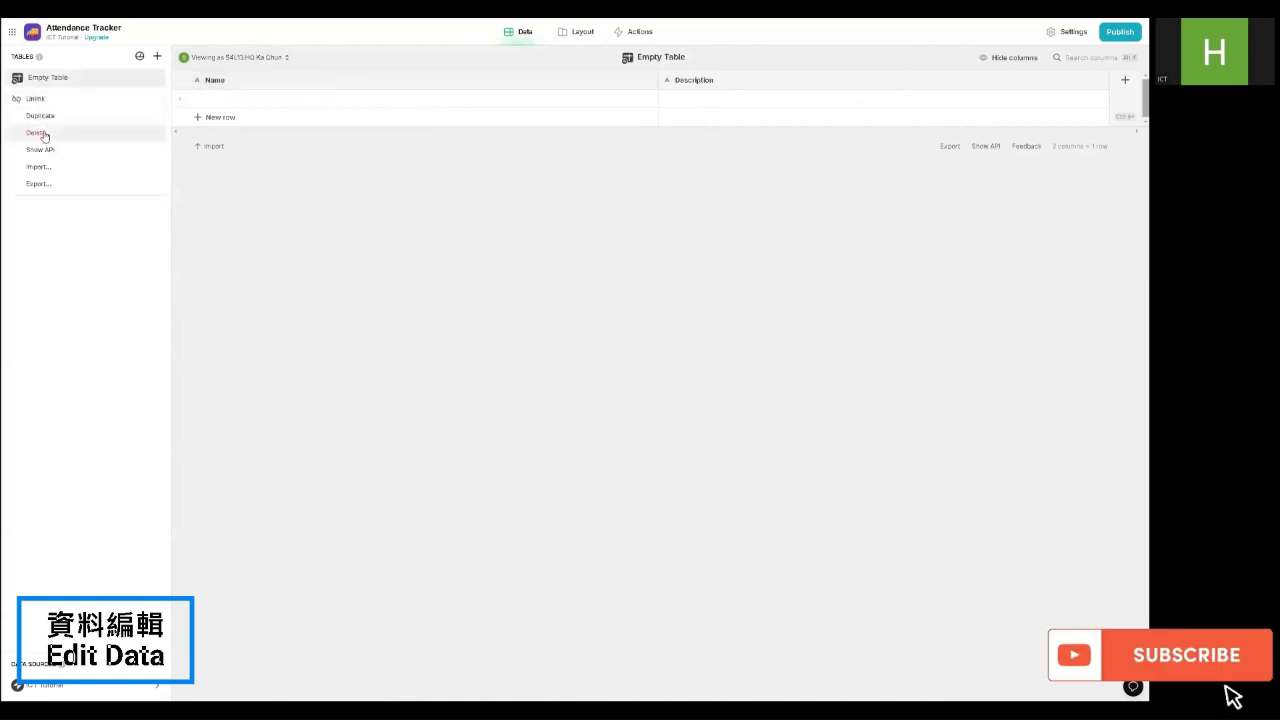
pyautogui.click(37, 133)
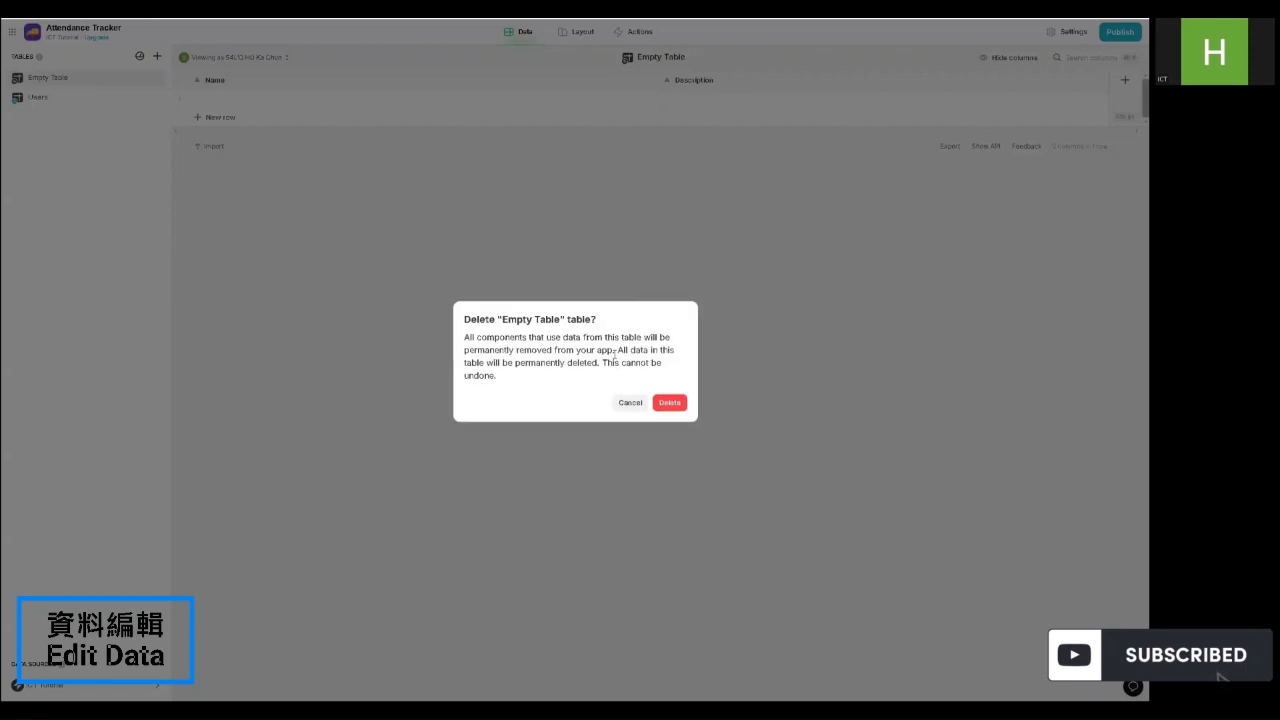
pyautogui.click(675, 408)
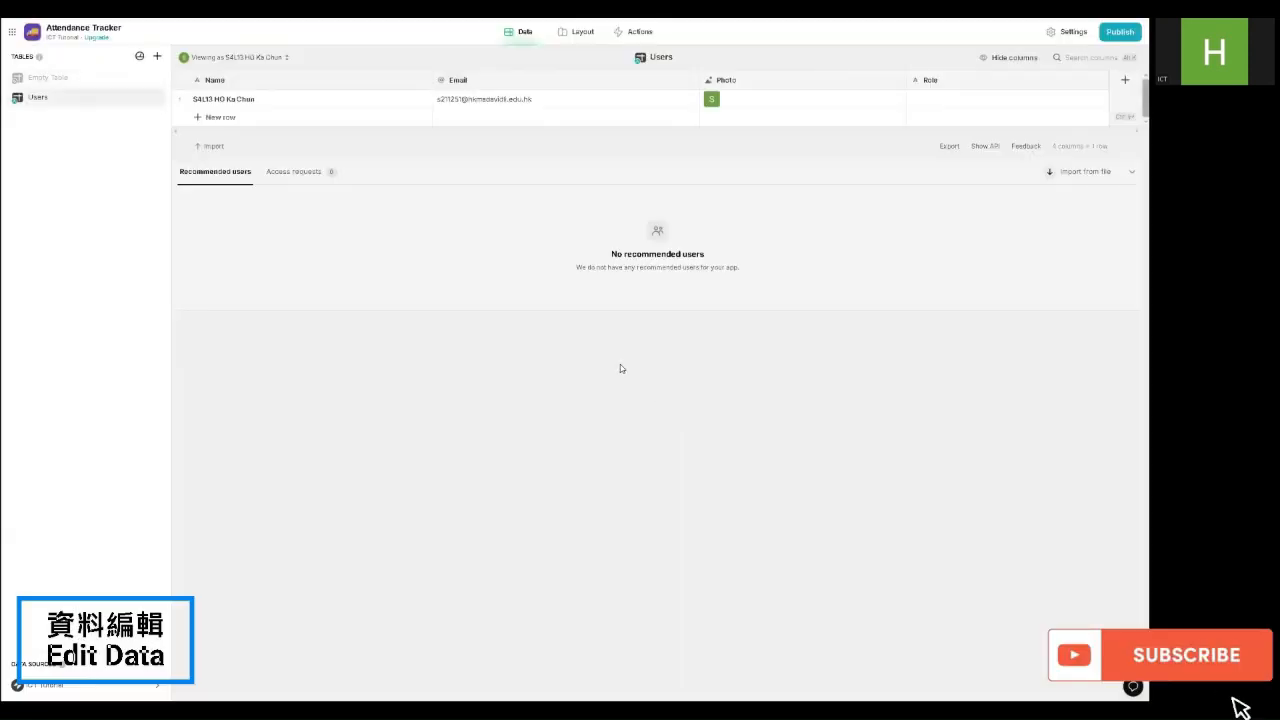
# Step: Add a blank table, delete the Users table, and rename the new table Attendance_Students
pyautogui.click(155, 57)
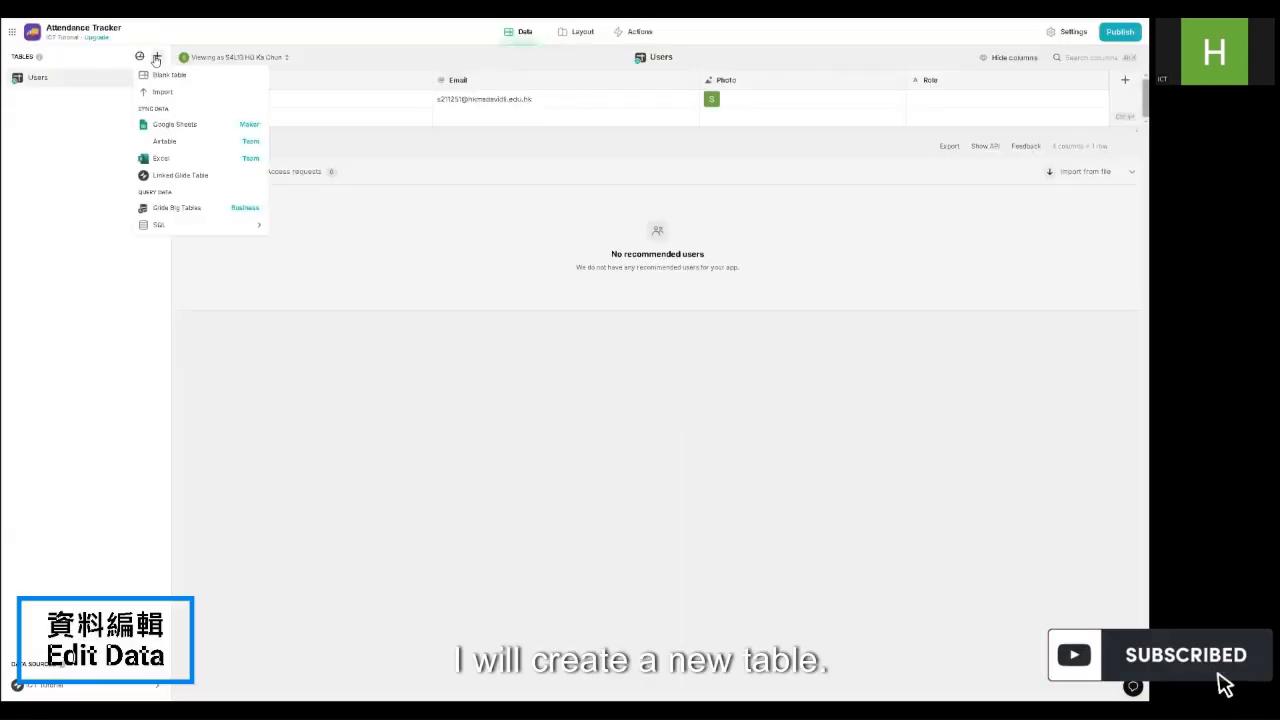
pyautogui.click(165, 75)
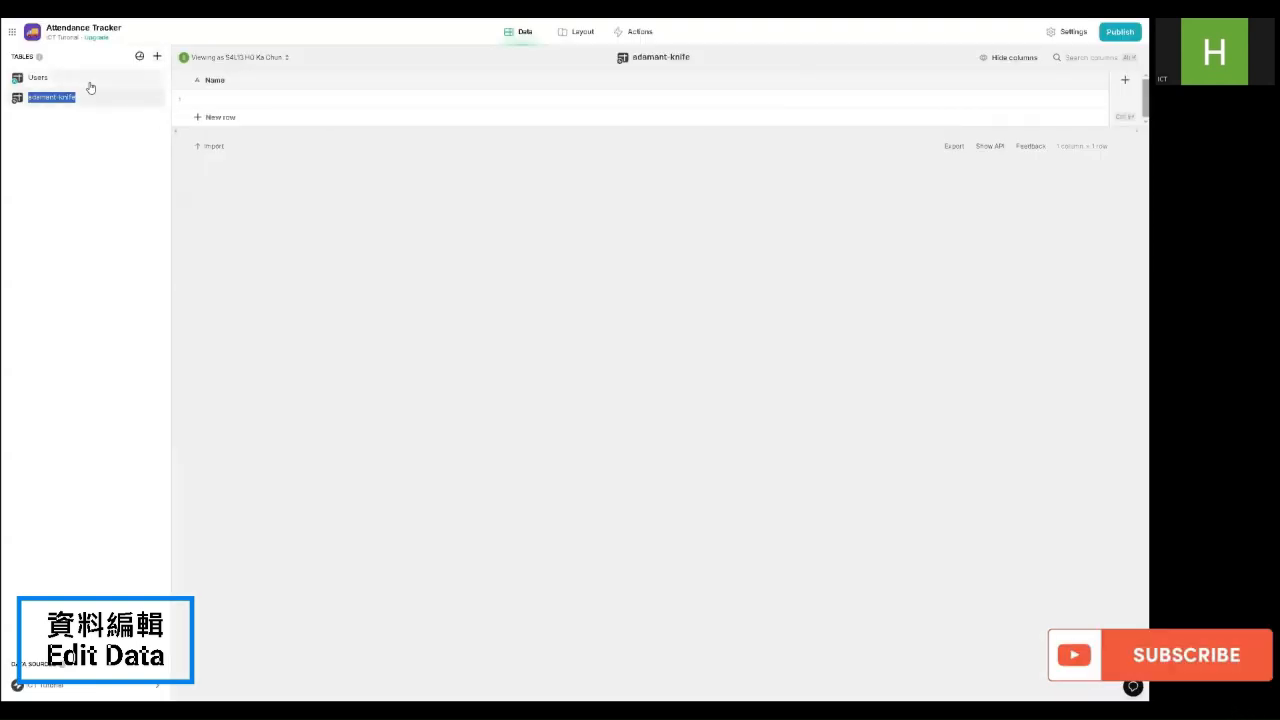
pyautogui.rightClick(90, 86)
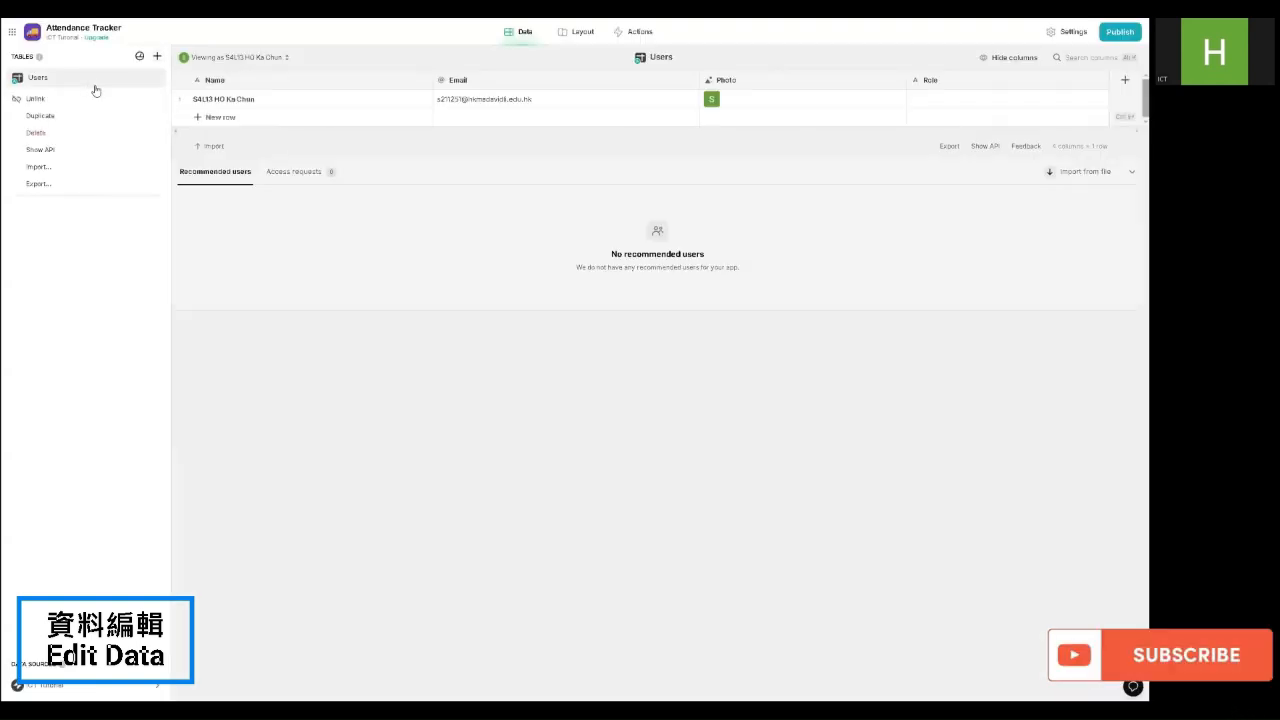
pyautogui.click(52, 134)
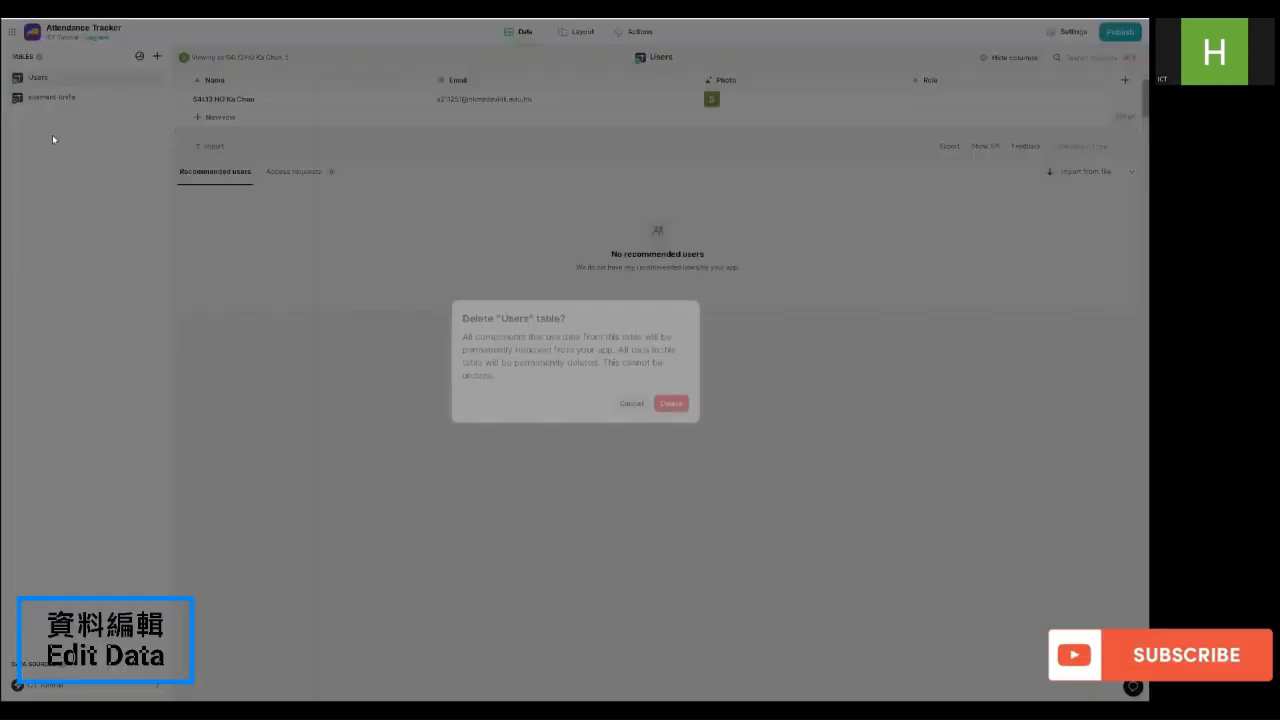
pyautogui.click(668, 403)
pyautogui.doubleClick(47, 77)
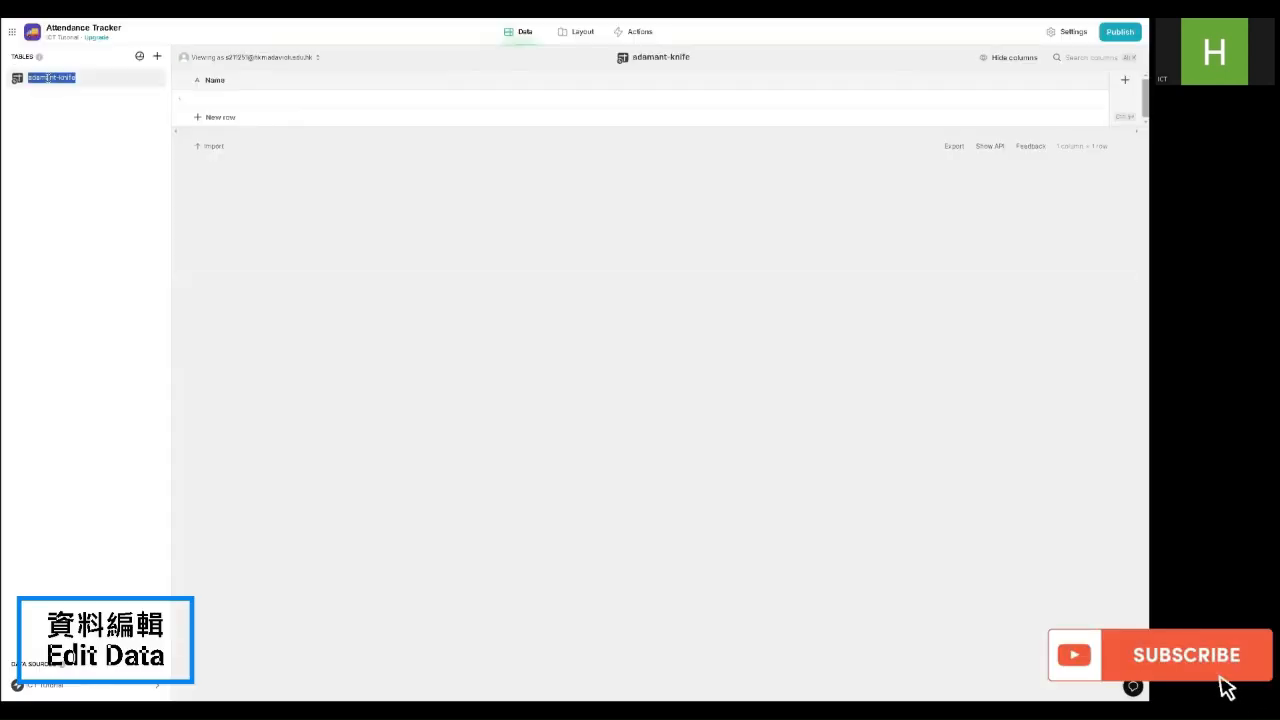
pyautogui.write('Attendance_Students')
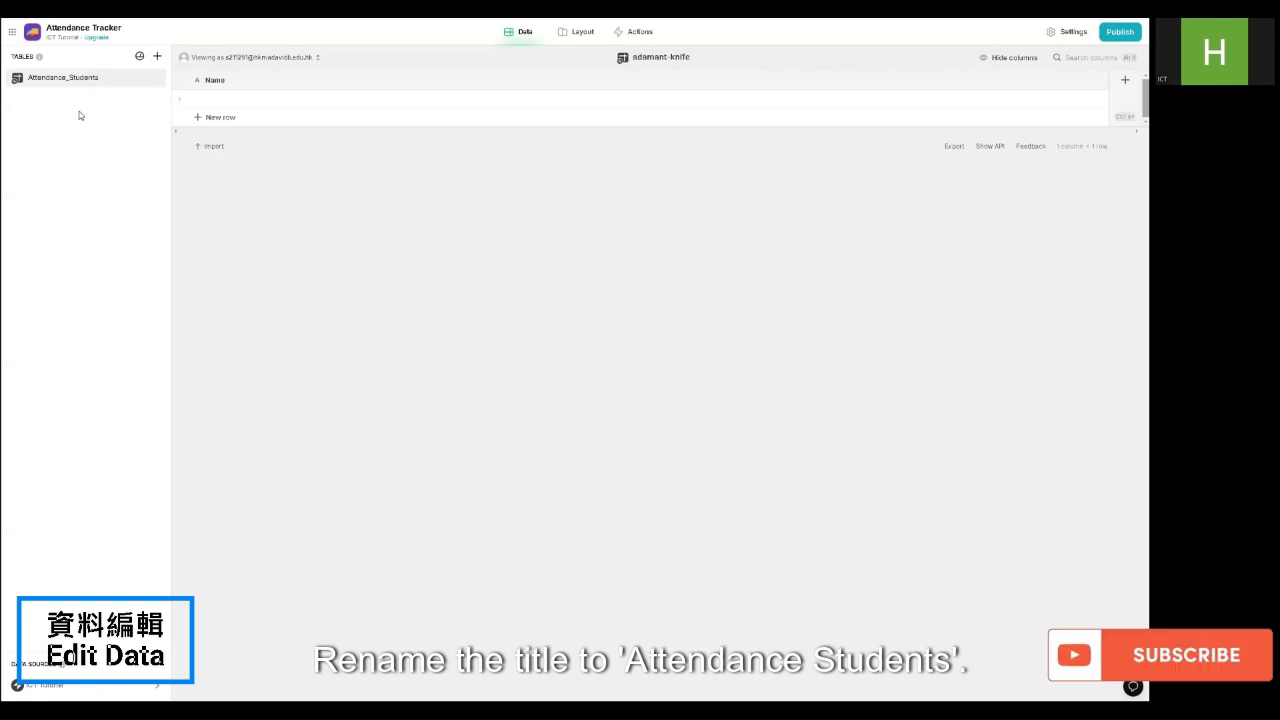
pyautogui.press('Return')
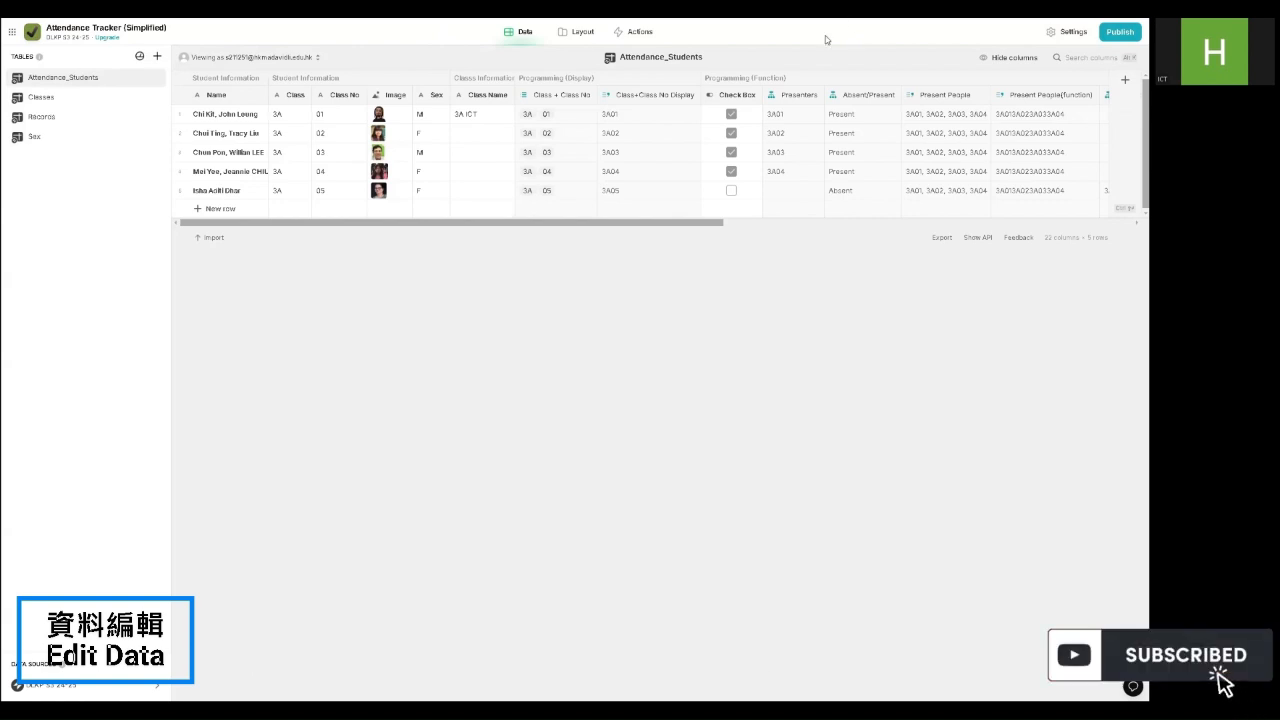
# Step: In the example table, select the Name, Class, Class No, Image and Sex headers together
pyautogui.click(205, 95)
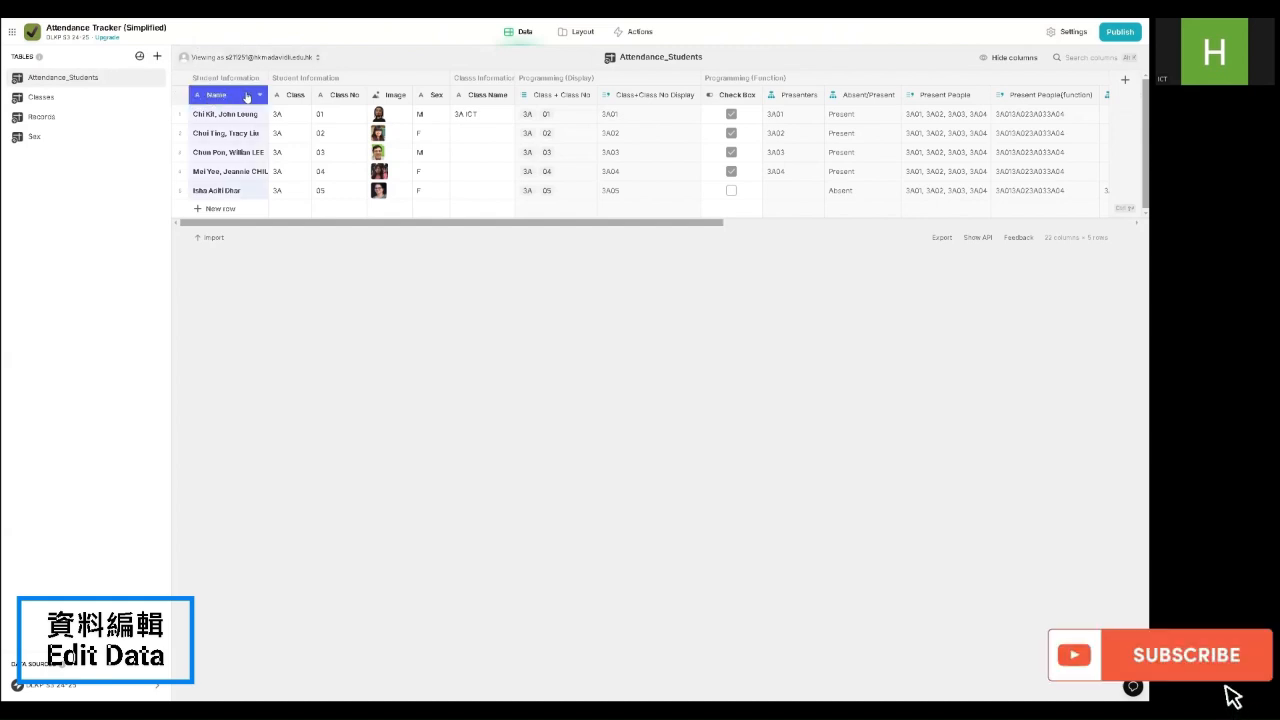
pyautogui.click(289, 95)
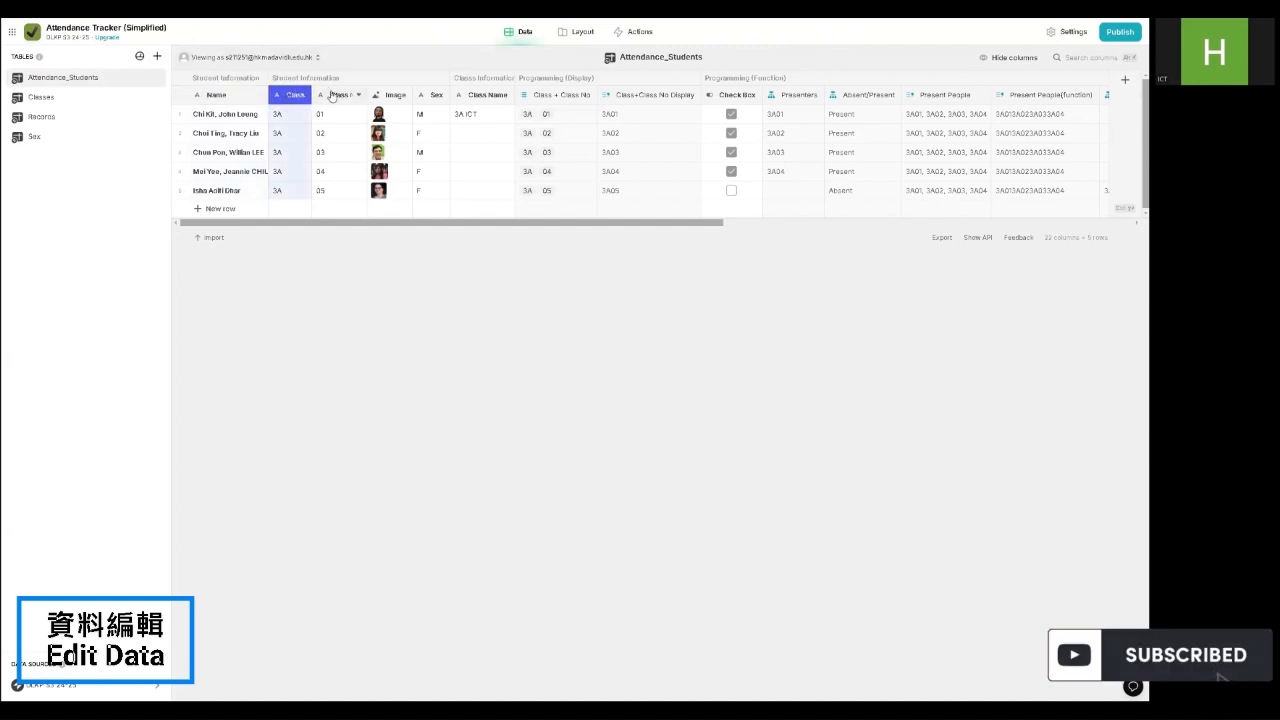
pyautogui.click(332, 95)
pyautogui.click(375, 96)
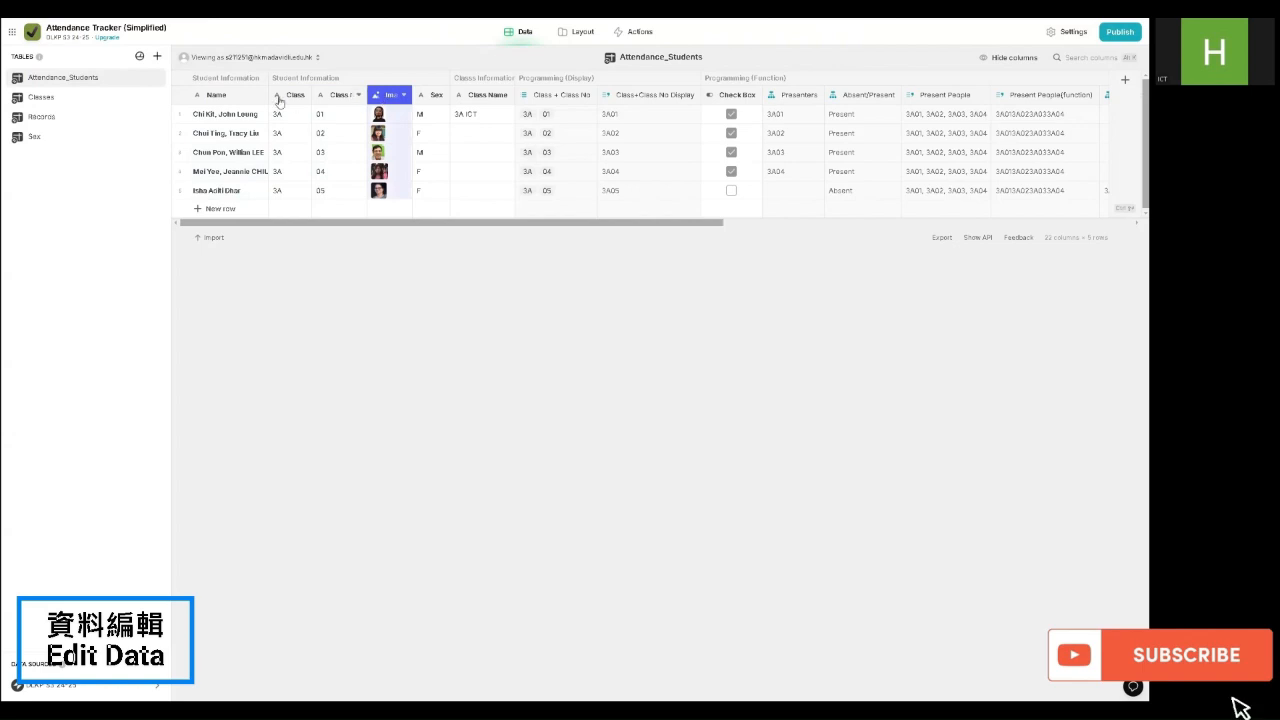
pyautogui.keyDown('ctrl'); pyautogui.click(245, 100); pyautogui.keyUp('ctrl')
pyautogui.keyDown('ctrl'); pyautogui.click(289, 97); pyautogui.keyUp('ctrl')
pyautogui.keyDown('ctrl'); pyautogui.click(342, 98); pyautogui.keyUp('ctrl')
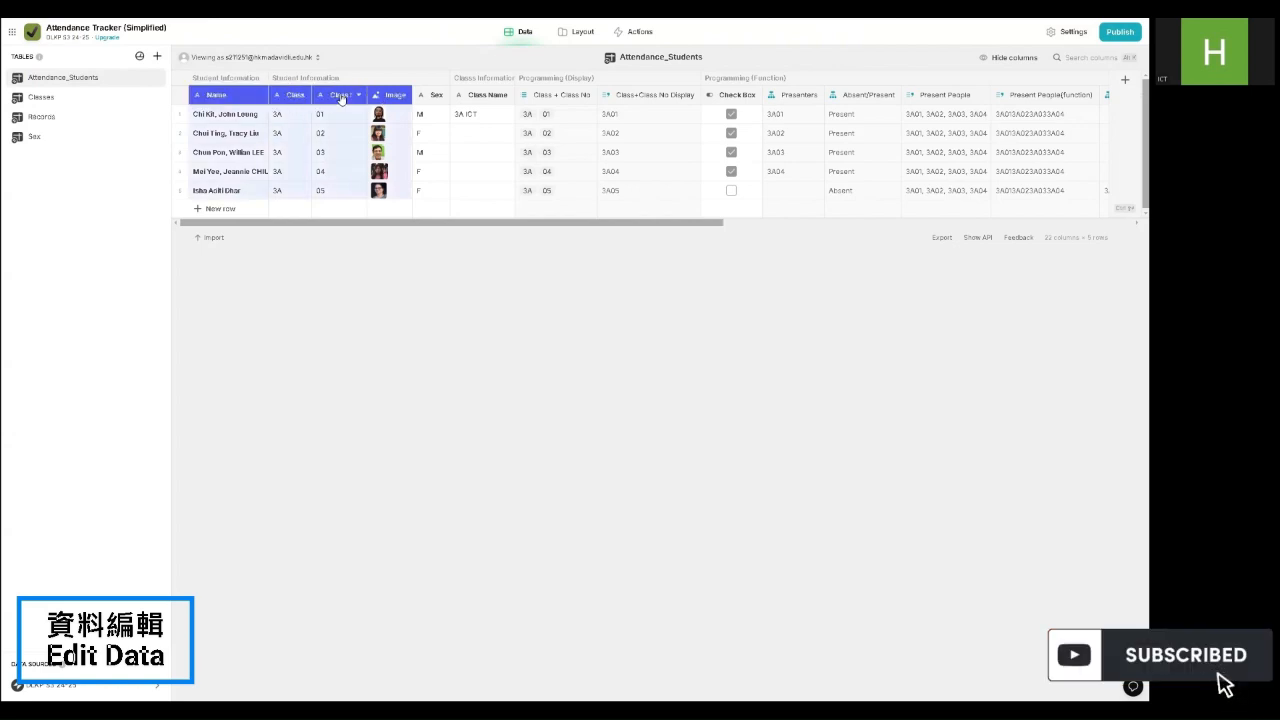
pyautogui.keyDown('ctrl'); pyautogui.click(427, 97); pyautogui.keyUp('ctrl')
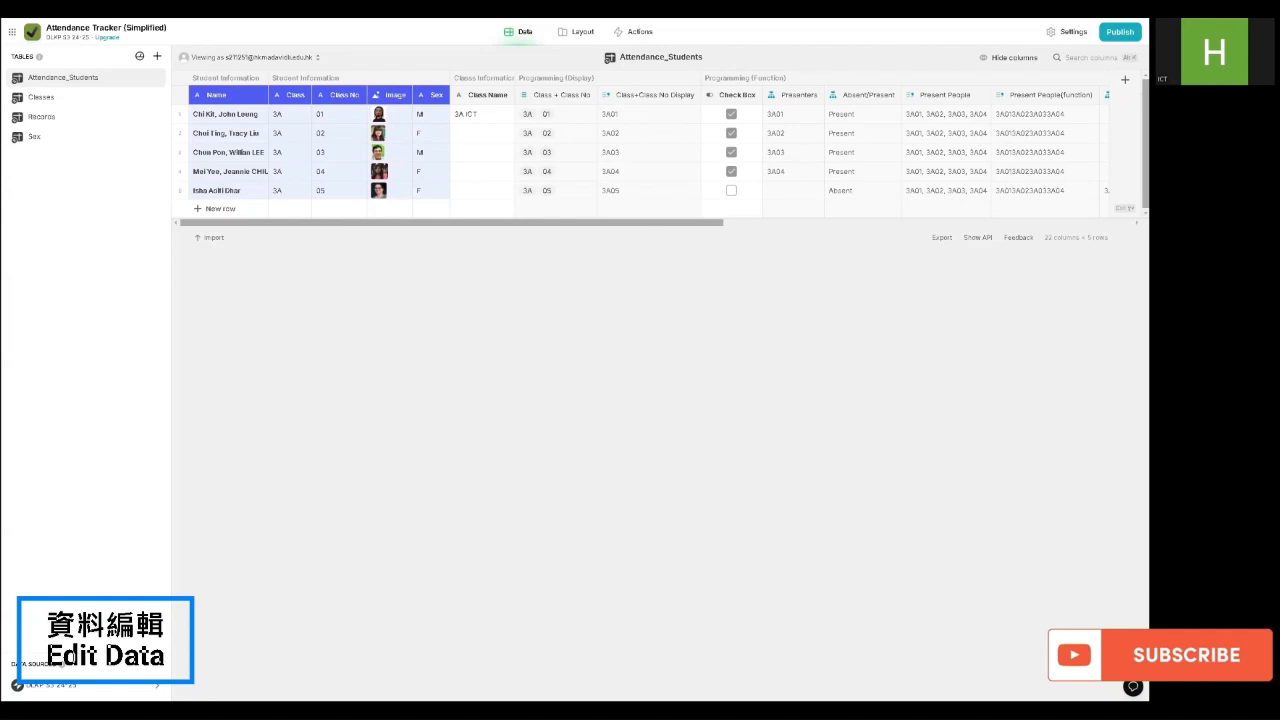
# Step: In your Attendance Tracker app, add Class and Class No. columns to Attendance_Students
pyautogui.click(560, 5)
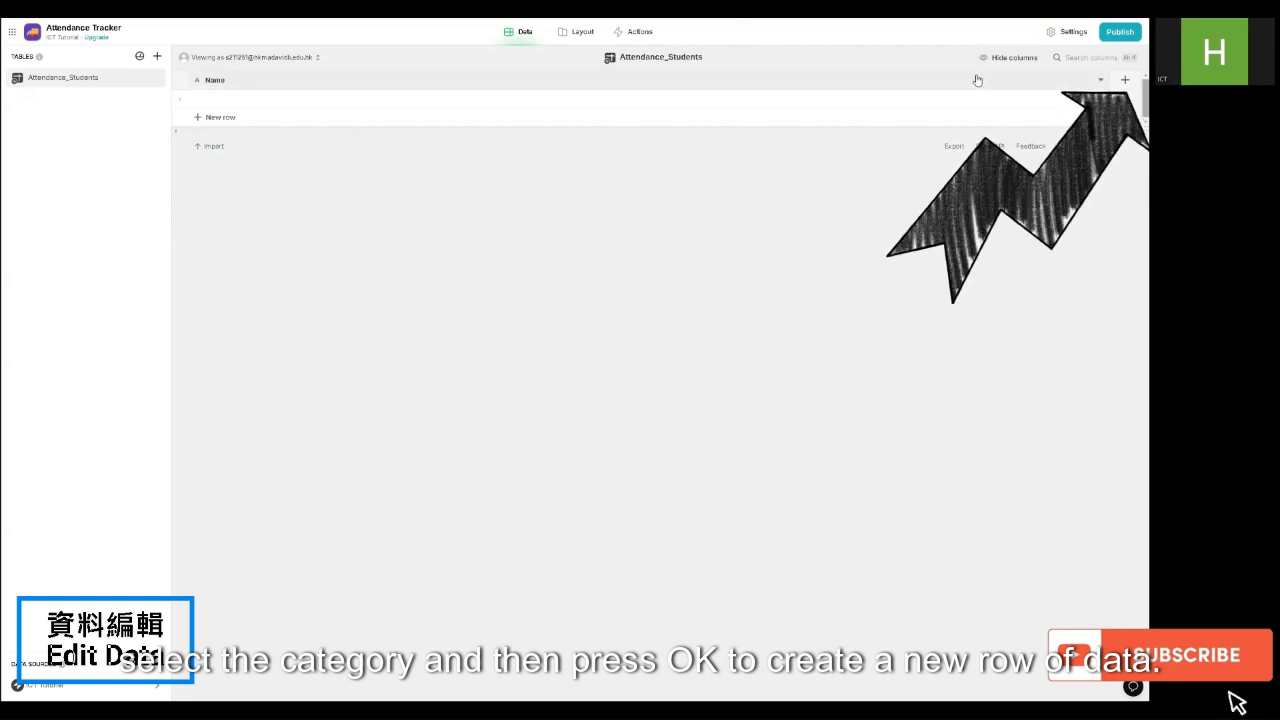
pyautogui.click(1125, 80)
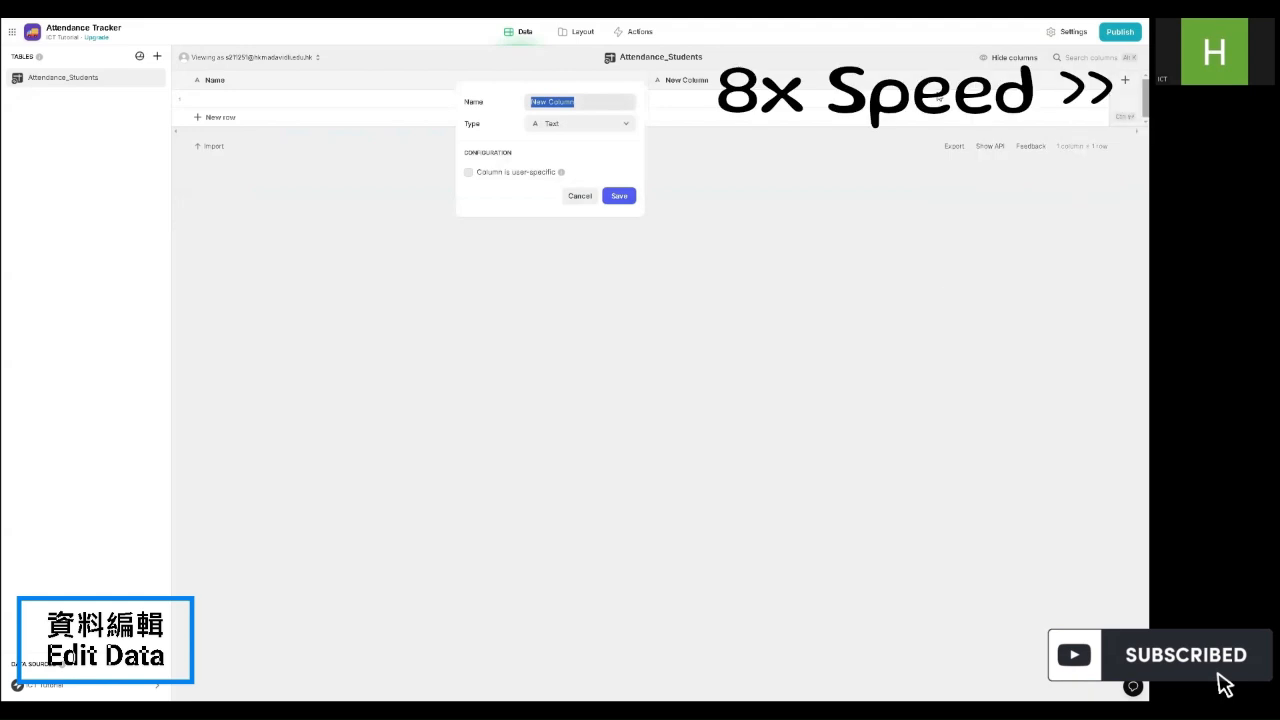
pyautogui.write('Class')
pyautogui.click(618, 197)
pyautogui.click(1125, 80)
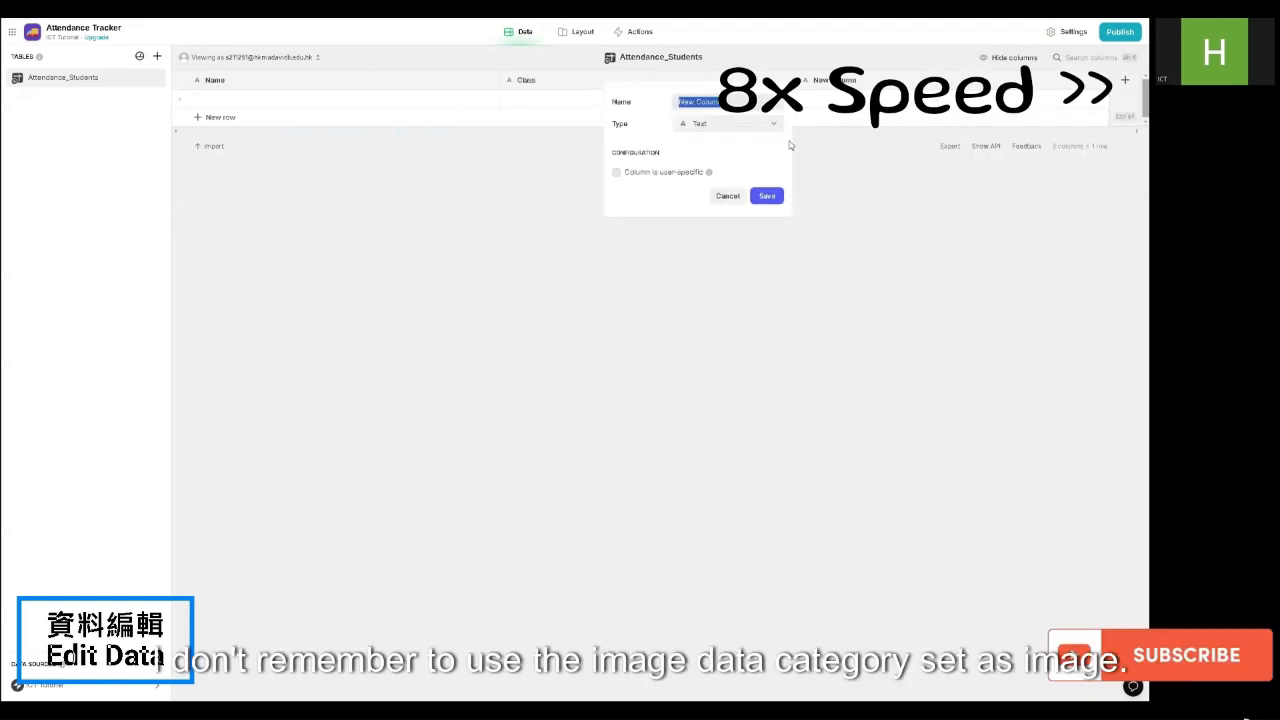
pyautogui.write('Class No.')
pyautogui.click(765, 197)
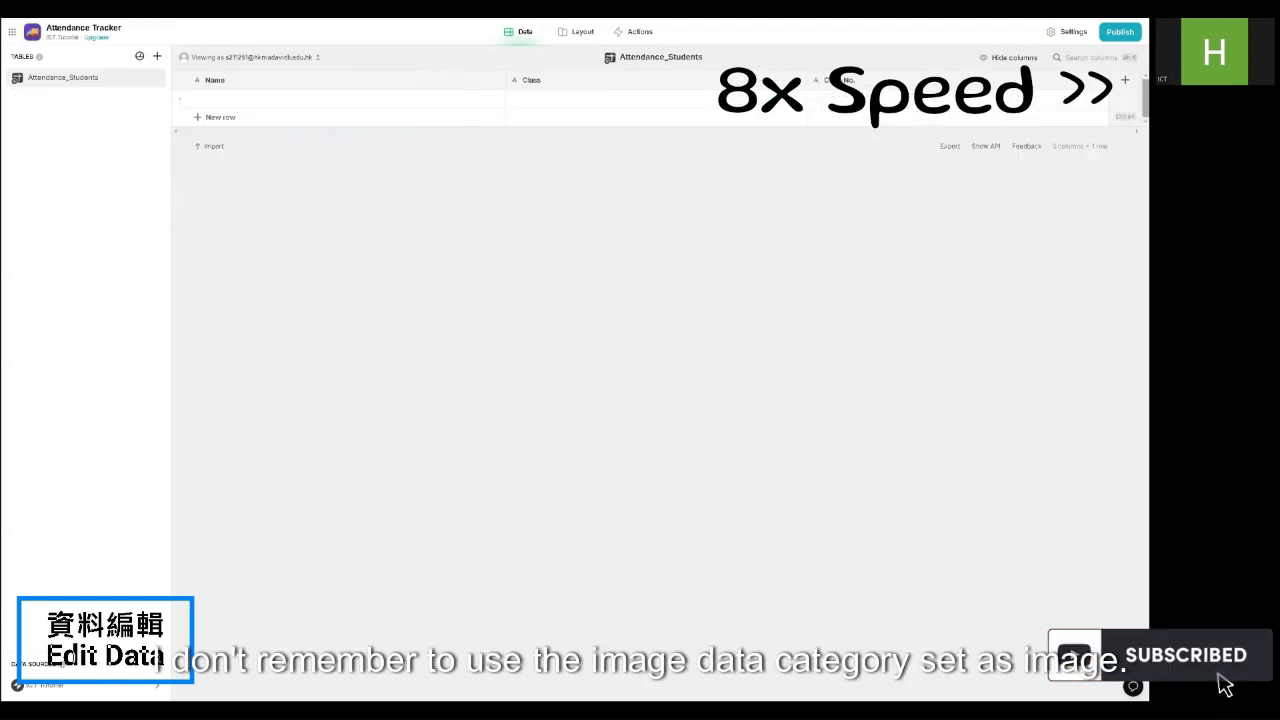
# Step: Add an Image column of type Basic > Image, then a fifth column
pyautogui.click(1125, 80)
pyautogui.write('Image')
pyautogui.click(767, 124)
pyautogui.moveTo(757, 163)
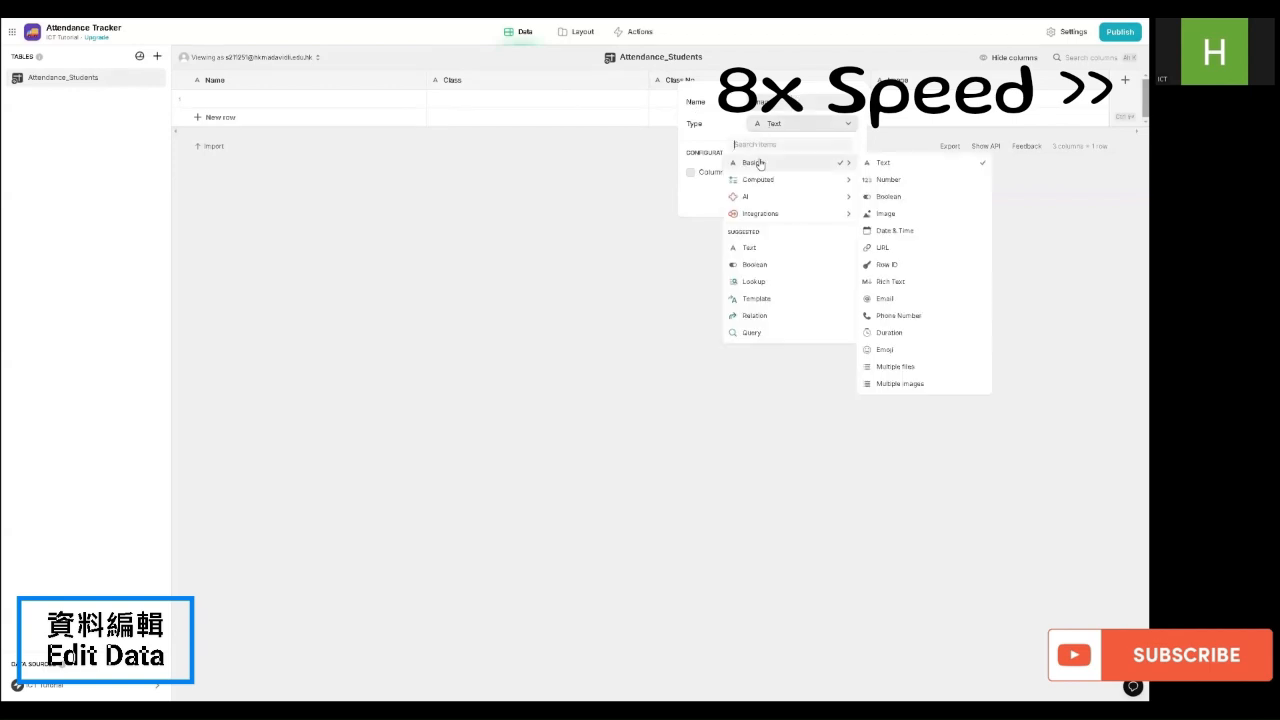
pyautogui.click(886, 214)
pyautogui.click(840, 197)
pyautogui.click(1125, 80)
pyautogui.click(883, 194)
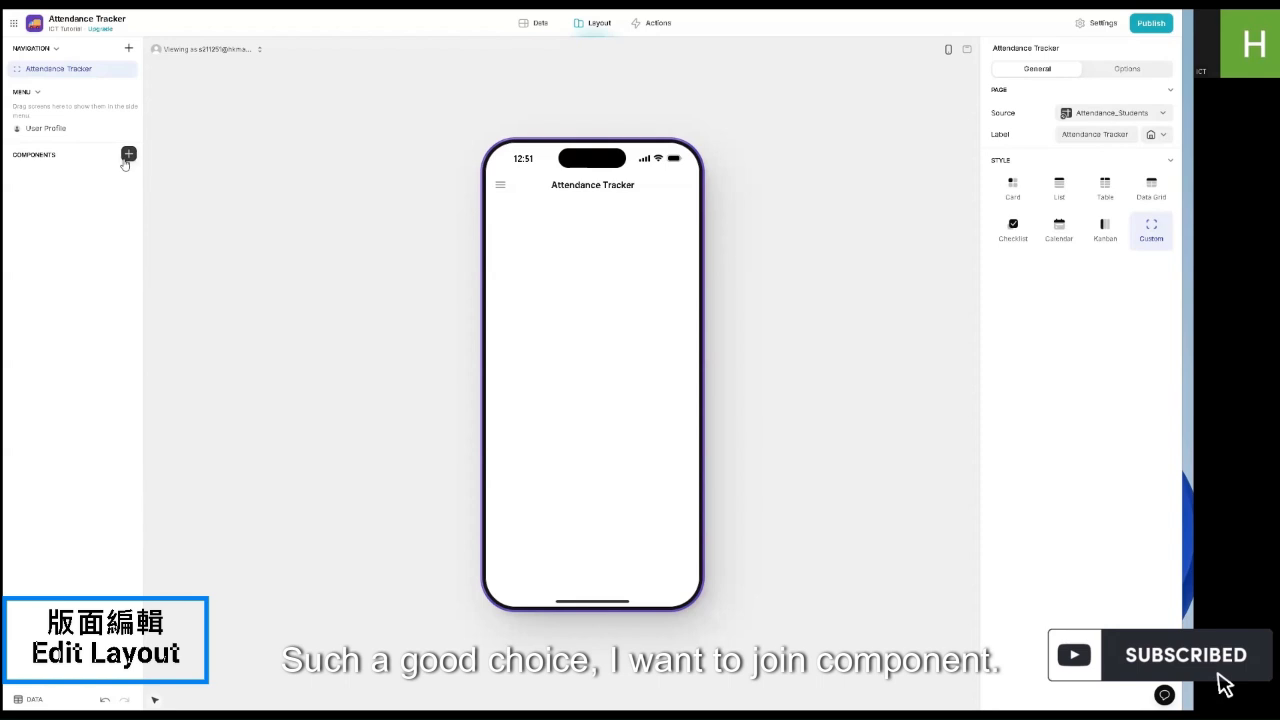
# Step: Add a centred 'Attendance Tracker' headline in Headline XLarge style to the screen
pyautogui.click(127, 156)
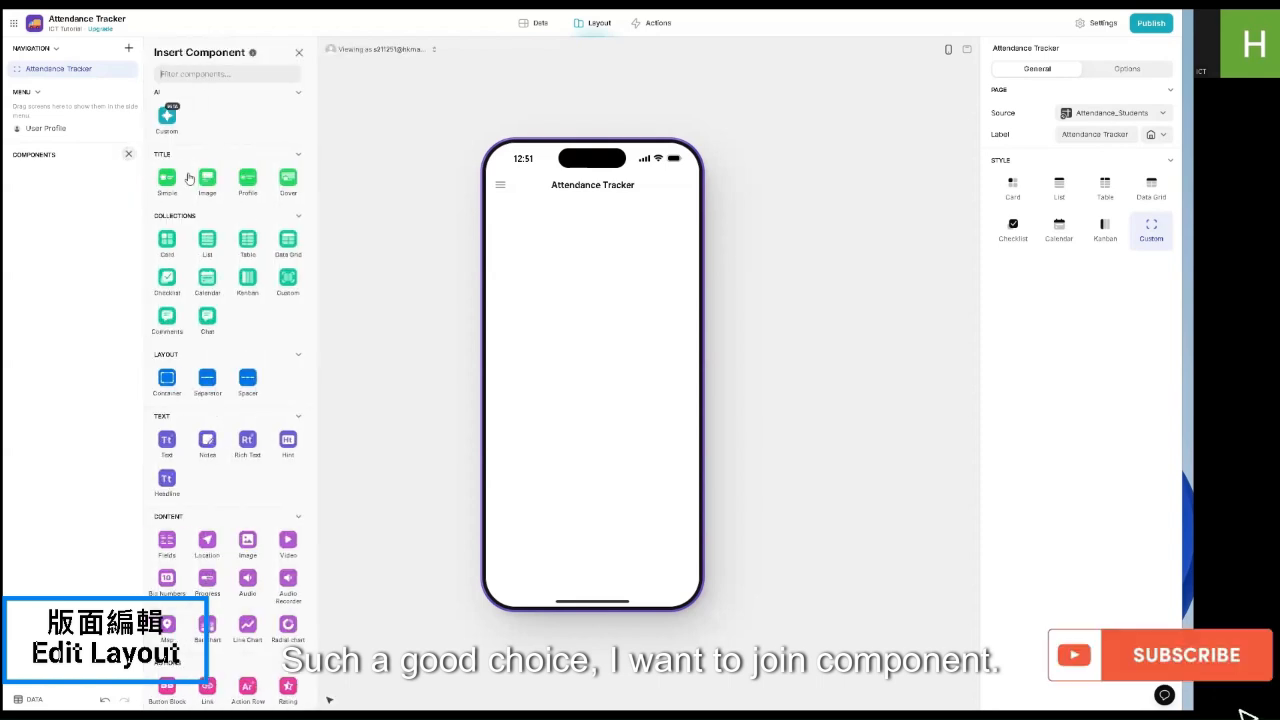
pyautogui.click(168, 484)
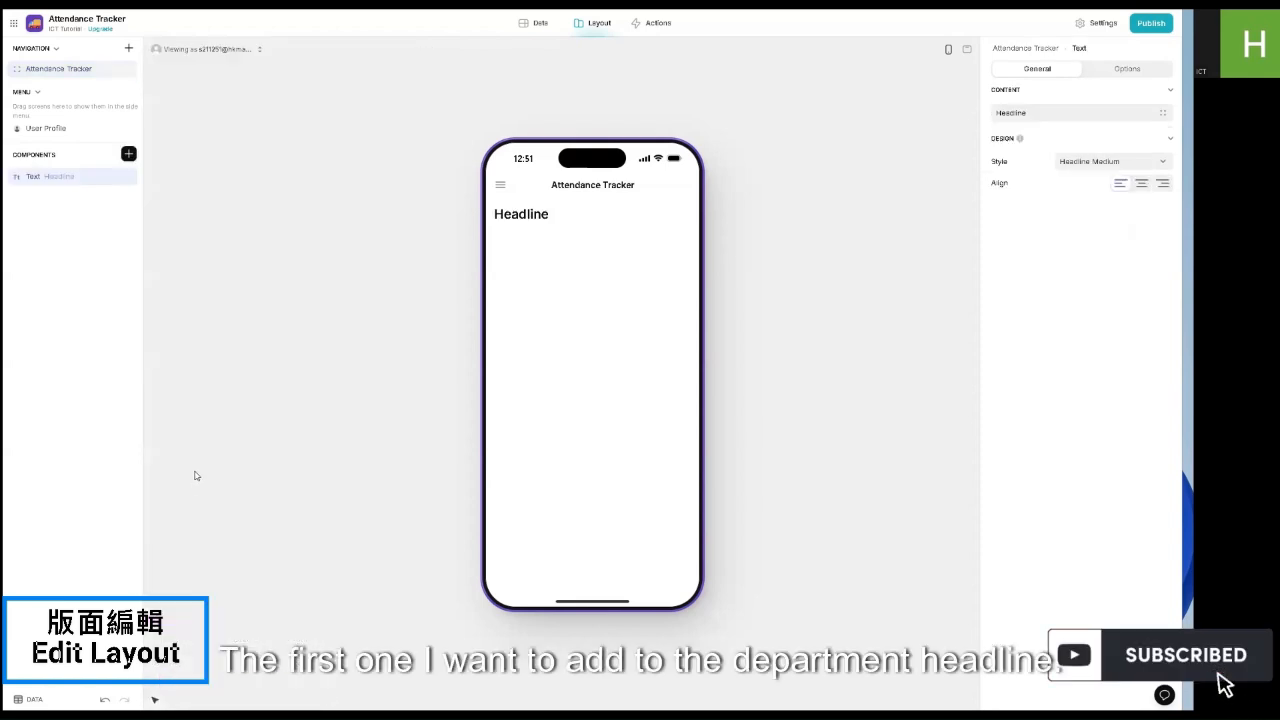
pyautogui.click(1141, 186)
pyautogui.click(1110, 113)
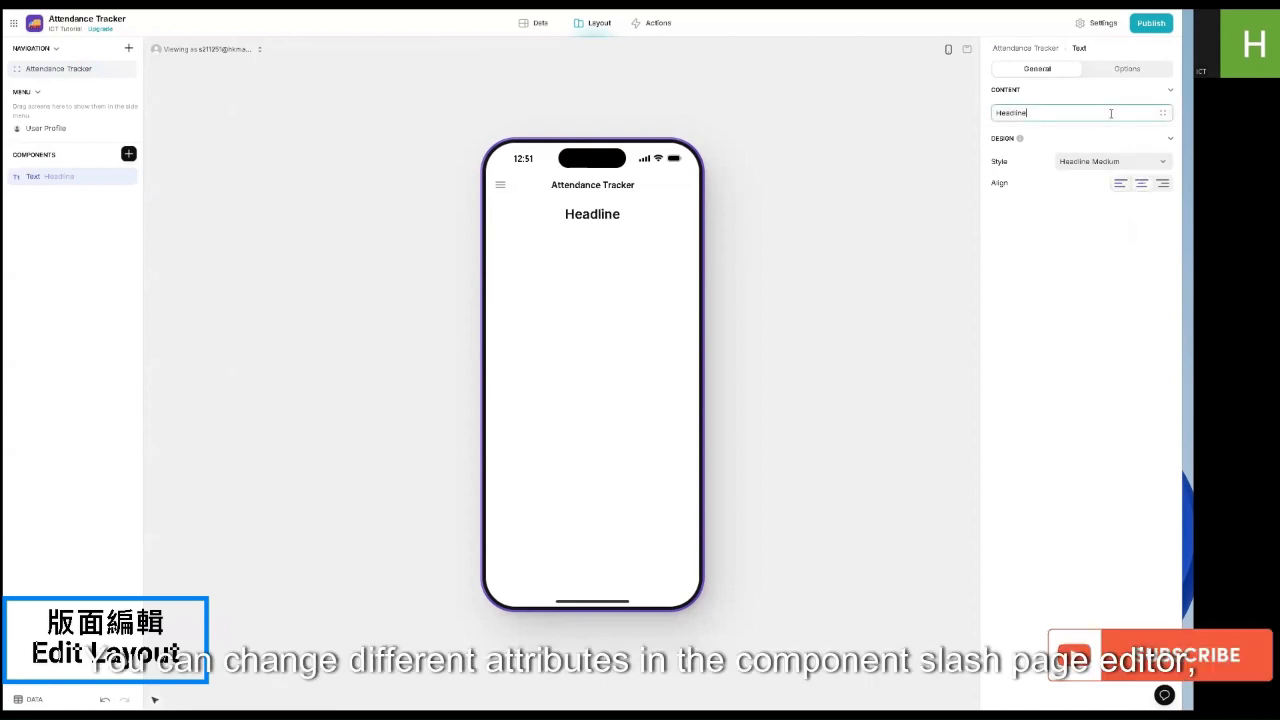
pyautogui.doubleClick(1024, 110)
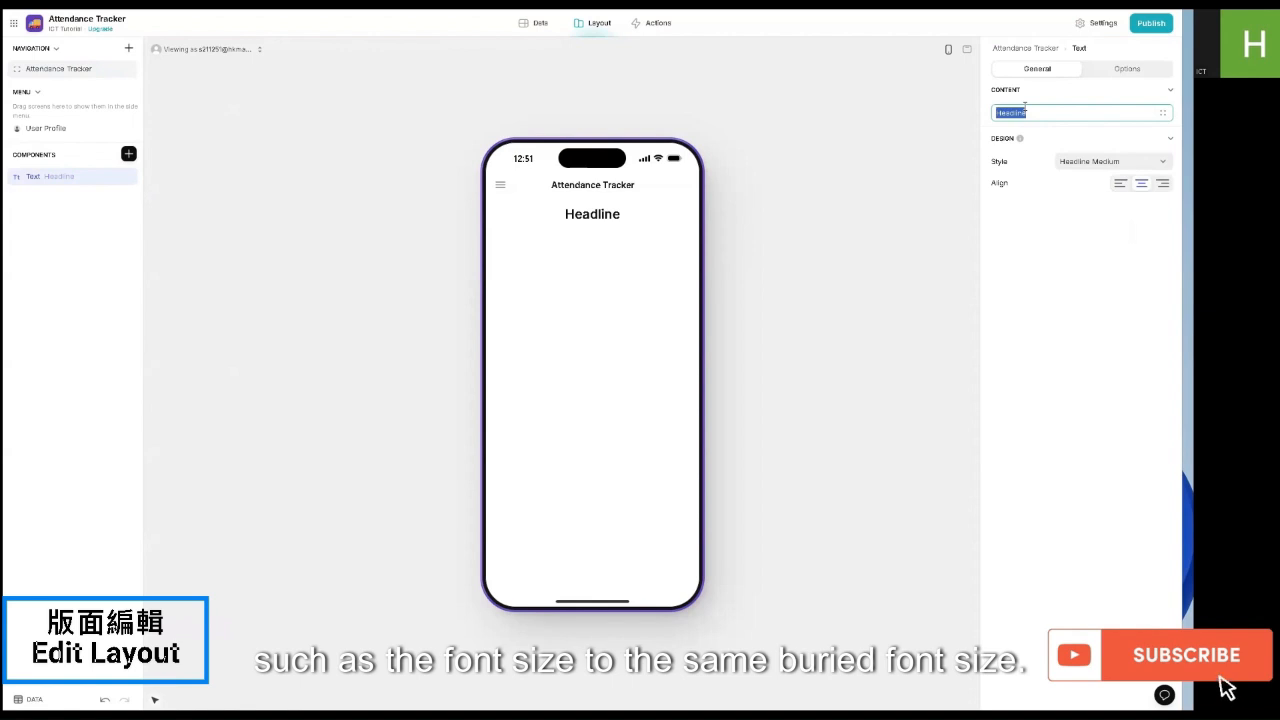
pyautogui.write('Atten')
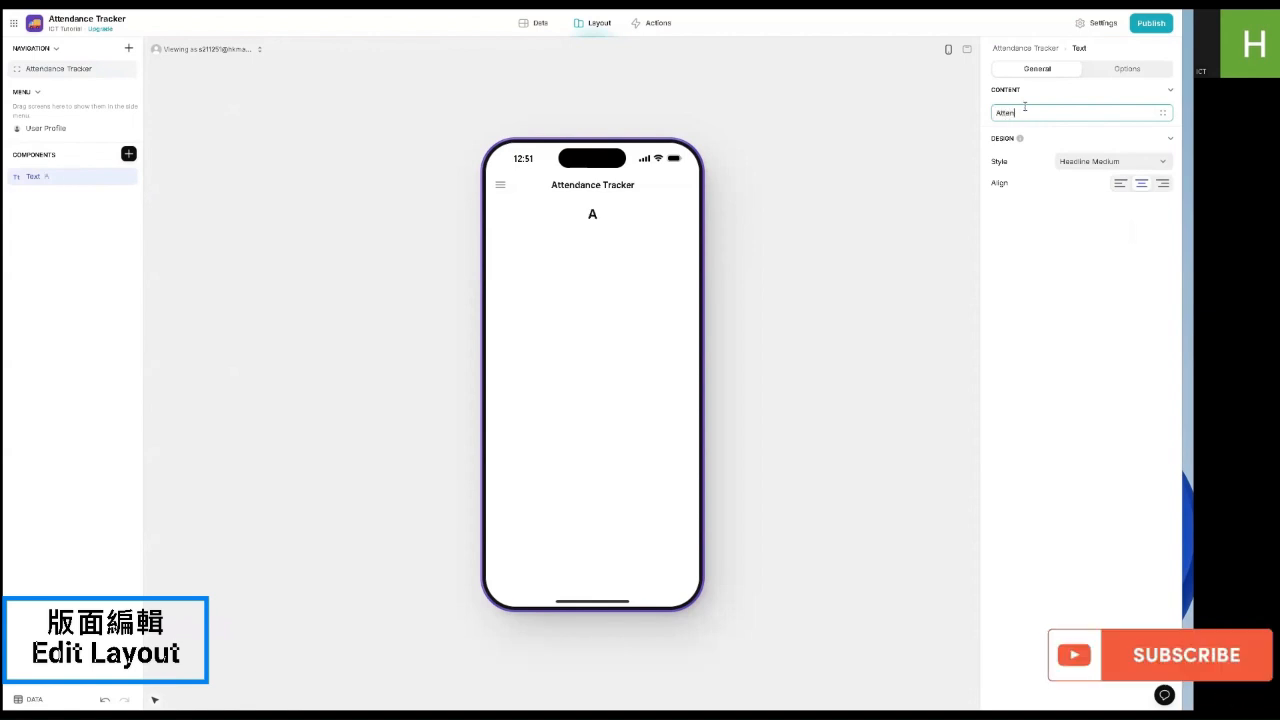
pyautogui.write('dance Tracker')
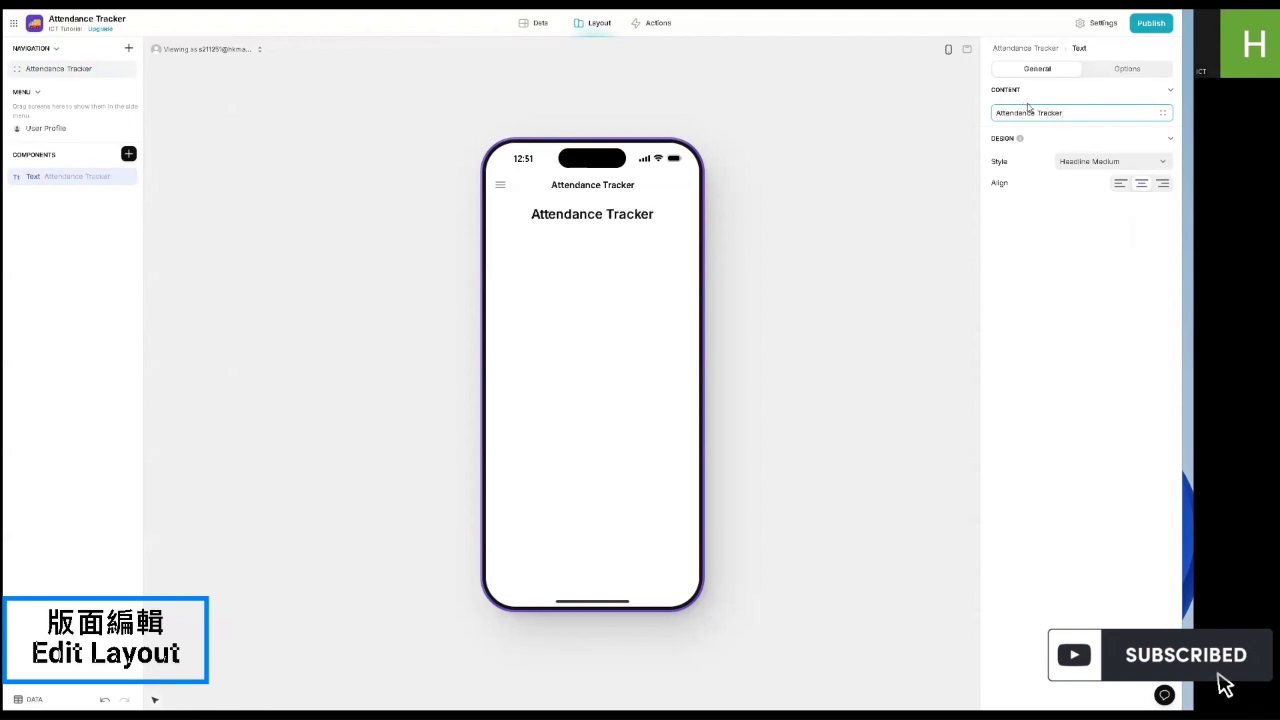
pyautogui.click(1068, 161)
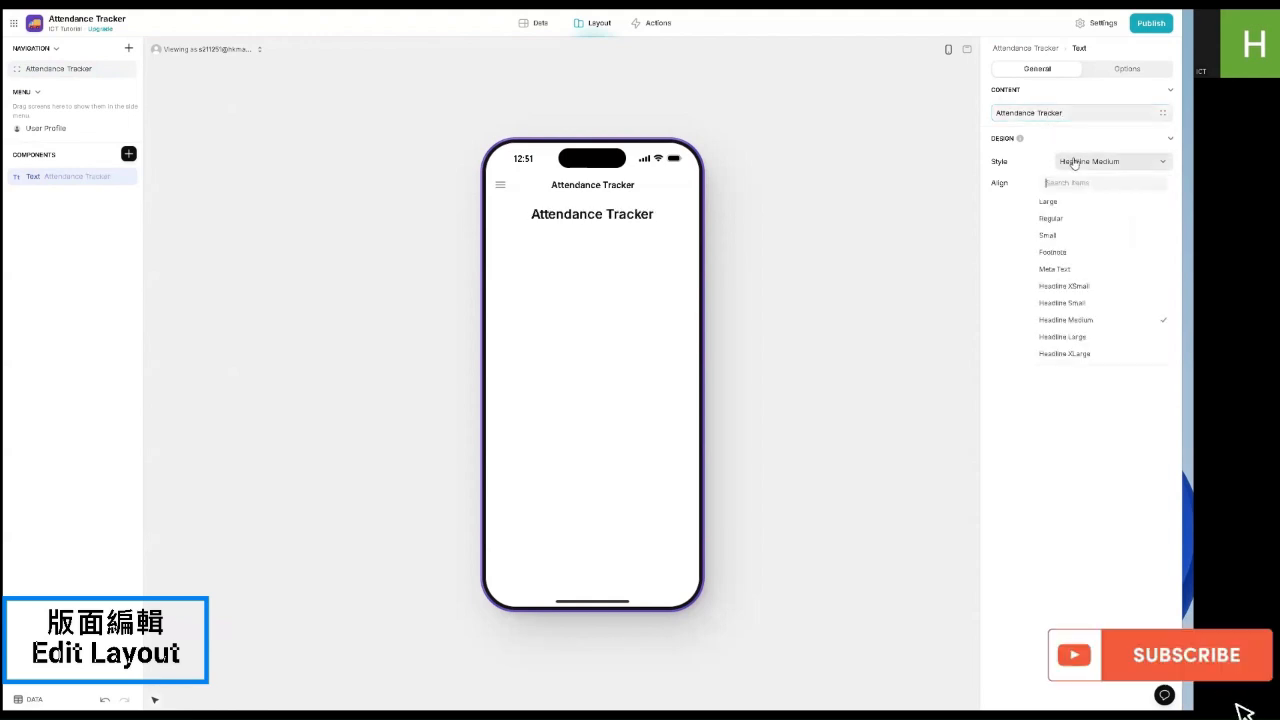
pyautogui.click(1080, 238)
pyautogui.click(128, 153)
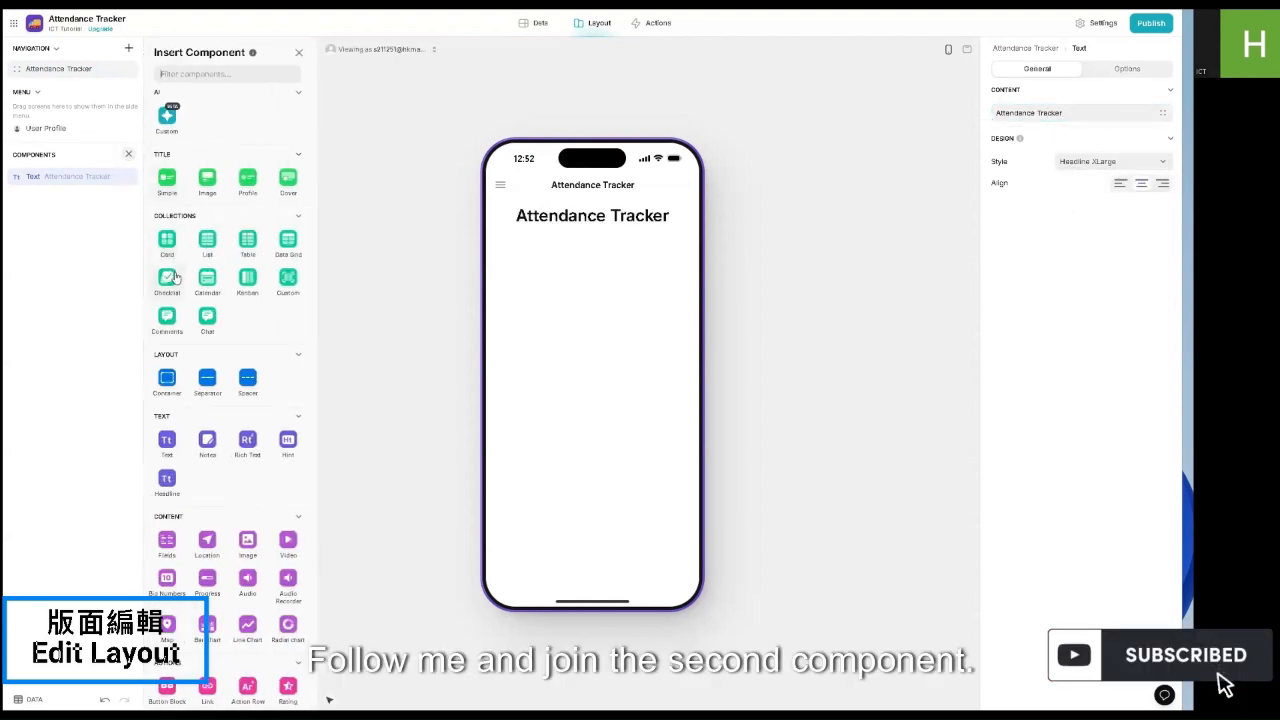
# Step: Insert a Choice dropdown below the headline and rename its label from Name to Class
pyautogui.scroll(-7, 173, 278)
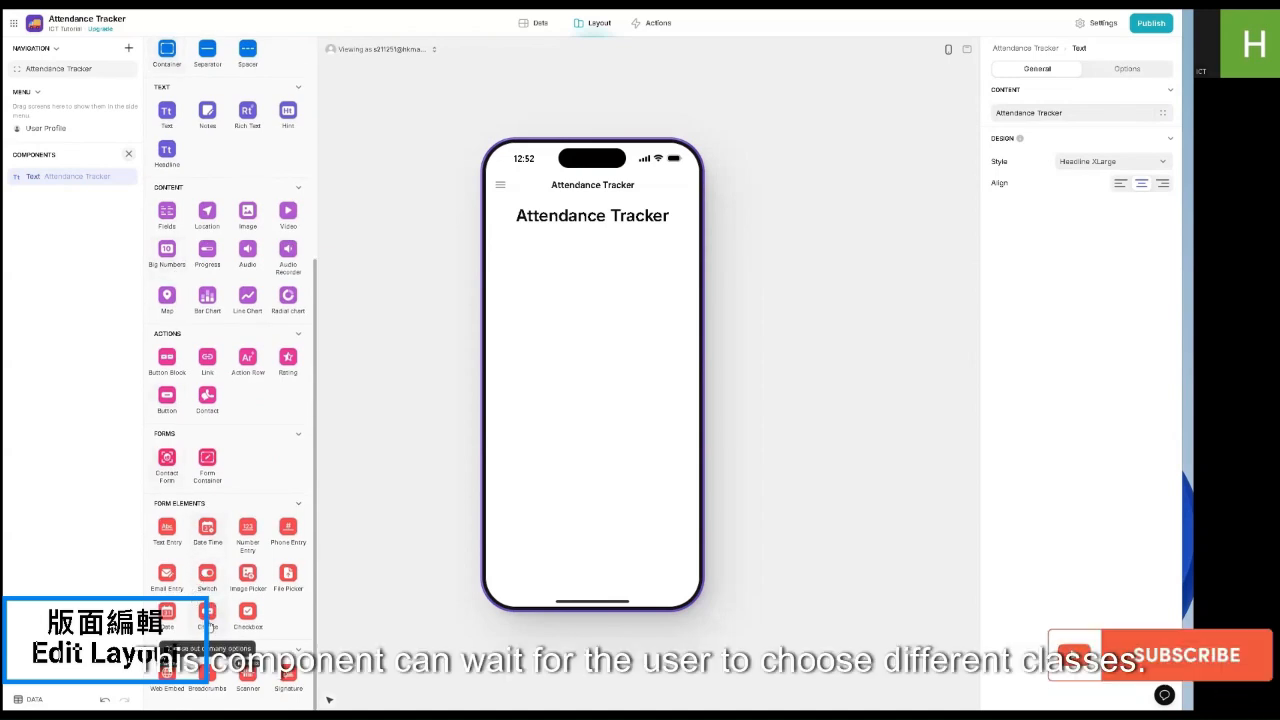
pyautogui.click(207, 615)
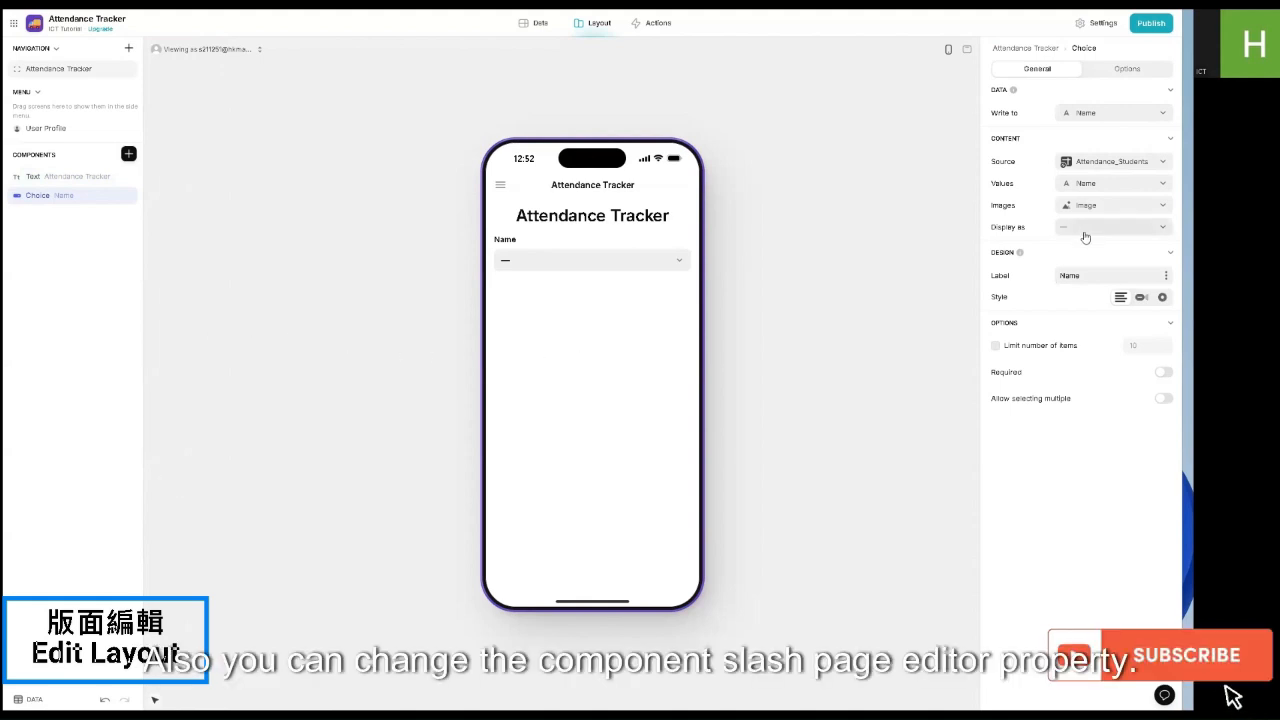
pyautogui.doubleClick(1066, 276)
pyautogui.write('Class')
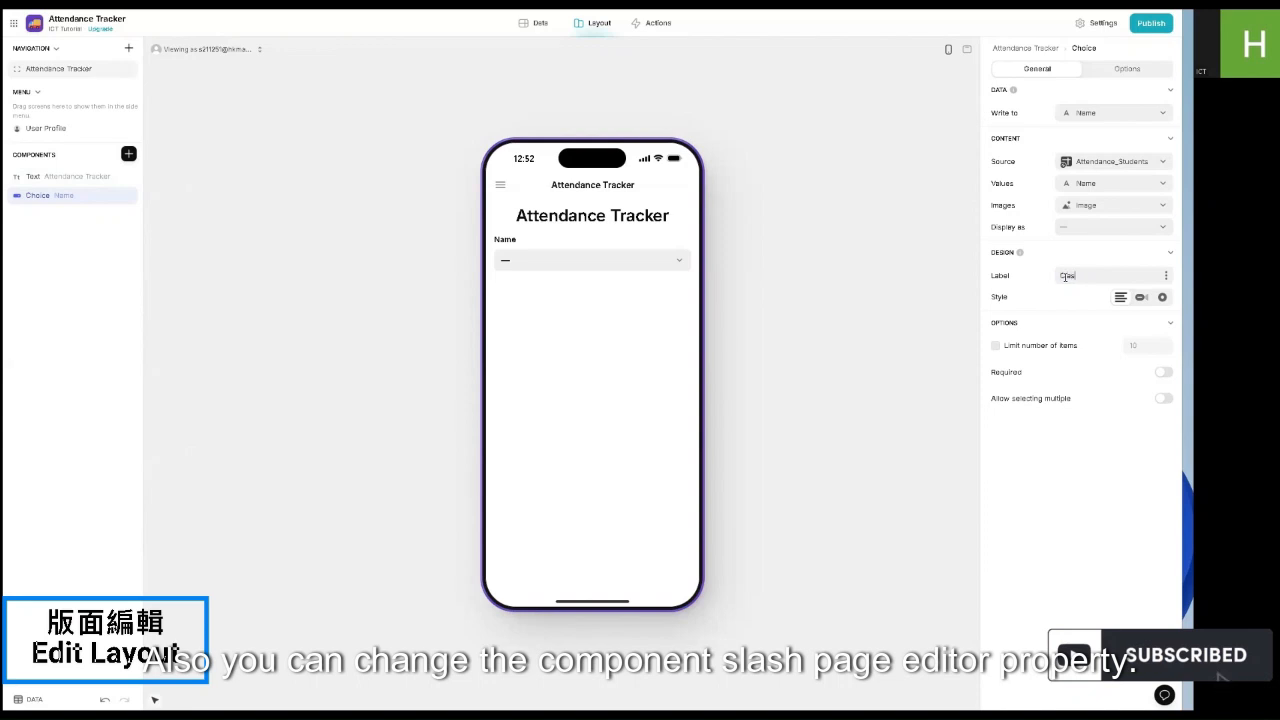
pyautogui.click(806, 230)
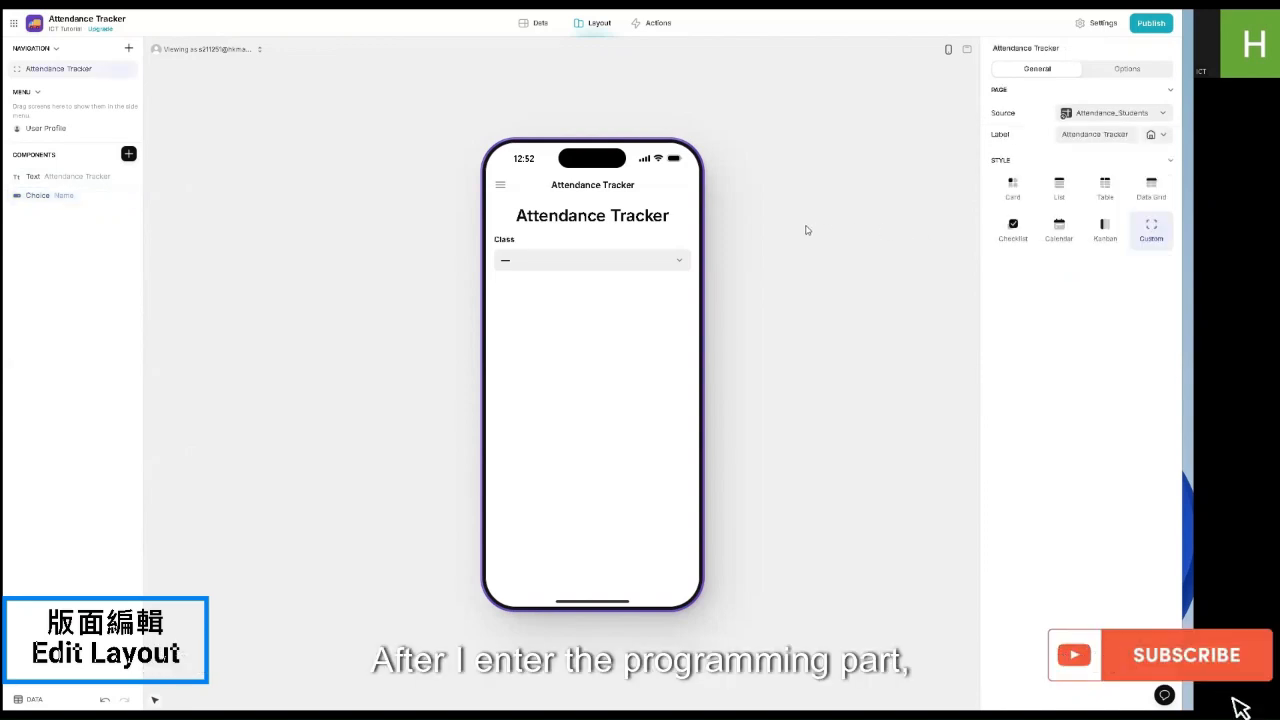
pyautogui.click(129, 155)
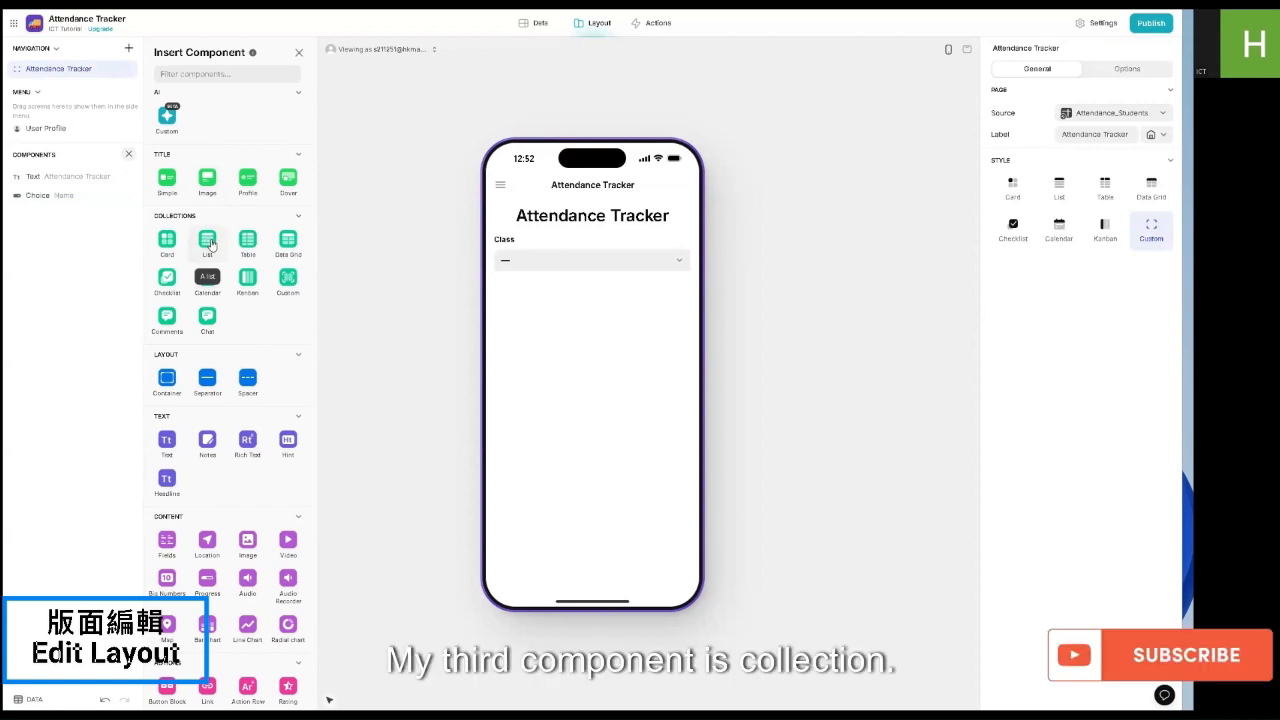
# Step: Add an Attendance_Students Checklist list with adding, editing and the search bar turned off
pyautogui.click(209, 242)
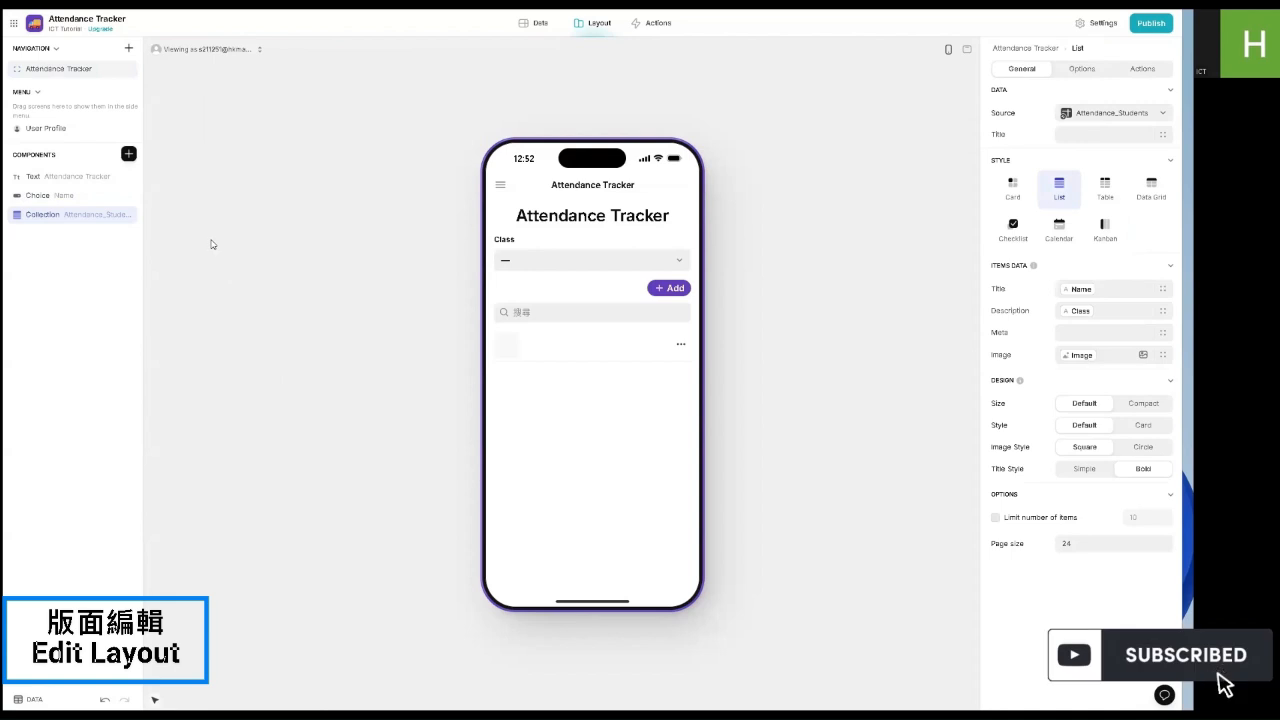
pyautogui.click(1013, 227)
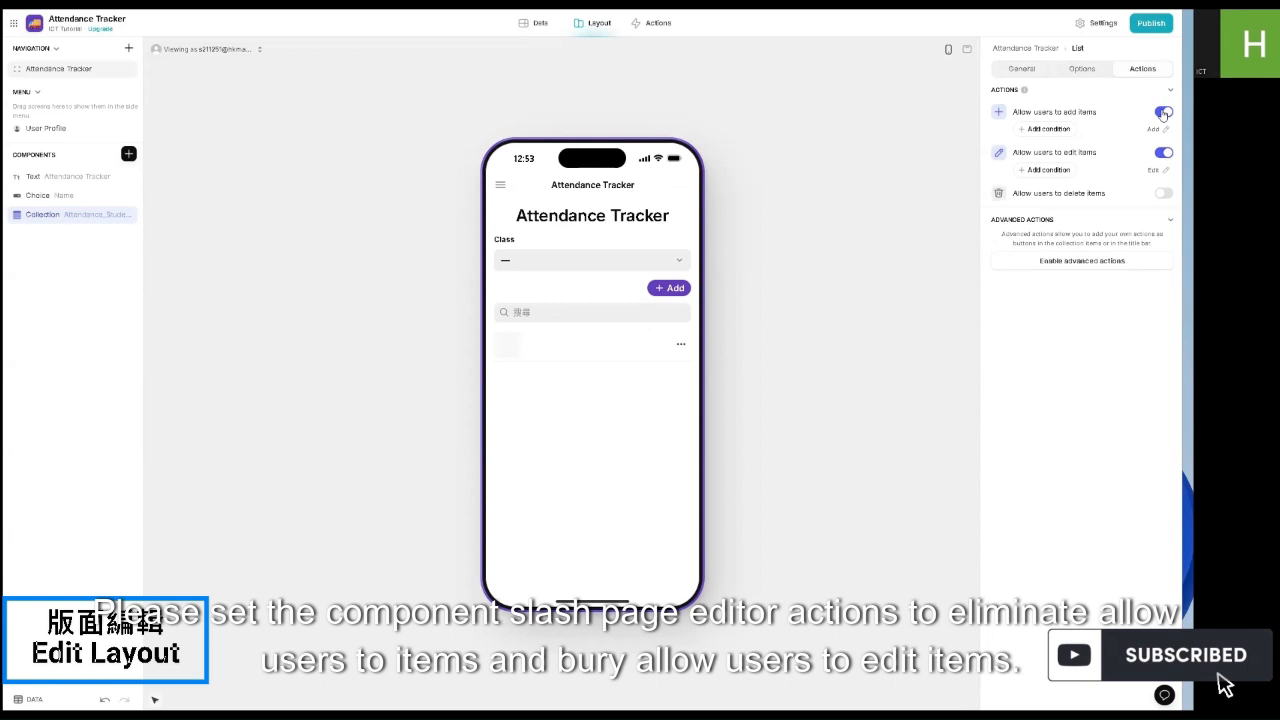
pyautogui.click(1163, 113)
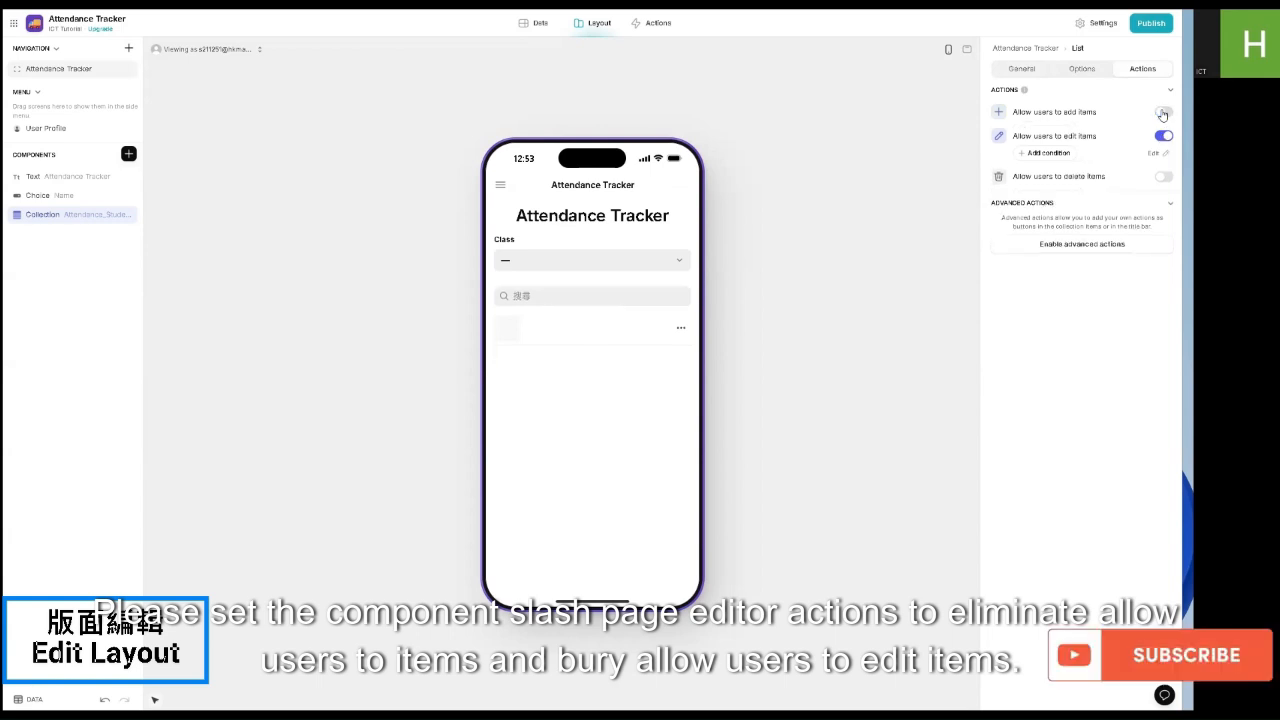
pyautogui.click(1165, 137)
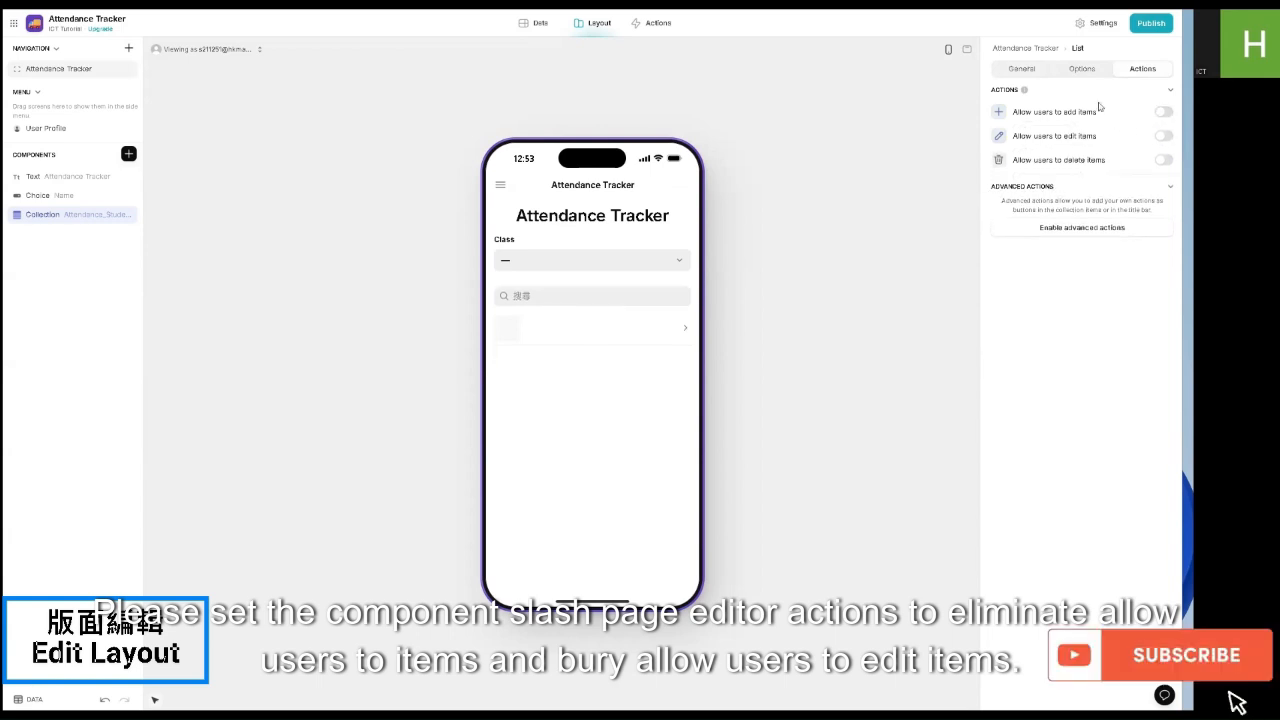
pyautogui.click(1081, 70)
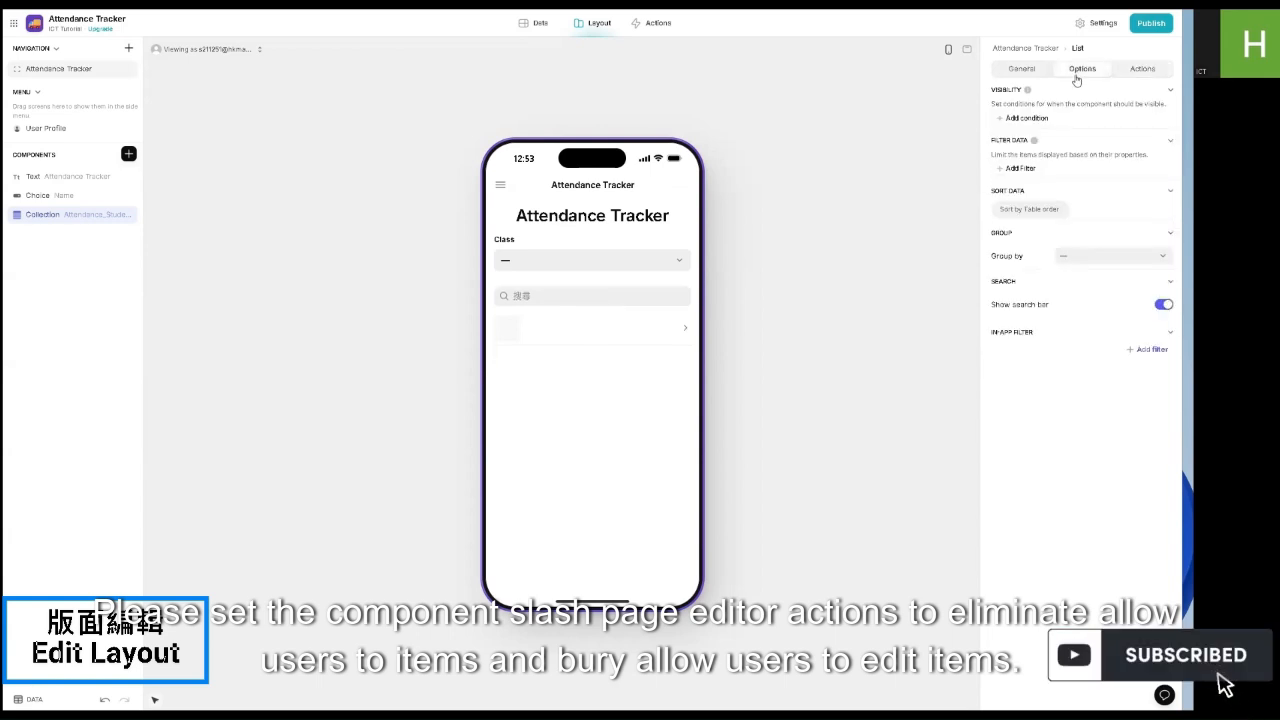
pyautogui.click(1161, 305)
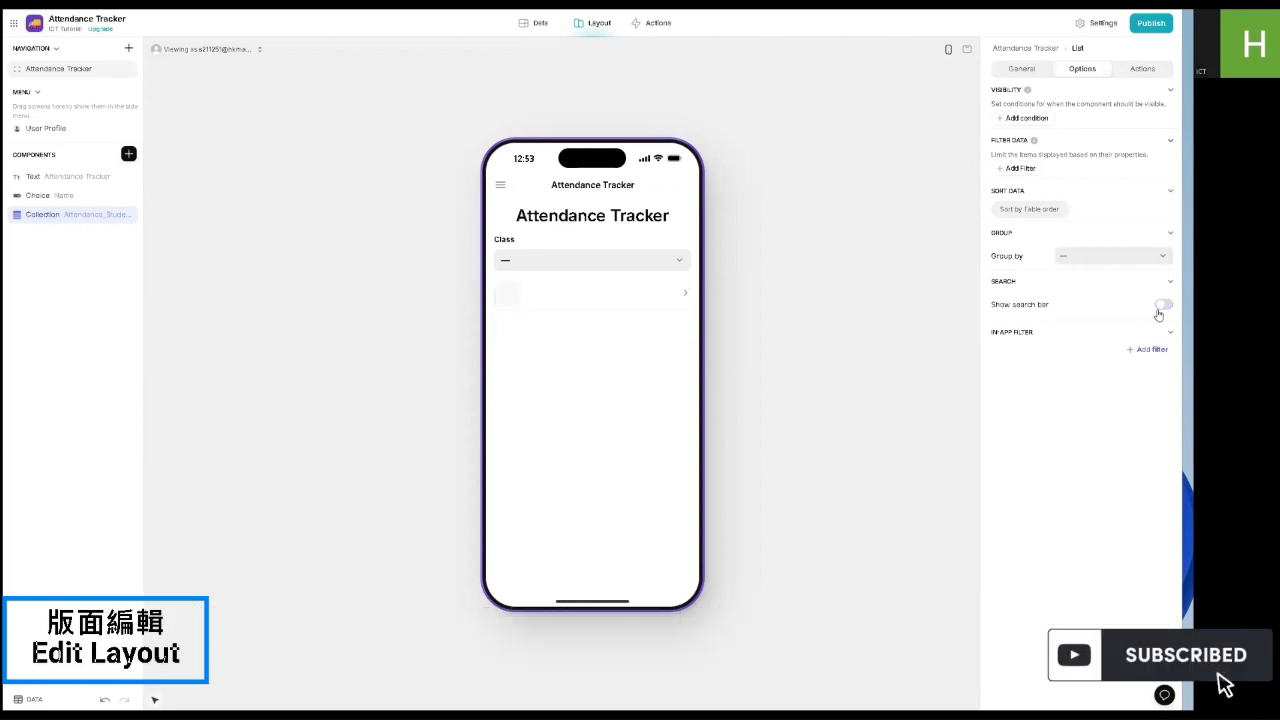
pyautogui.click(1020, 69)
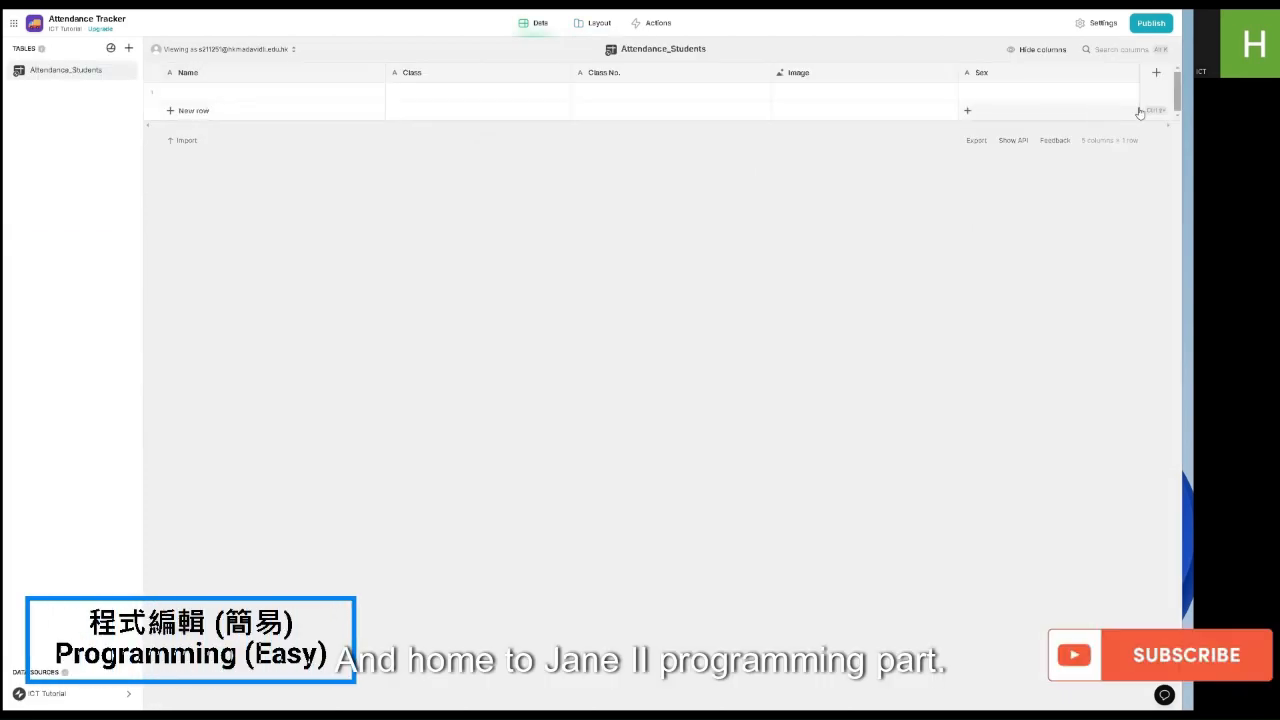
# Step: Add a Boolean column named Checked to Attendance_Students
pyautogui.click(1156, 72)
pyautogui.click(865, 119)
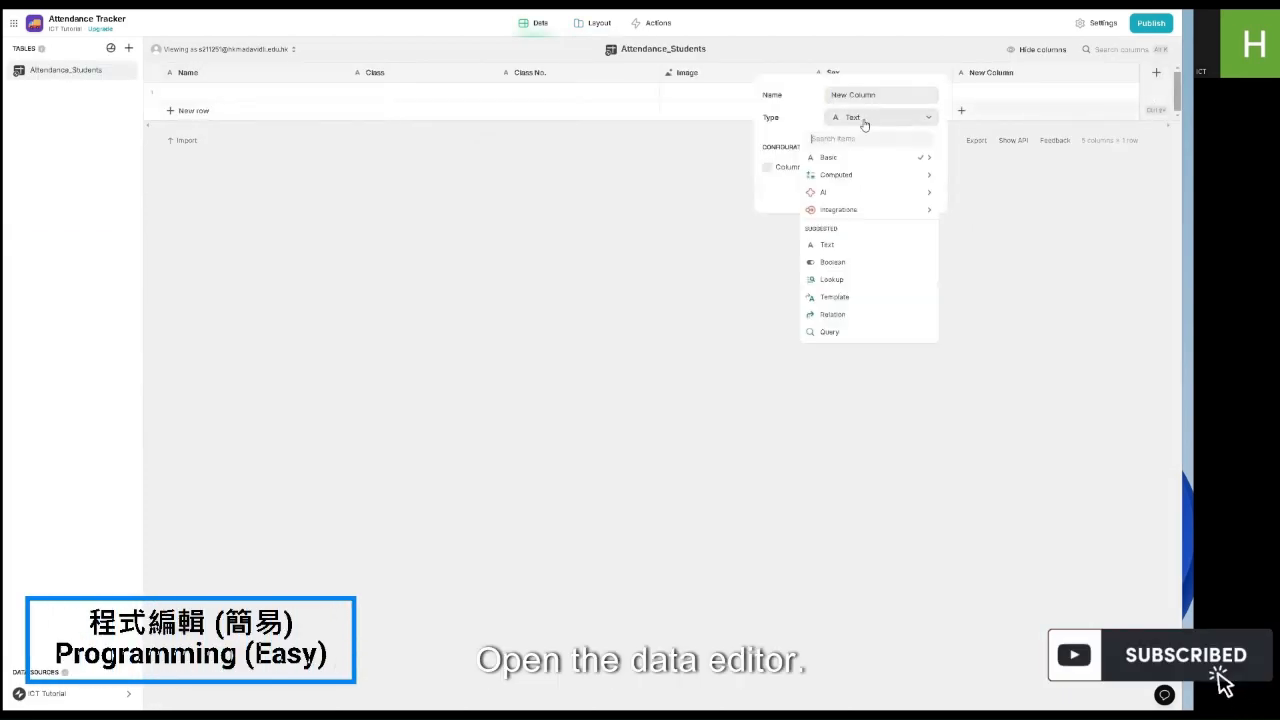
pyautogui.click(833, 264)
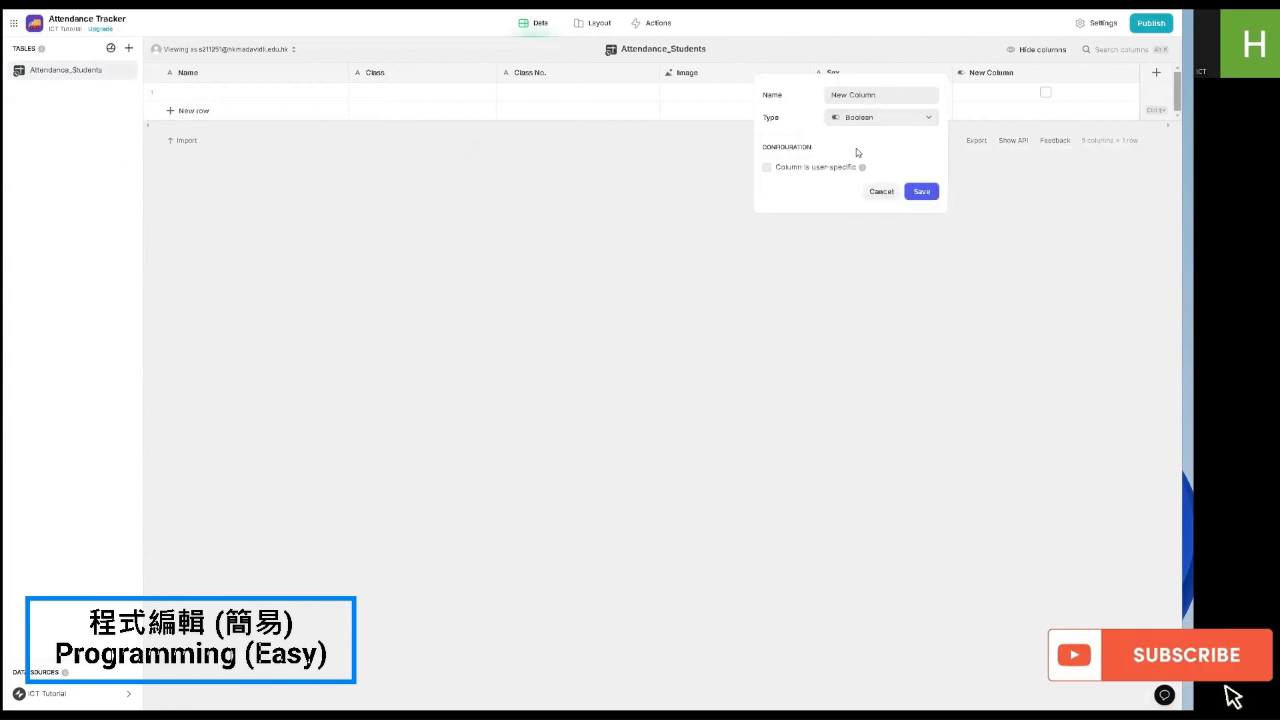
pyautogui.tripleClick(846, 95)
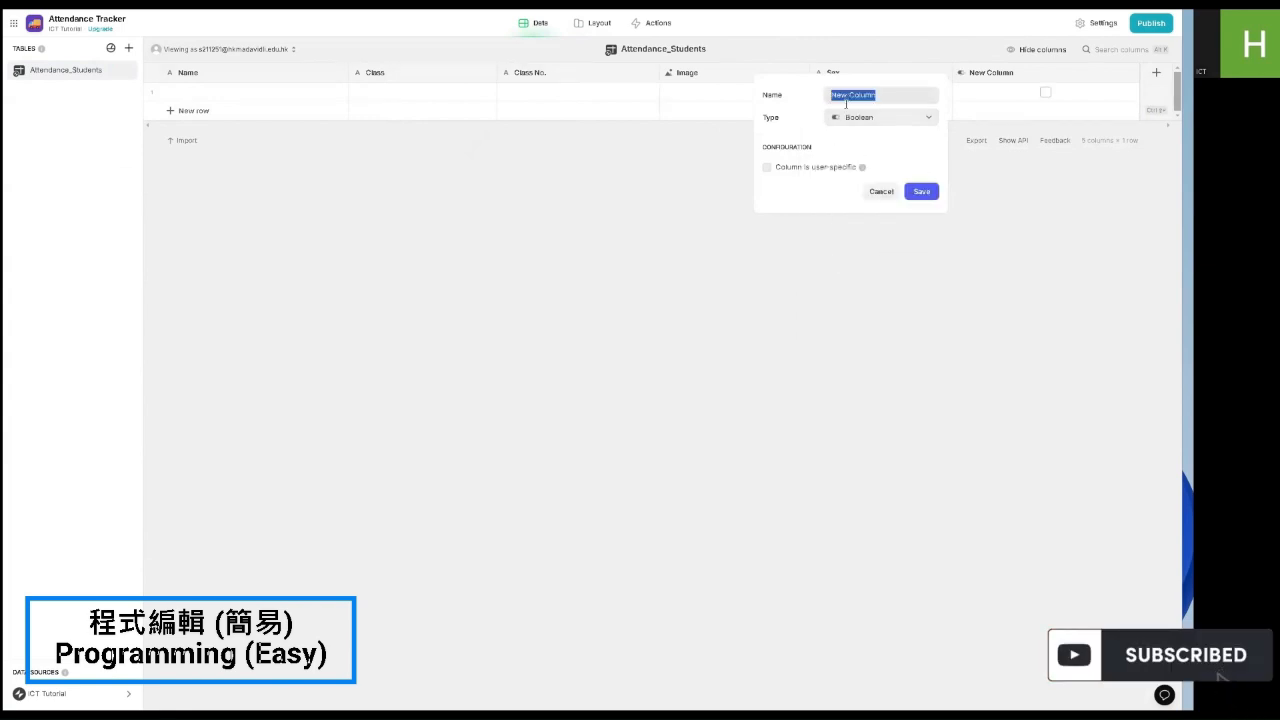
pyautogui.write('Checked')
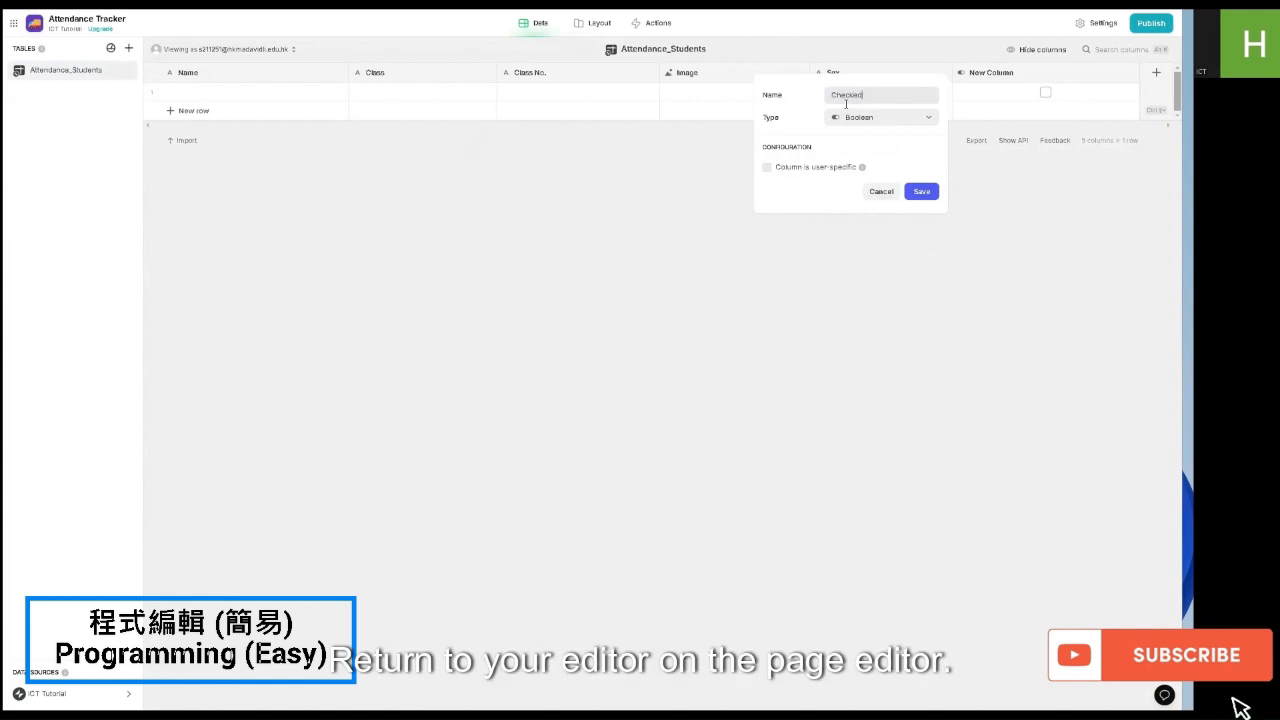
pyautogui.click(921, 193)
# Step: Fill the first row with ICT Student1, class 3A, class number 01, sex M
pyautogui.click(608, 23)
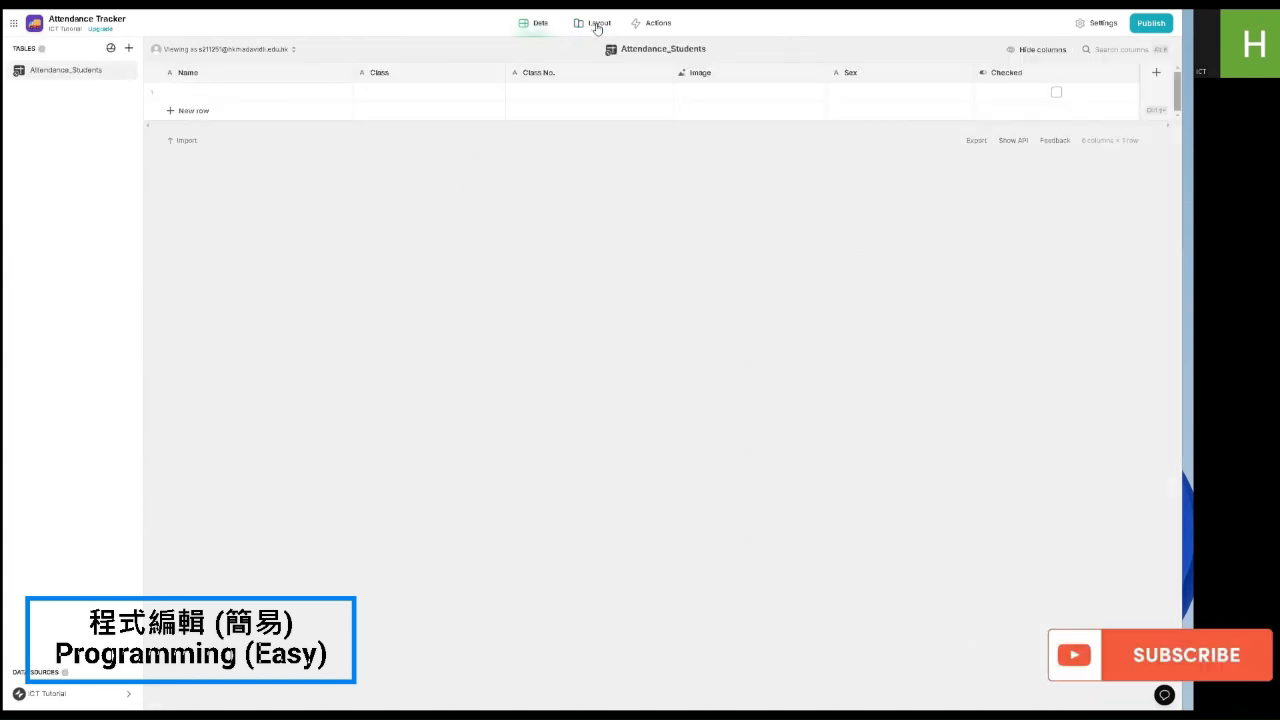
pyautogui.click(234, 92)
pyautogui.click(234, 92)
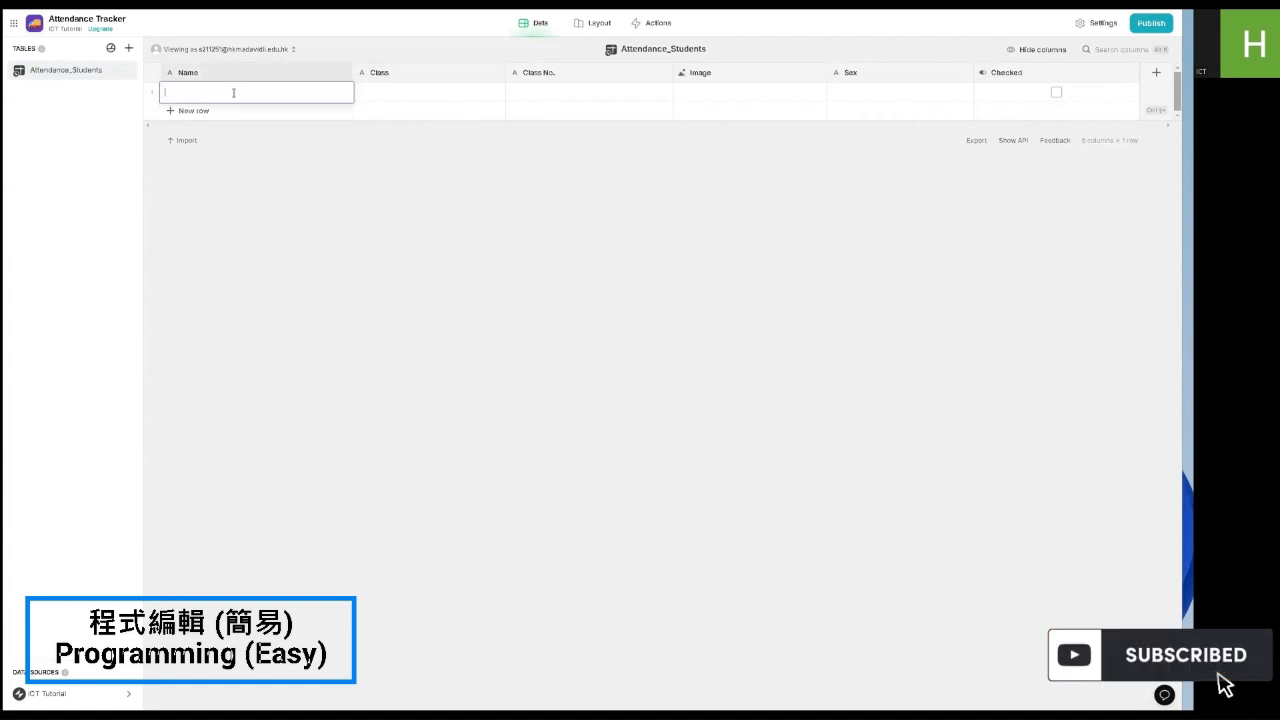
pyautogui.write('ICT Student1')
pyautogui.doubleClick(426, 92)
pyautogui.write('3A')
pyautogui.doubleClick(535, 95)
pyautogui.write('01')
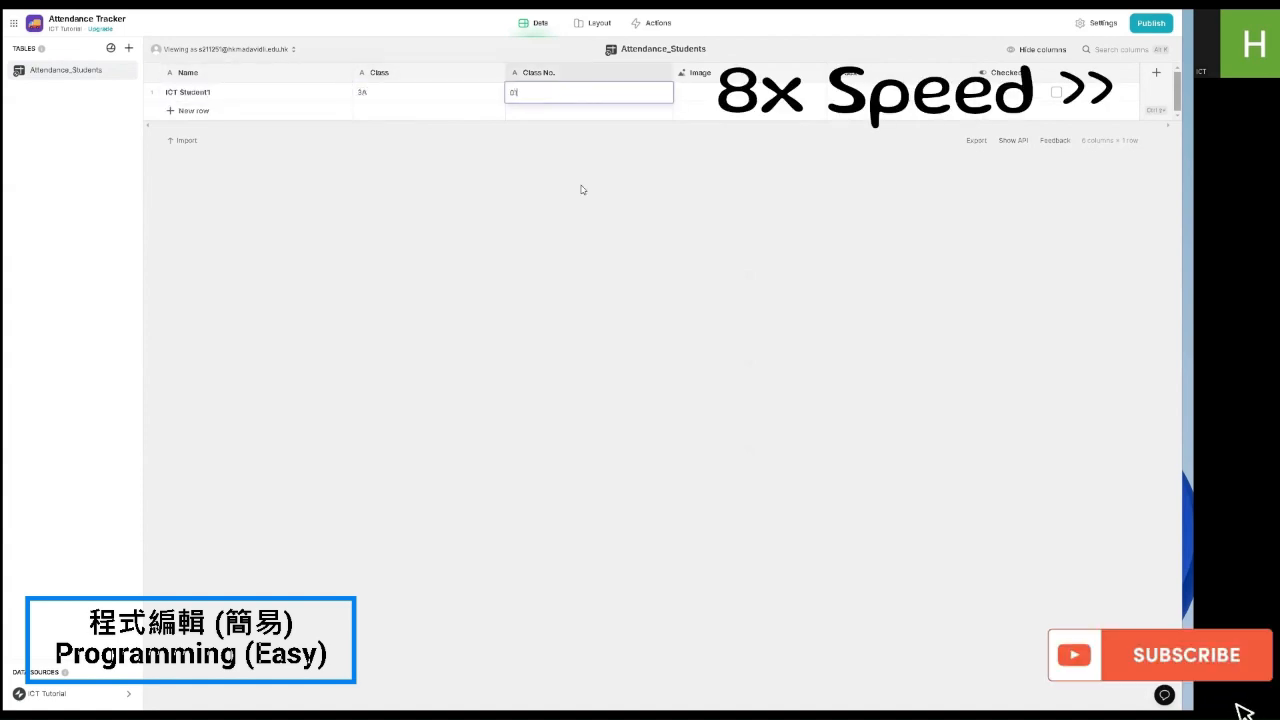
pyautogui.click(850, 94)
pyautogui.click(868, 92)
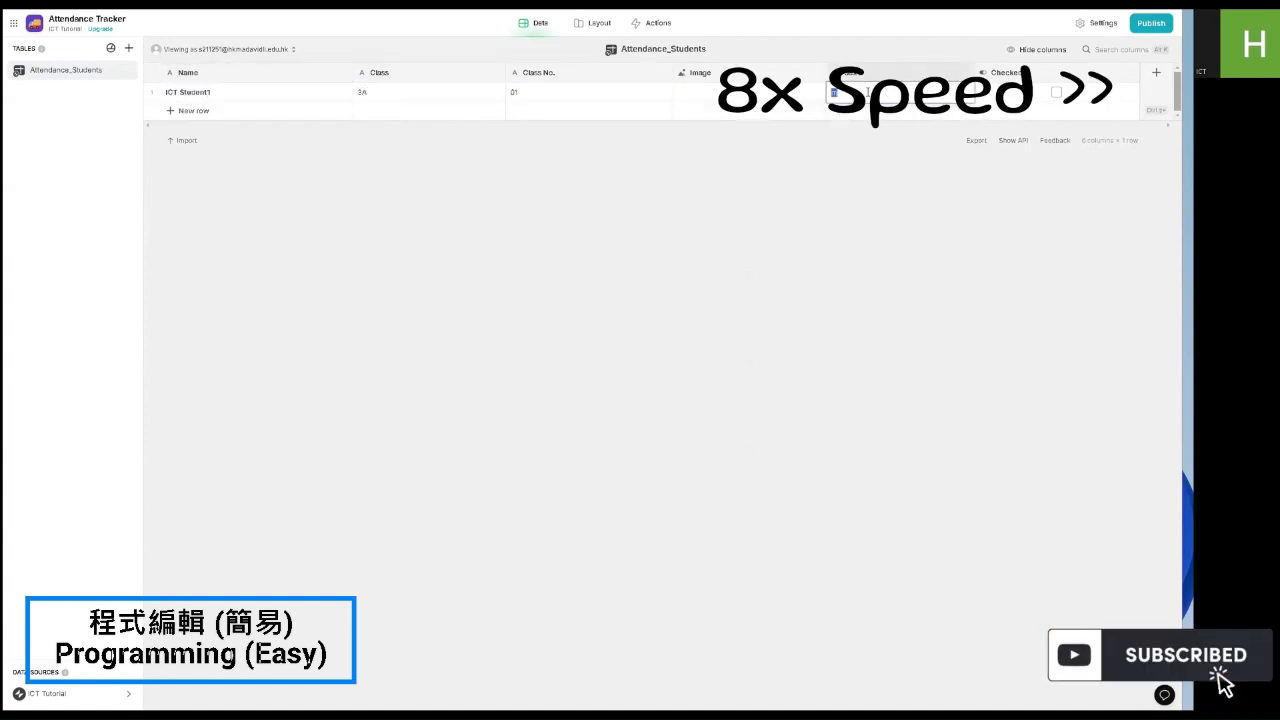
pyautogui.click(600, 23)
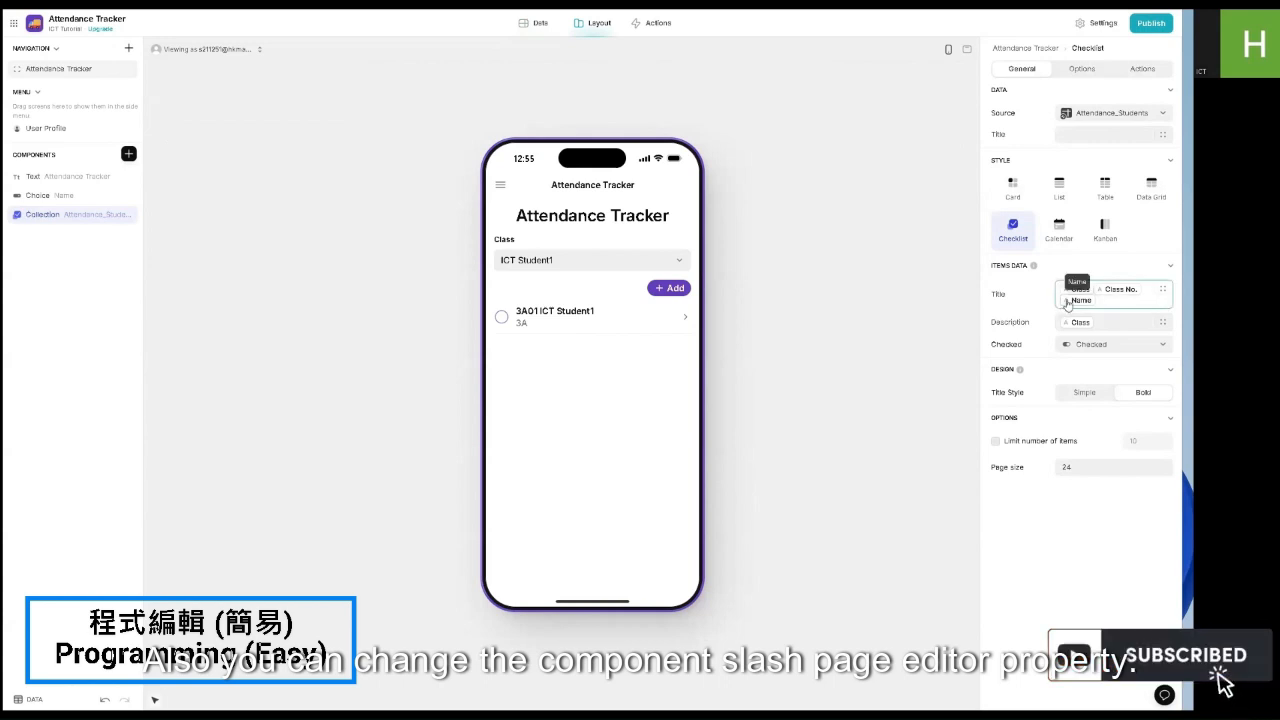
# Step: Tick ICT Student1 in the preview checklist and confirm Checked turns true in the data
pyautogui.click(1148, 289)
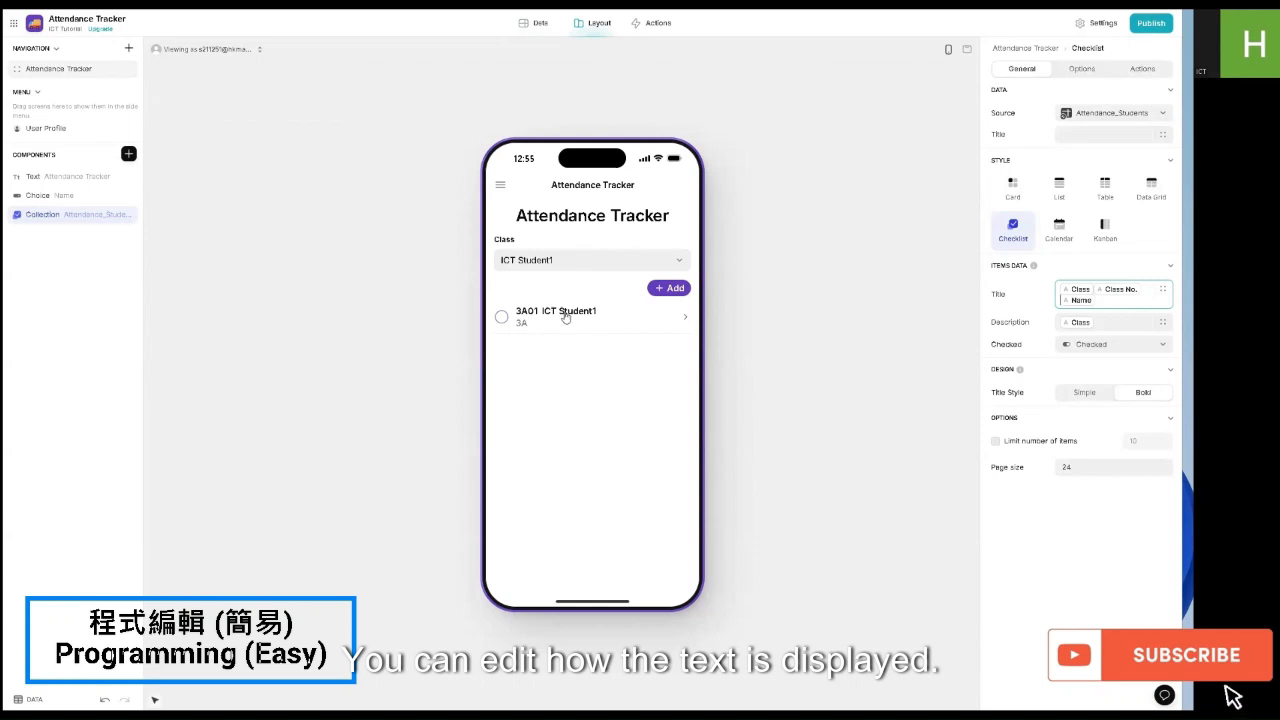
pyautogui.click(502, 317)
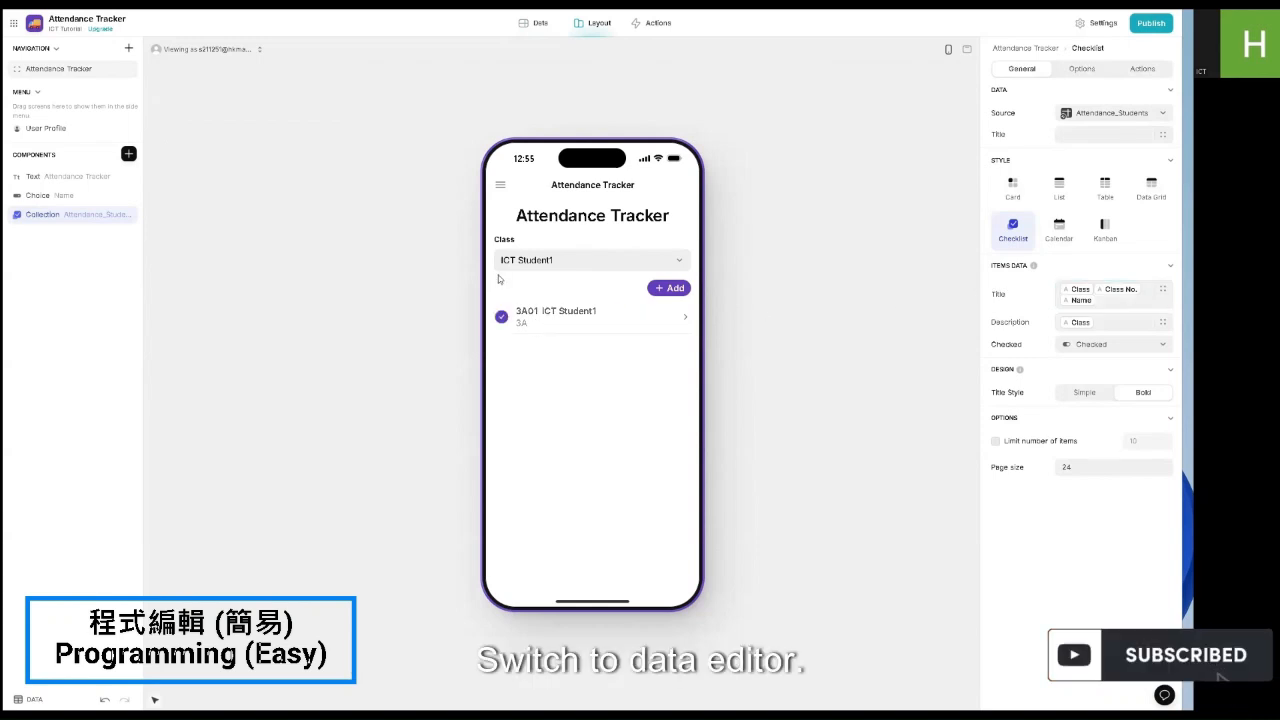
pyautogui.click(539, 25)
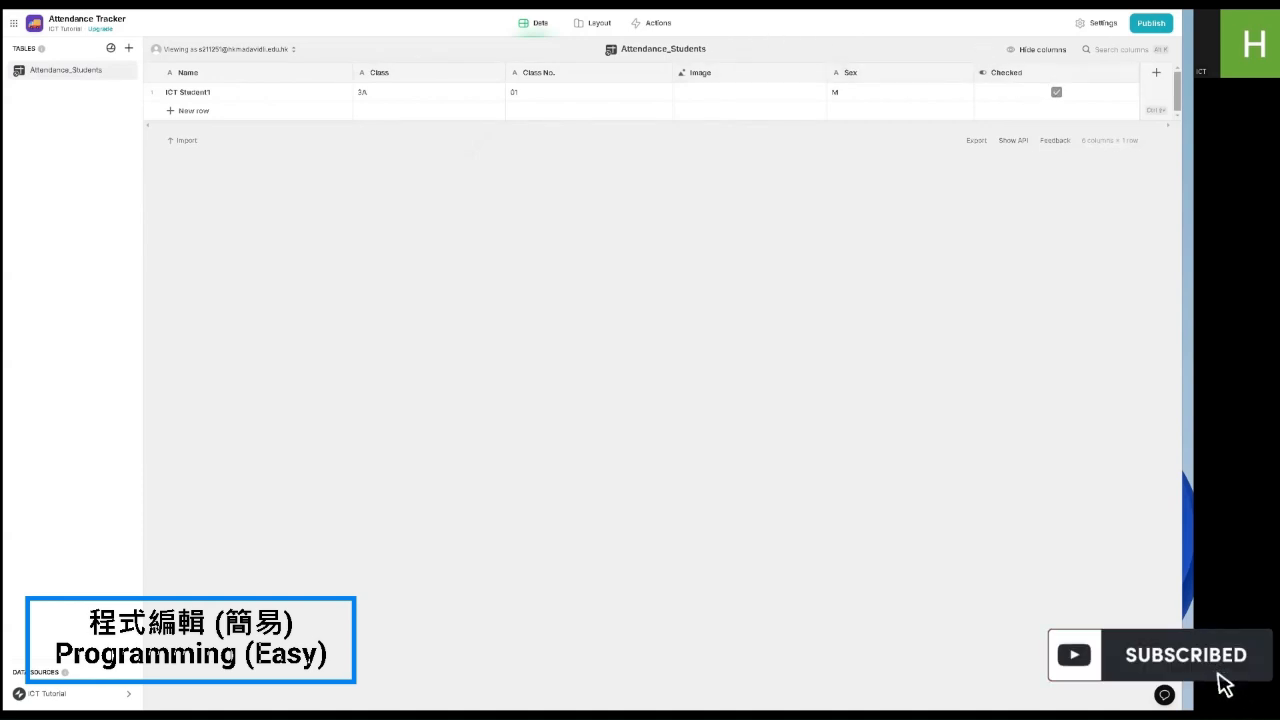
# Step: Add an If→Then→Else column named 'Absent /Present' to Attendance_Students
pyautogui.click(1156, 72)
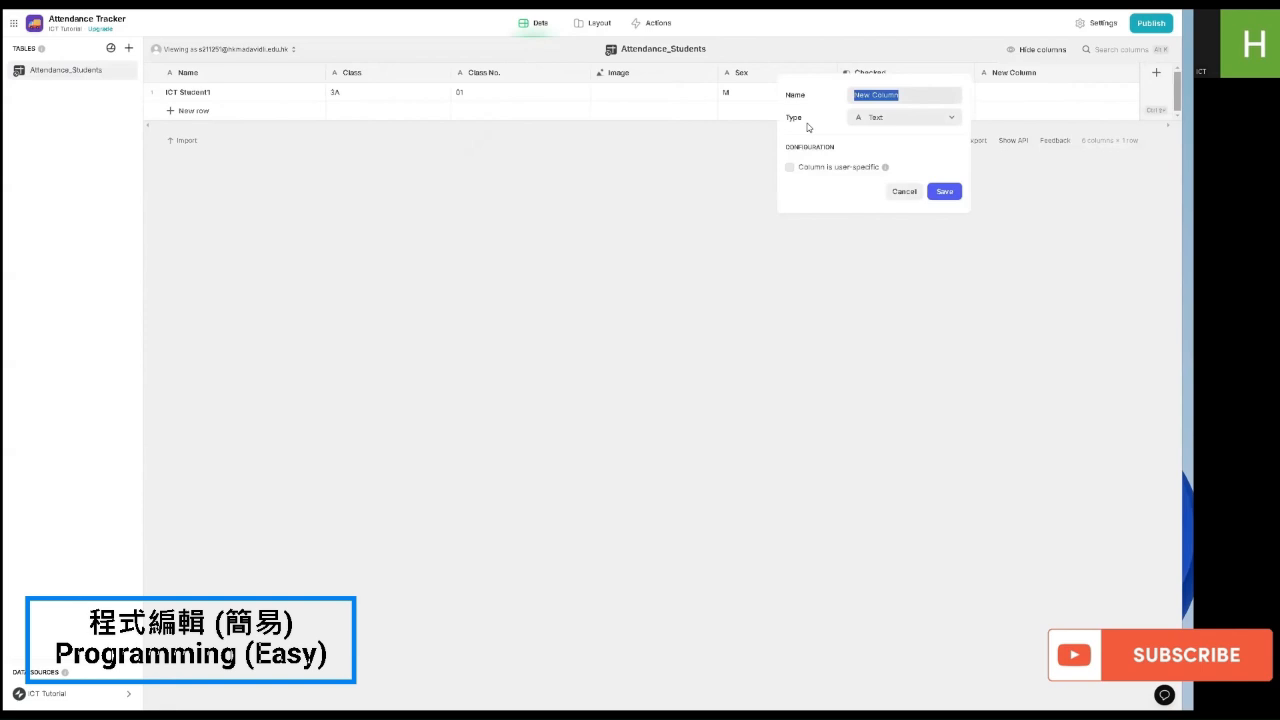
pyautogui.click(900, 117)
pyautogui.moveTo(881, 178)
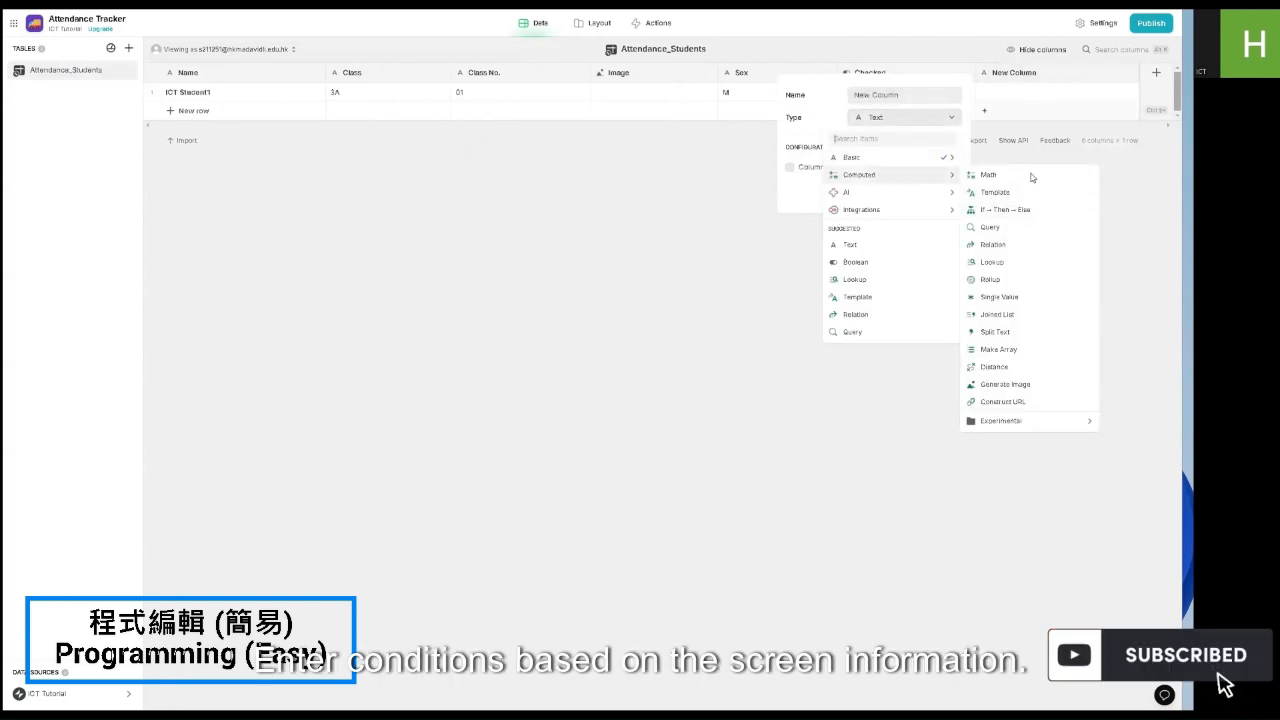
pyautogui.click(1019, 212)
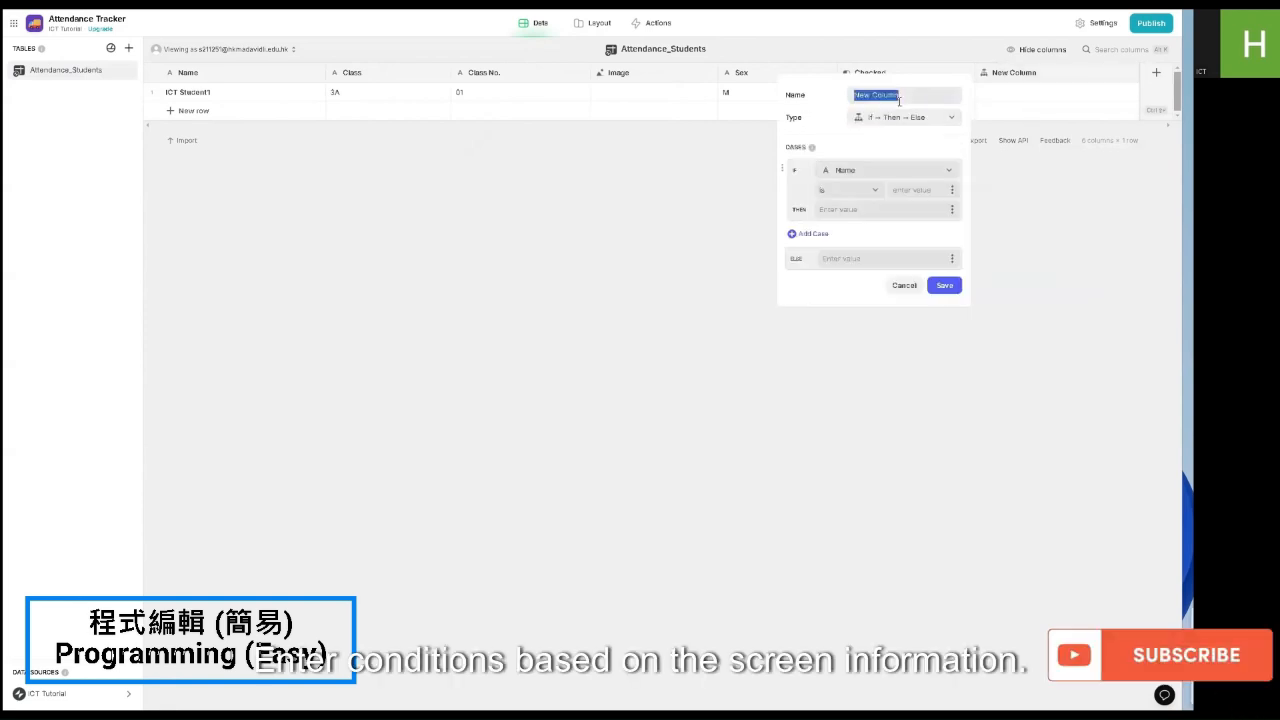
pyautogui.write('s')
pyautogui.press('BackSpace')
pyautogui.press('BackSpace')
pyautogui.press('BackSpace')
pyautogui.write('Abs')
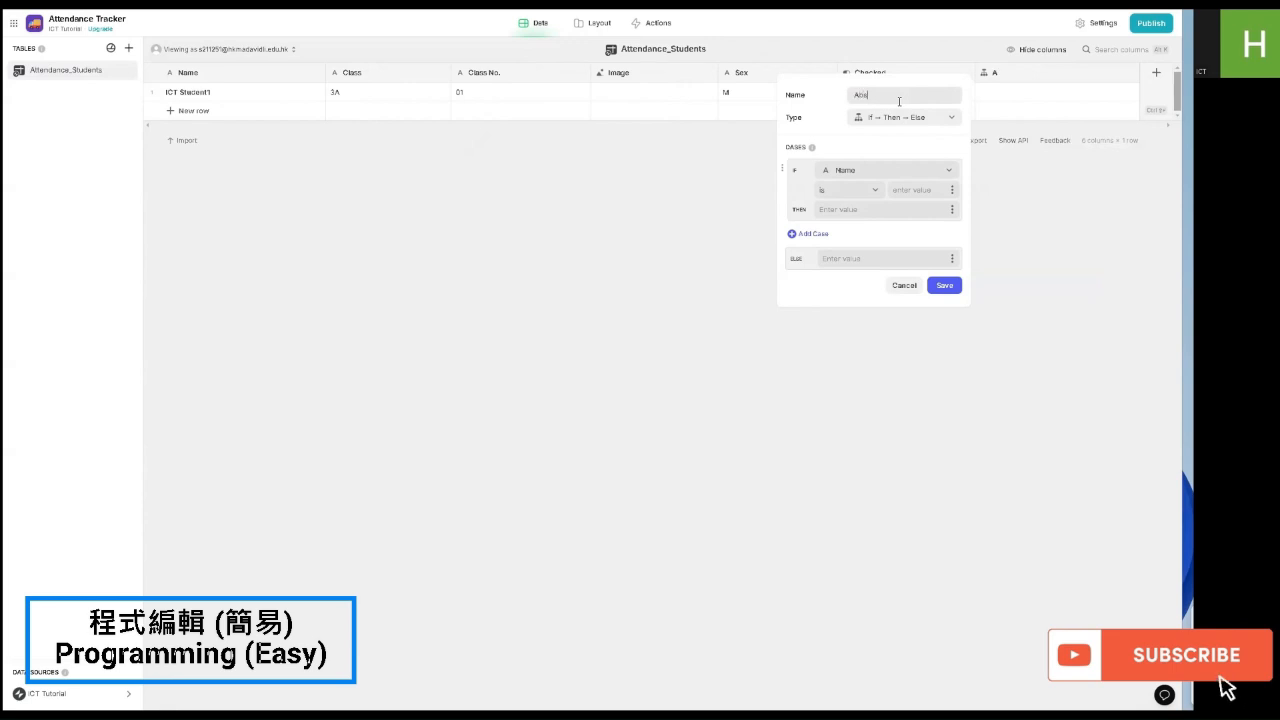
pyautogui.write('ent /Present')
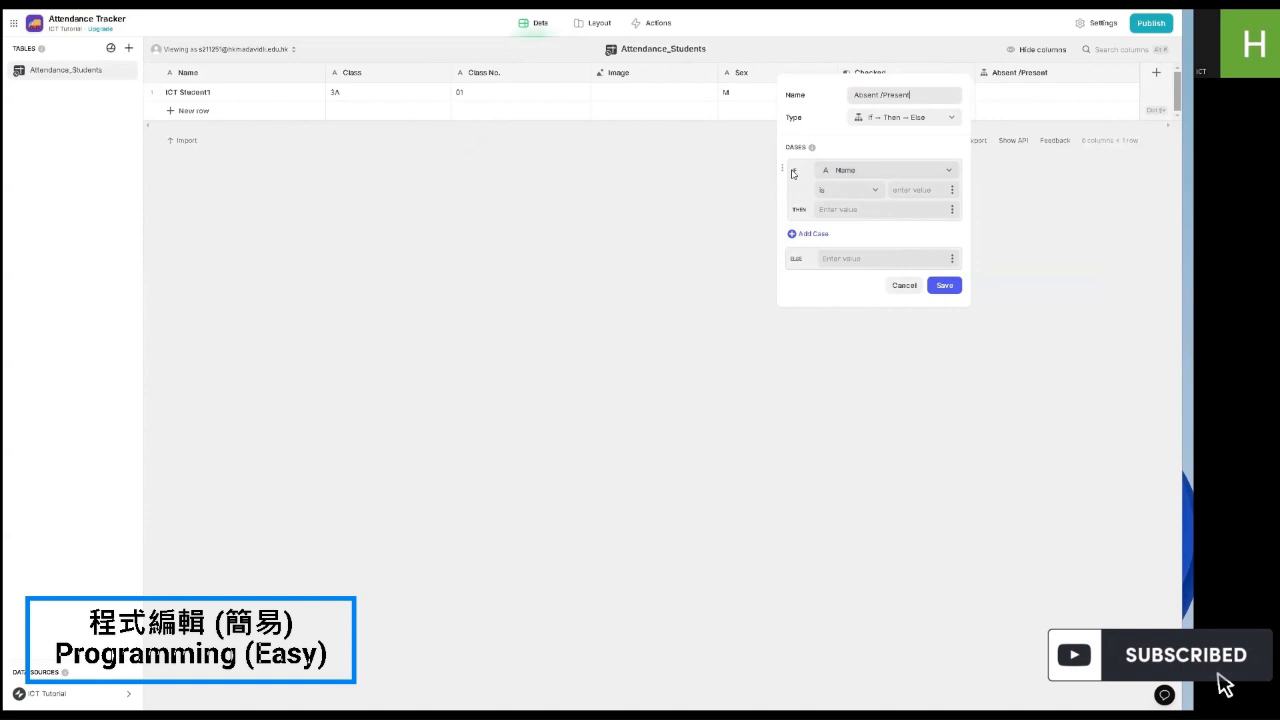
# Step: Set the column to show Present if Checked is checked, else Absent, and save
pyautogui.click(853, 175)
pyautogui.click(851, 297)
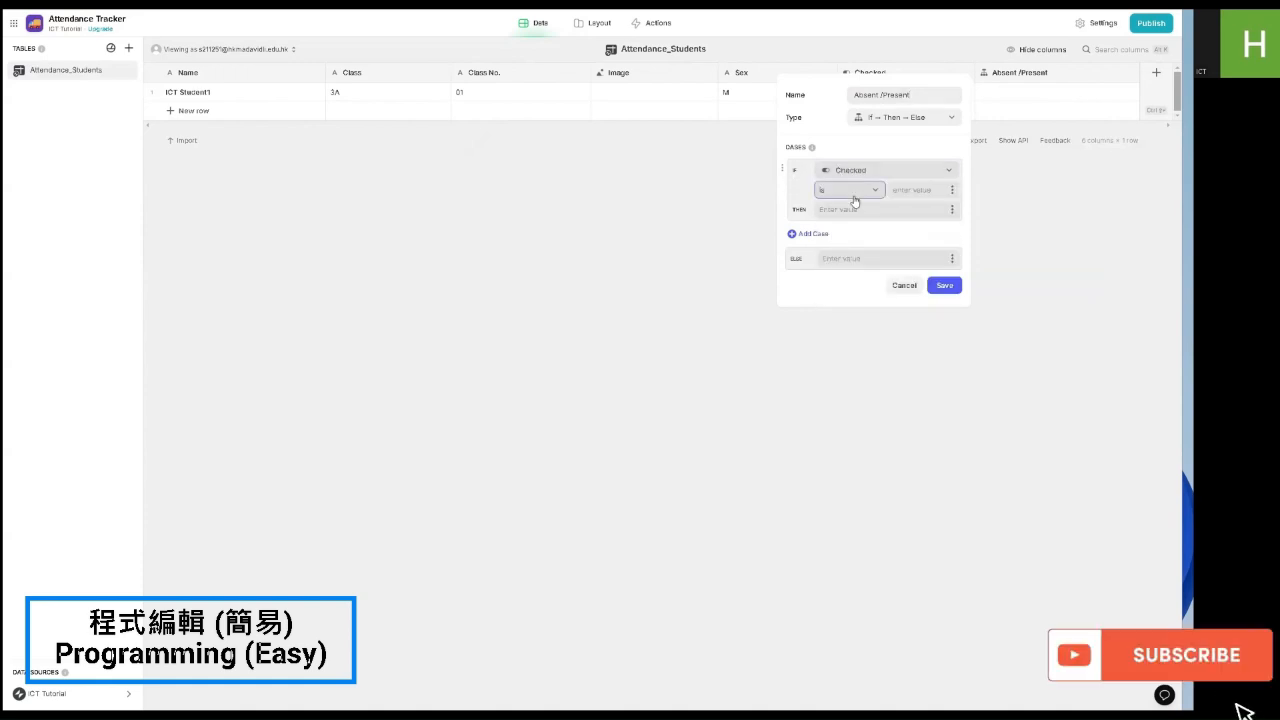
pyautogui.click(850, 192)
pyautogui.click(764, 276)
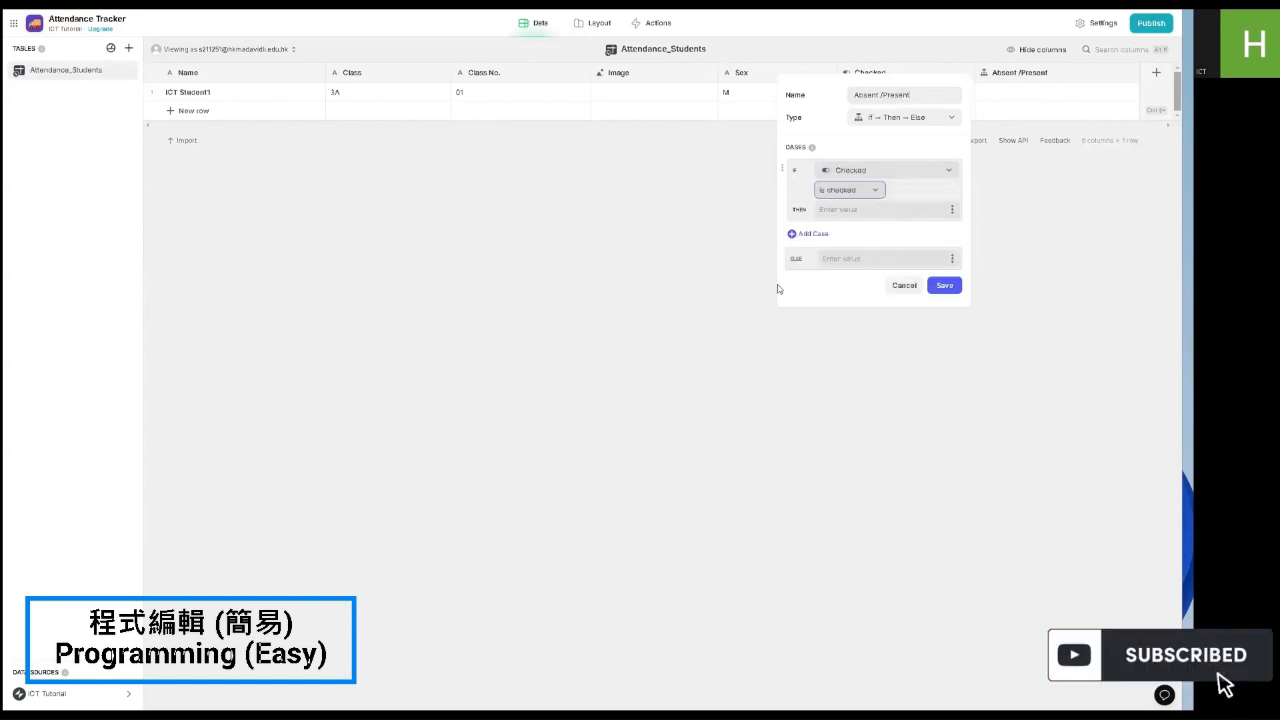
pyautogui.click(862, 210)
pyautogui.write('Prese')
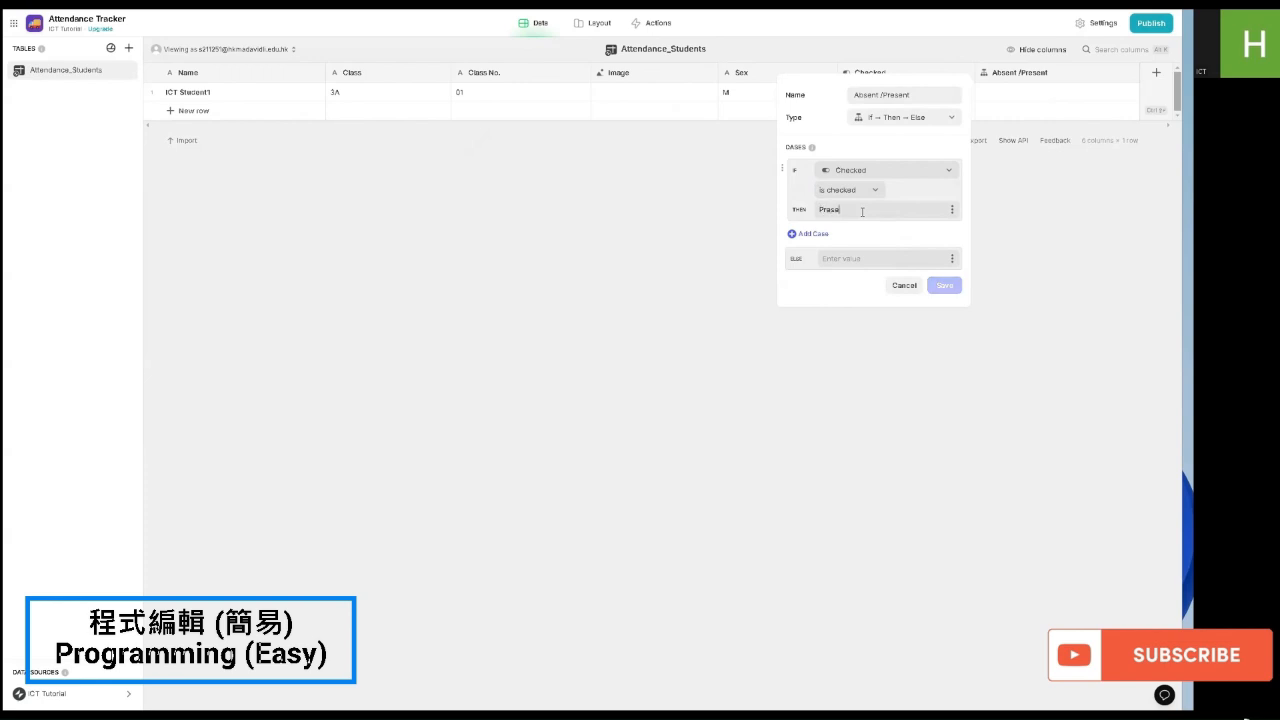
pyautogui.write('nt')
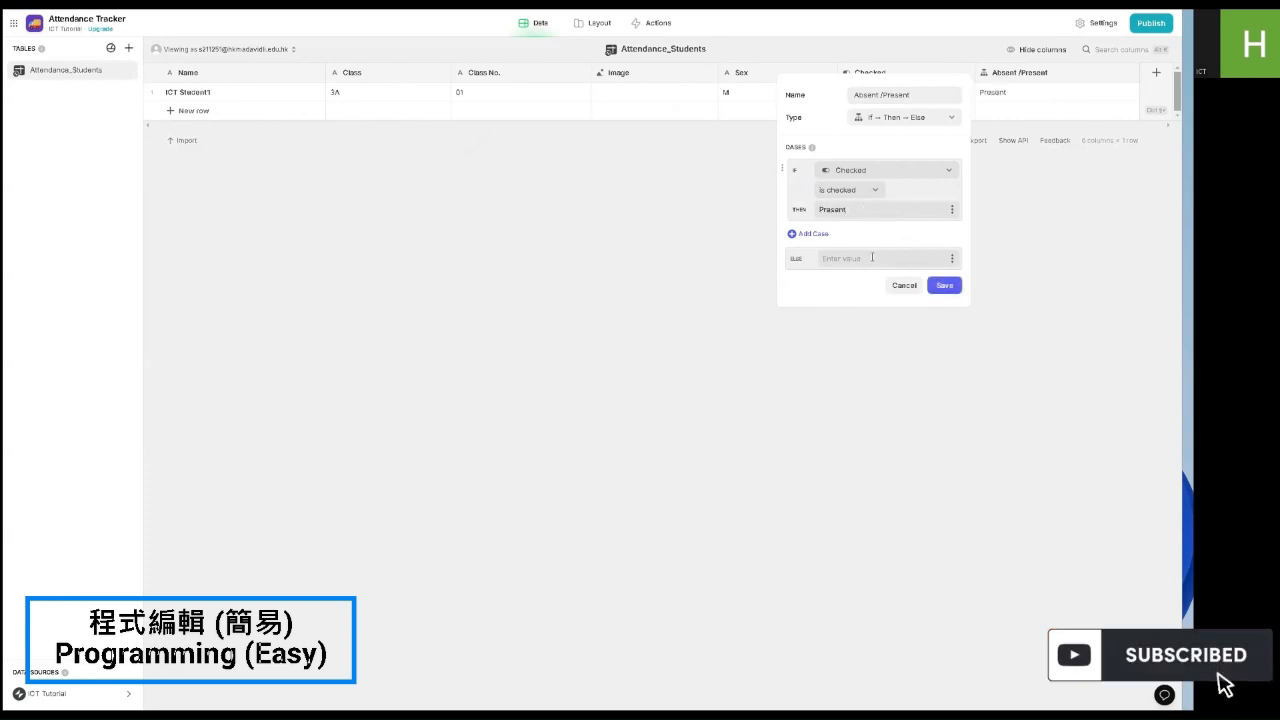
pyautogui.click(872, 257)
pyautogui.write('Absent')
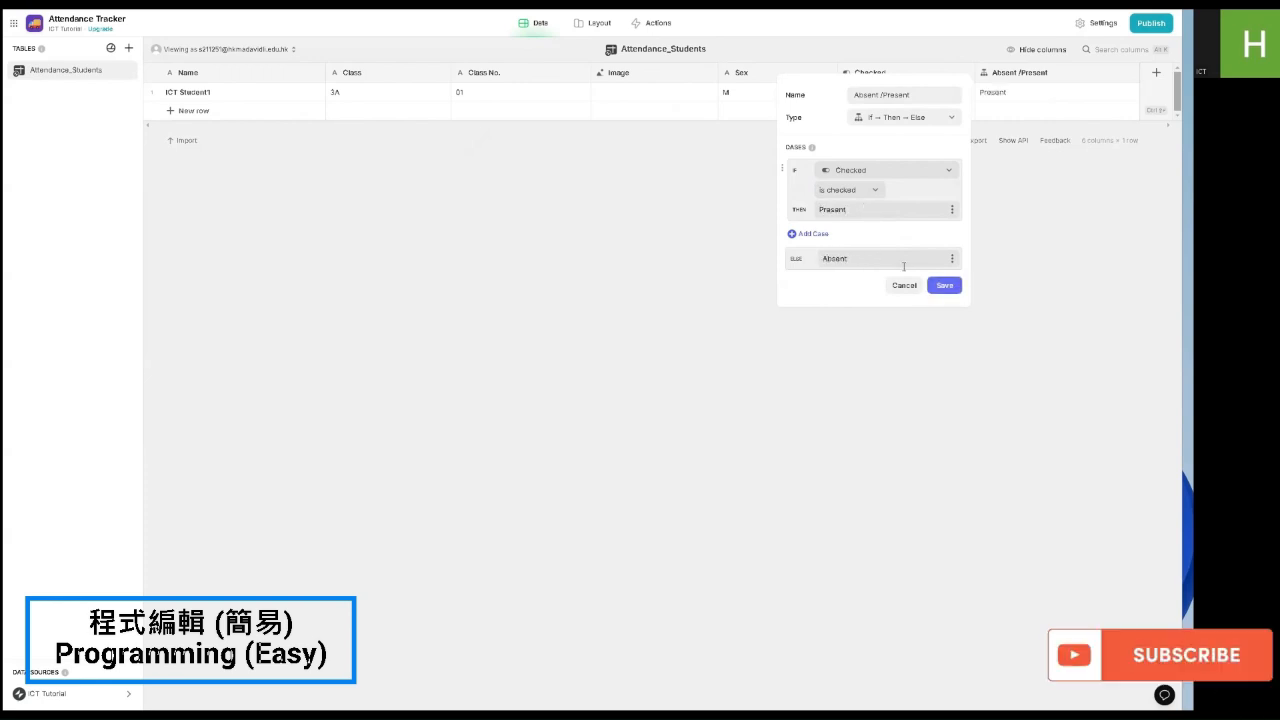
pyautogui.click(948, 286)
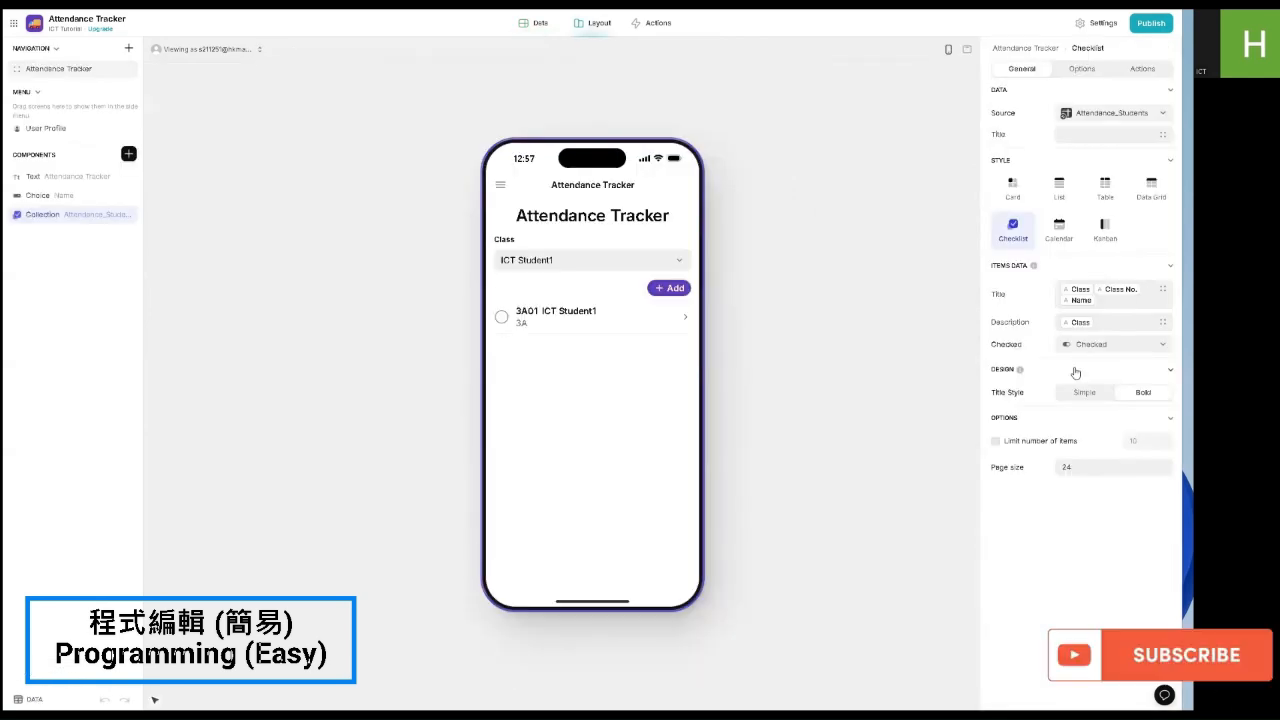
# Step: Use Absent or Present as the checklist description and test by ticking and unticking ICT Student1
pyautogui.click(1071, 325)
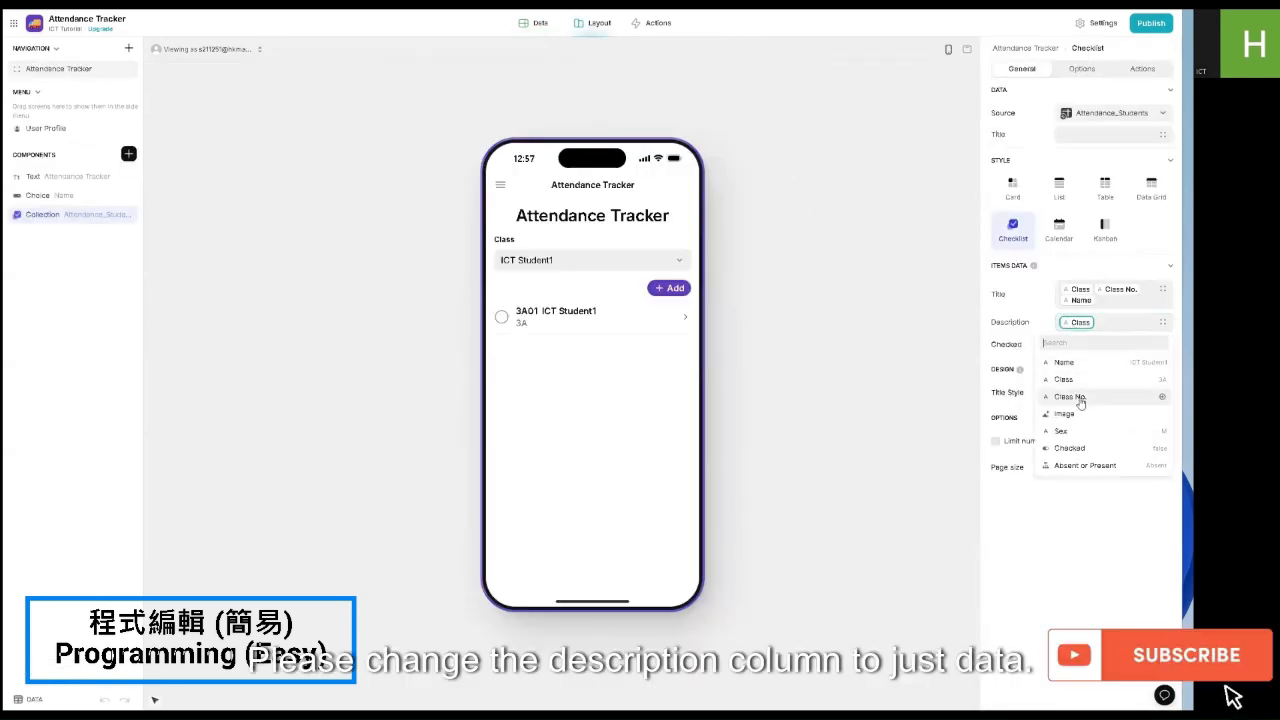
pyautogui.click(1087, 464)
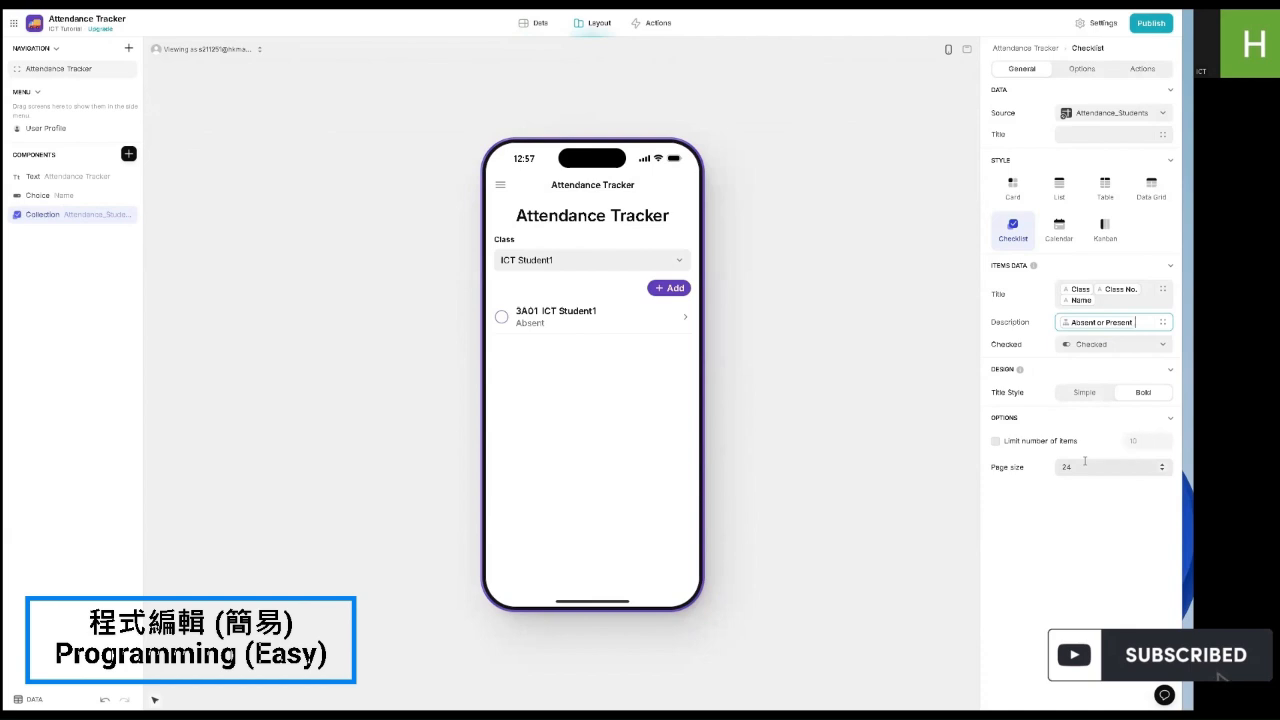
pyautogui.click(503, 318)
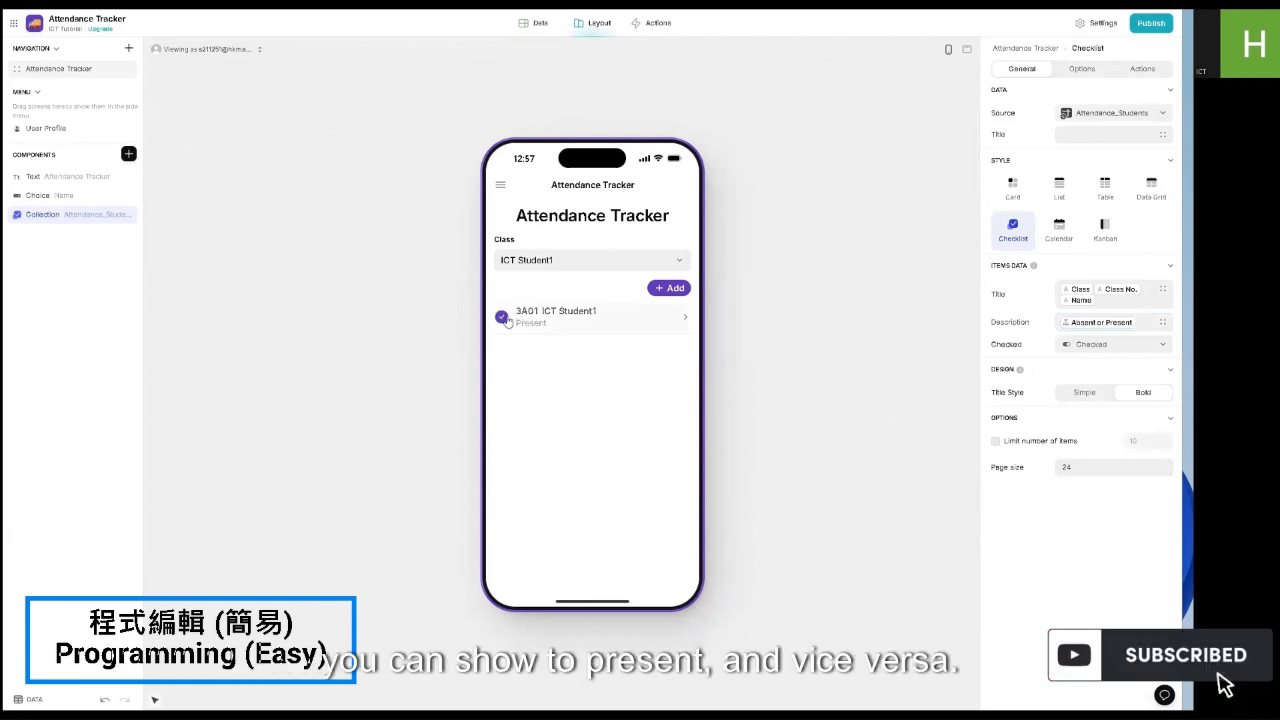
pyautogui.click(503, 318)
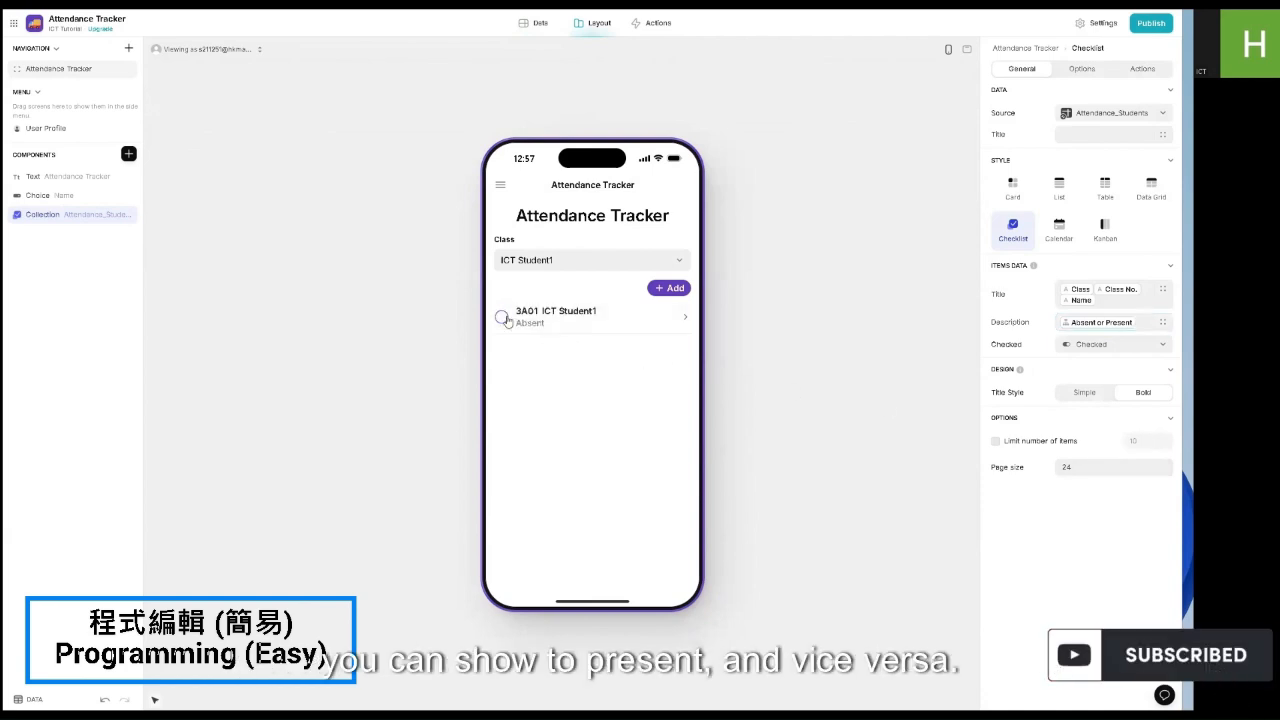
# Step: Check the action settings, then test the detail screen, ticking and class picker in the preview
pyautogui.click(1141, 69)
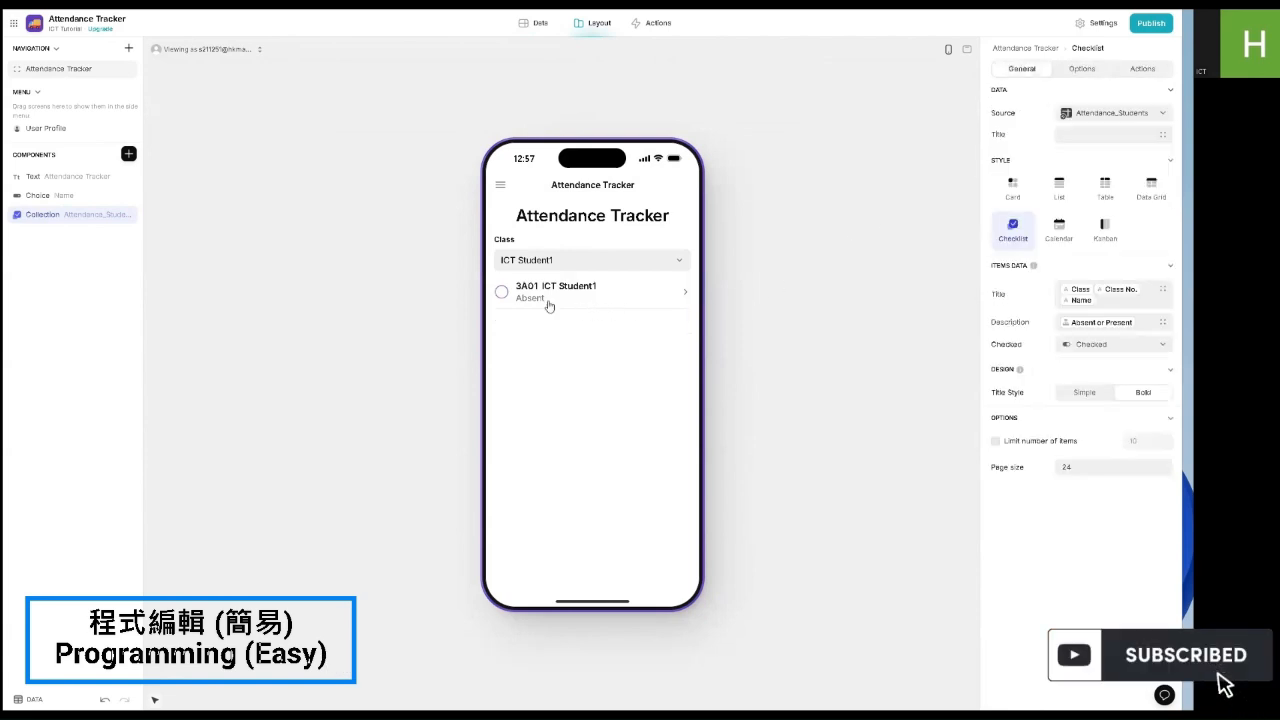
pyautogui.click(548, 300)
pyautogui.click(501, 190)
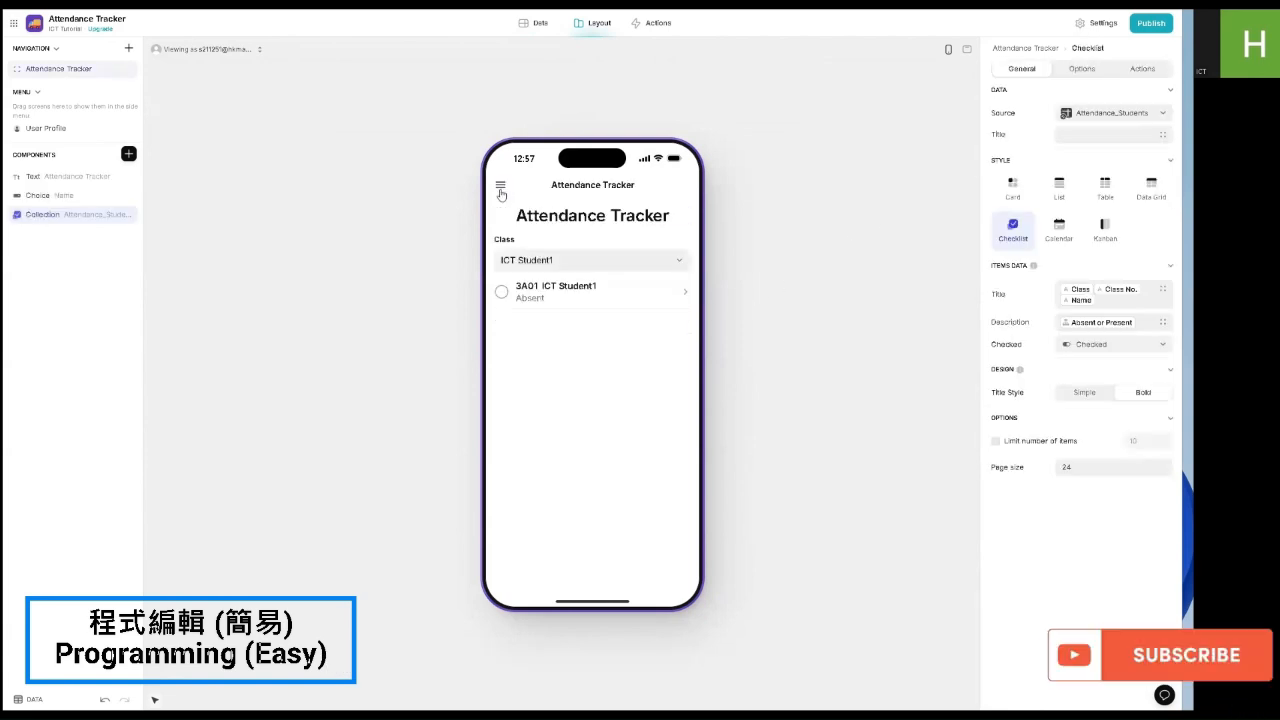
pyautogui.click(507, 295)
pyautogui.click(508, 296)
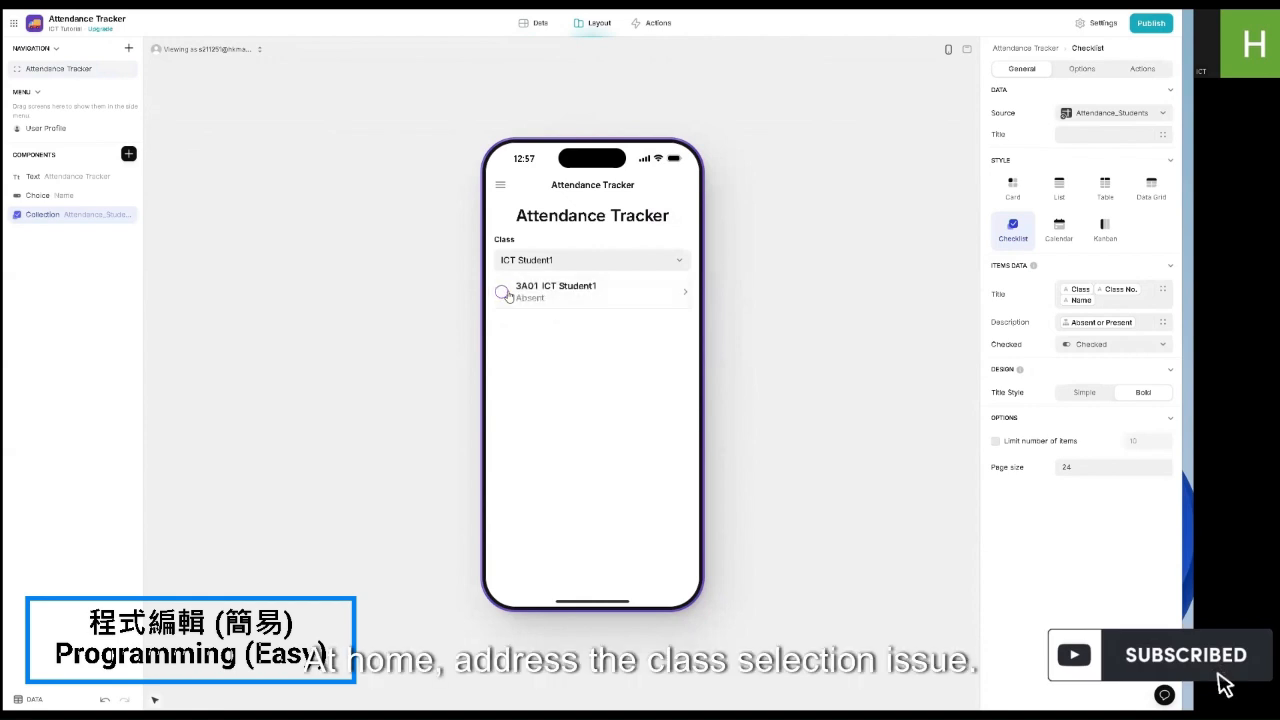
pyautogui.click(589, 262)
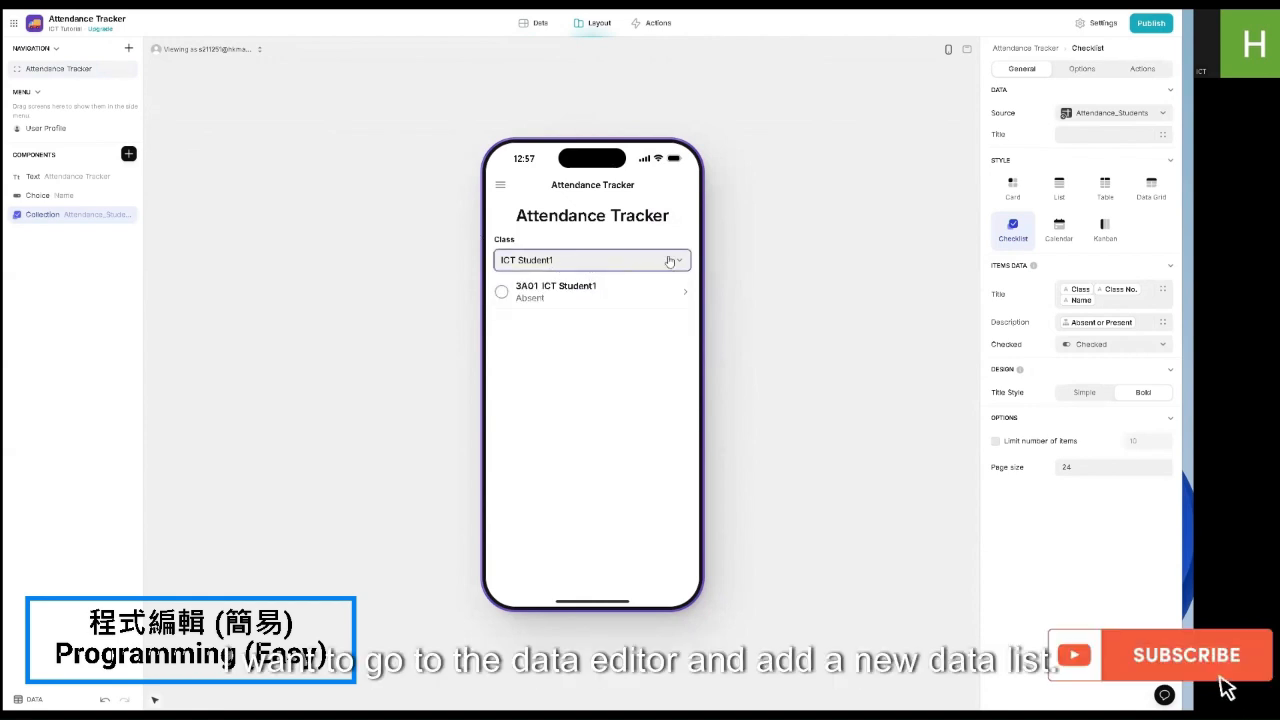
# Step: Add a Text column named Class Name to the Attendance_Students table
pyautogui.click(533, 34)
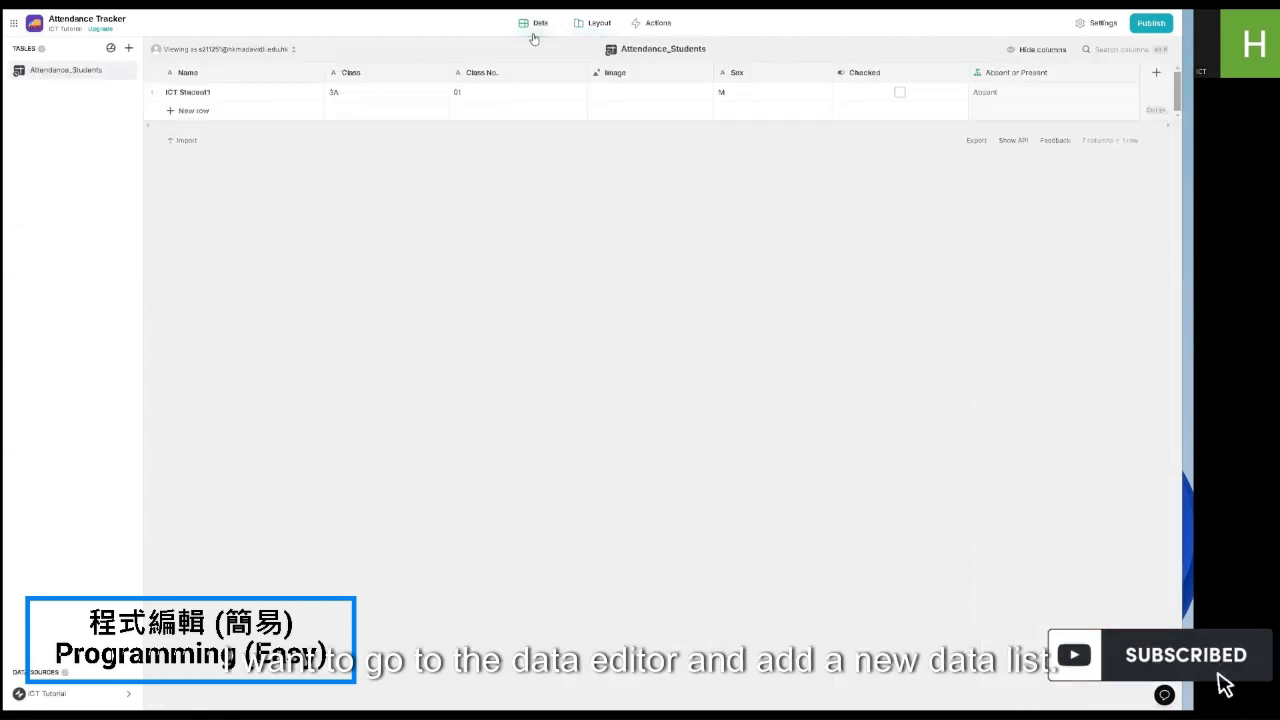
pyautogui.click(1156, 73)
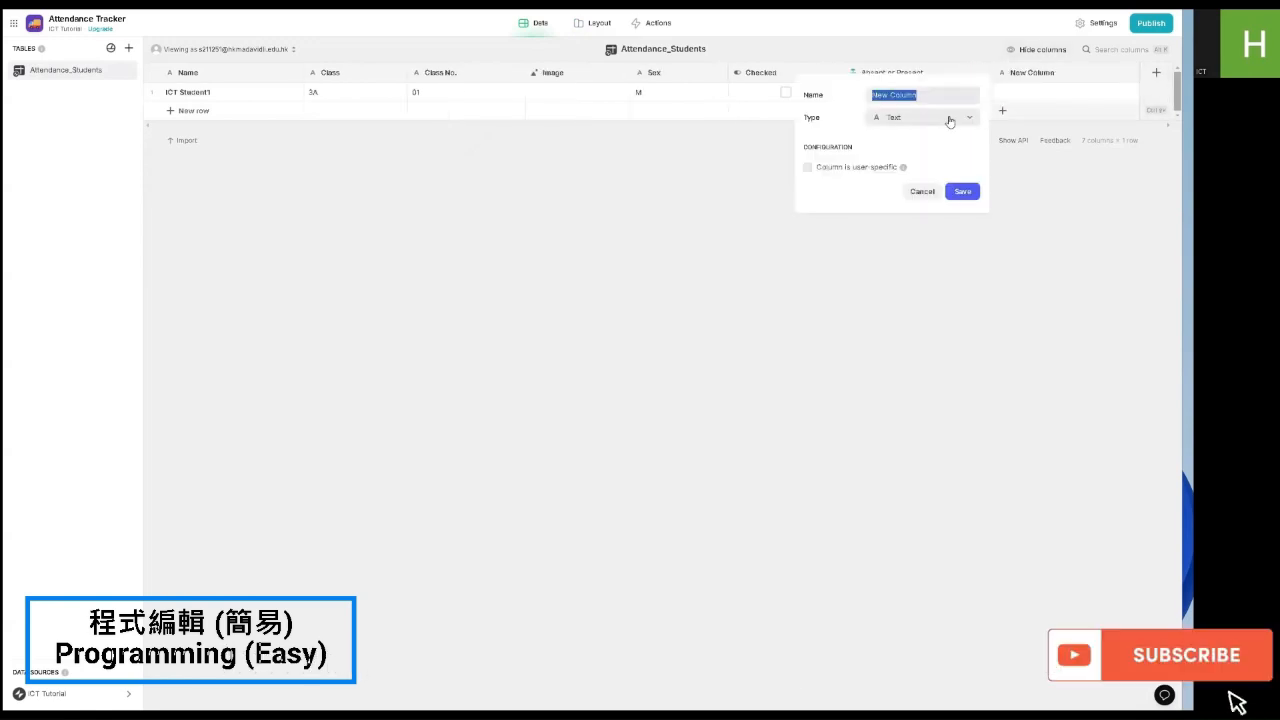
pyautogui.write('Class ')
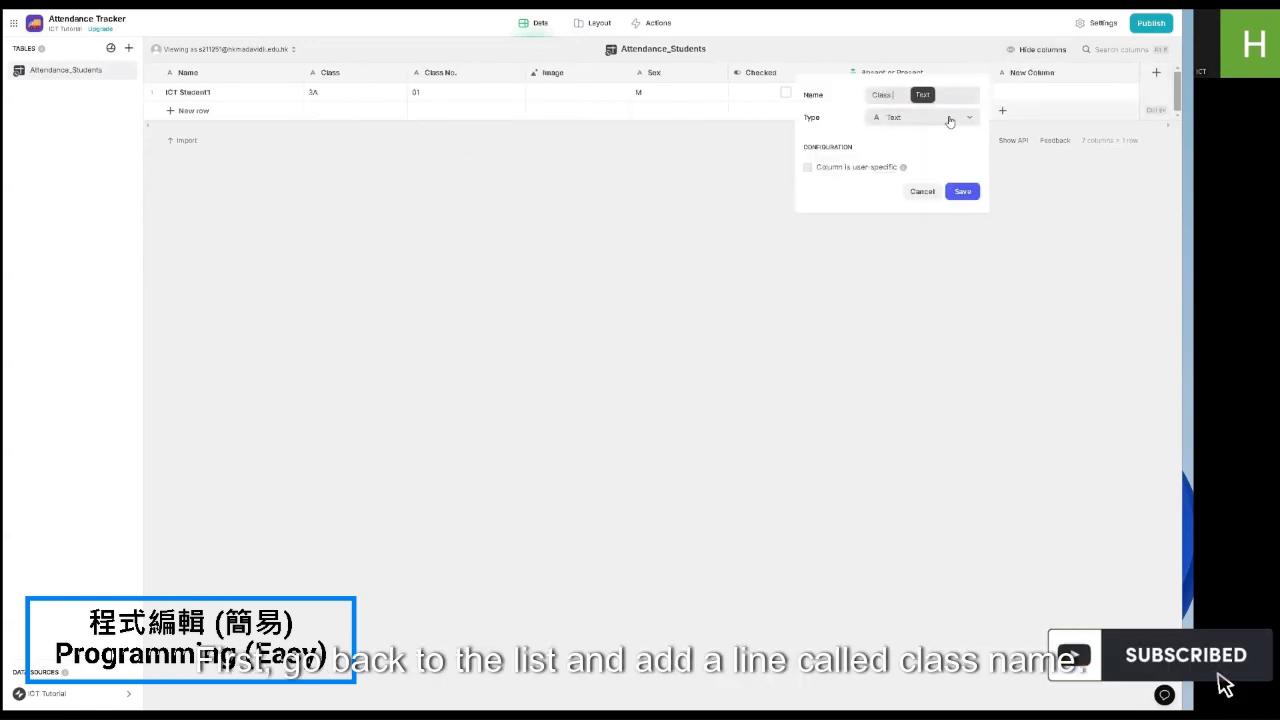
pyautogui.write('Name')
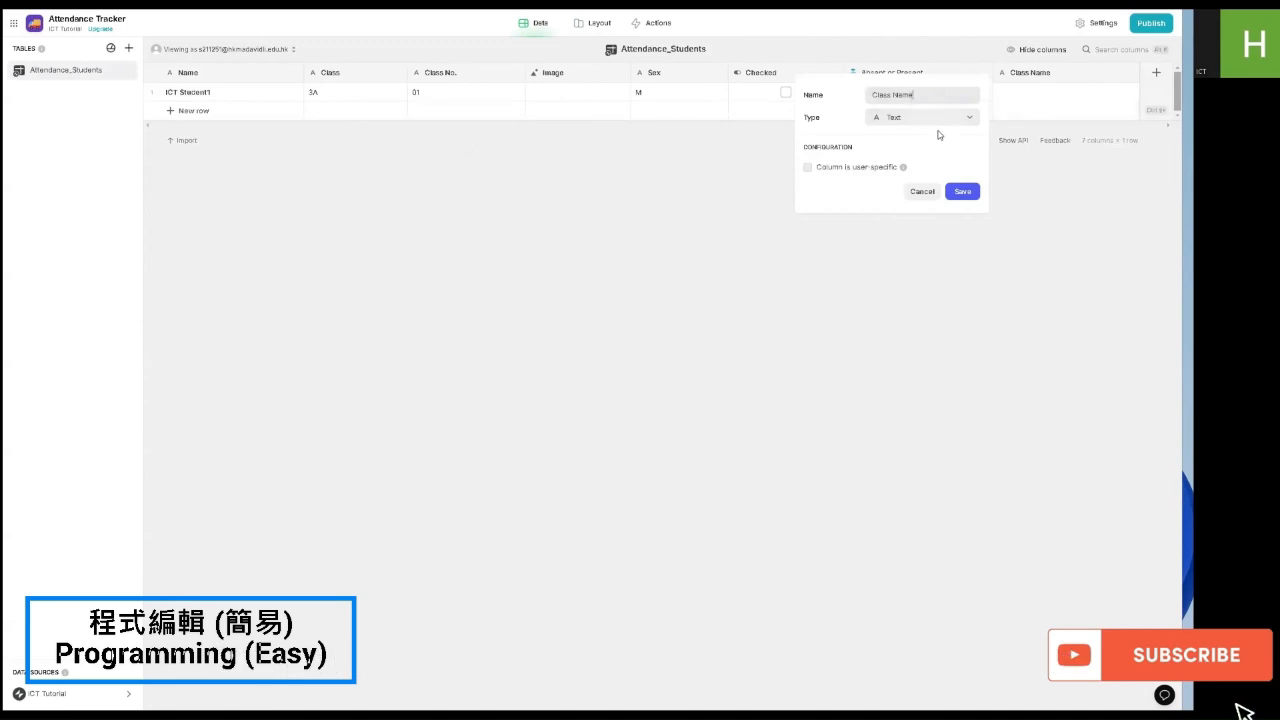
pyautogui.click(962, 191)
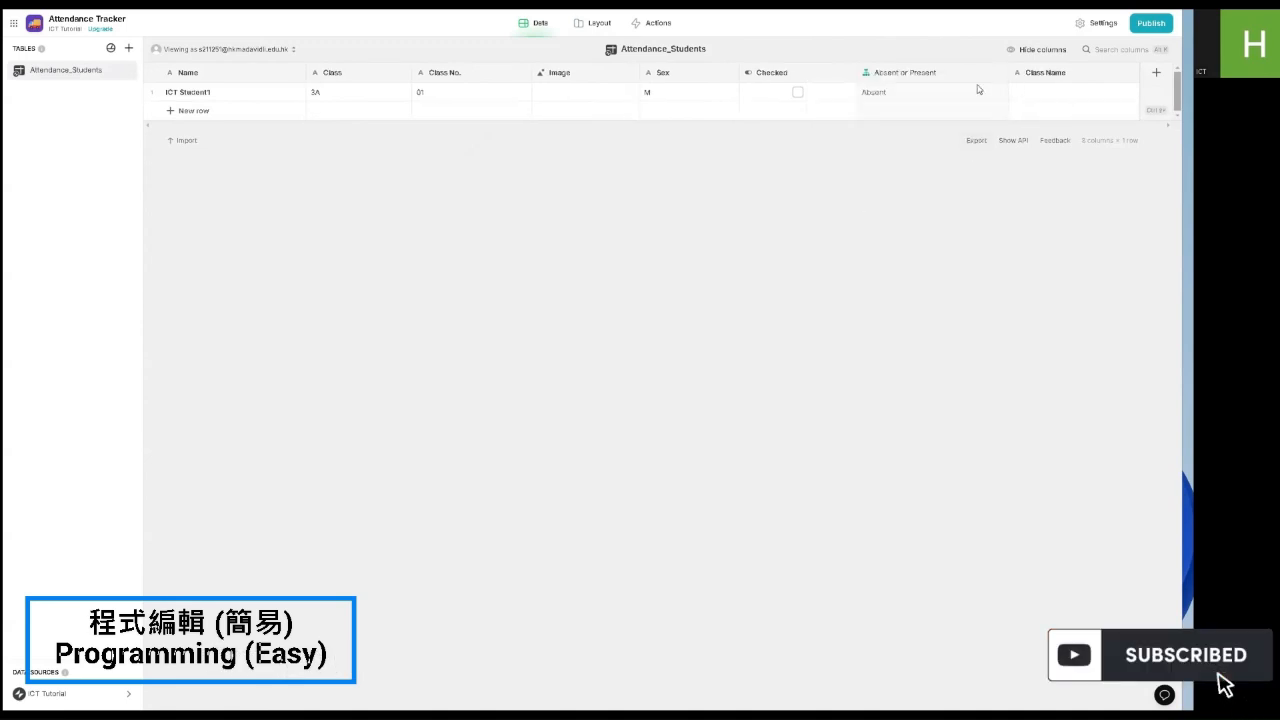
# Step: Create a new Classes table with an Image column and a Text column named Teacher
pyautogui.click(128, 50)
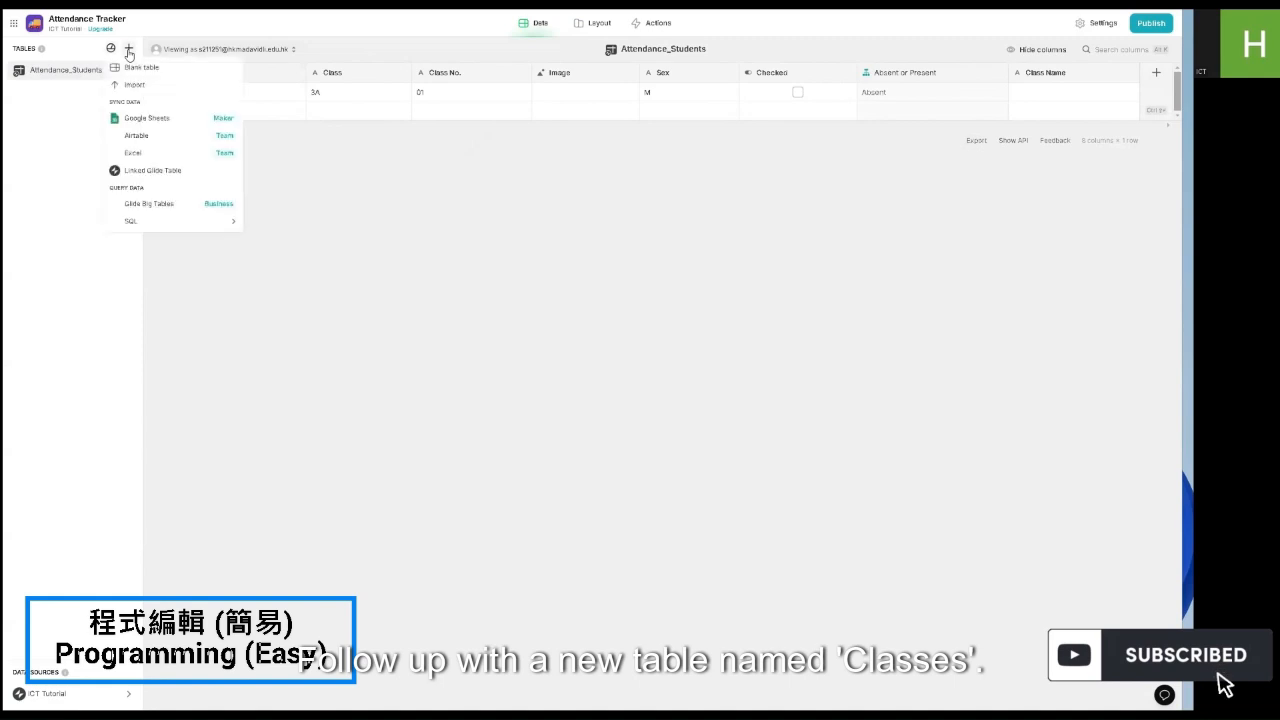
pyautogui.click(136, 67)
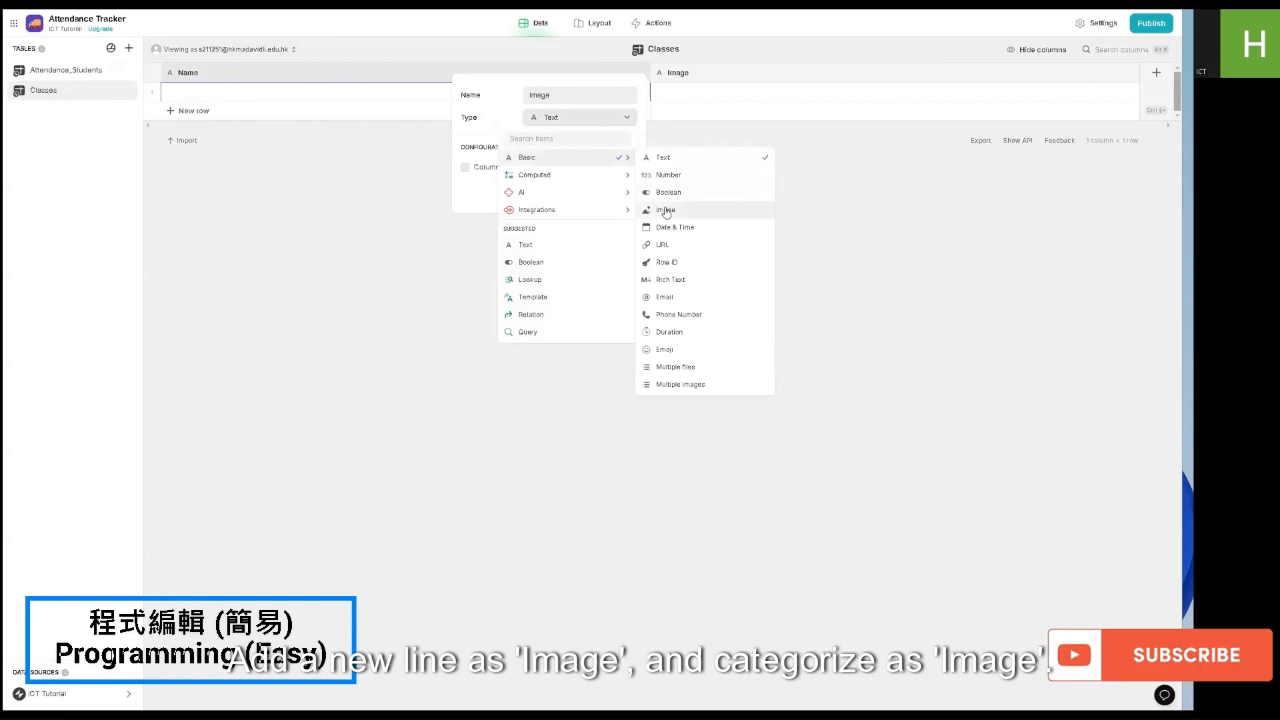
pyautogui.click(677, 206)
pyautogui.click(620, 190)
pyautogui.click(1156, 72)
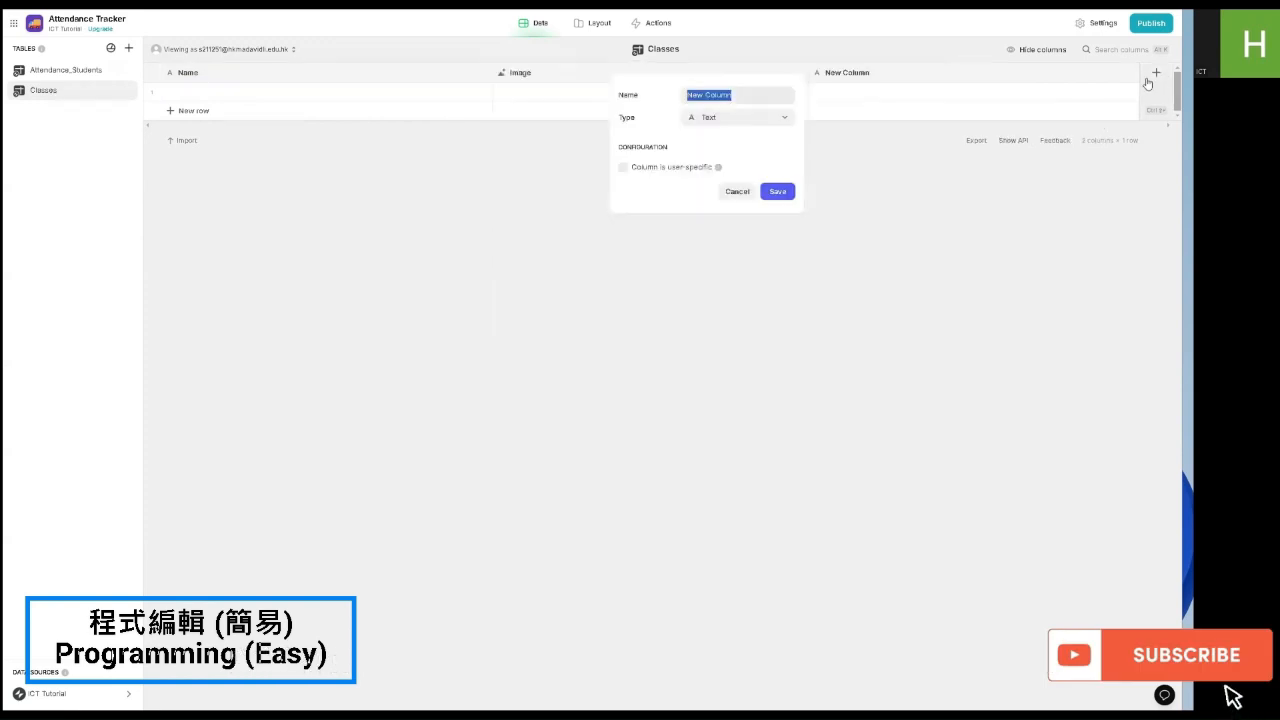
pyautogui.click(737, 127)
pyautogui.moveTo(697, 163)
pyautogui.click(843, 163)
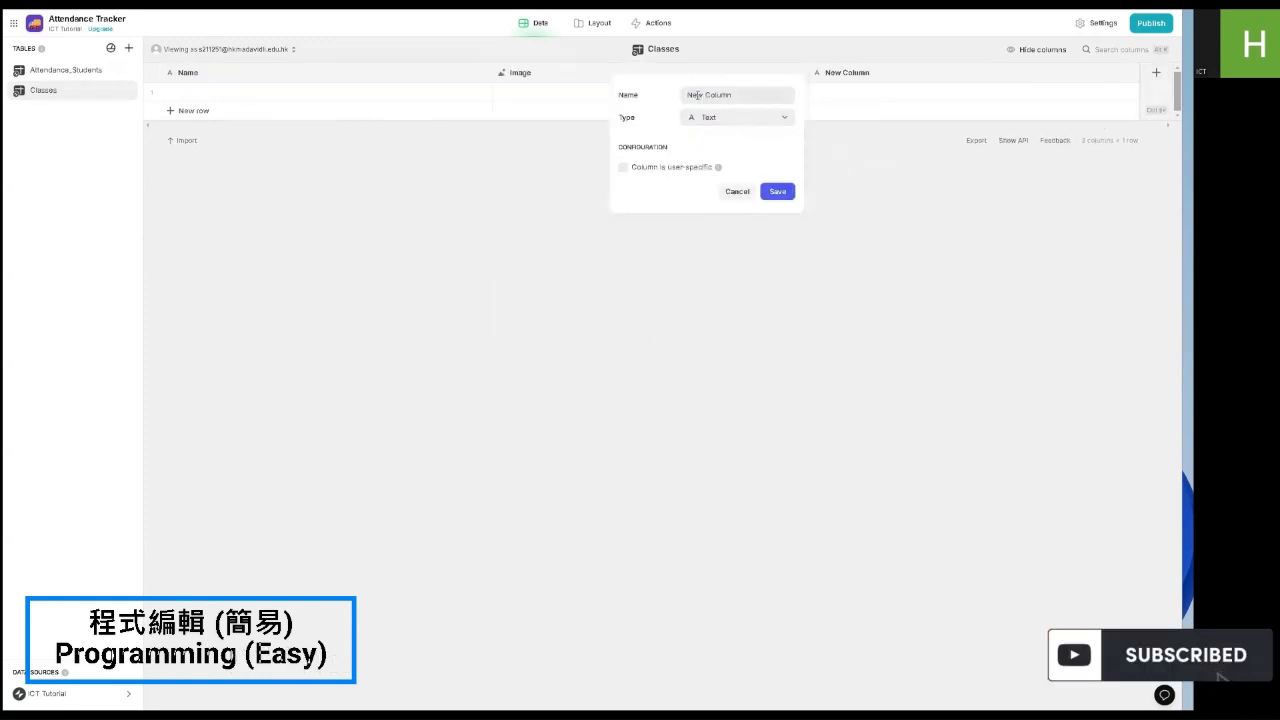
pyautogui.write('Teach')
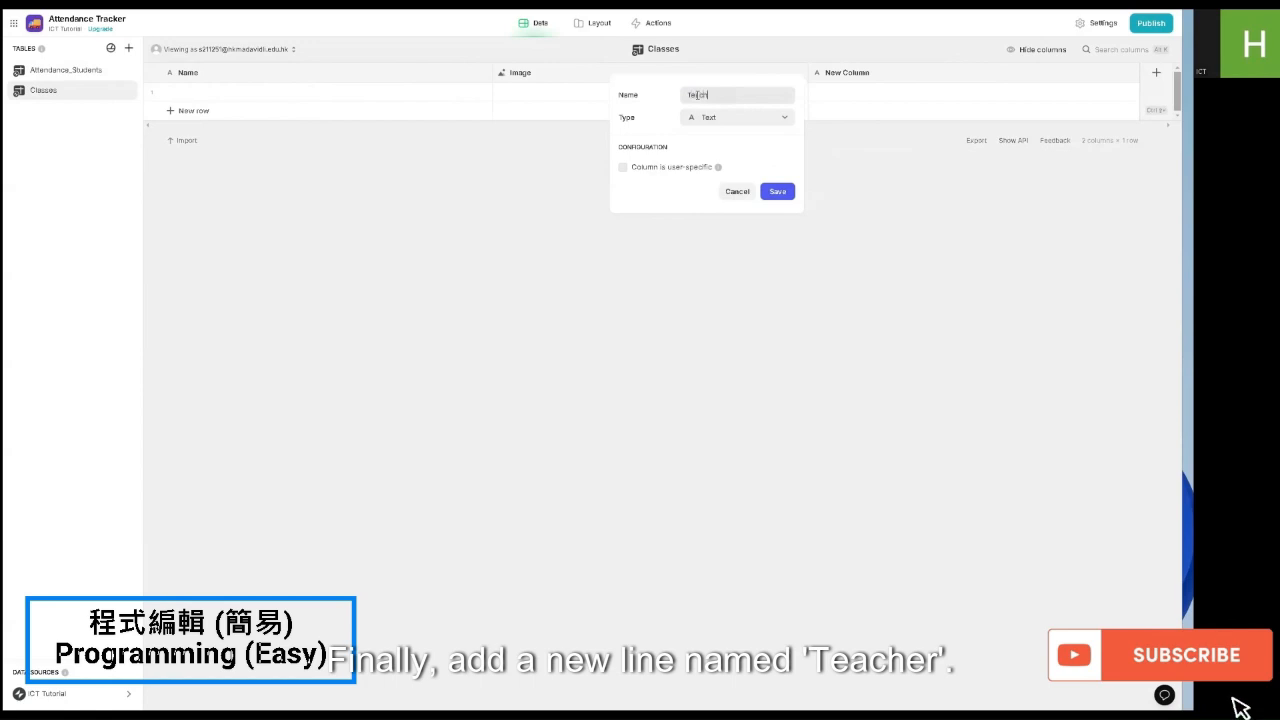
pyautogui.write('er')
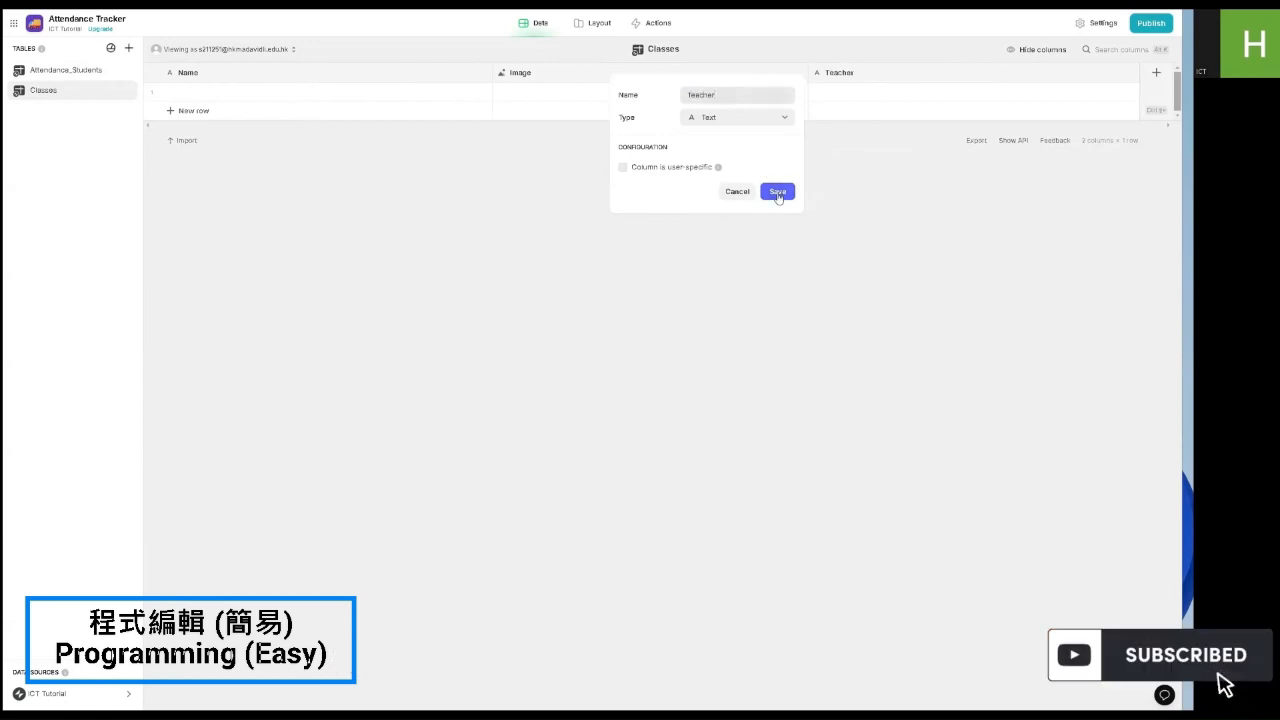
pyautogui.click(778, 194)
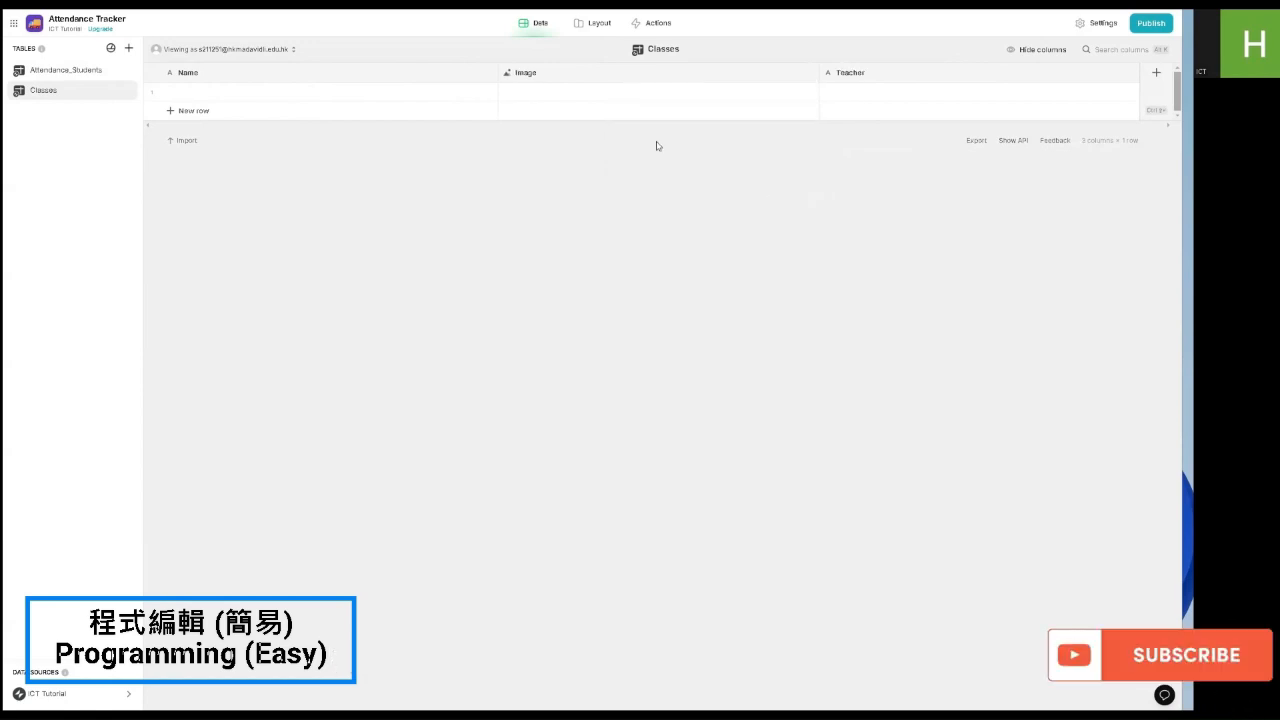
# Step: Enter the first class as 3A ICT and fill in its teacher's name
pyautogui.click(344, 91)
pyautogui.write('3A')
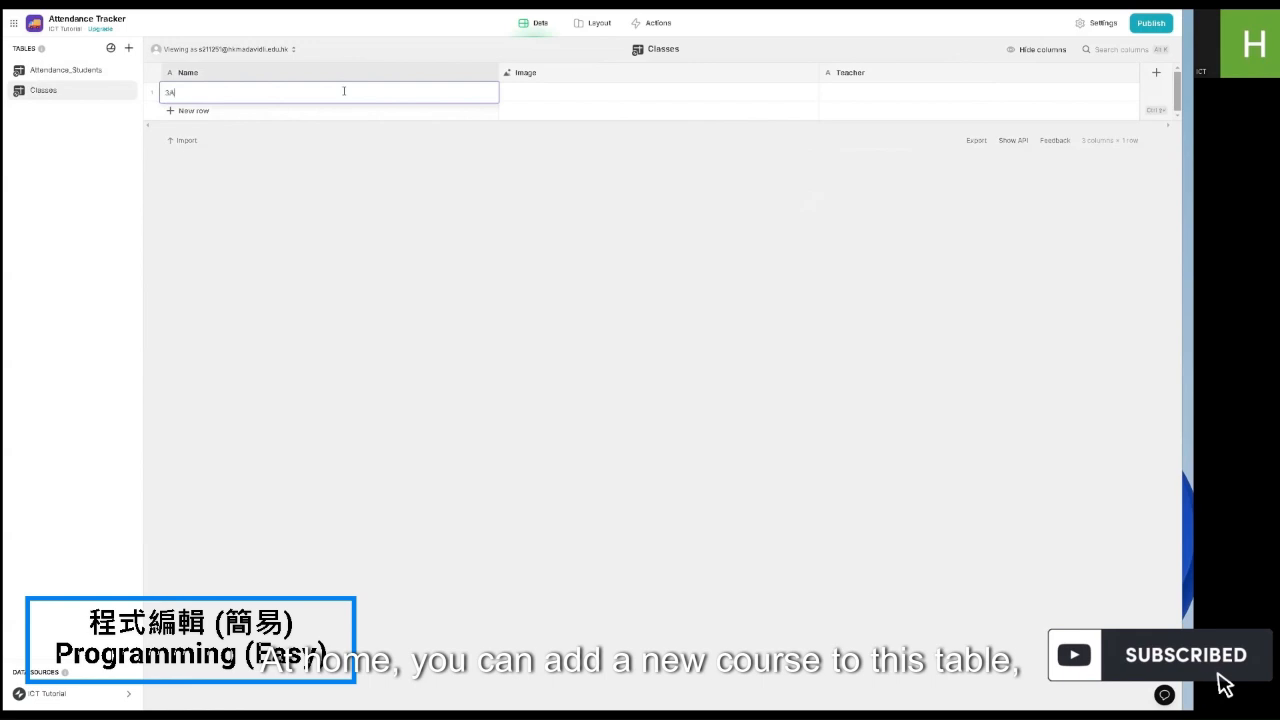
pyautogui.write(' ICT')
pyautogui.press('Return')
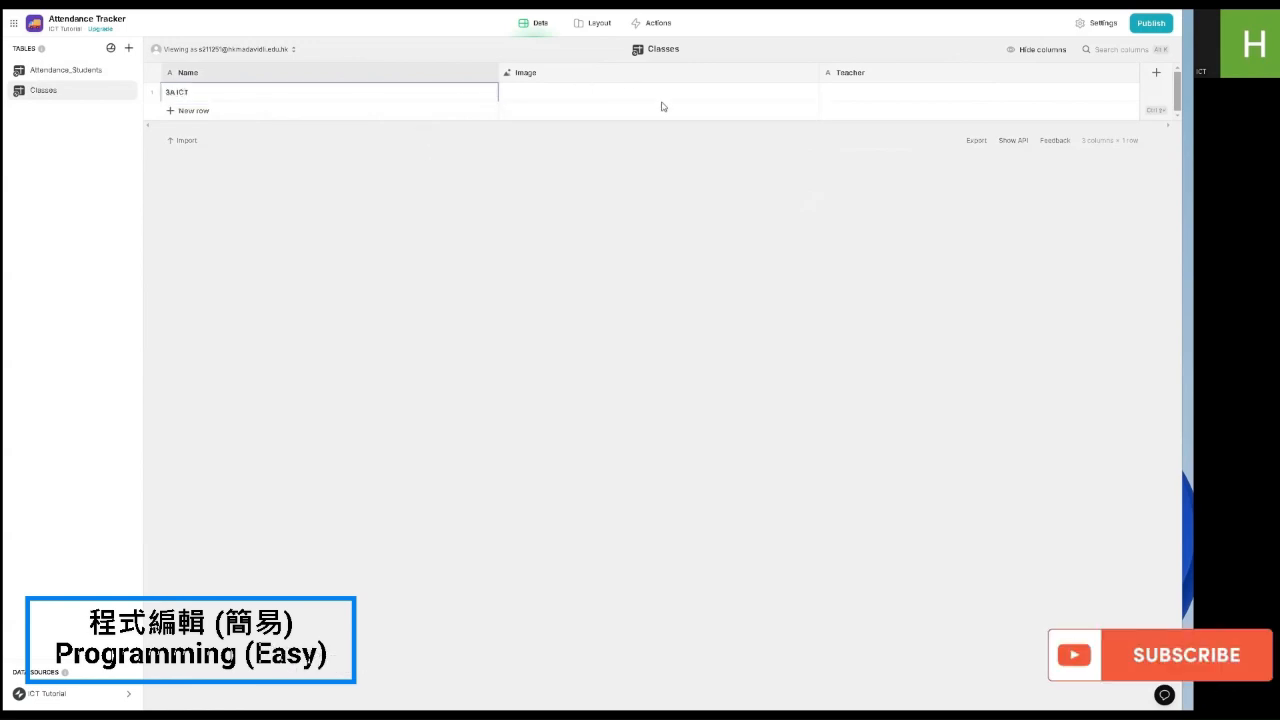
pyautogui.click(848, 91)
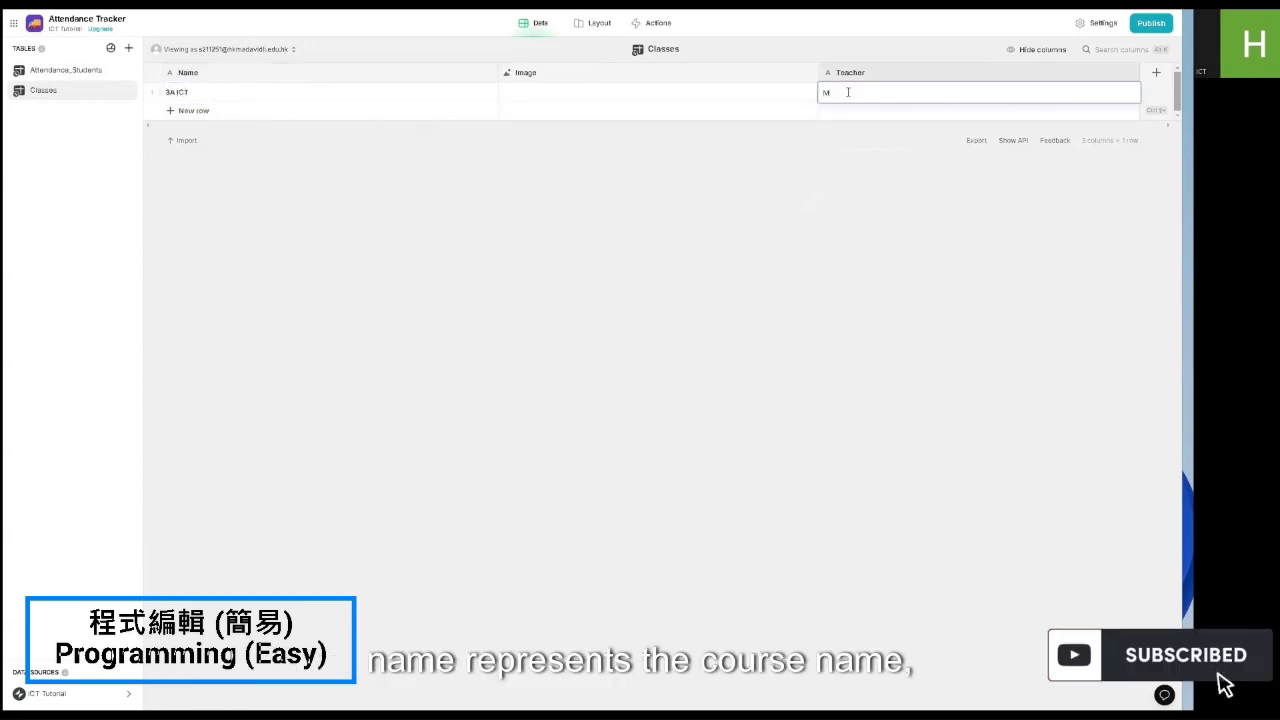
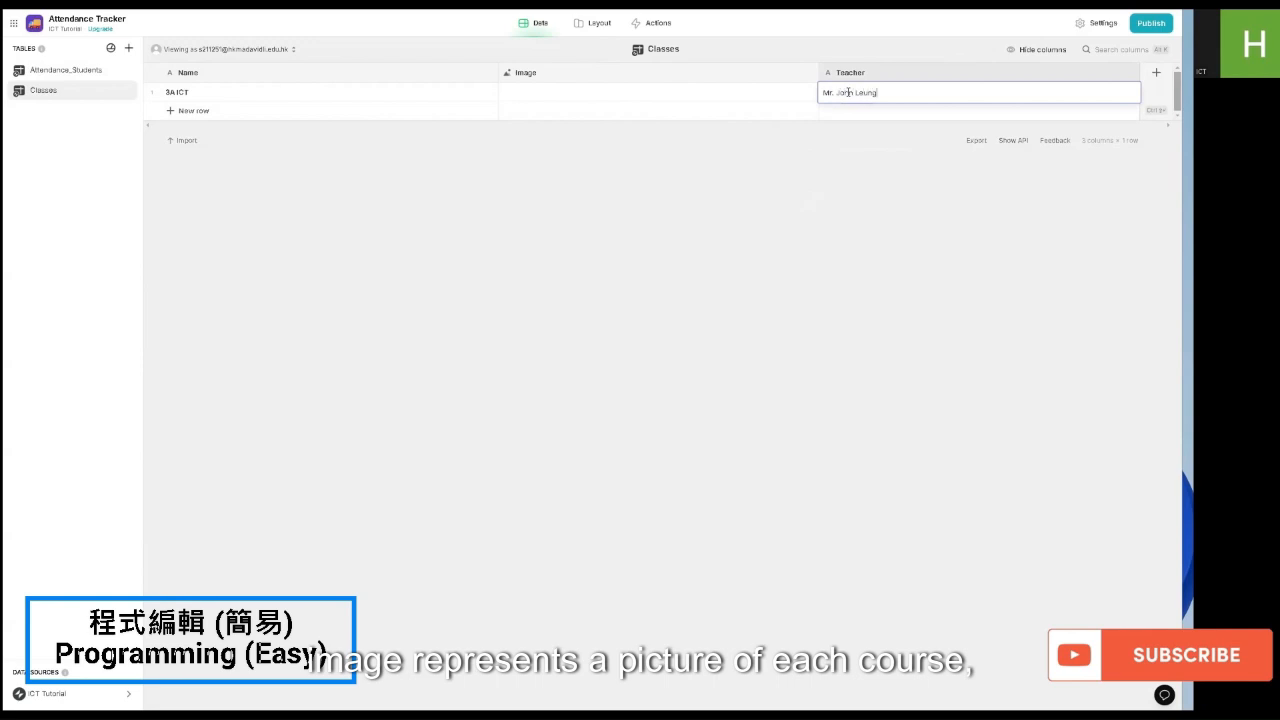
pyautogui.press('Return')
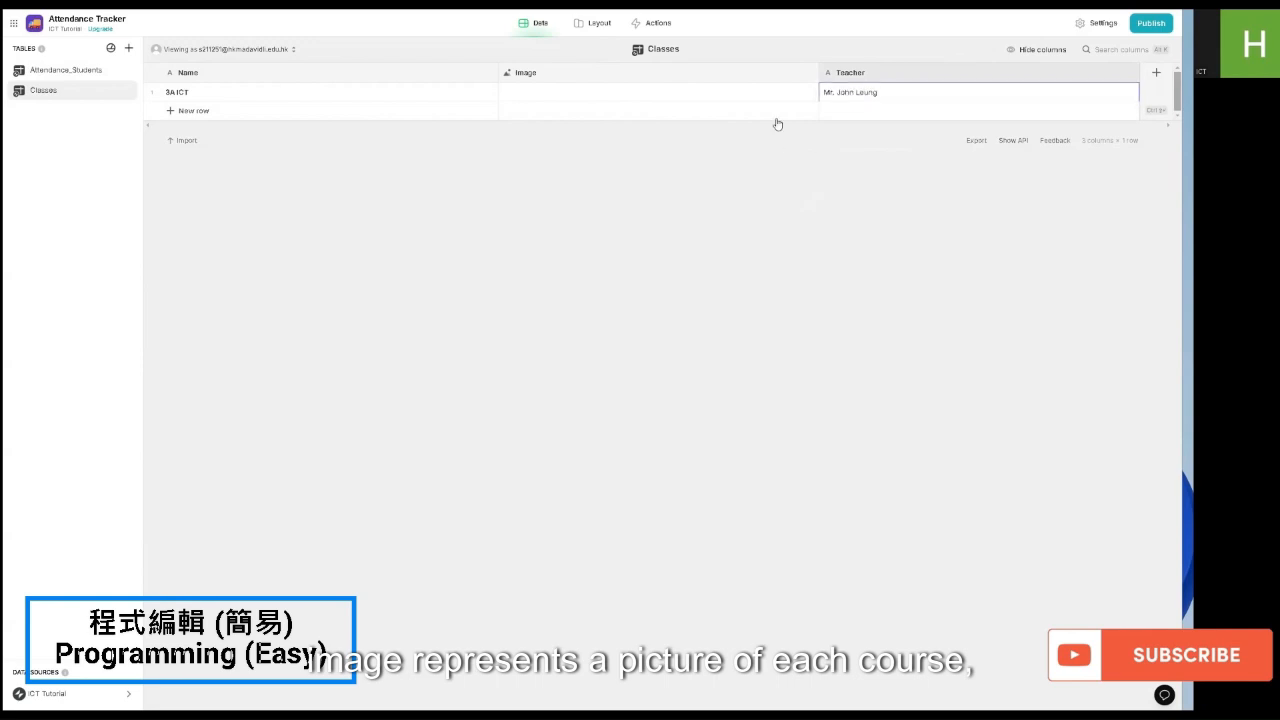
# Step: Make the Class choice write to Class Name, source options from Classes, and use Image pictures
pyautogui.click(596, 23)
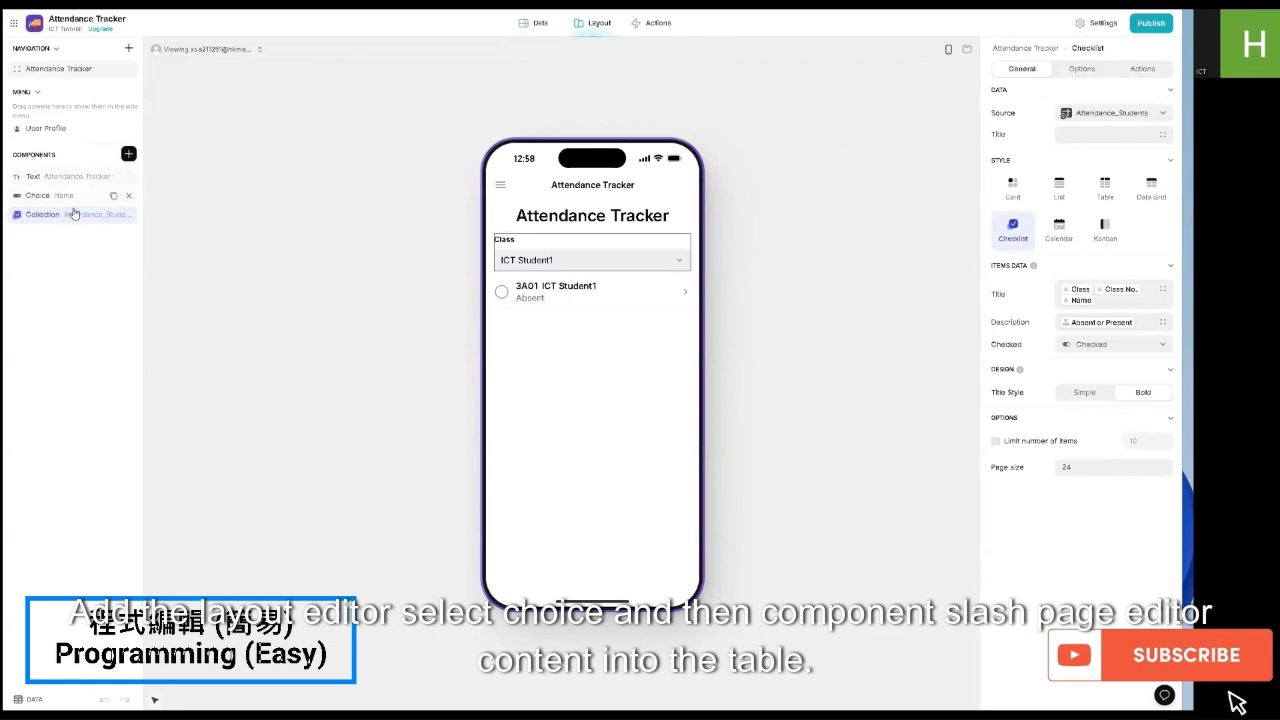
pyautogui.click(48, 195)
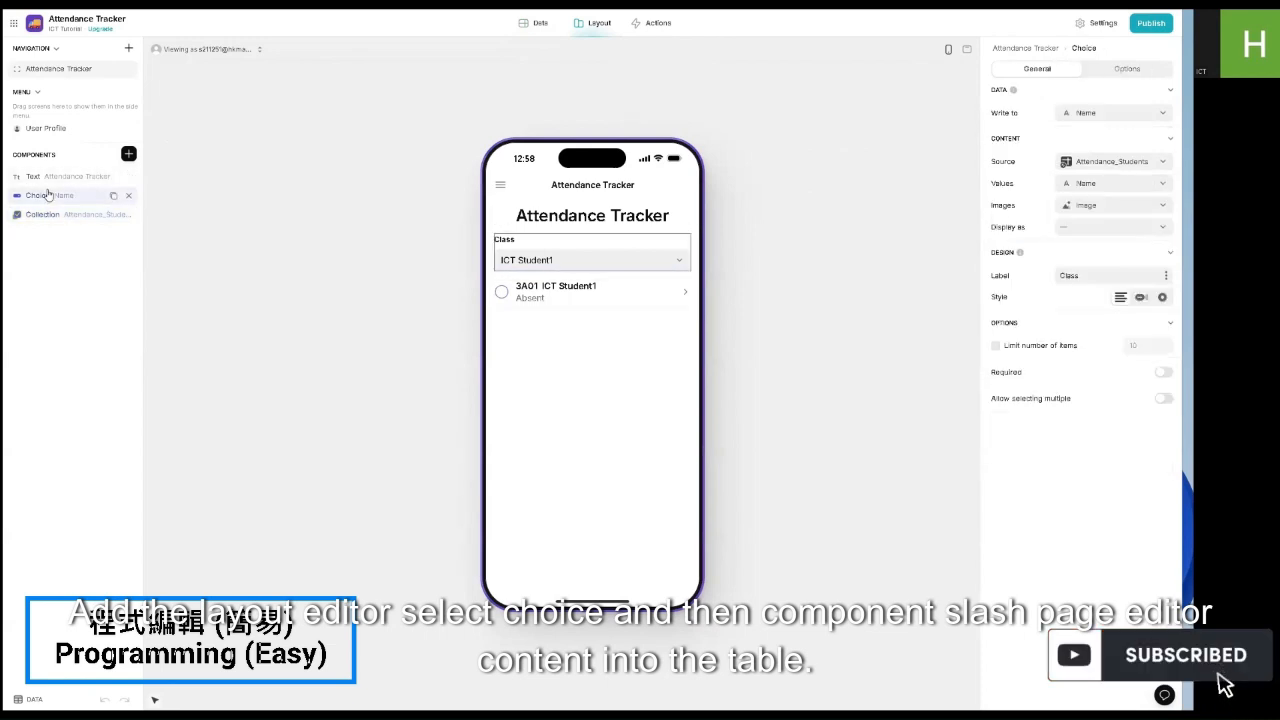
pyautogui.click(1078, 114)
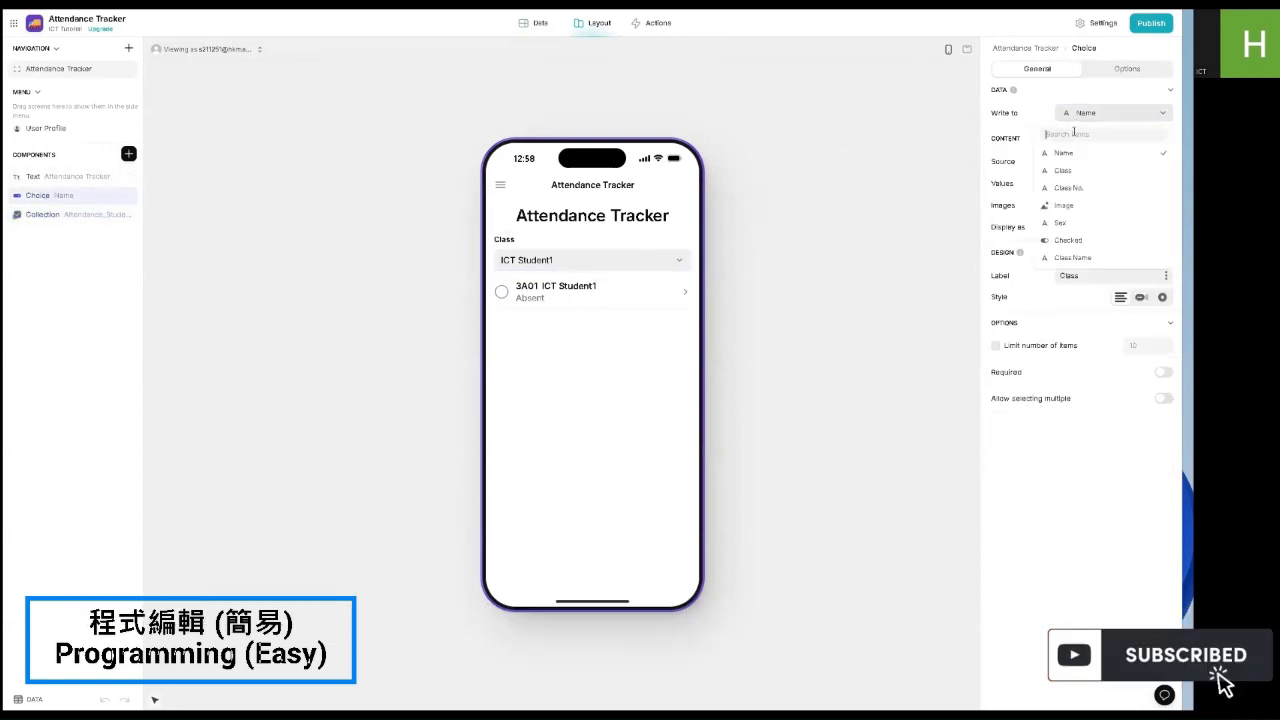
pyautogui.click(1083, 256)
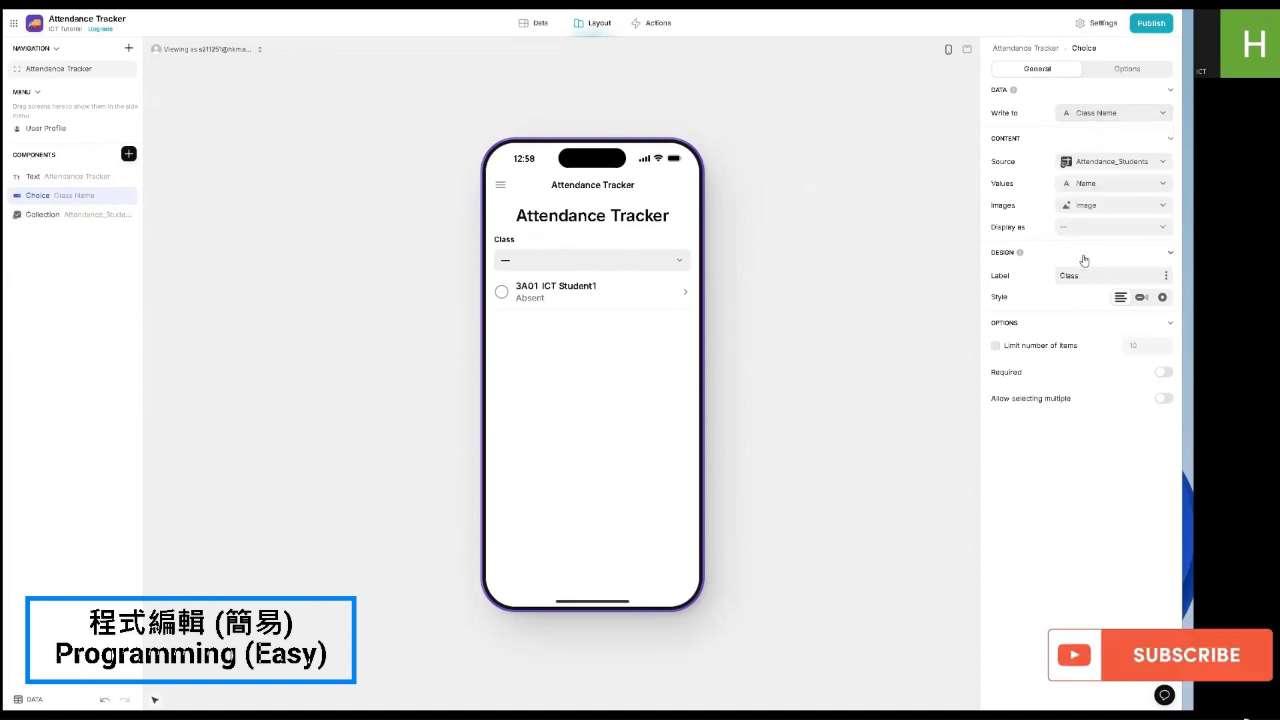
pyautogui.click(1060, 163)
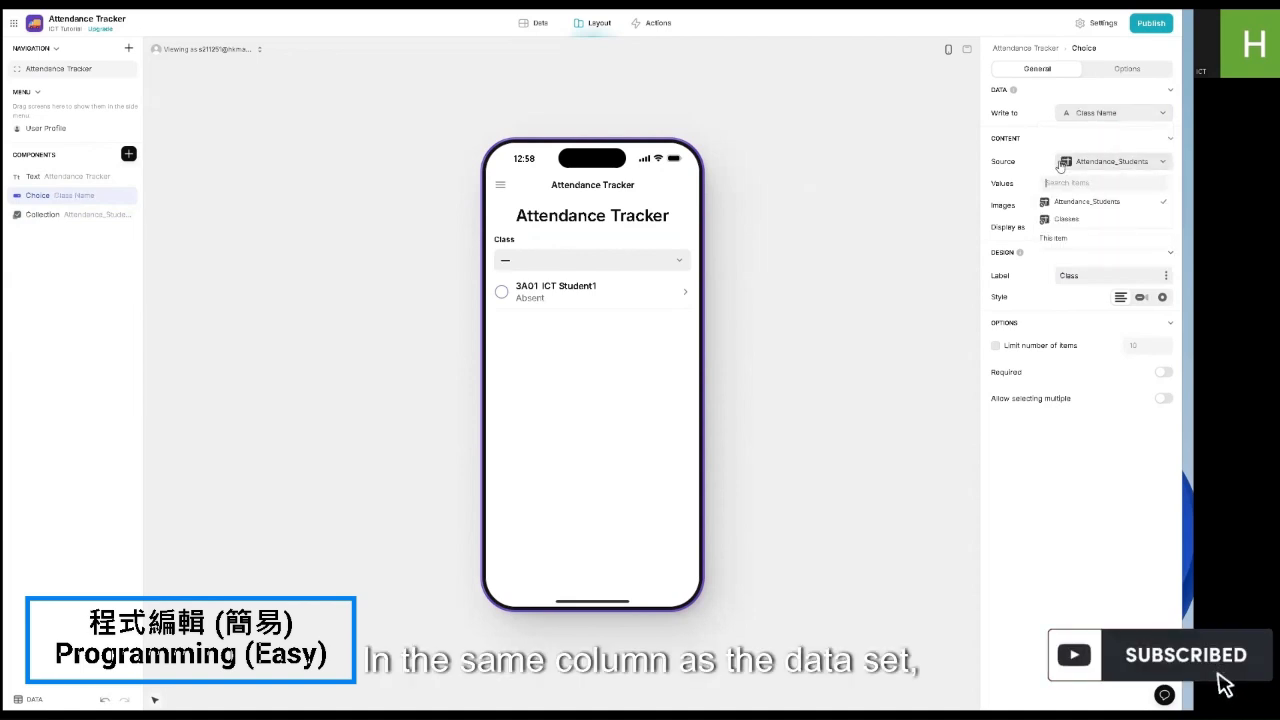
pyautogui.click(1063, 218)
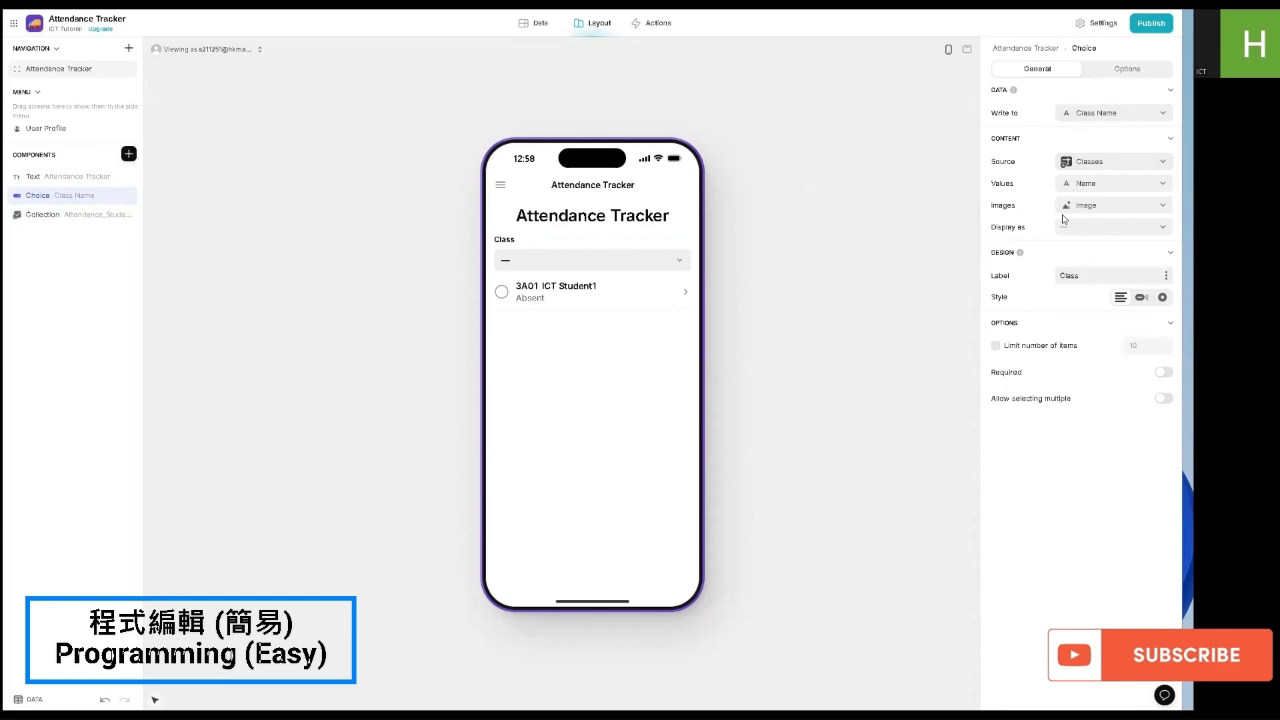
pyautogui.click(1078, 205)
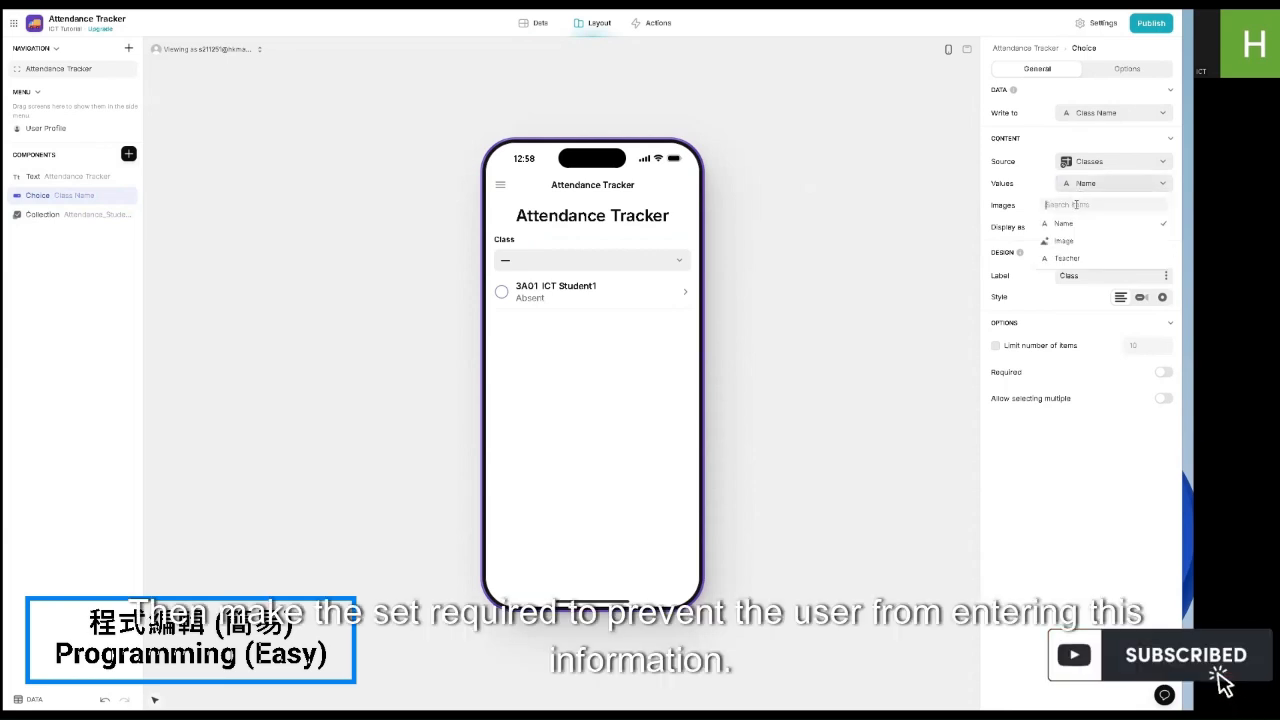
pyautogui.click(1064, 241)
pyautogui.click(1090, 227)
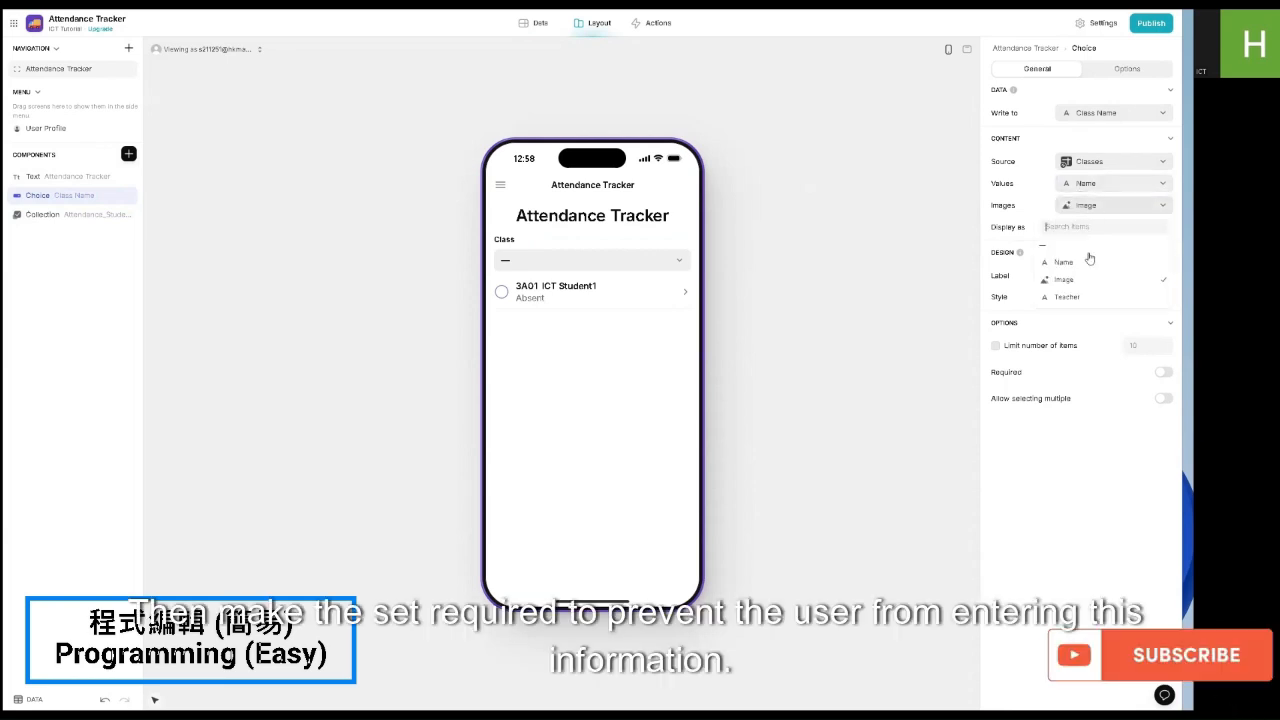
pyautogui.click(1081, 282)
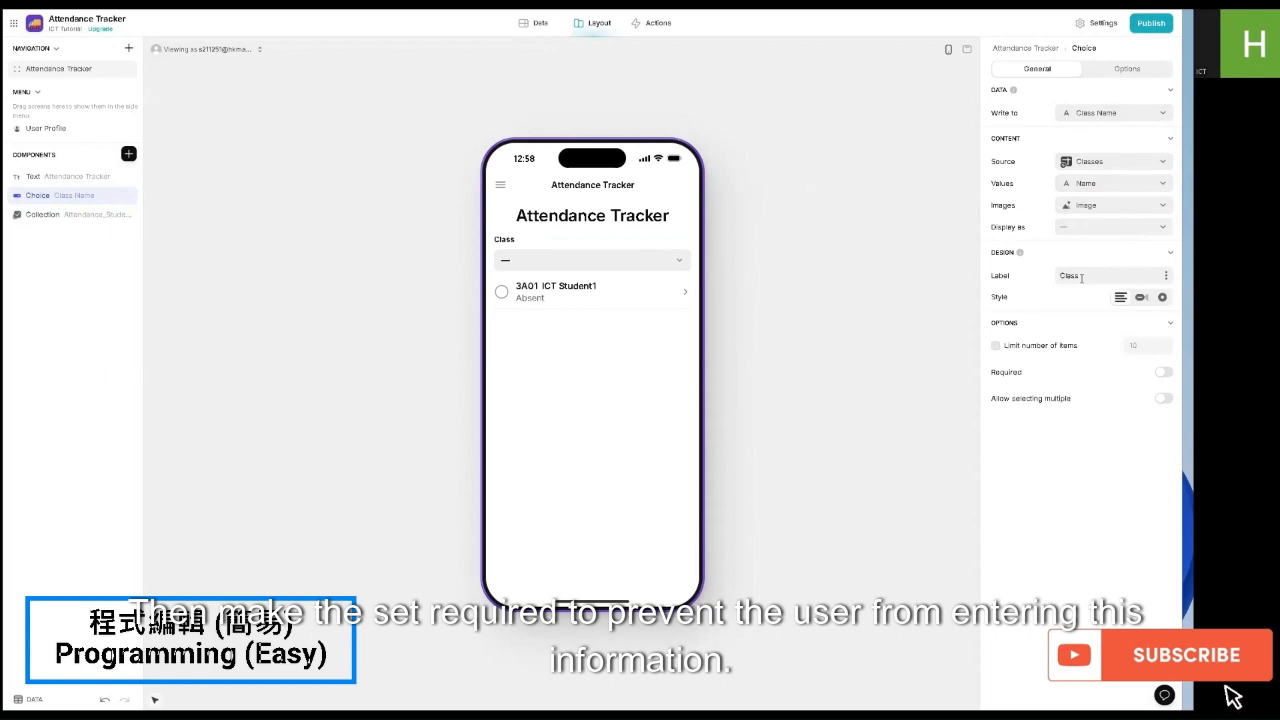
# Step: Make the Class choice required and test it by picking 3A ICT in the preview
pyautogui.click(1161, 373)
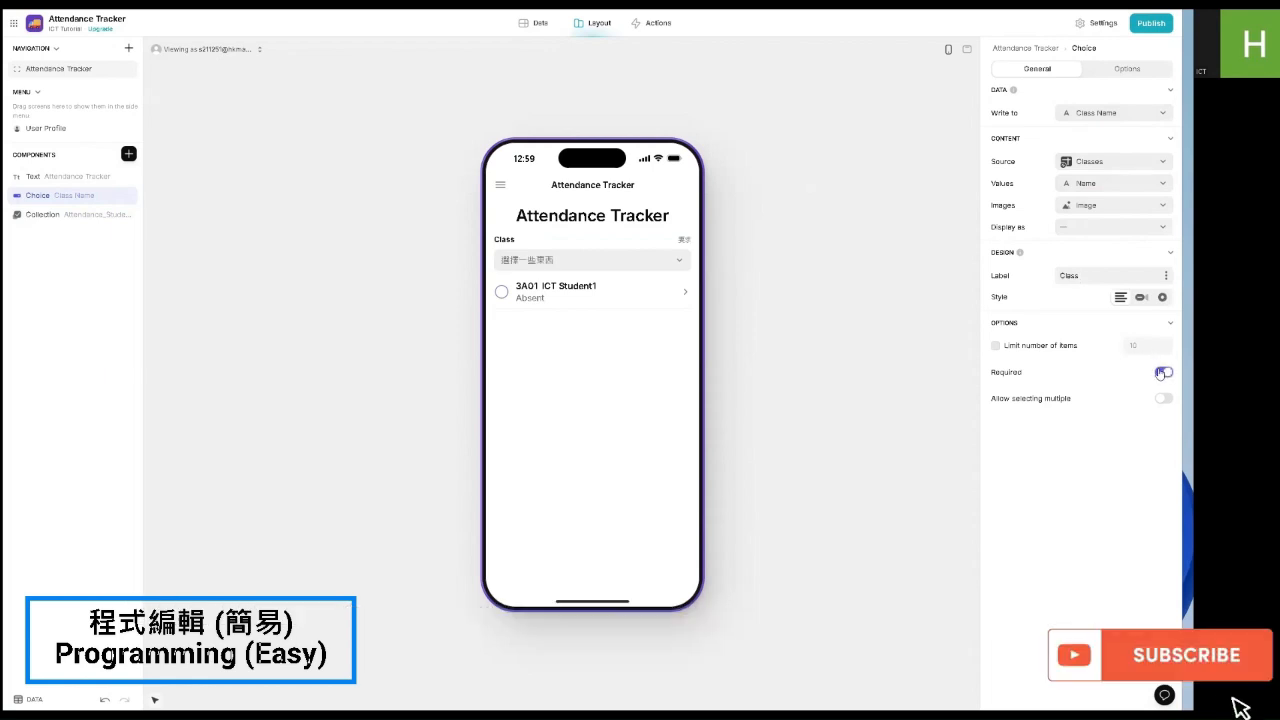
pyautogui.click(656, 263)
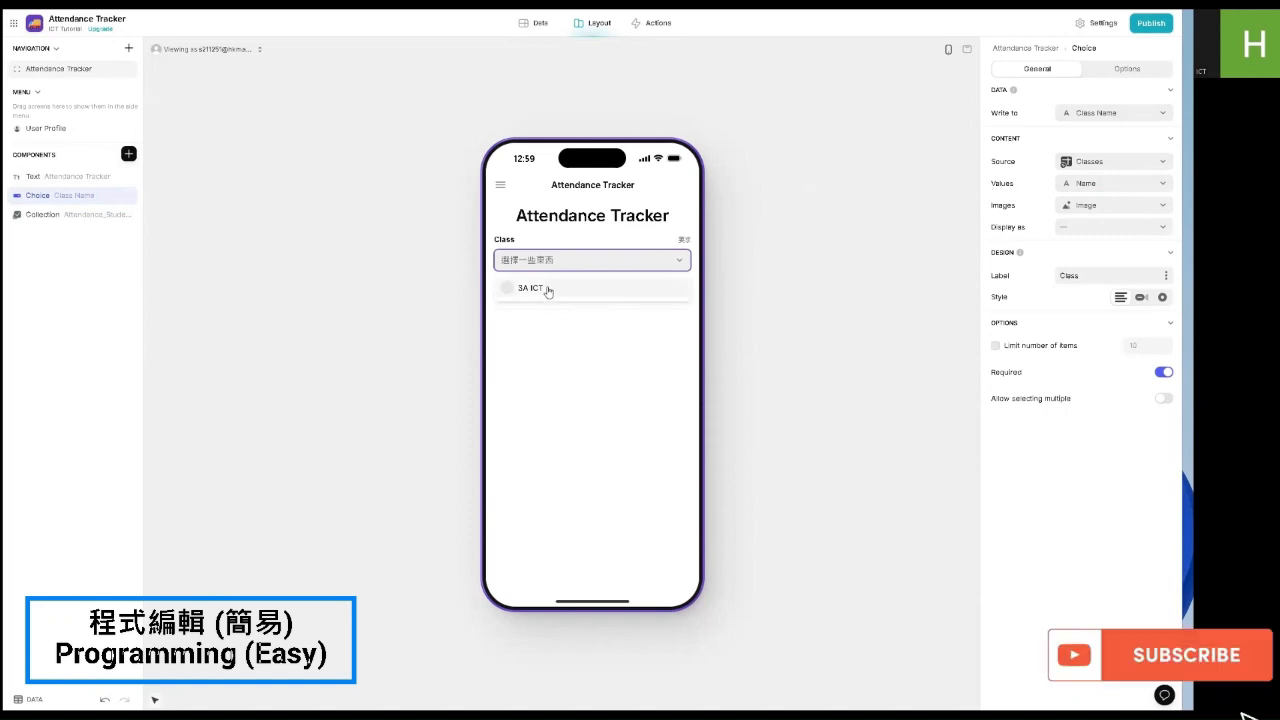
pyautogui.click(546, 289)
pyautogui.click(580, 258)
pyautogui.click(563, 294)
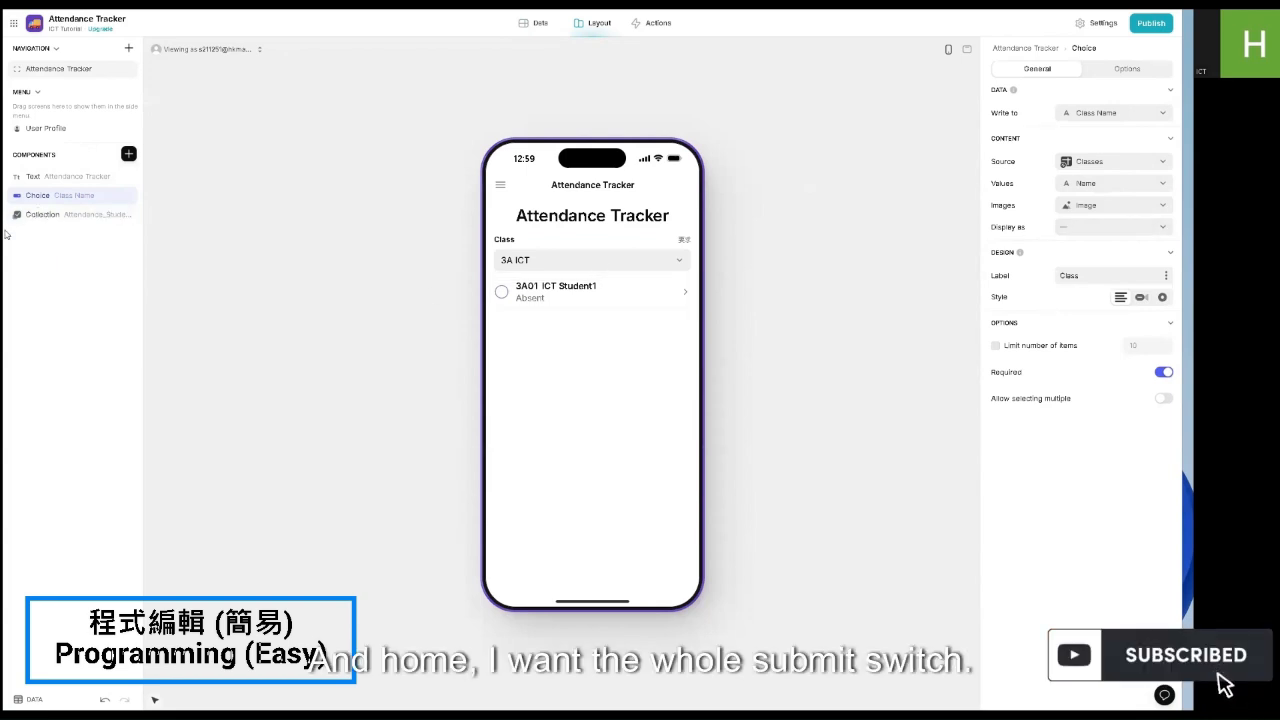
pyautogui.click(129, 154)
# Step: Add a 'Submit' button with a paper-plane icon below the student list, then try its notification
pyautogui.scroll(-3, 262, 302)
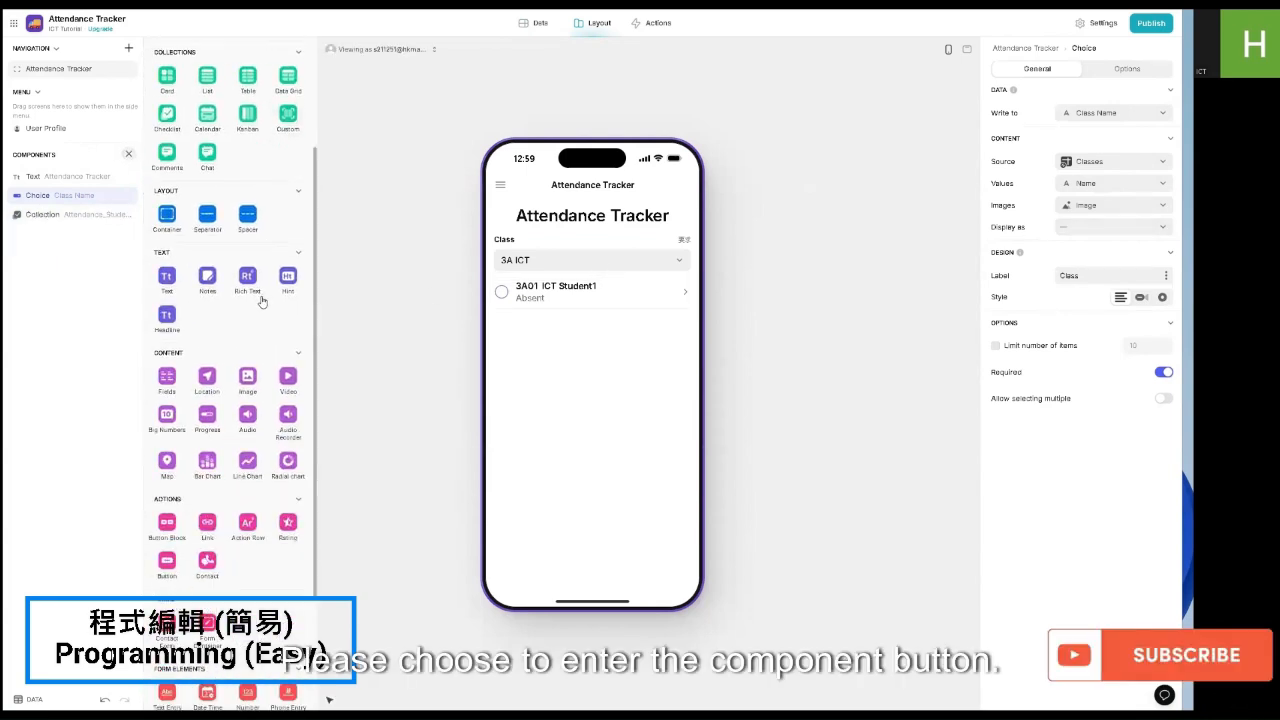
pyautogui.click(167, 563)
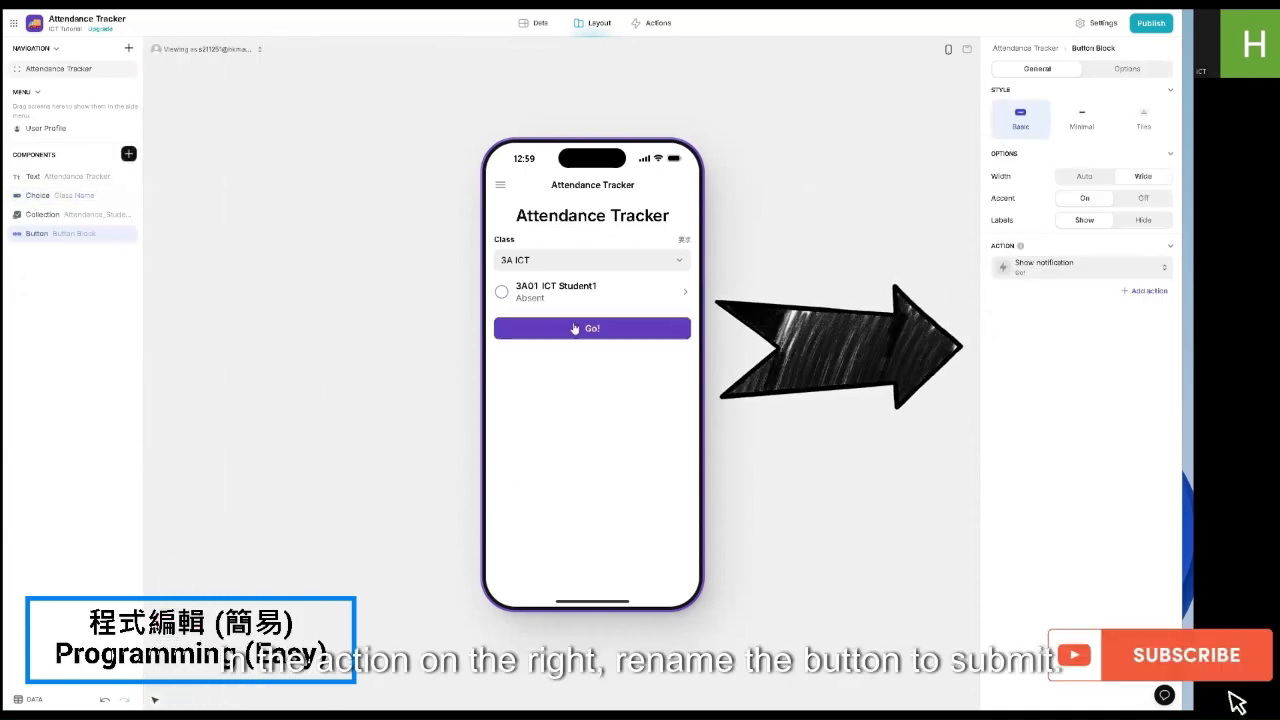
pyautogui.click(1067, 267)
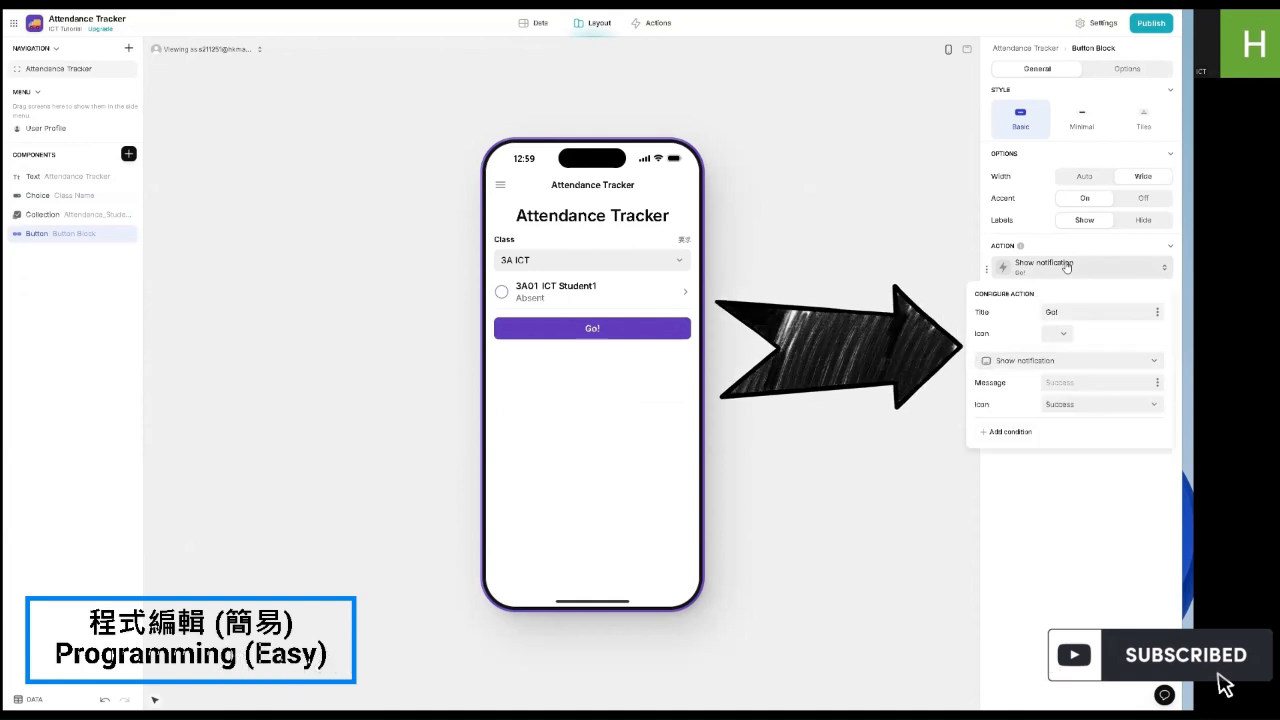
pyautogui.doubleClick(1063, 311)
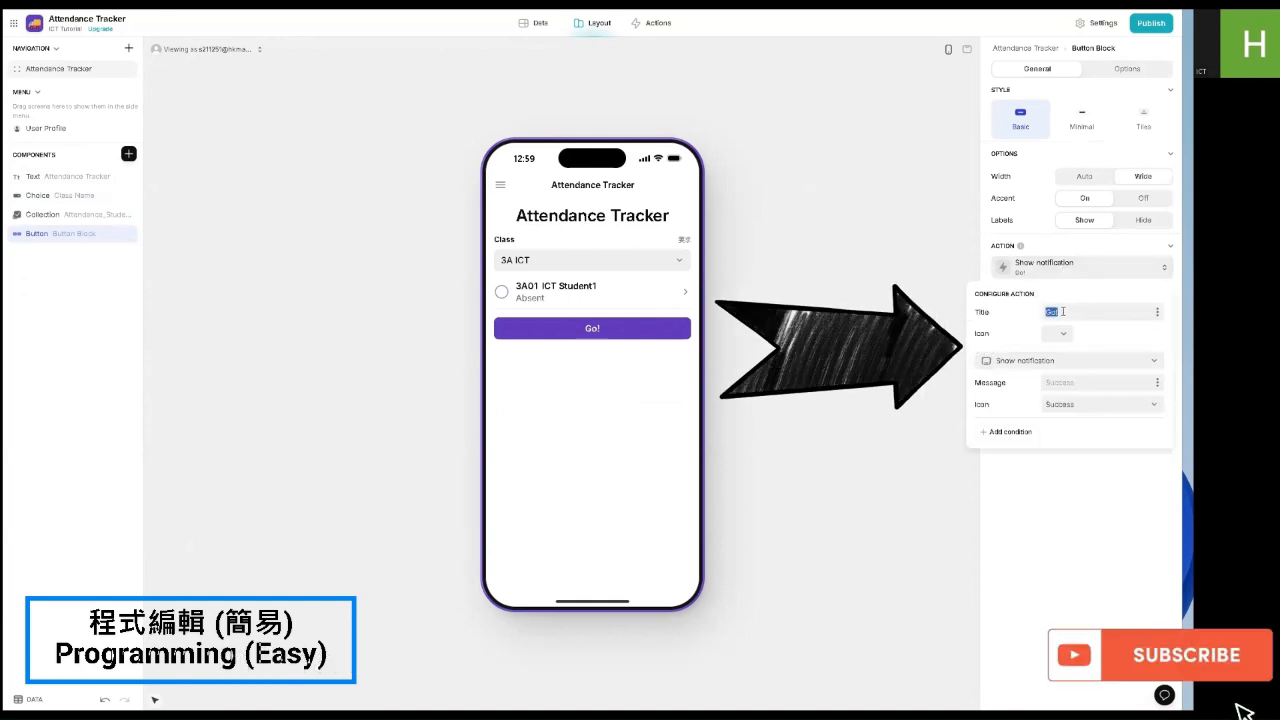
pyautogui.write('Submit')
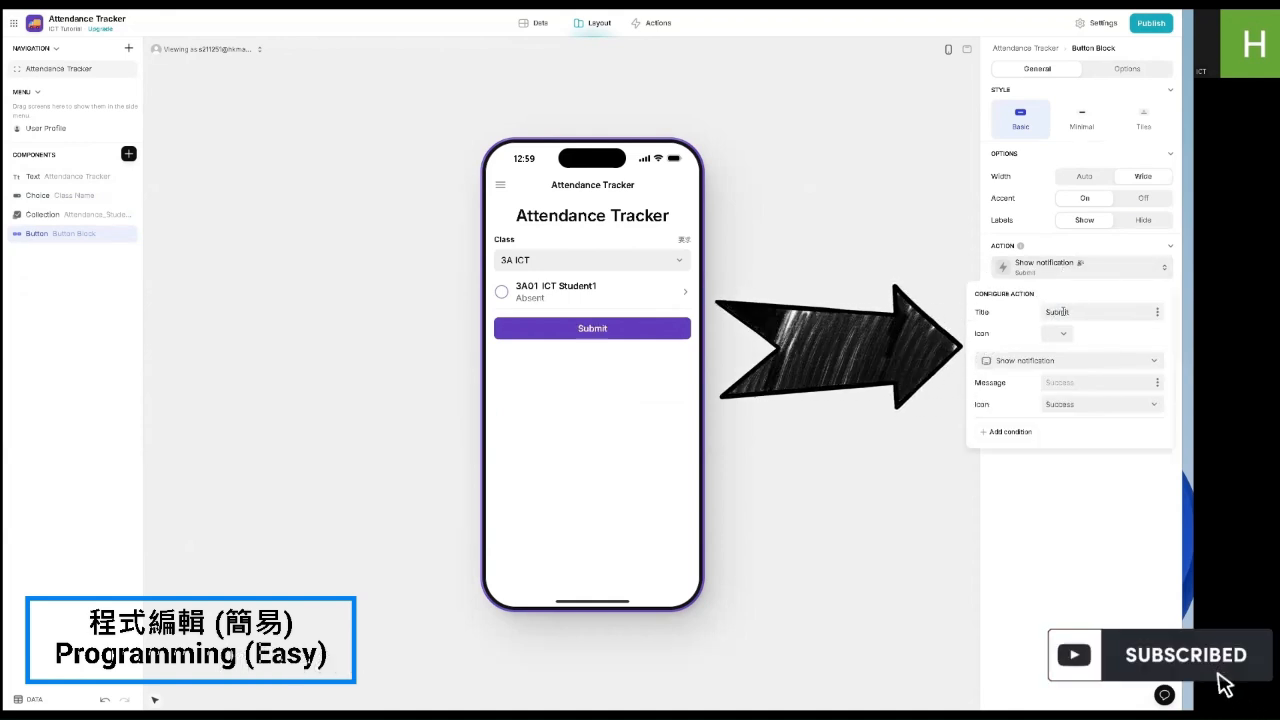
pyautogui.click(1055, 334)
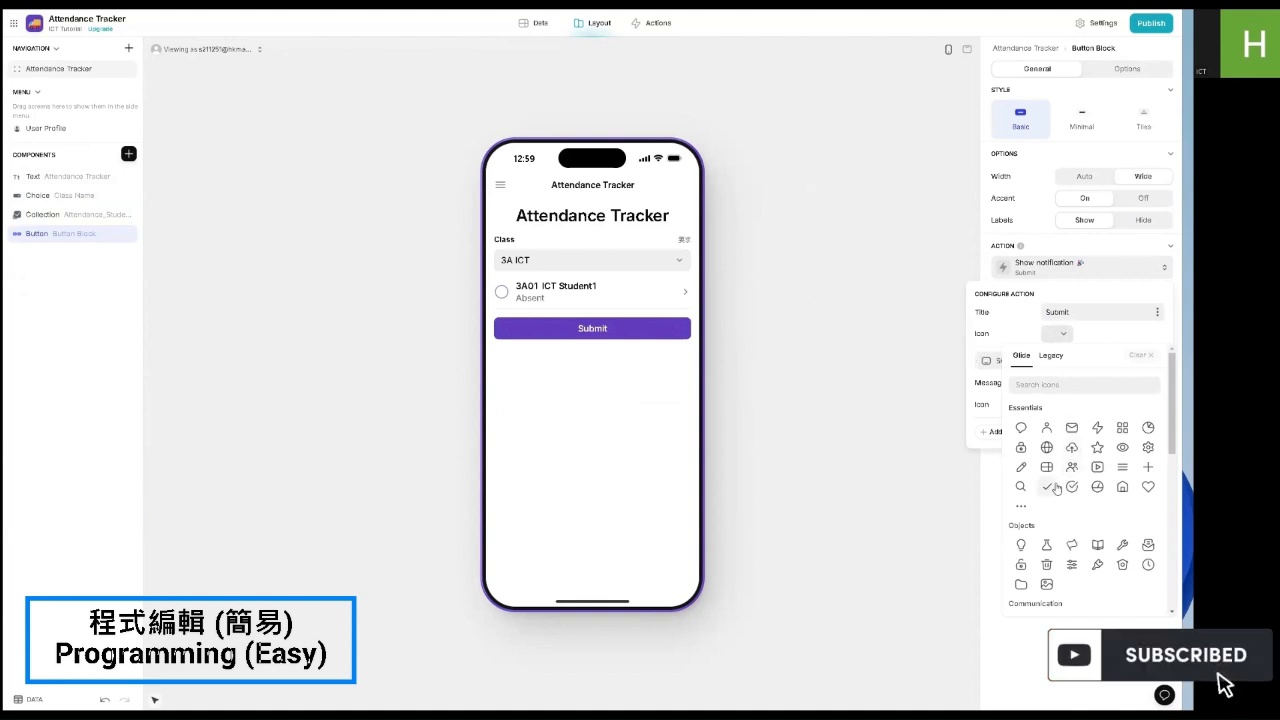
pyautogui.scroll(-2, 1056, 488)
pyautogui.click(1147, 514)
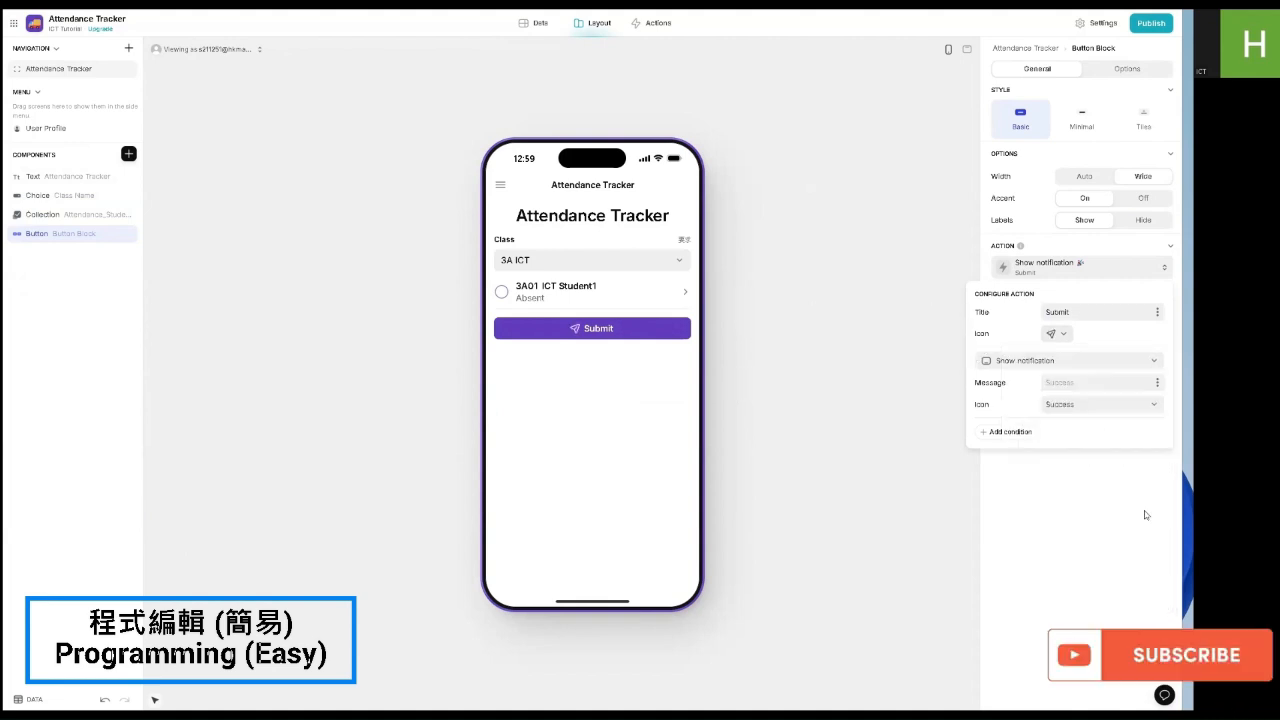
pyautogui.click(1131, 512)
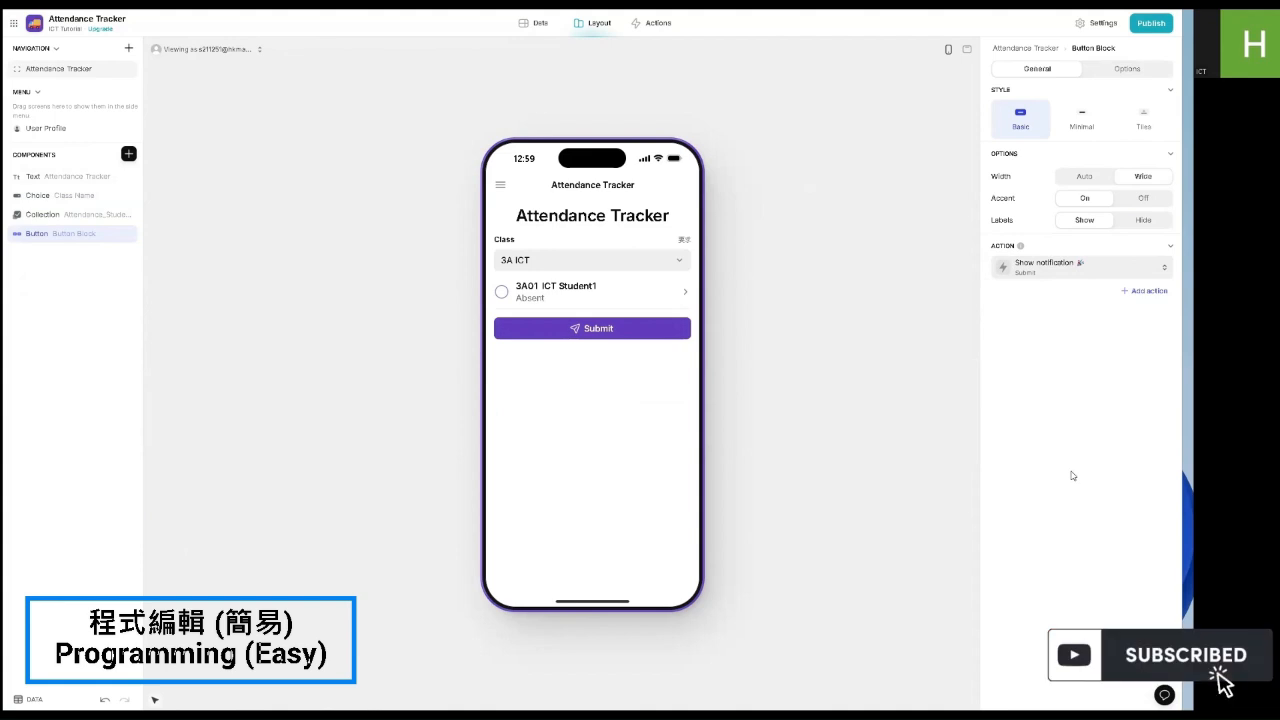
pyautogui.click(627, 335)
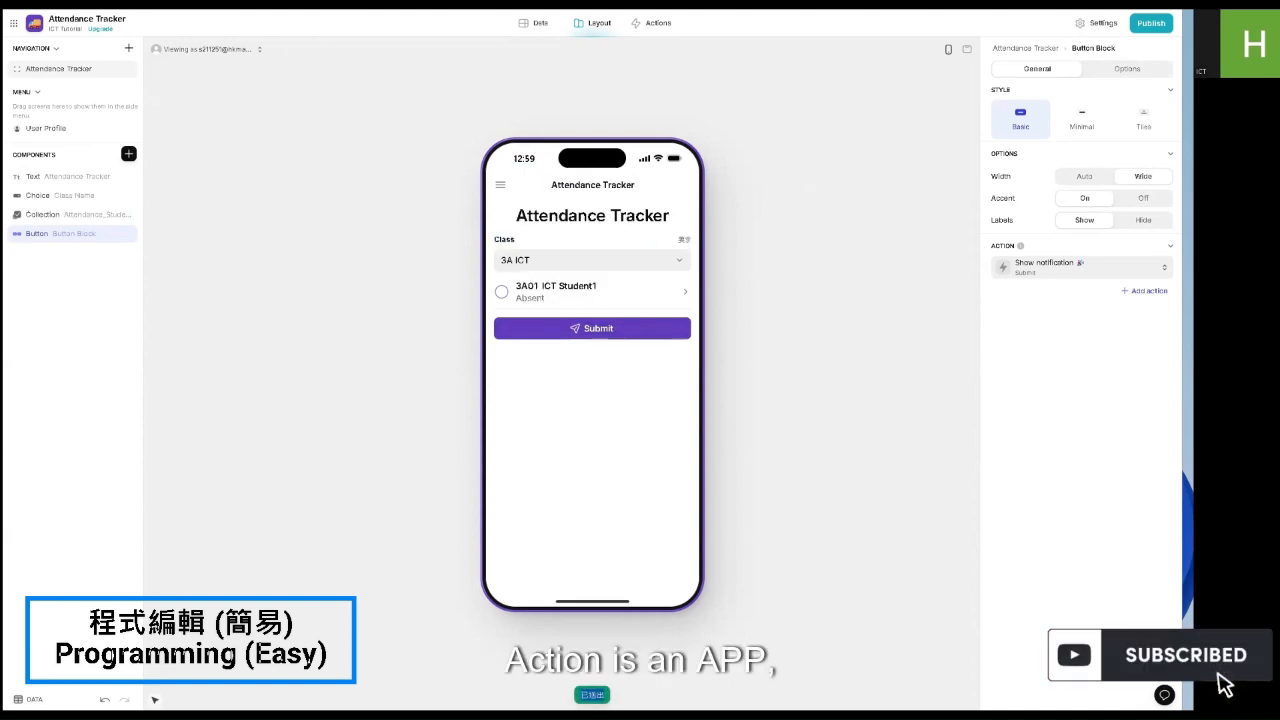
pyautogui.click(607, 672)
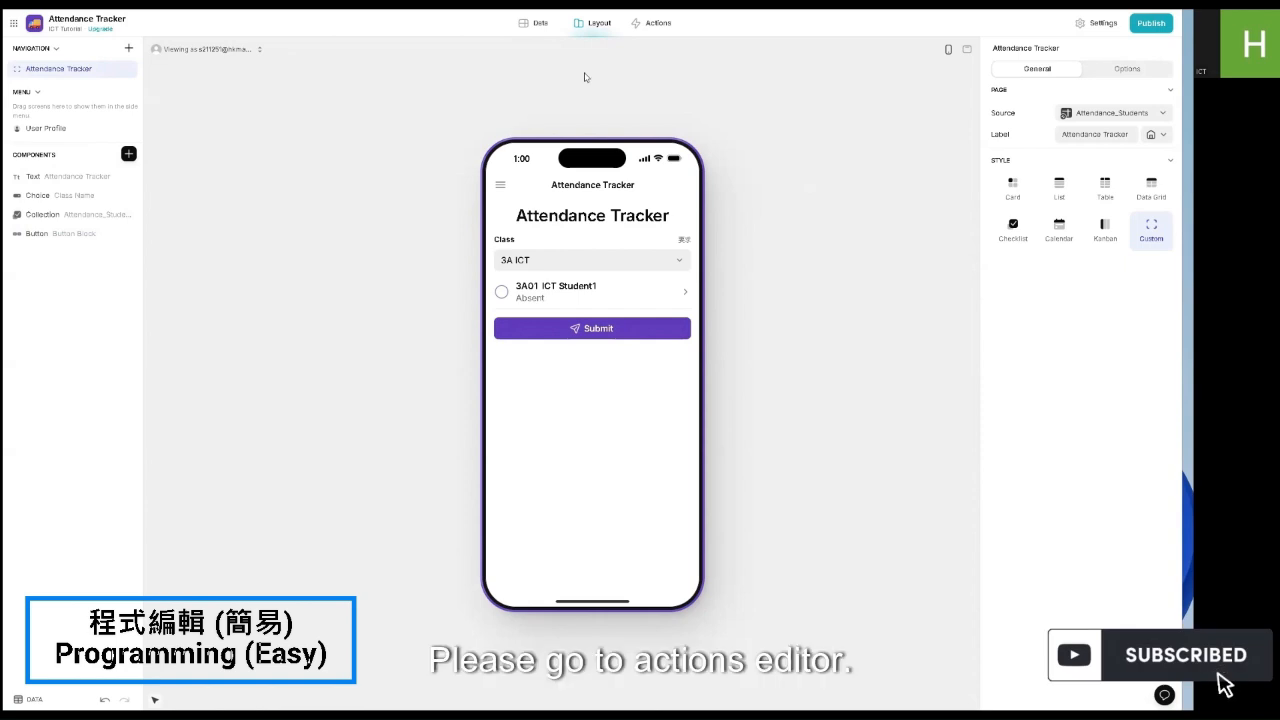
# Step: Create a new workflow action and name it 'Submit'
pyautogui.click(652, 23)
pyautogui.click(588, 146)
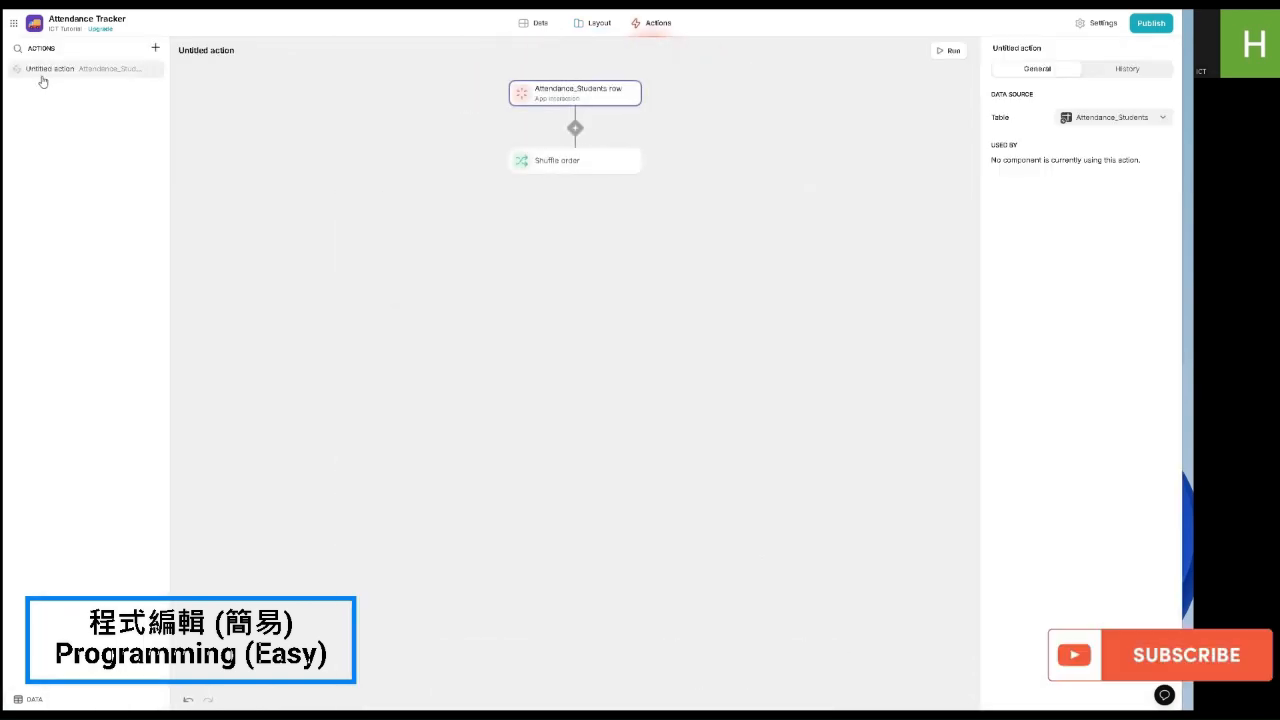
pyautogui.click(213, 50)
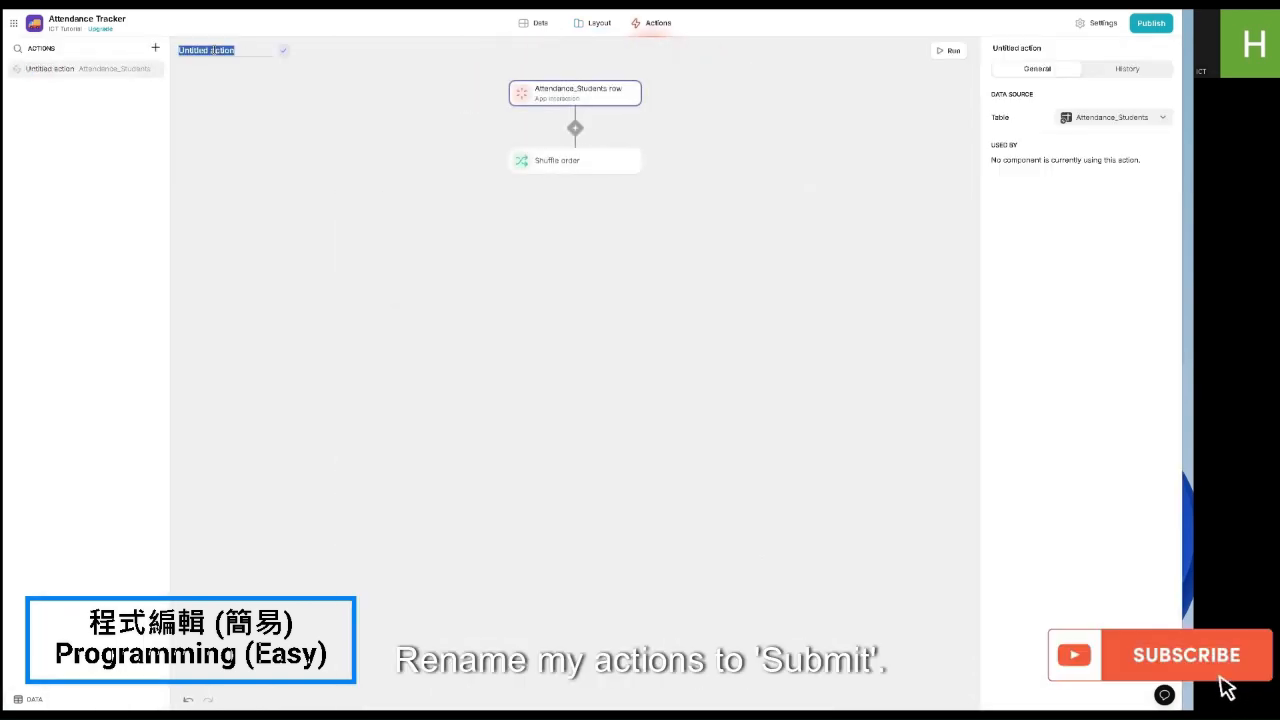
pyautogui.write('Submit')
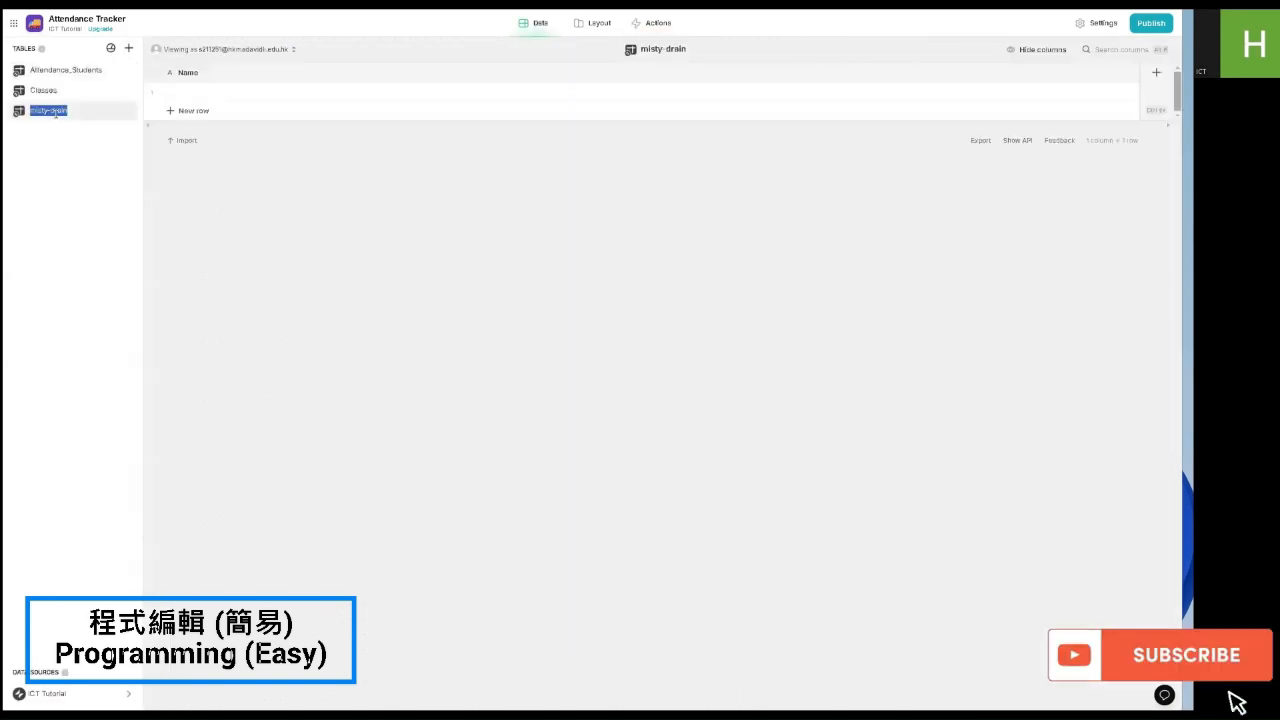
# Step: Name the new table Records with columns Present Students, Absent Students and Class
pyautogui.write('Reco')
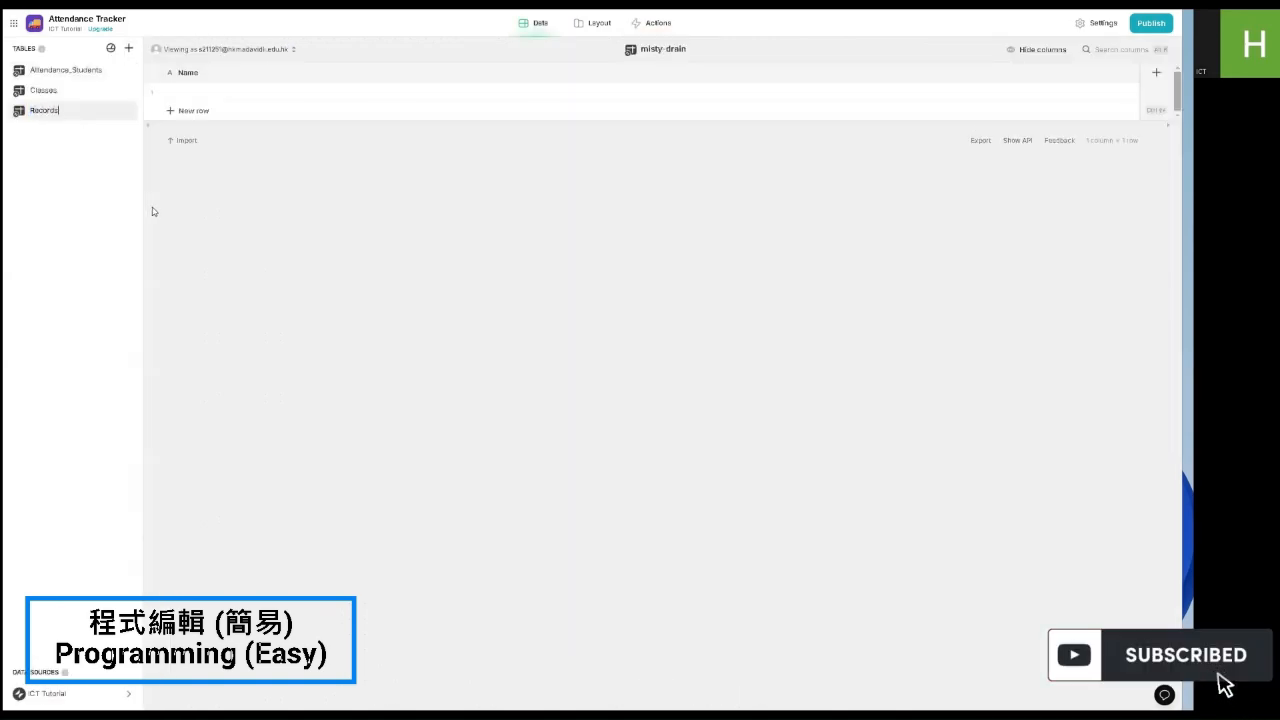
pyautogui.write('rds')
pyautogui.press('Return')
pyautogui.doubleClick(314, 75)
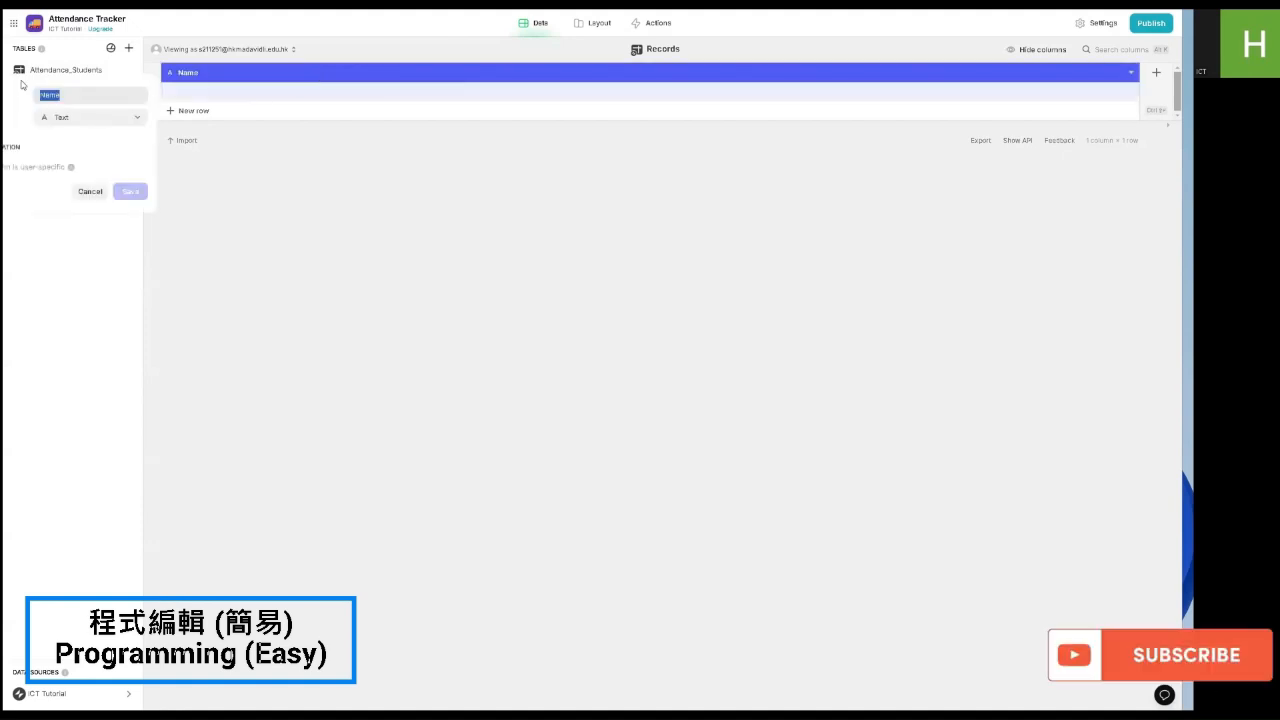
pyautogui.write('A')
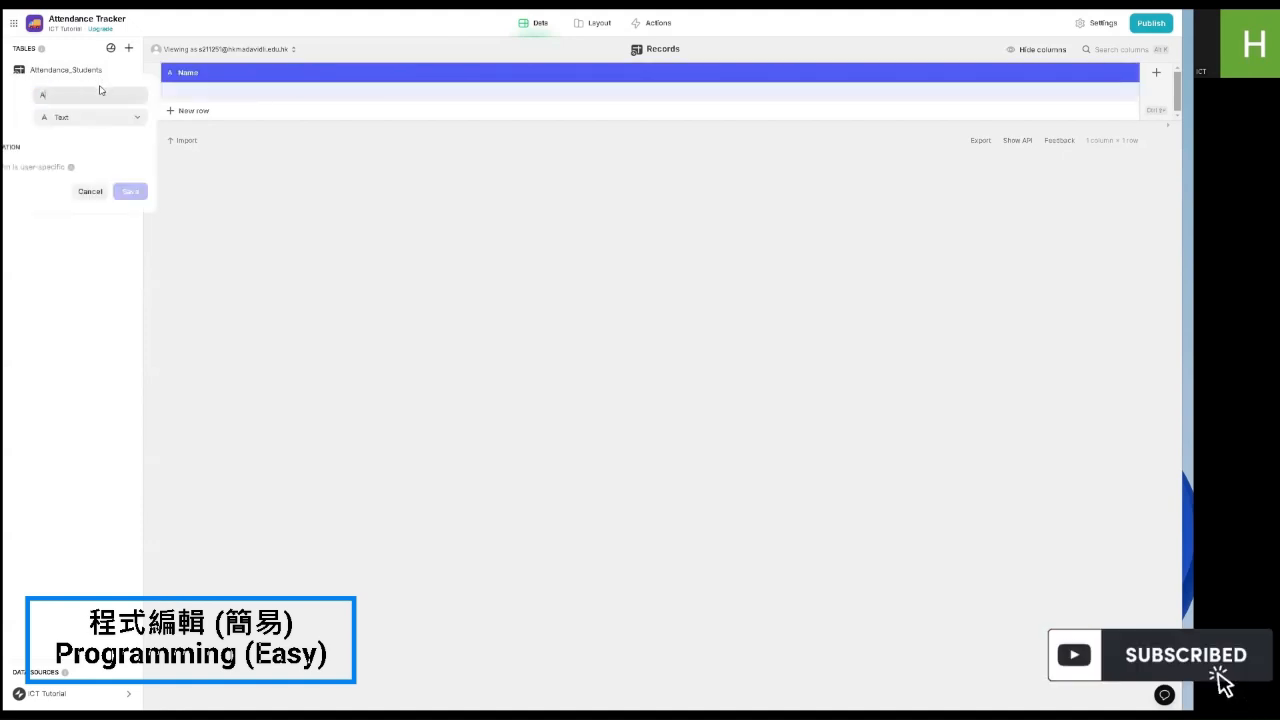
pyautogui.write('Prese')
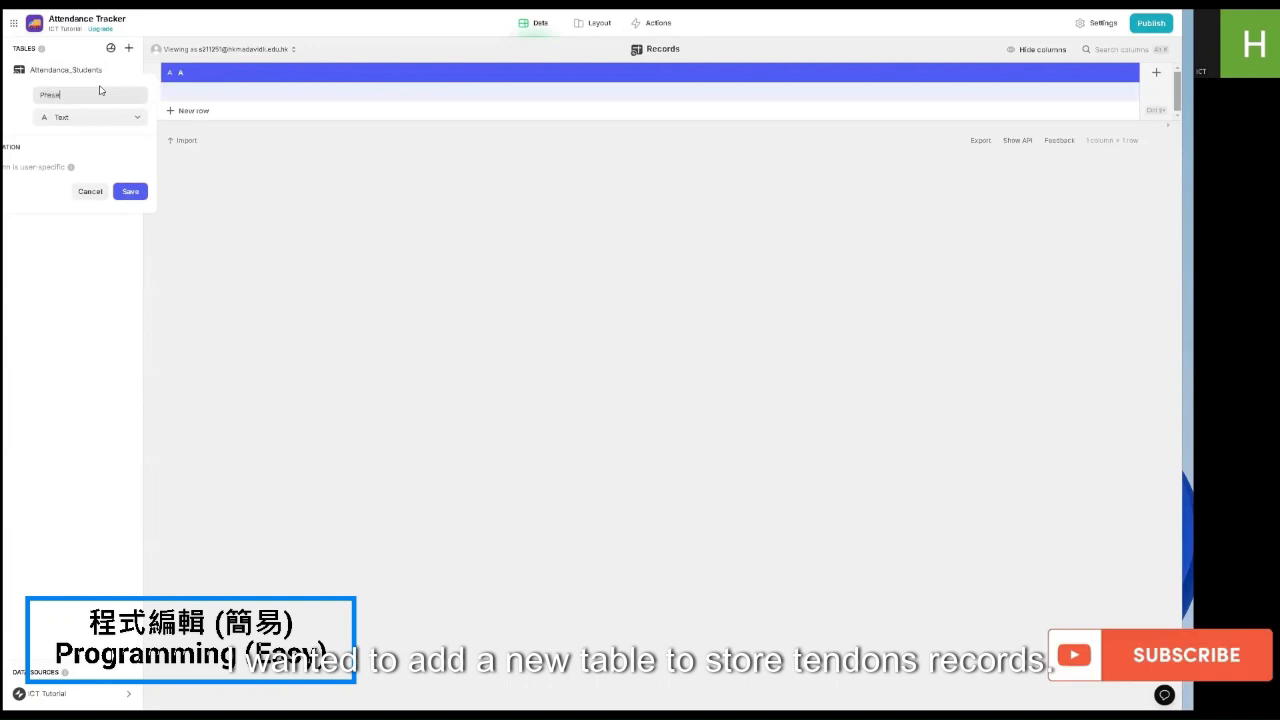
pyautogui.write('nt Students')
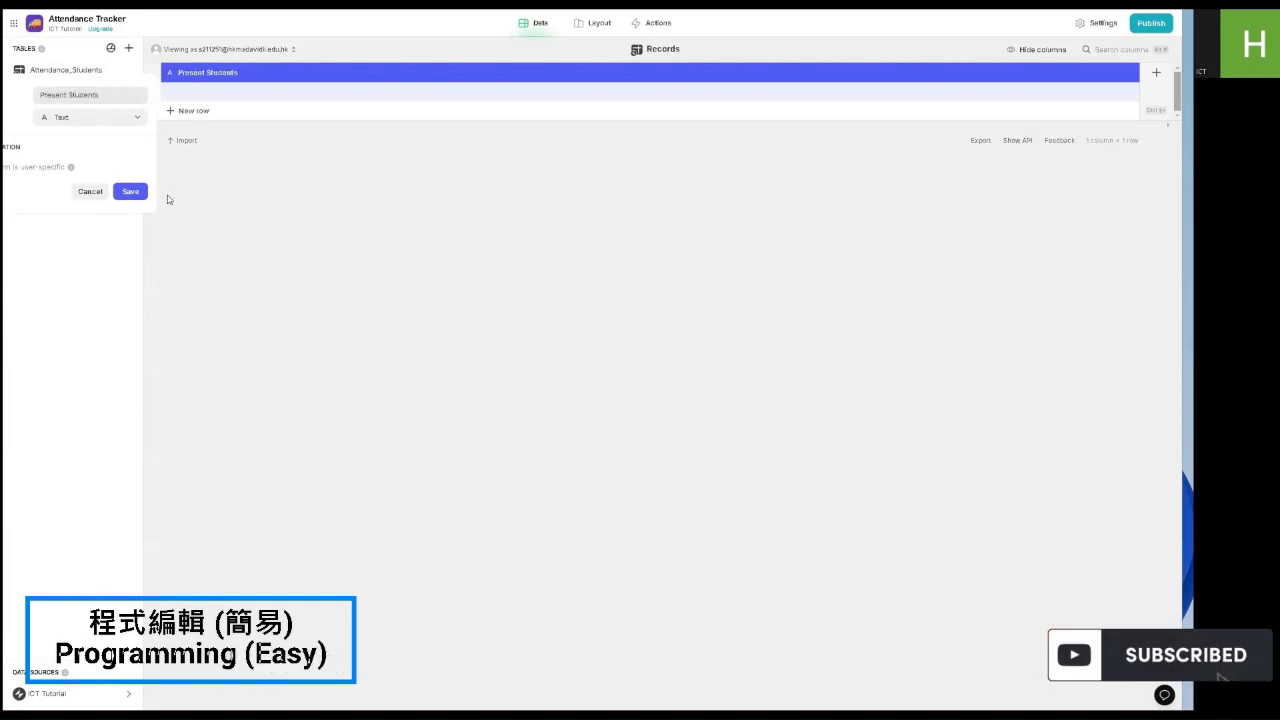
pyautogui.click(128, 195)
pyautogui.click(1157, 76)
pyautogui.write('Absent ')
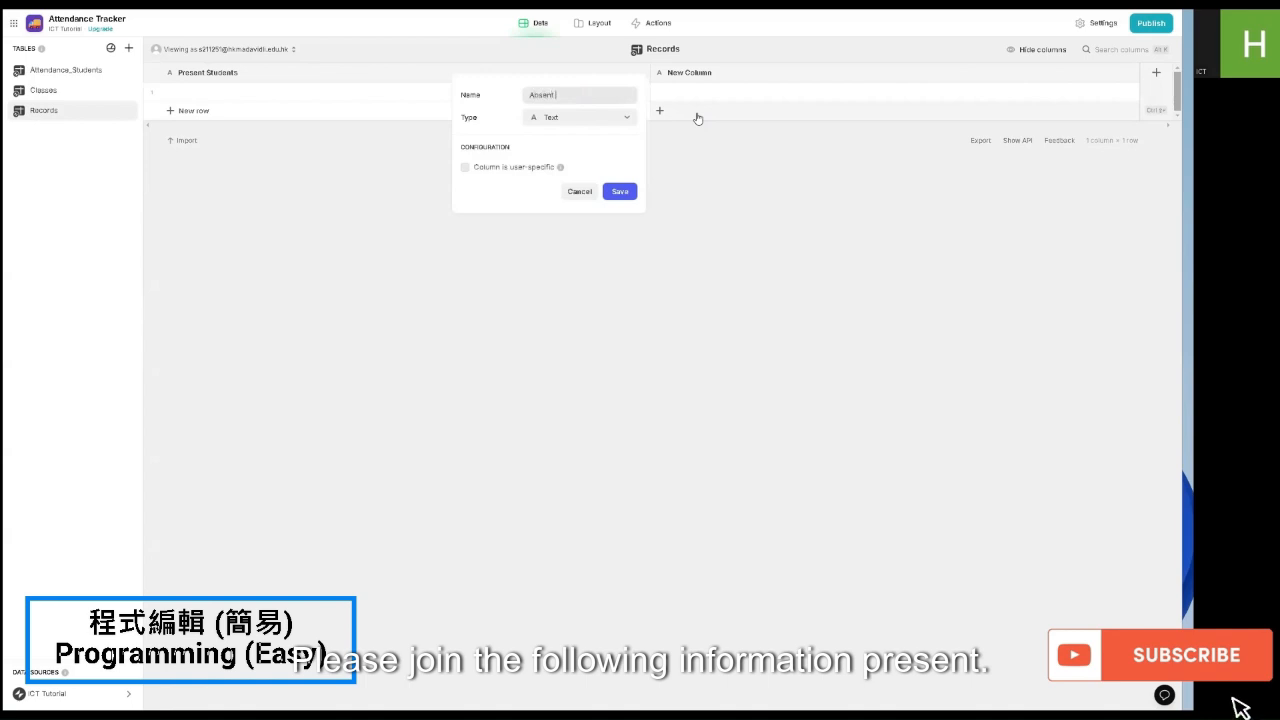
pyautogui.write('Students')
pyautogui.press('Return')
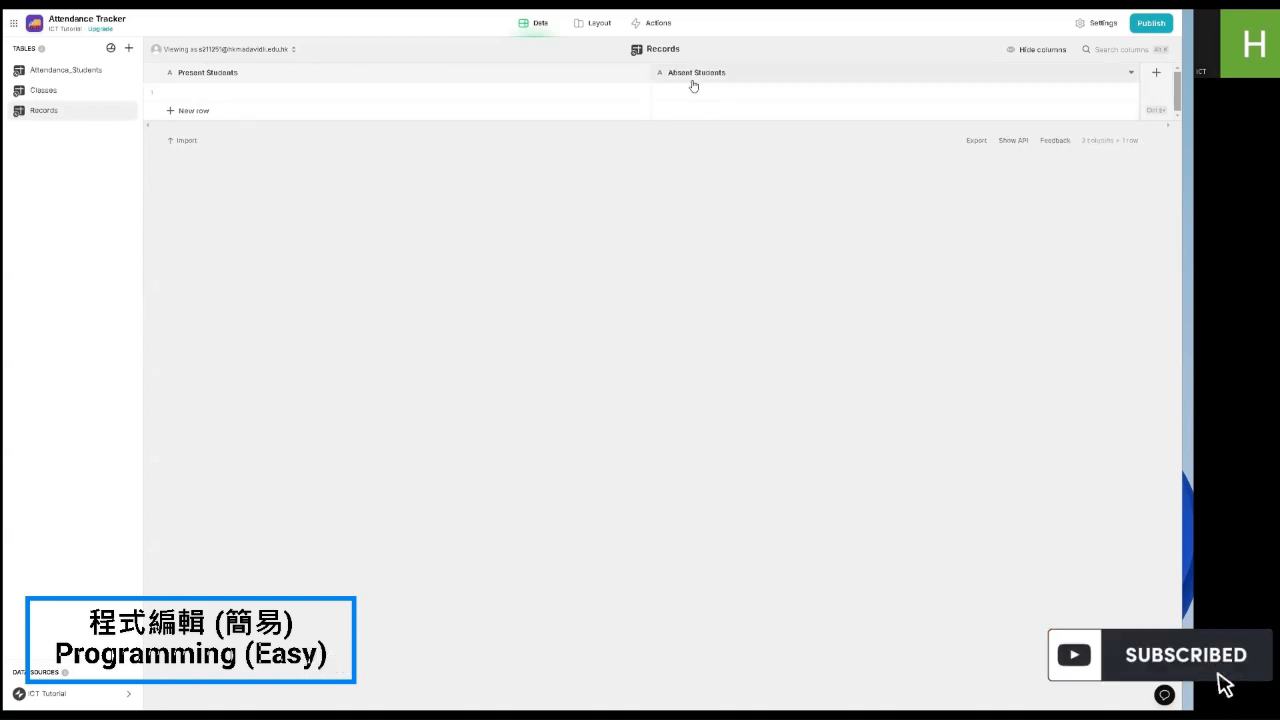
pyautogui.click(1157, 74)
pyautogui.write('Class')
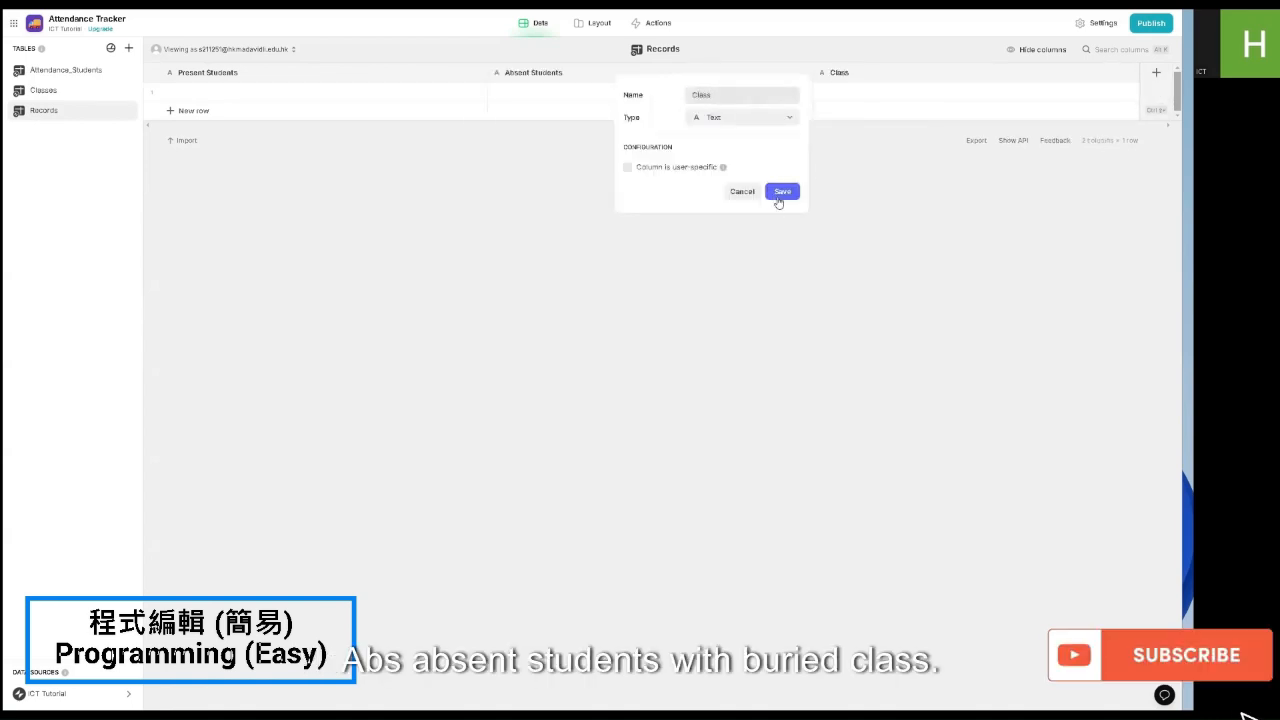
pyautogui.click(781, 193)
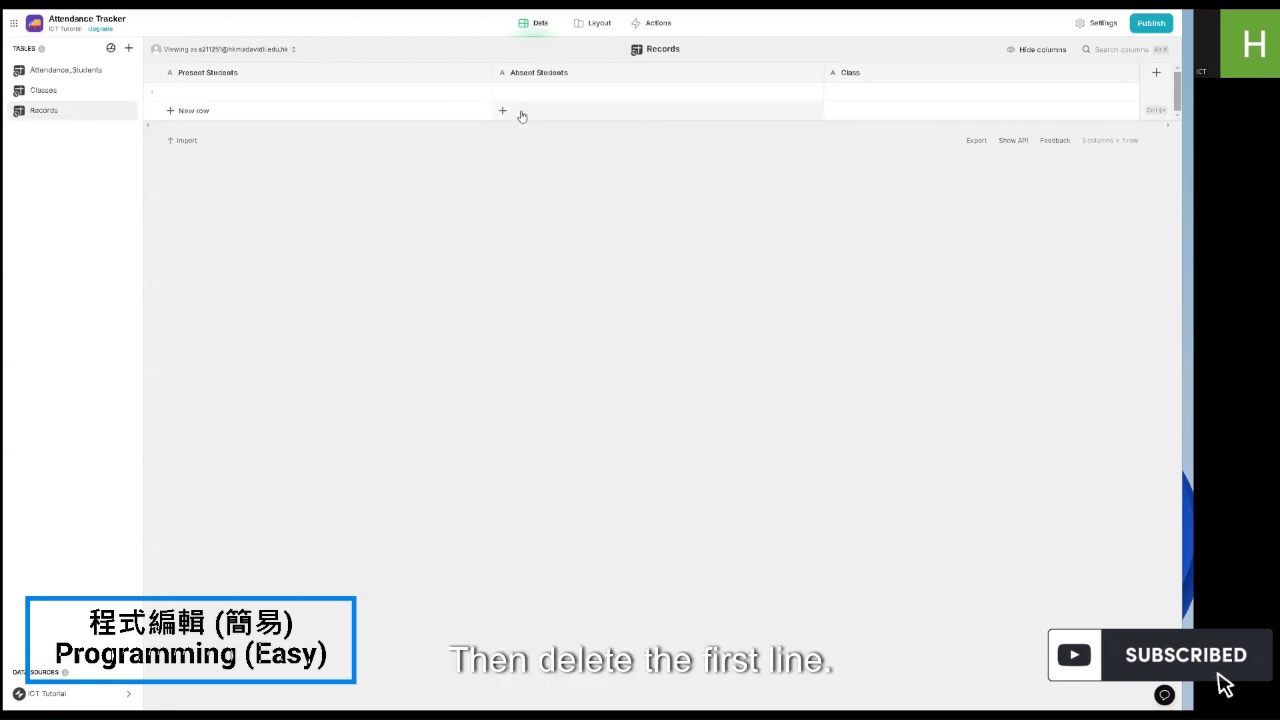
# Step: Delete the empty row from Records, then begin a new column in Attendance_Students
pyautogui.click(151, 91)
pyautogui.press('Delete')
pyautogui.click(680, 381)
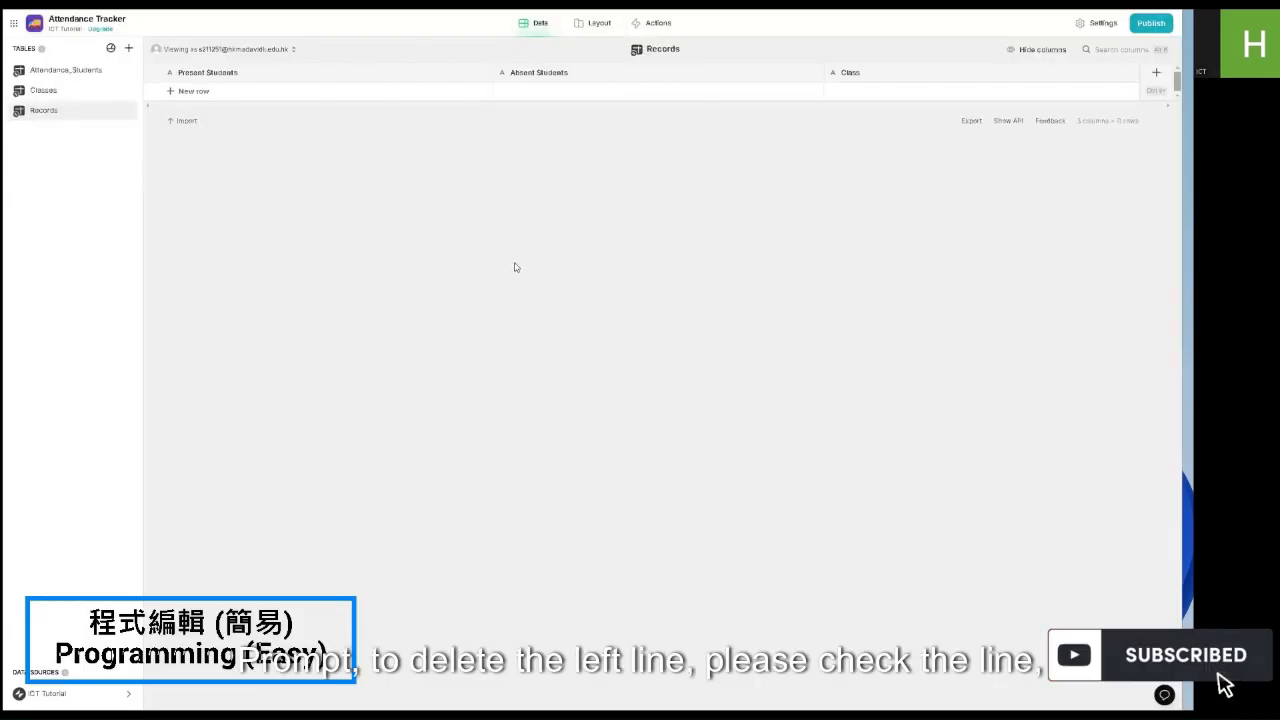
pyautogui.click(65, 75)
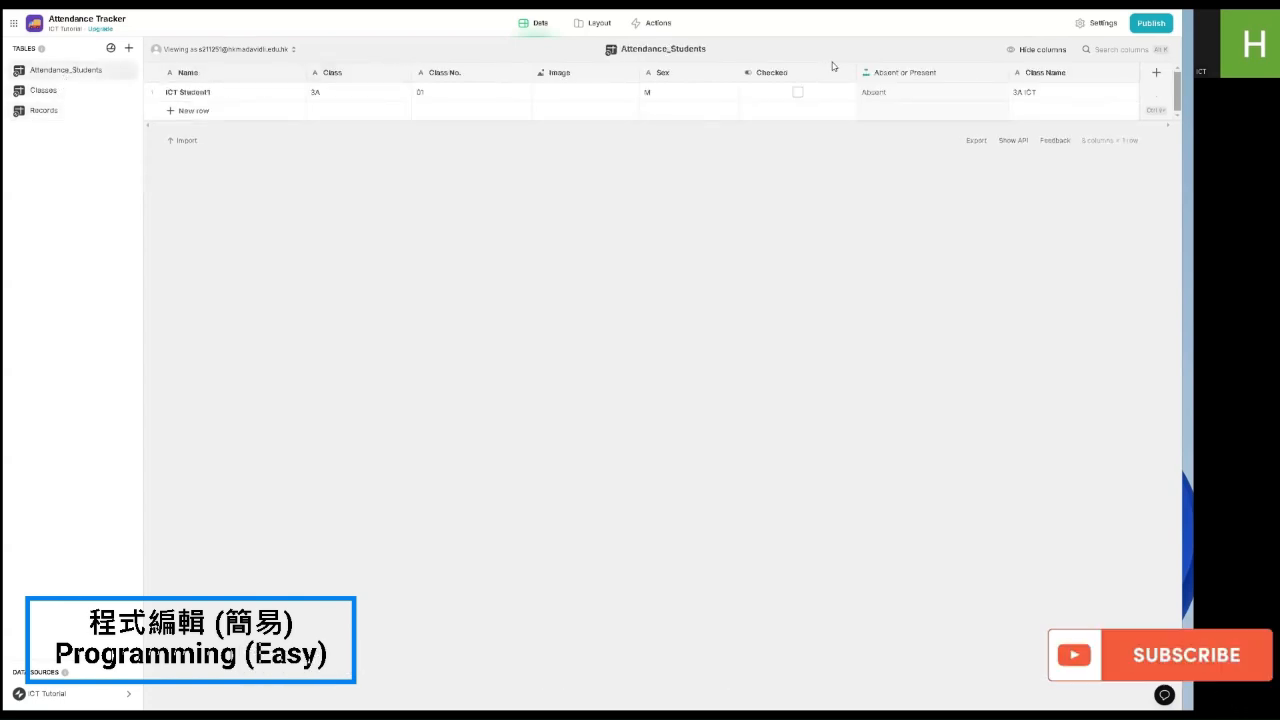
pyautogui.click(1156, 72)
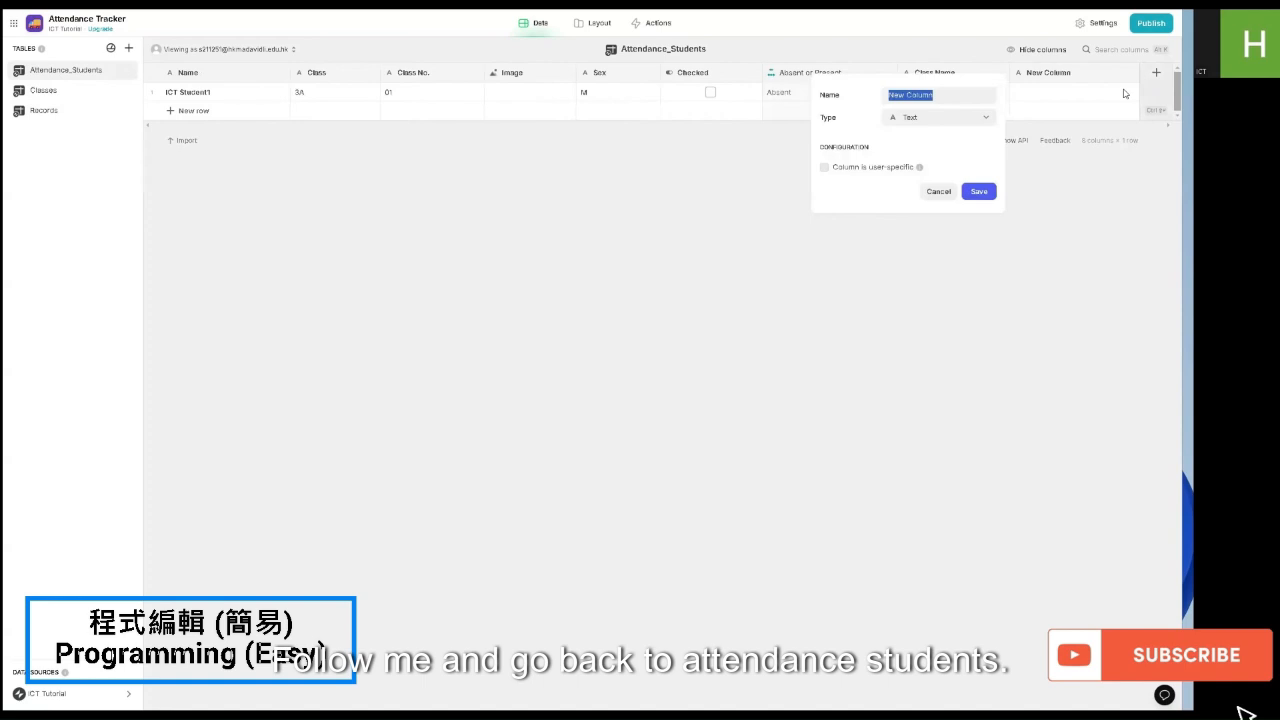
# Step: Add a Make Array column 'Class + Class No' combining Class and Class No., showing 3A 01
pyautogui.click(950, 117)
pyautogui.moveTo(884, 175)
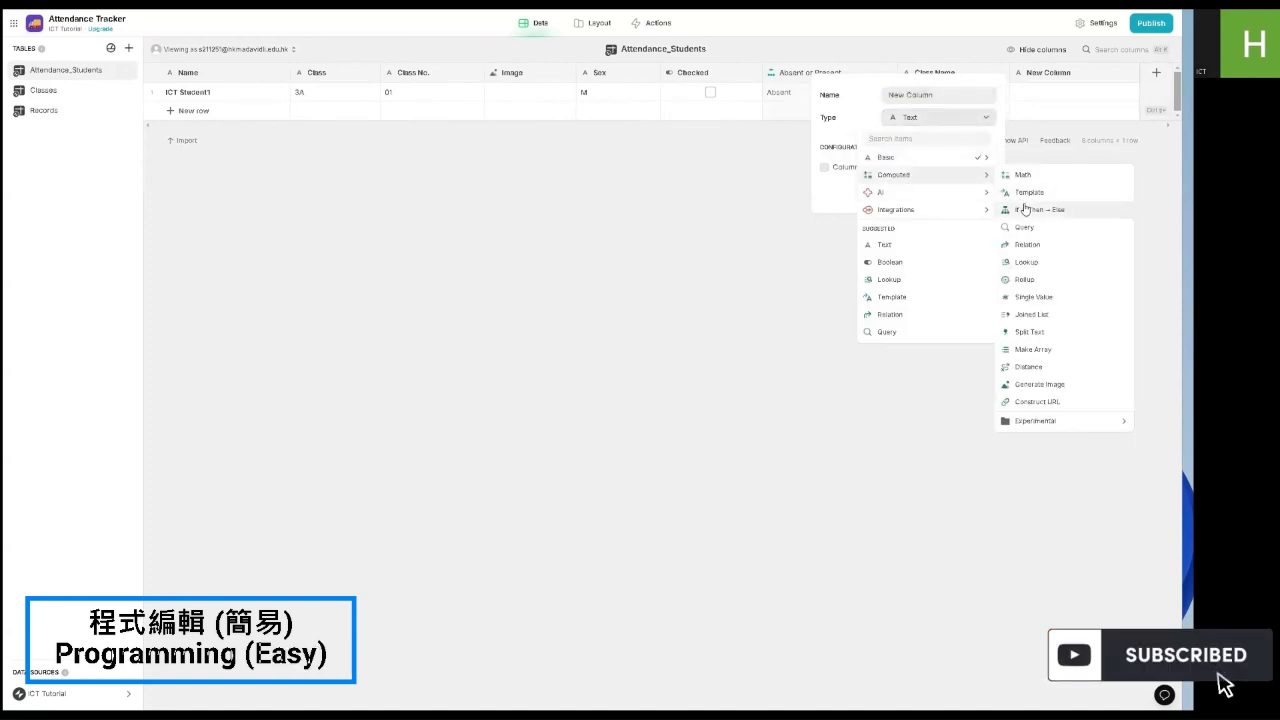
pyautogui.click(1033, 349)
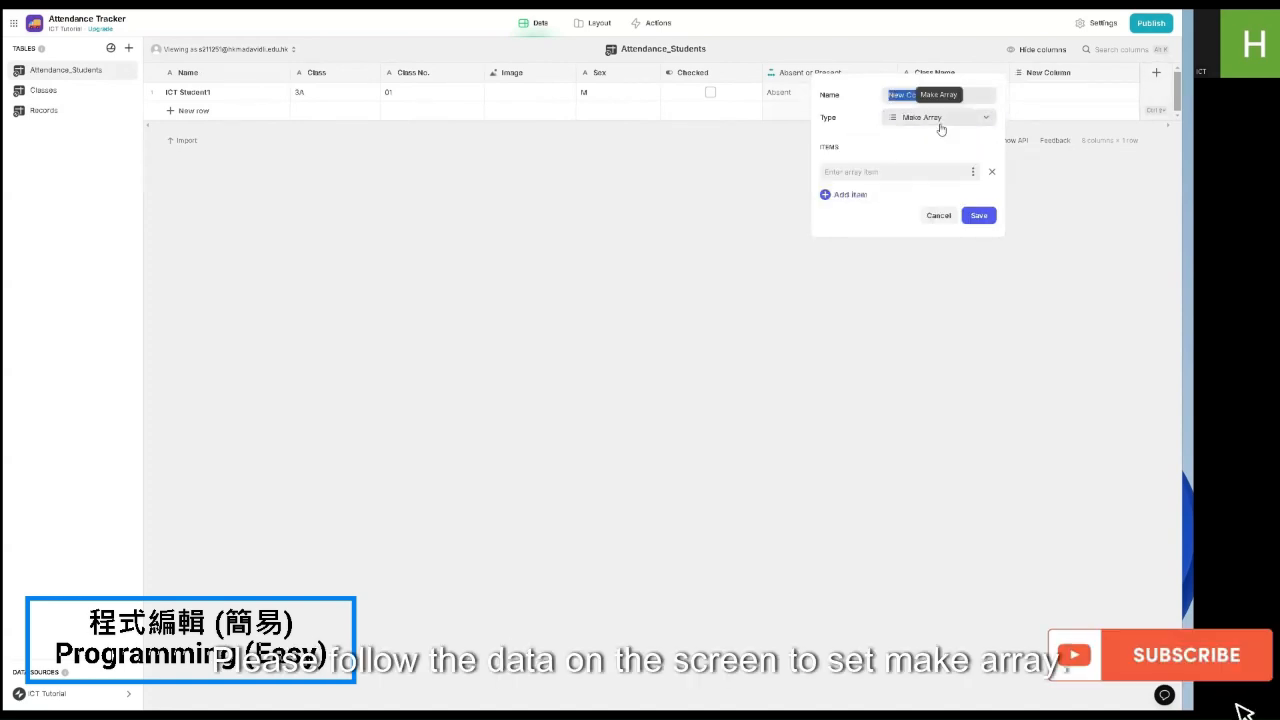
pyautogui.write('C')
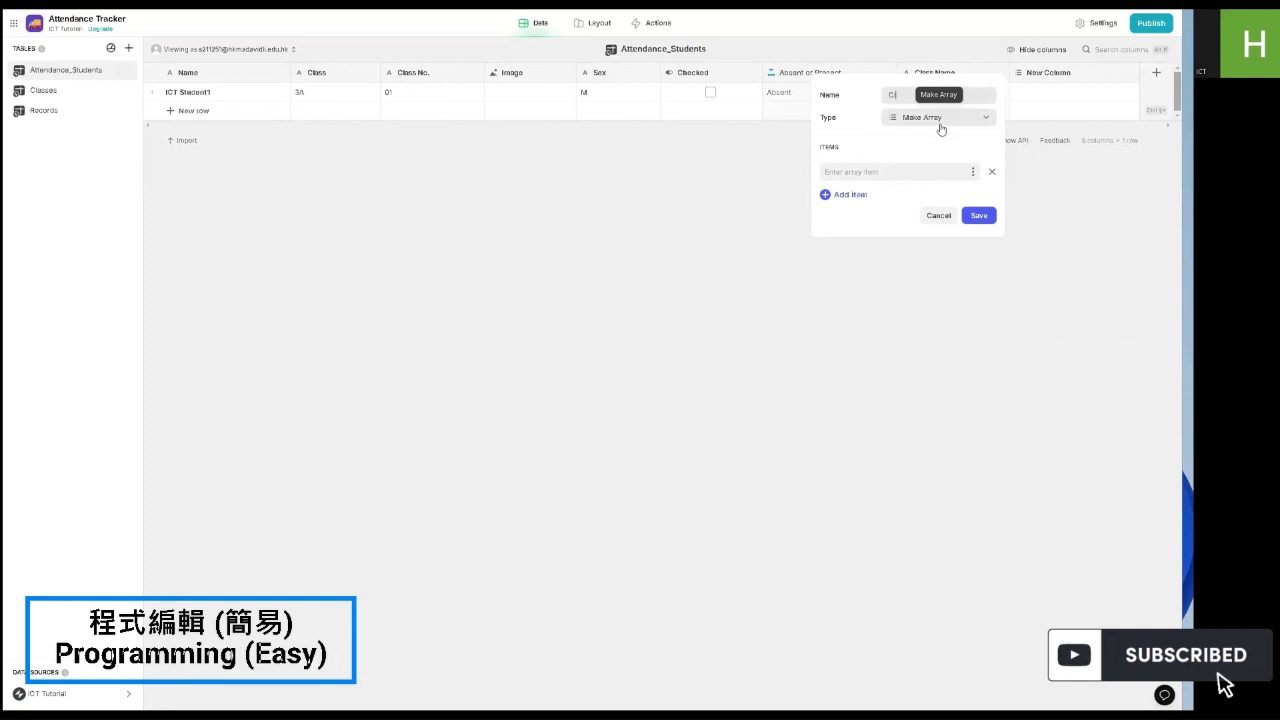
pyautogui.write('lass + Class No')
pyautogui.click(975, 173)
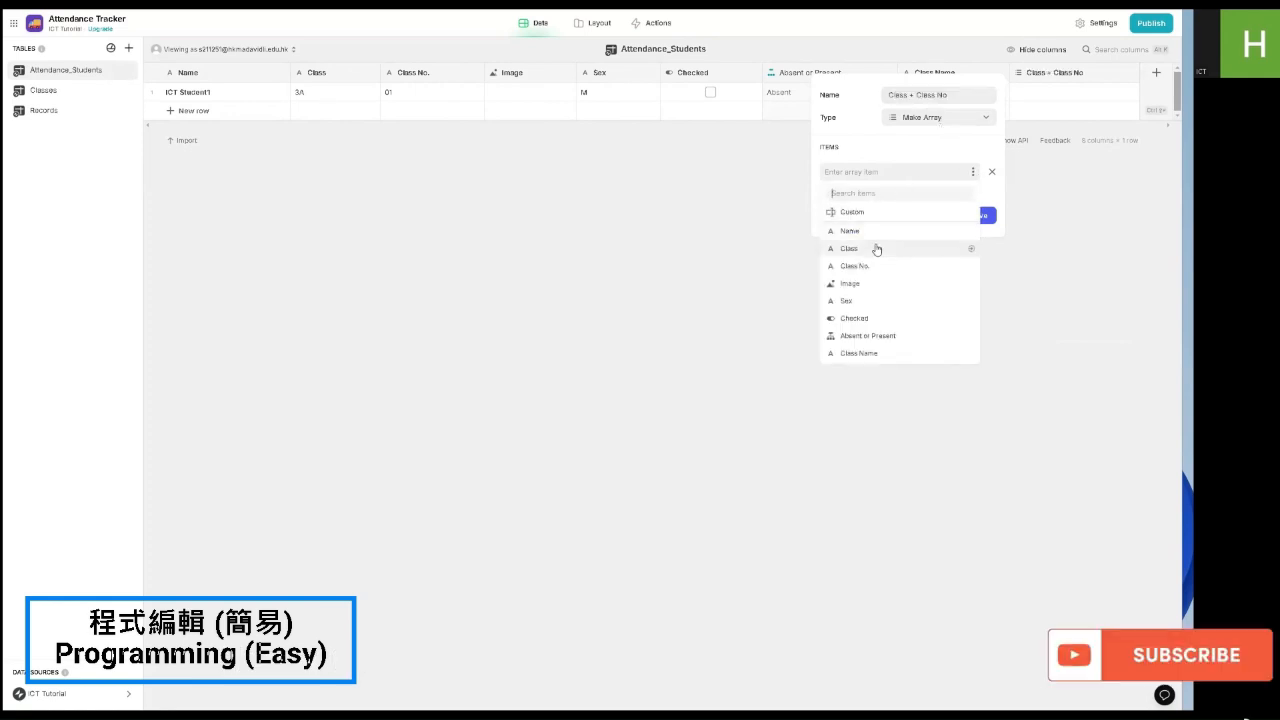
pyautogui.click(876, 248)
pyautogui.click(848, 196)
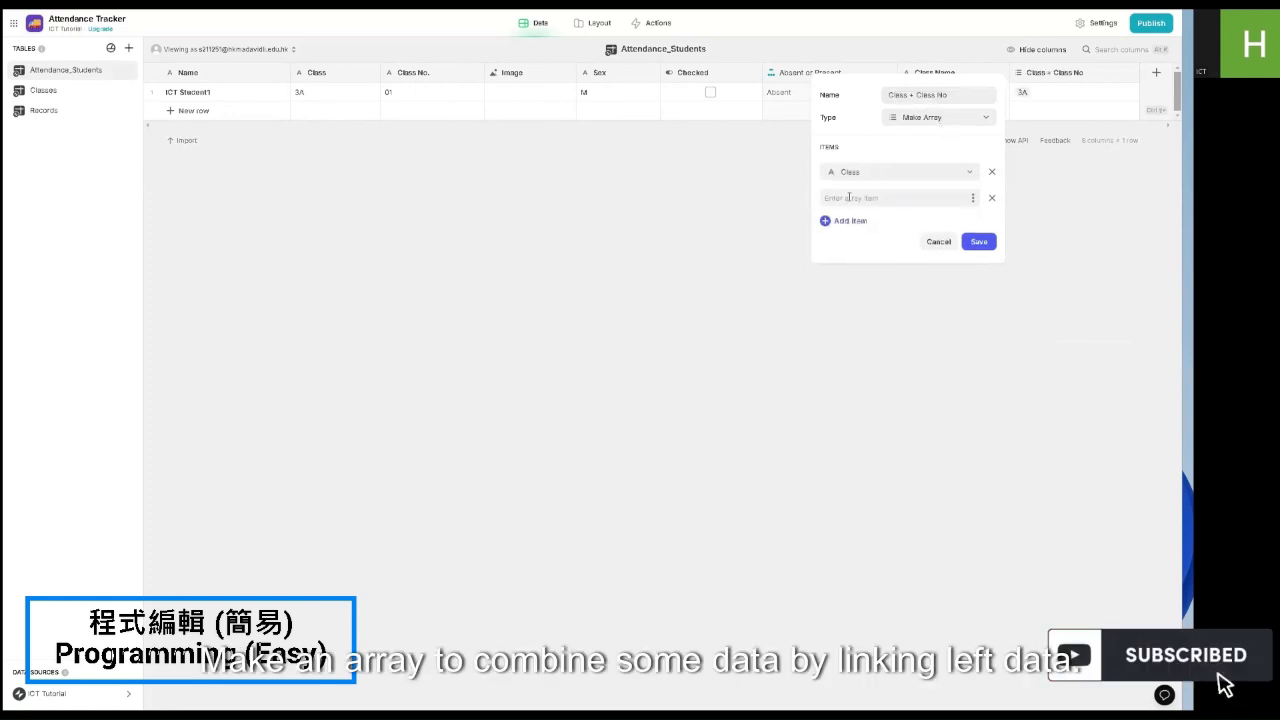
pyautogui.click(971, 202)
pyautogui.click(914, 300)
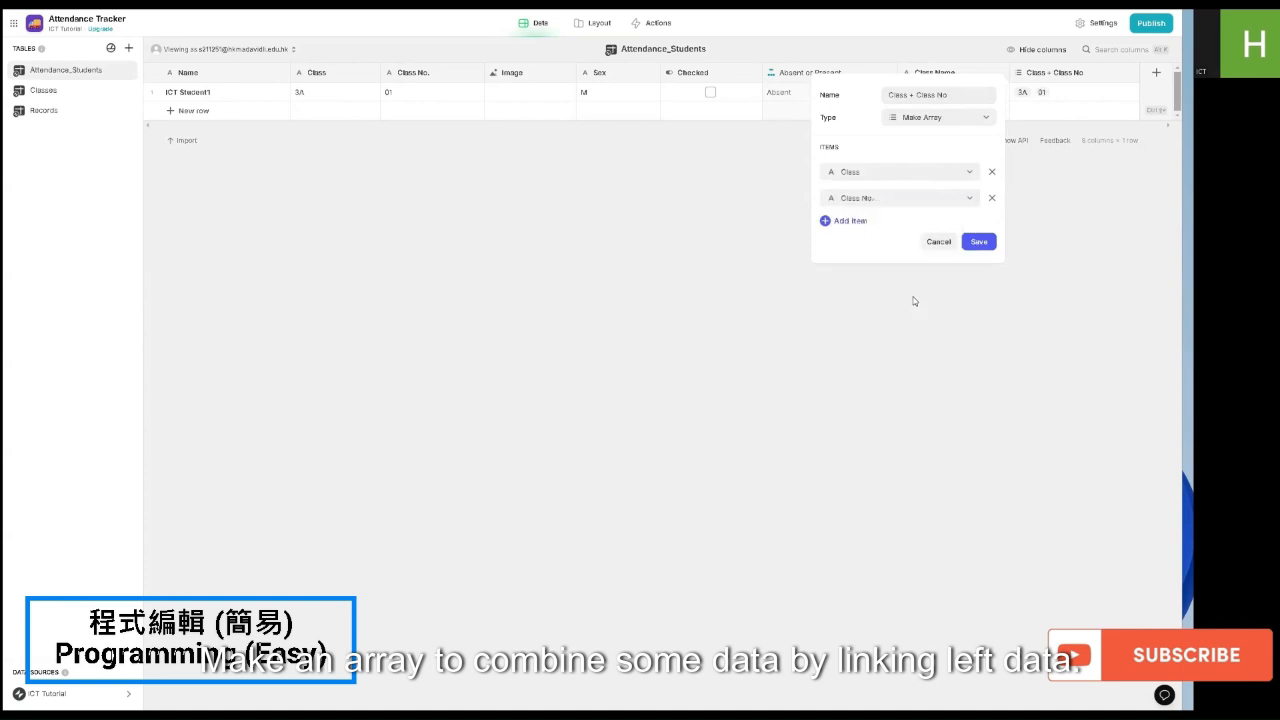
pyautogui.click(967, 242)
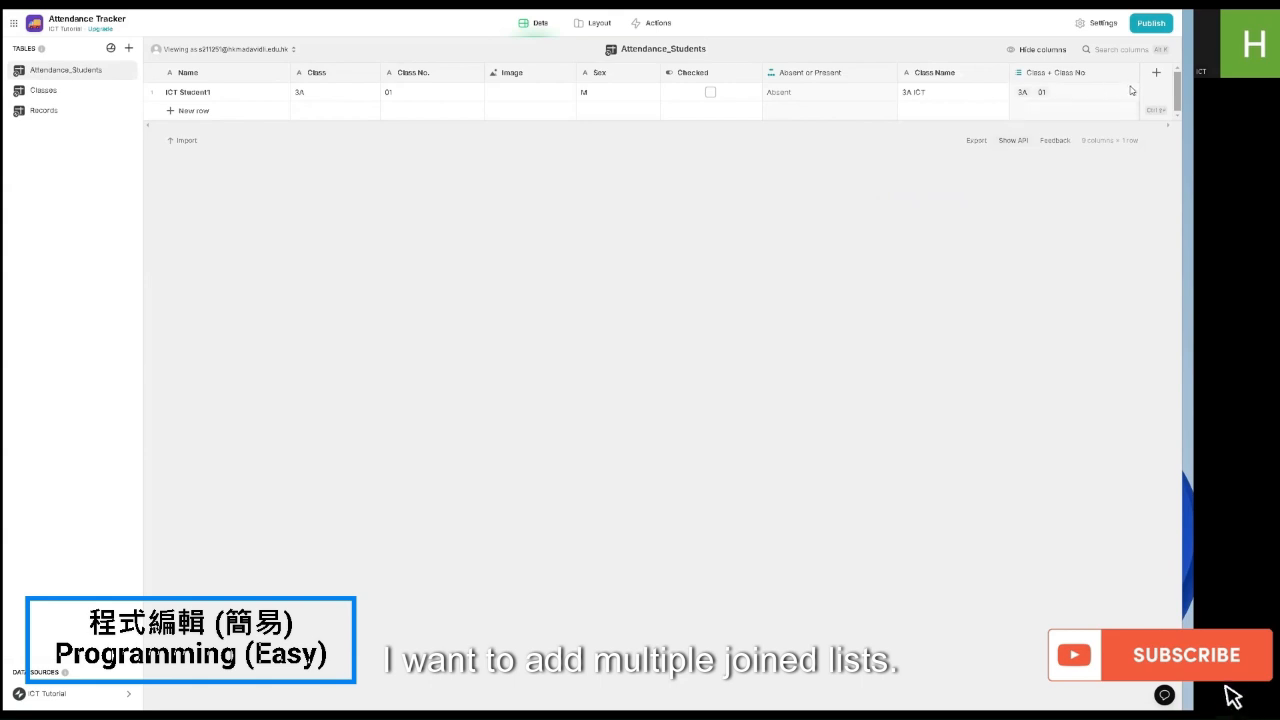
# Step: Add a Joined List column 'Class & No' joining Class + Class No with no separator, giving 3A01
pyautogui.click(1156, 72)
pyautogui.click(965, 118)
pyautogui.moveTo(925, 174)
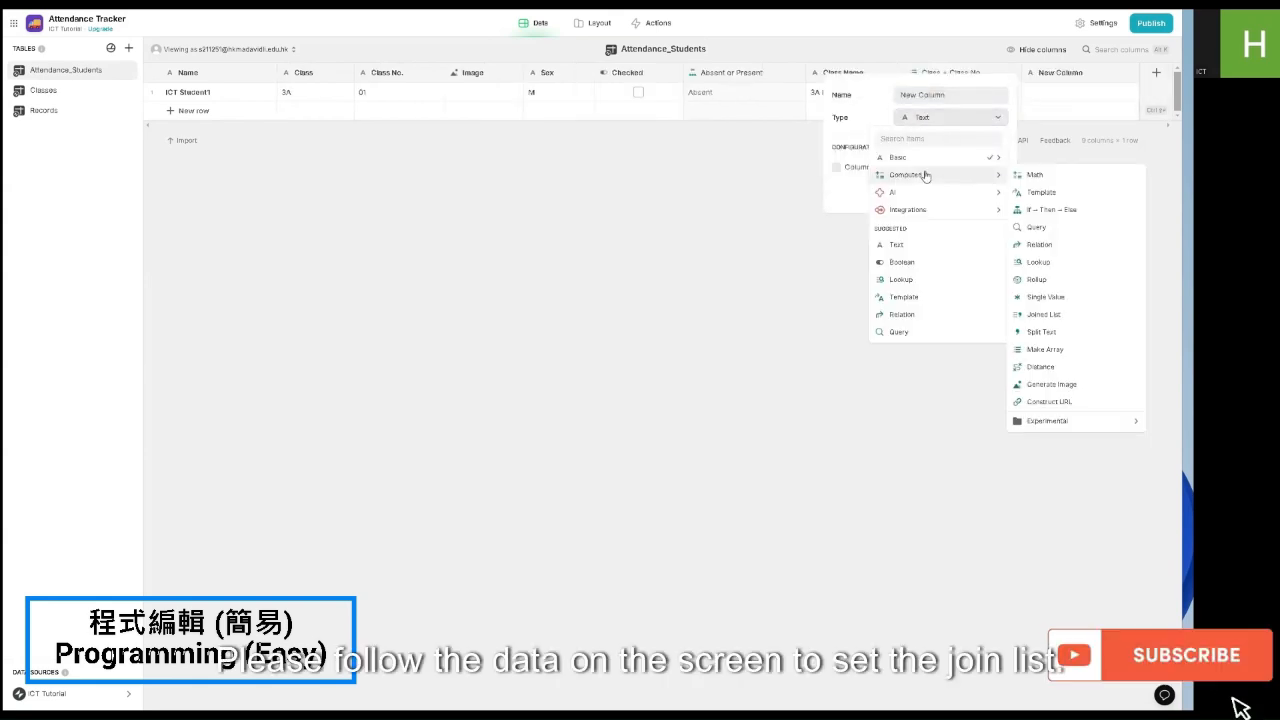
pyautogui.click(1043, 314)
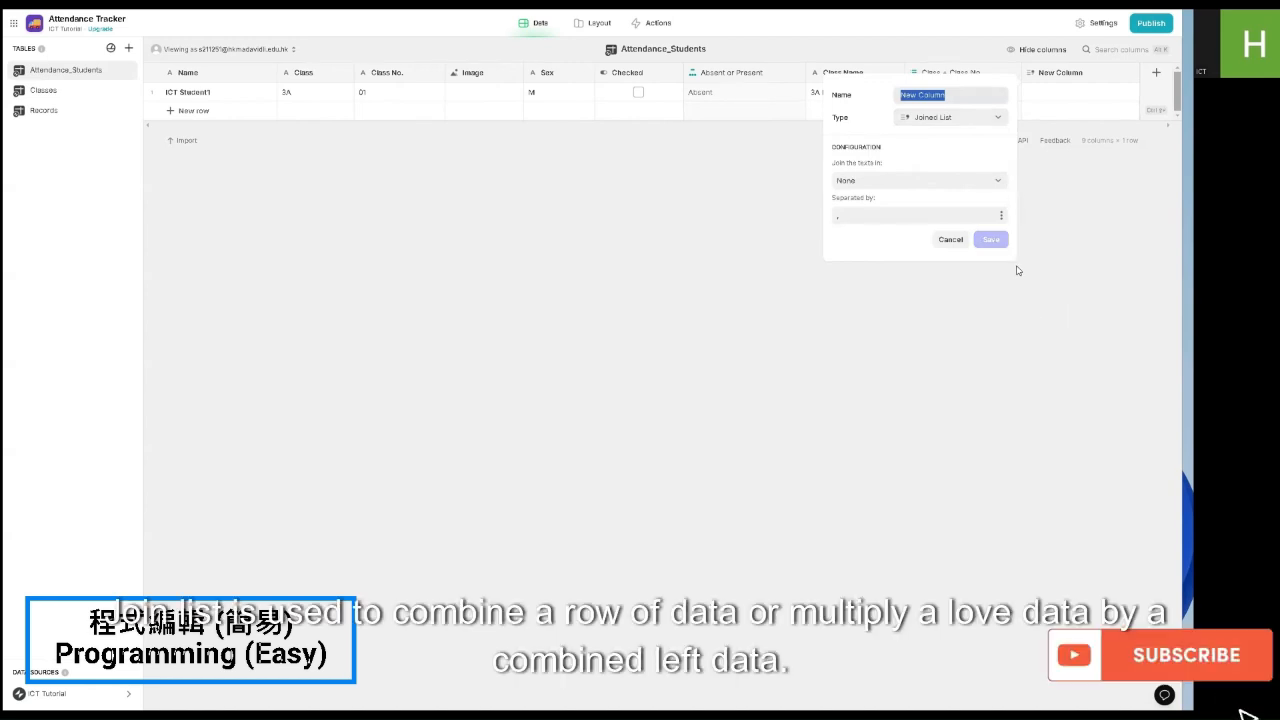
pyautogui.click(894, 182)
pyautogui.click(889, 220)
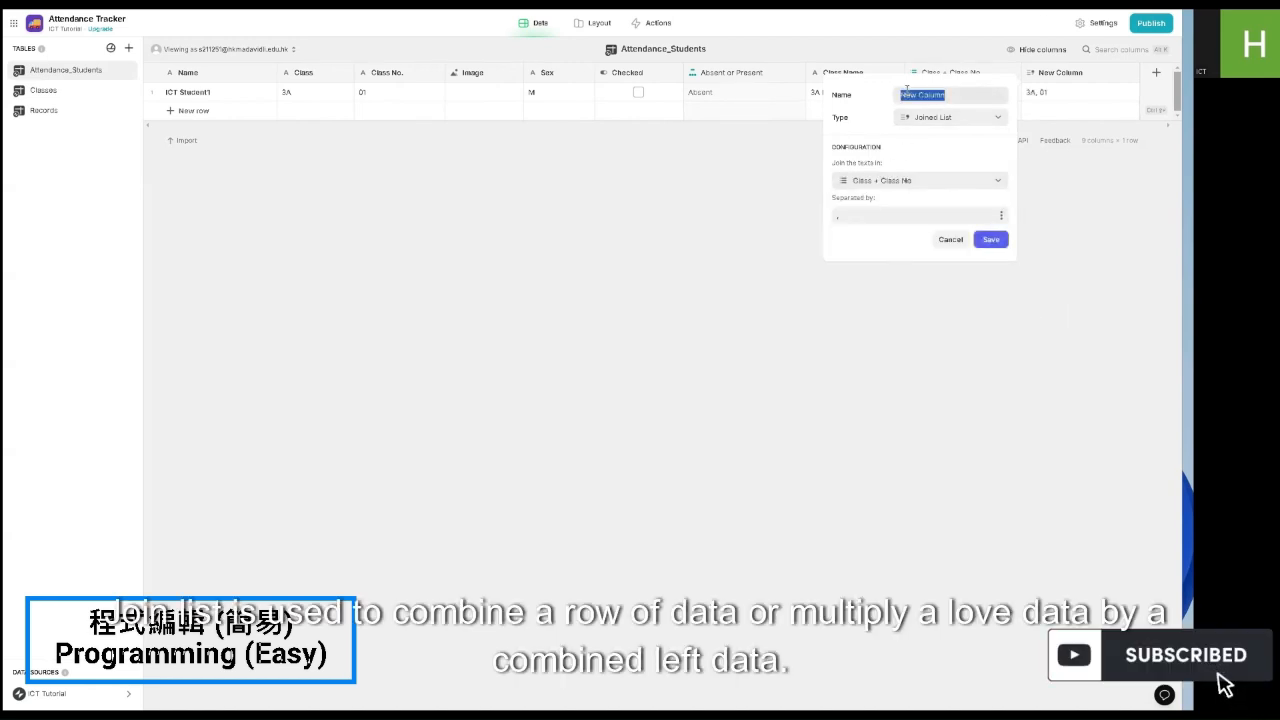
pyautogui.write('Class + No')
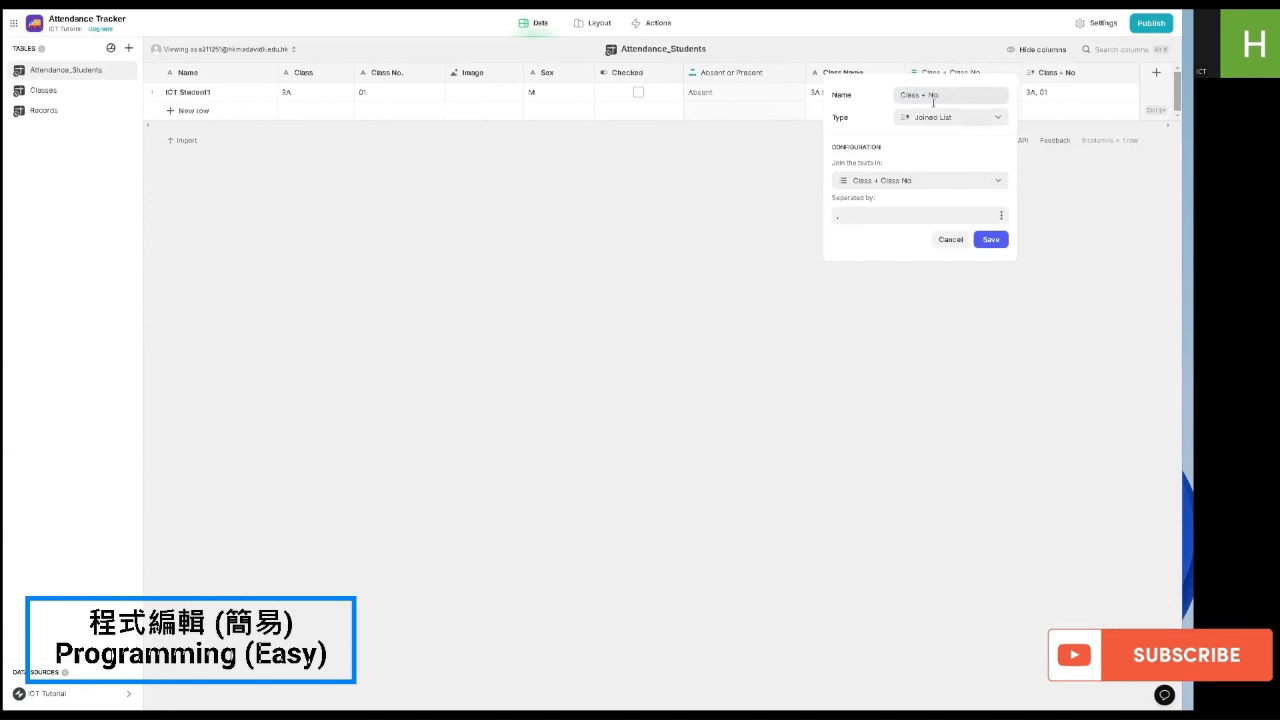
pyautogui.write('&')
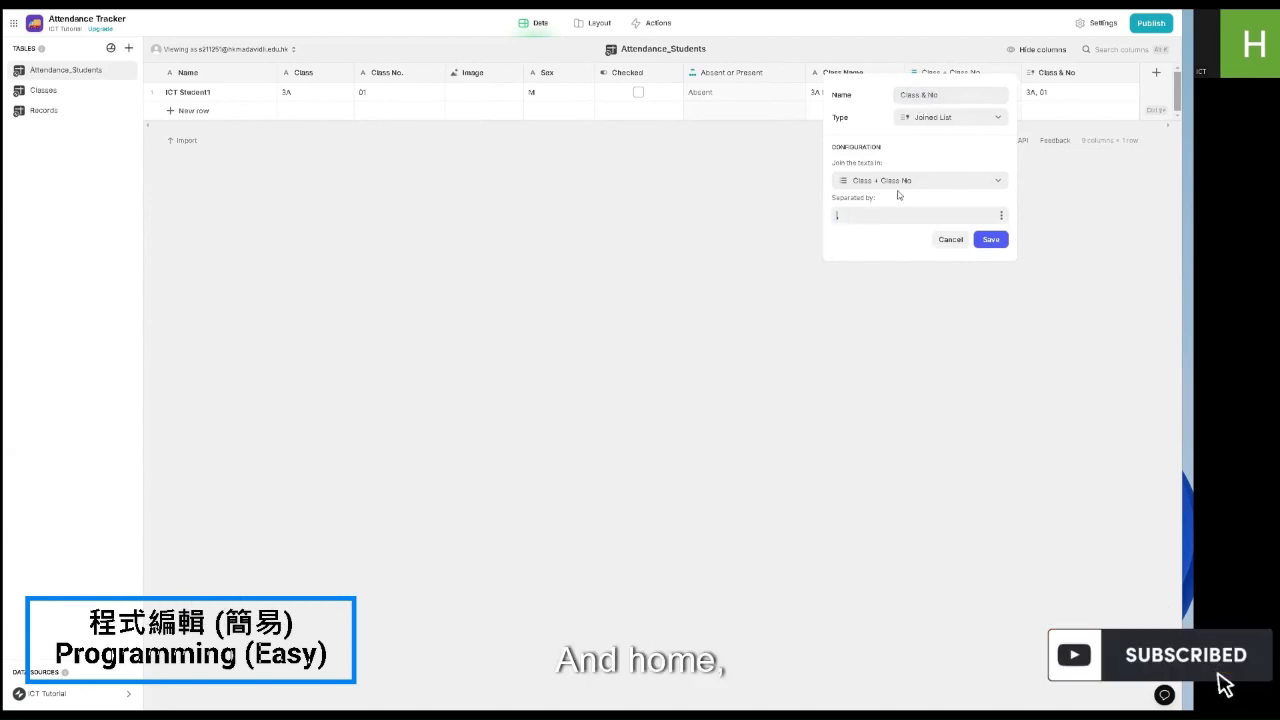
pyautogui.press('BackSpace')
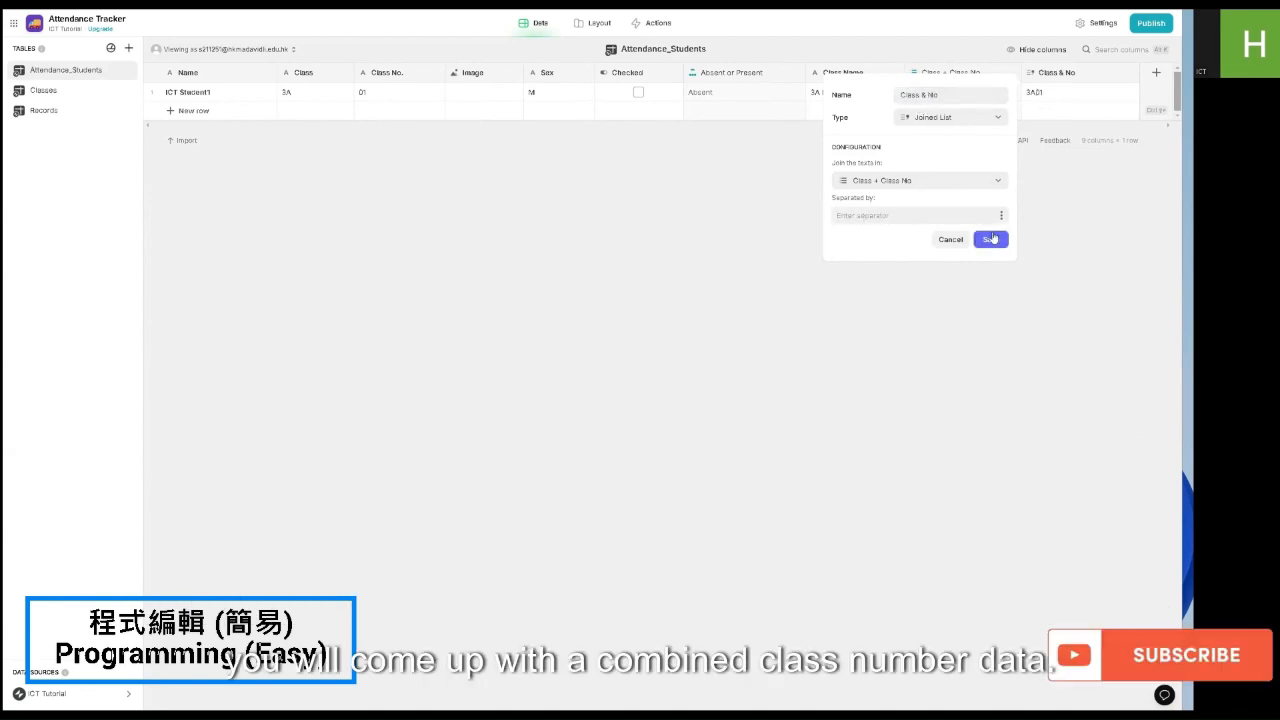
pyautogui.click(990, 239)
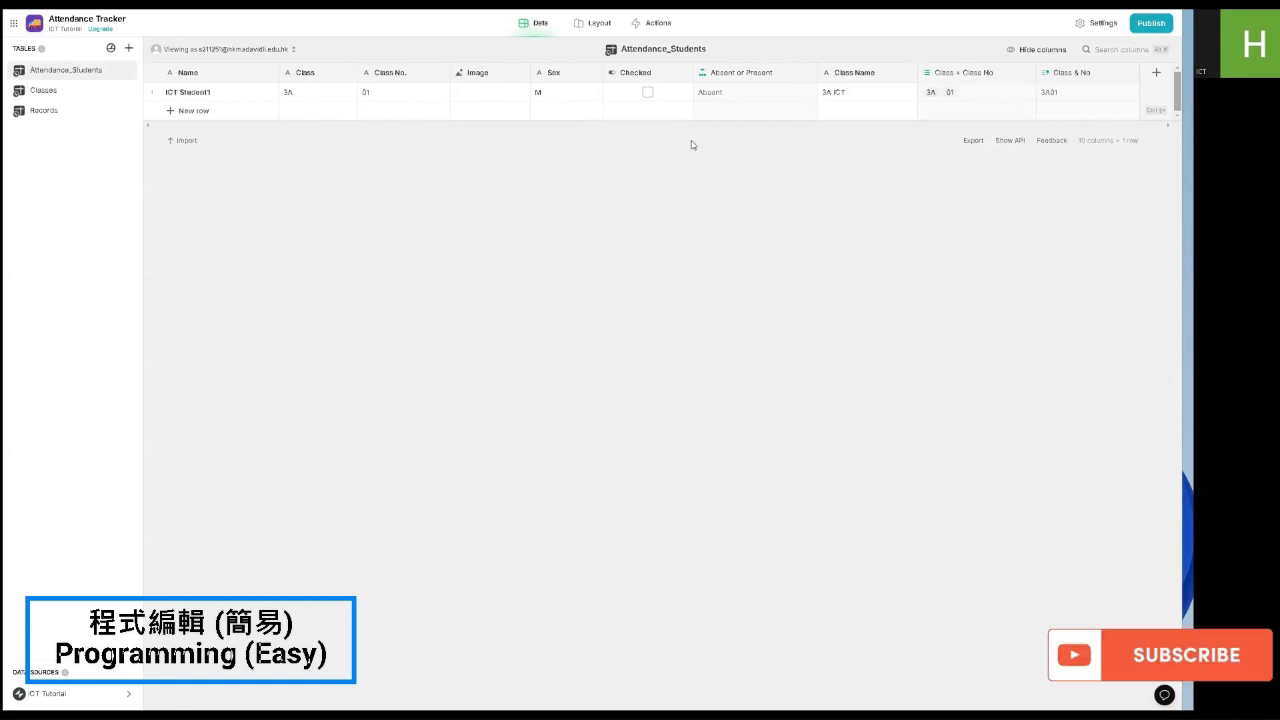
pyautogui.click(1152, 76)
# Step: Make an If-Then-Else column 'Present?' that returns Class & No when Checked is ticked
pyautogui.click(992, 118)
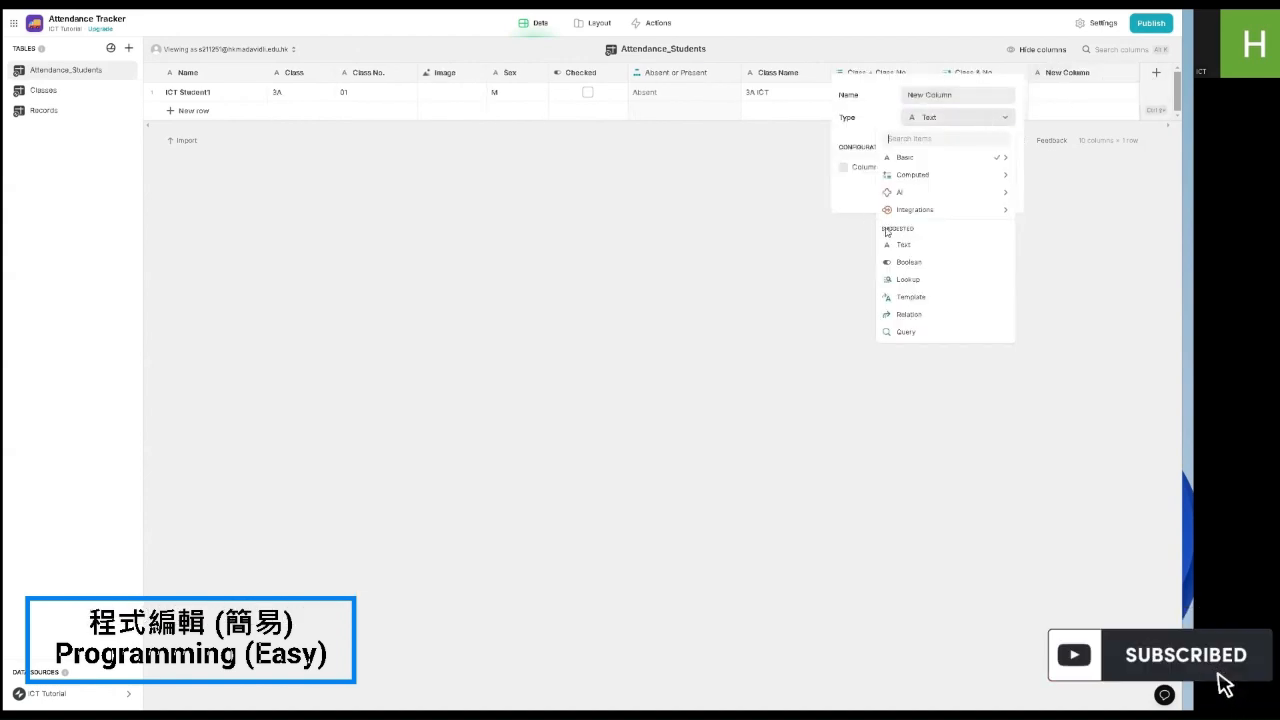
pyautogui.moveTo(912, 174)
pyautogui.click(1080, 211)
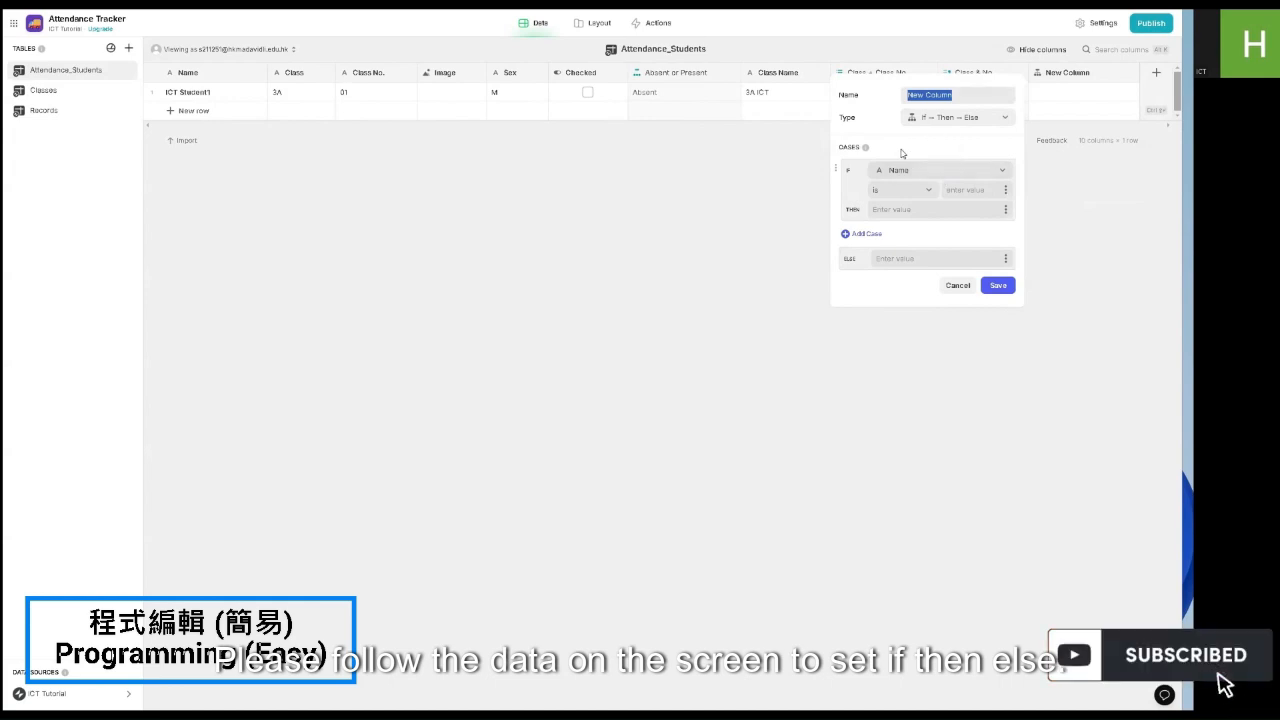
pyautogui.write('SA')
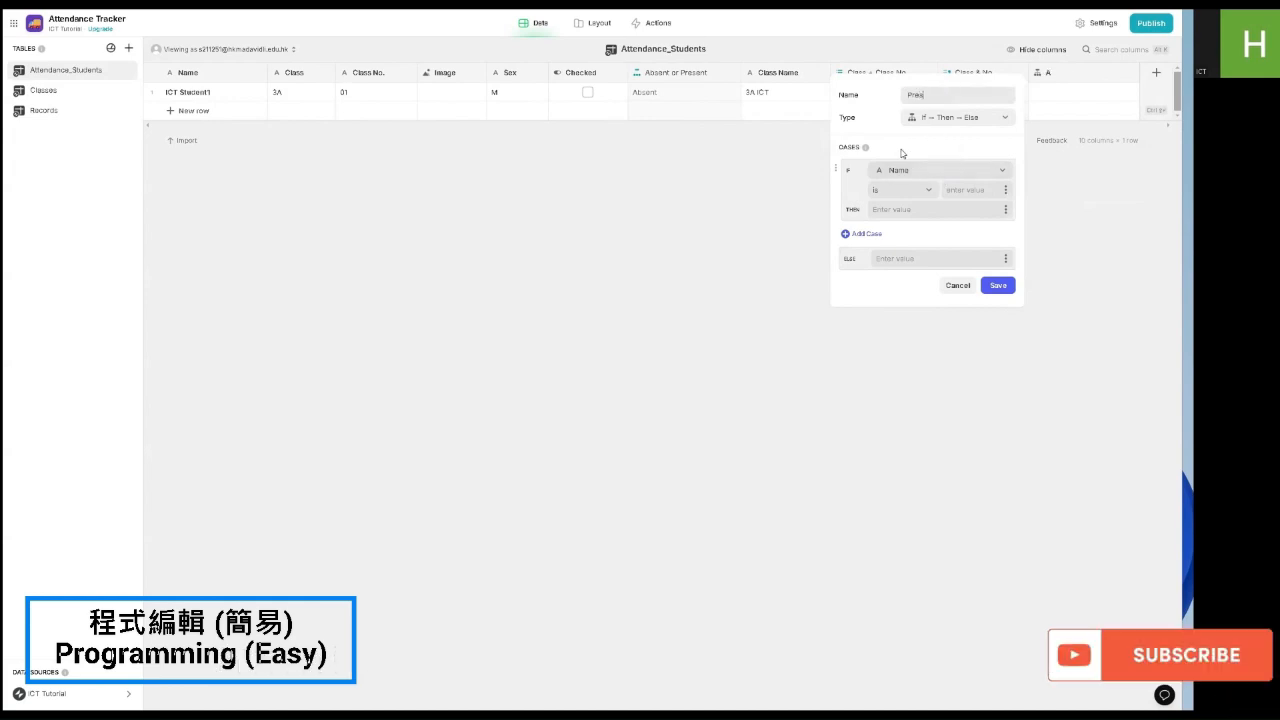
pyautogui.click(900, 174)
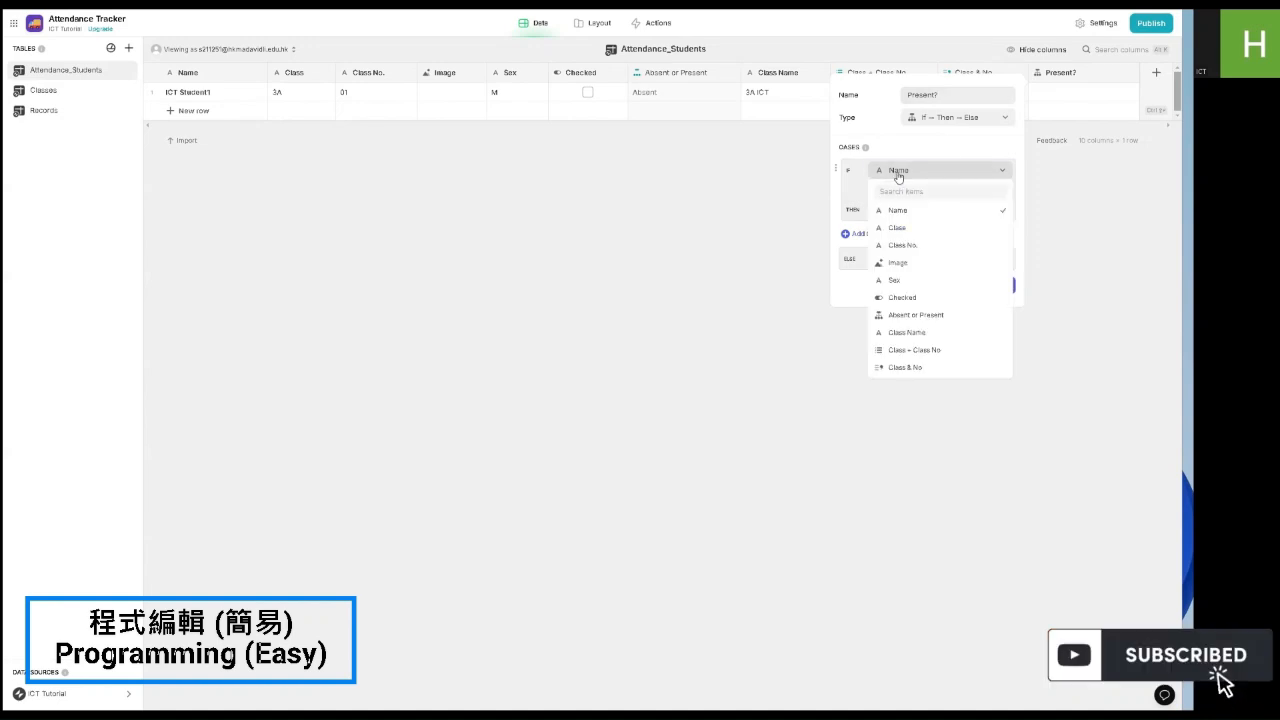
pyautogui.click(911, 301)
pyautogui.click(899, 195)
pyautogui.click(898, 278)
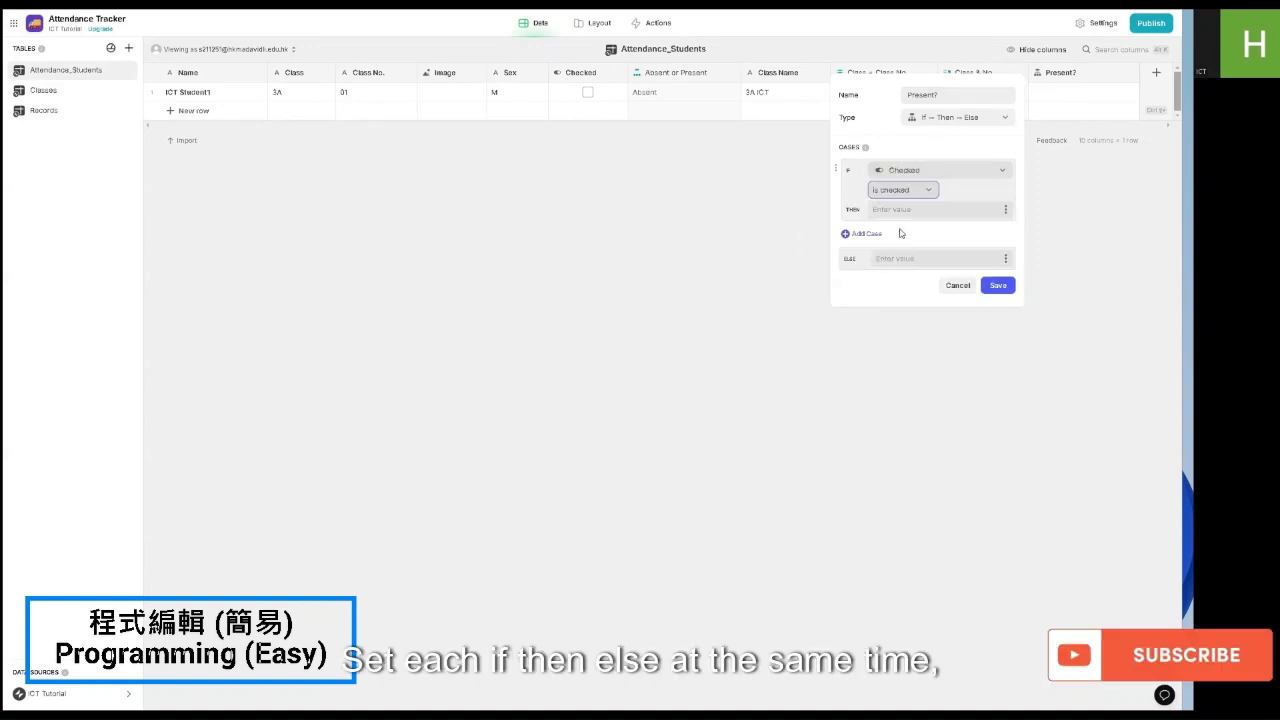
pyautogui.click(1006, 211)
pyautogui.click(898, 408)
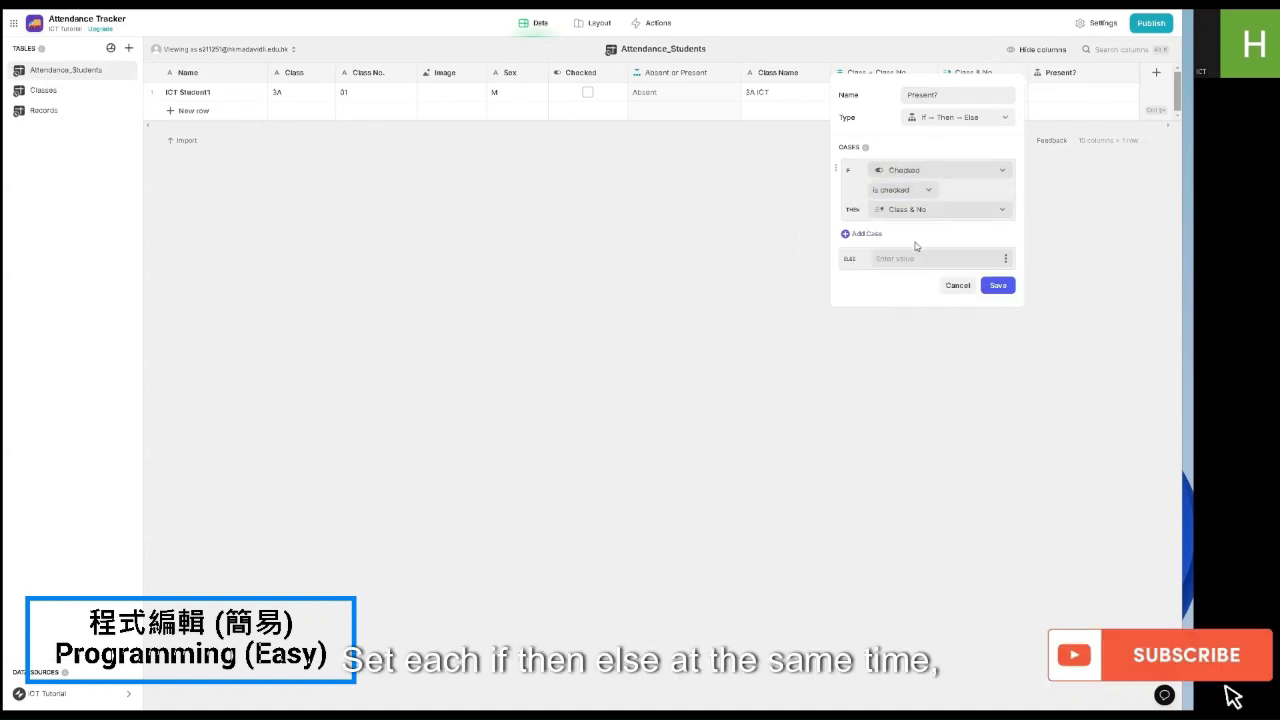
pyautogui.click(998, 285)
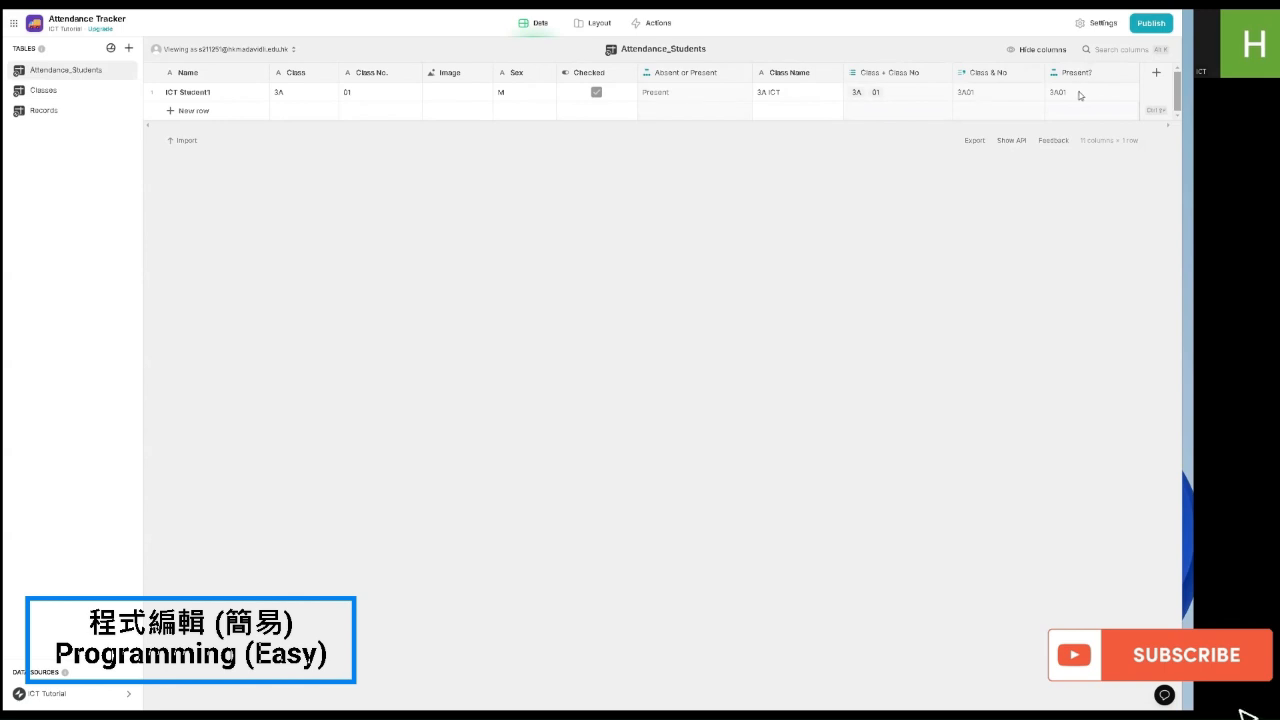
# Step: Add a Joined List column 'All Present Students' joining the Present? values
pyautogui.click(1156, 72)
pyautogui.click(934, 117)
pyautogui.moveTo(931, 174)
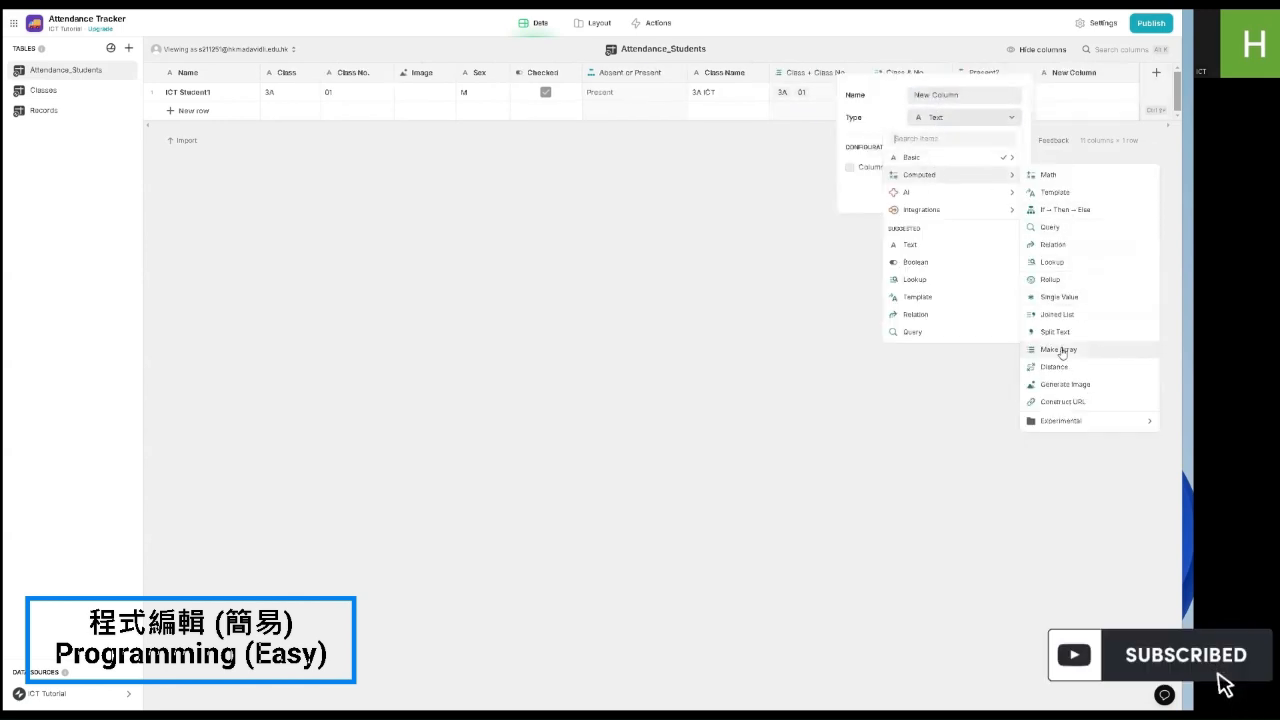
pyautogui.click(1057, 314)
pyautogui.click(925, 180)
pyautogui.moveTo(921, 240)
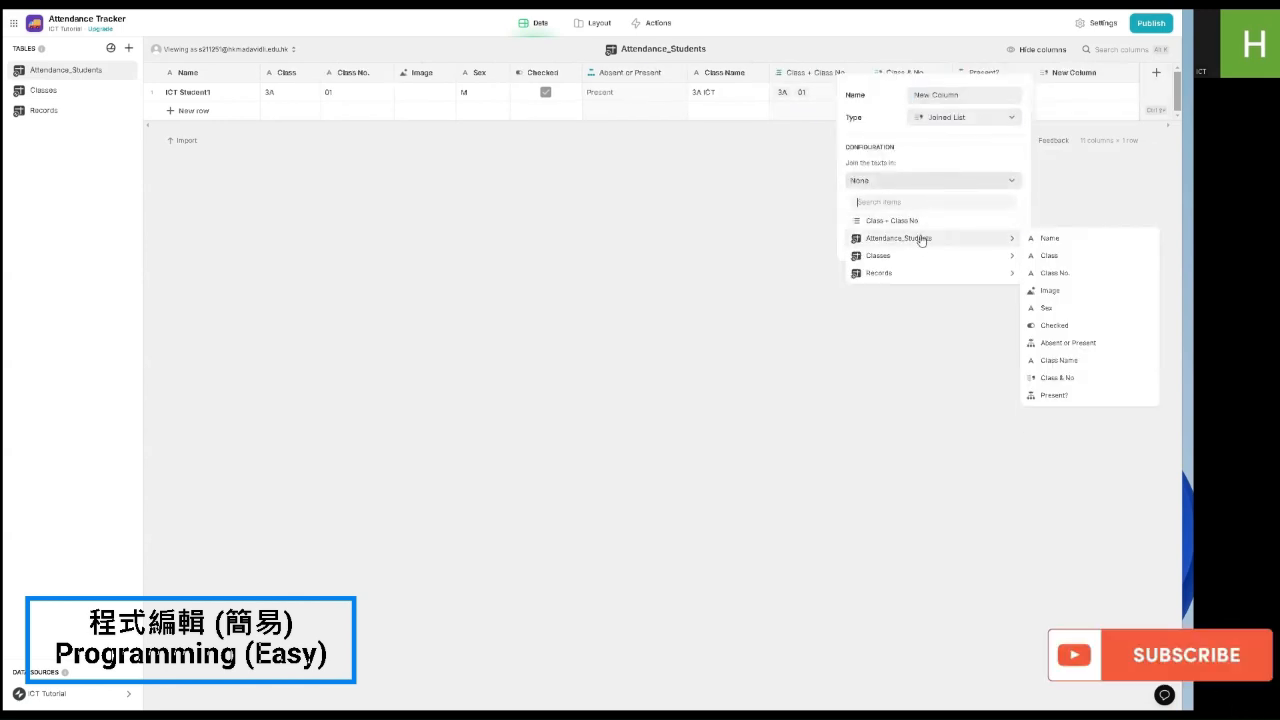
pyautogui.click(1048, 393)
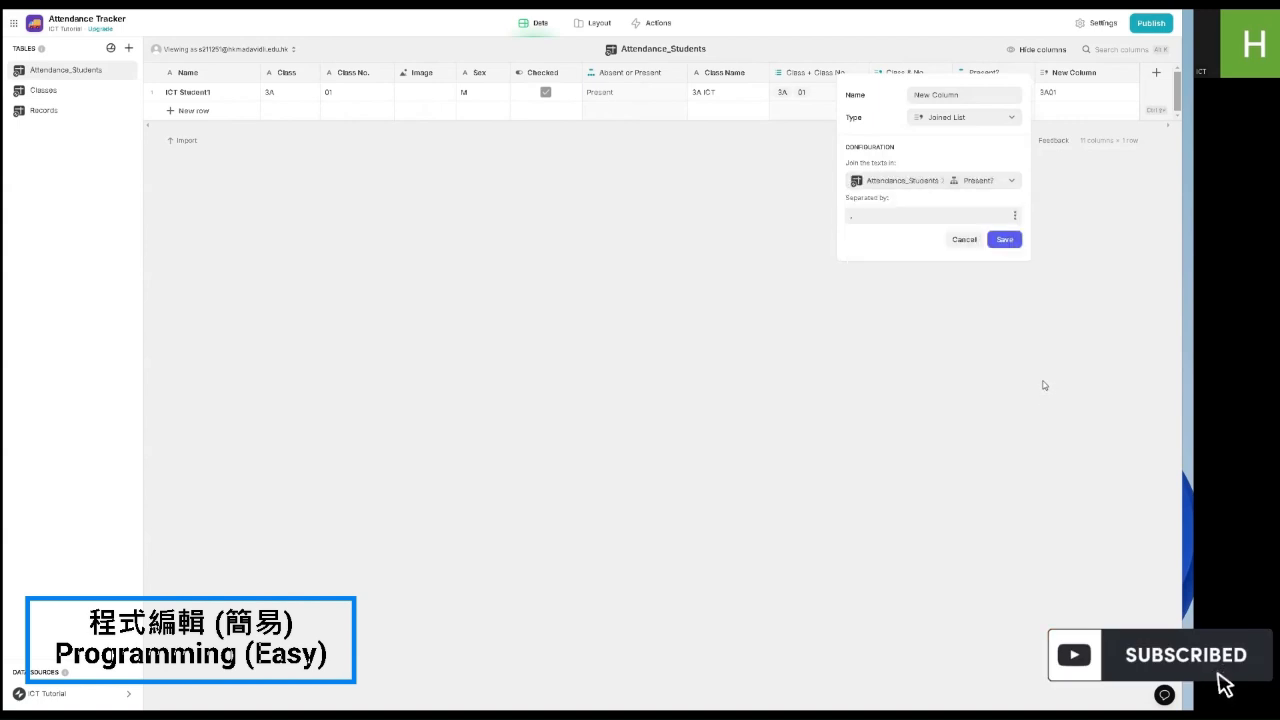
pyautogui.click(983, 95)
pyautogui.write('All Pre')
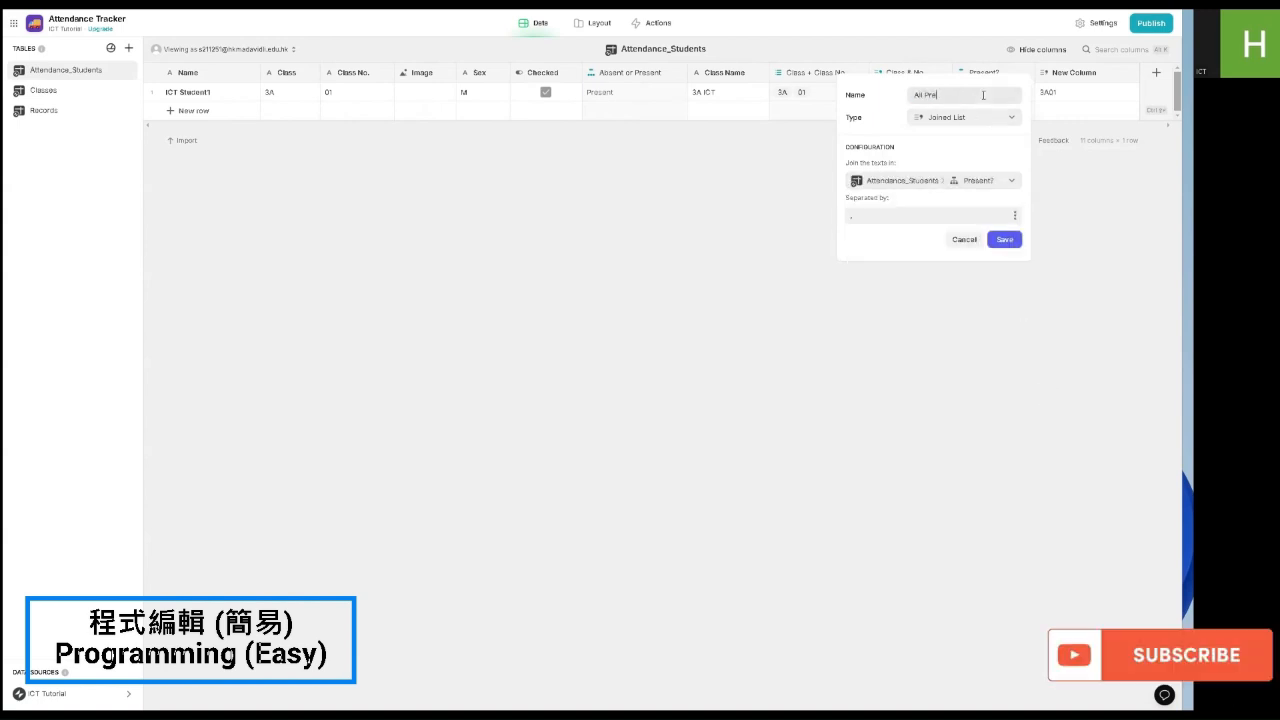
pyautogui.write('sent Students')
pyautogui.click(998, 241)
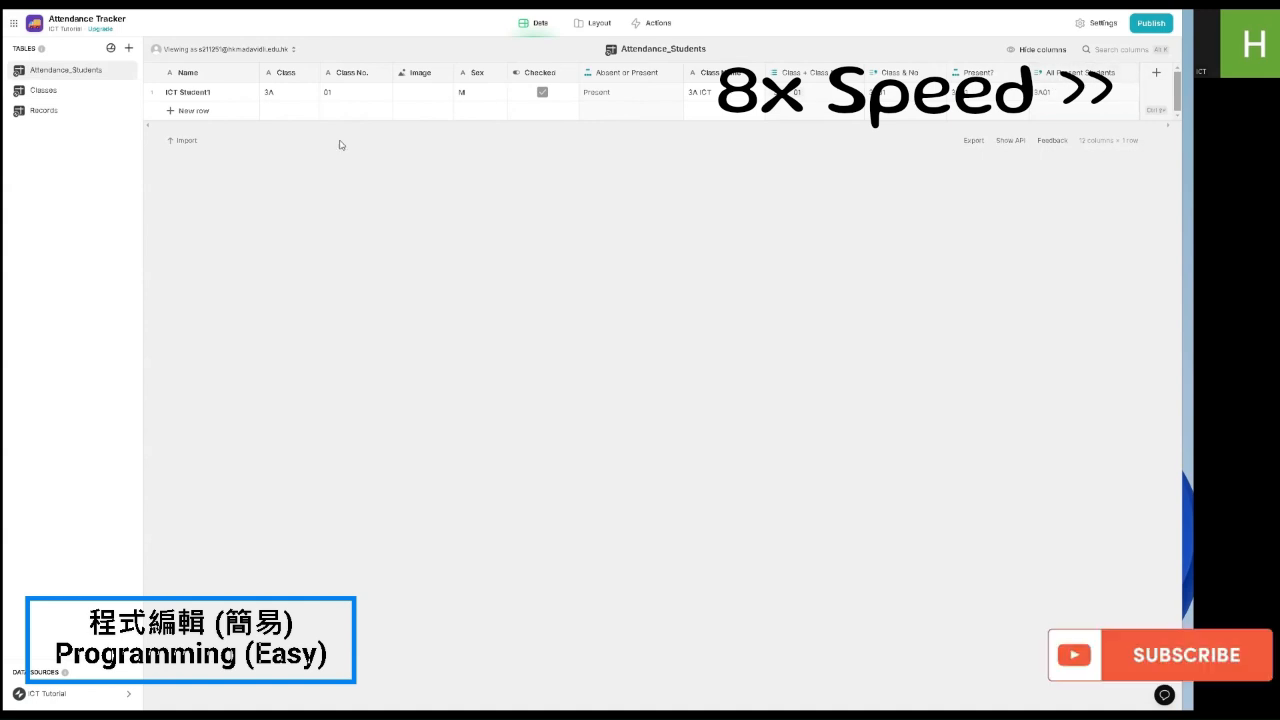
# Step: Test with a checked 'Student 2' row in class 3A, number 02, then delete it
pyautogui.click(189, 110)
pyautogui.write('Student 2')
pyautogui.click(542, 112)
pyautogui.click(289, 112)
pyautogui.write('3A')
pyautogui.click(343, 112)
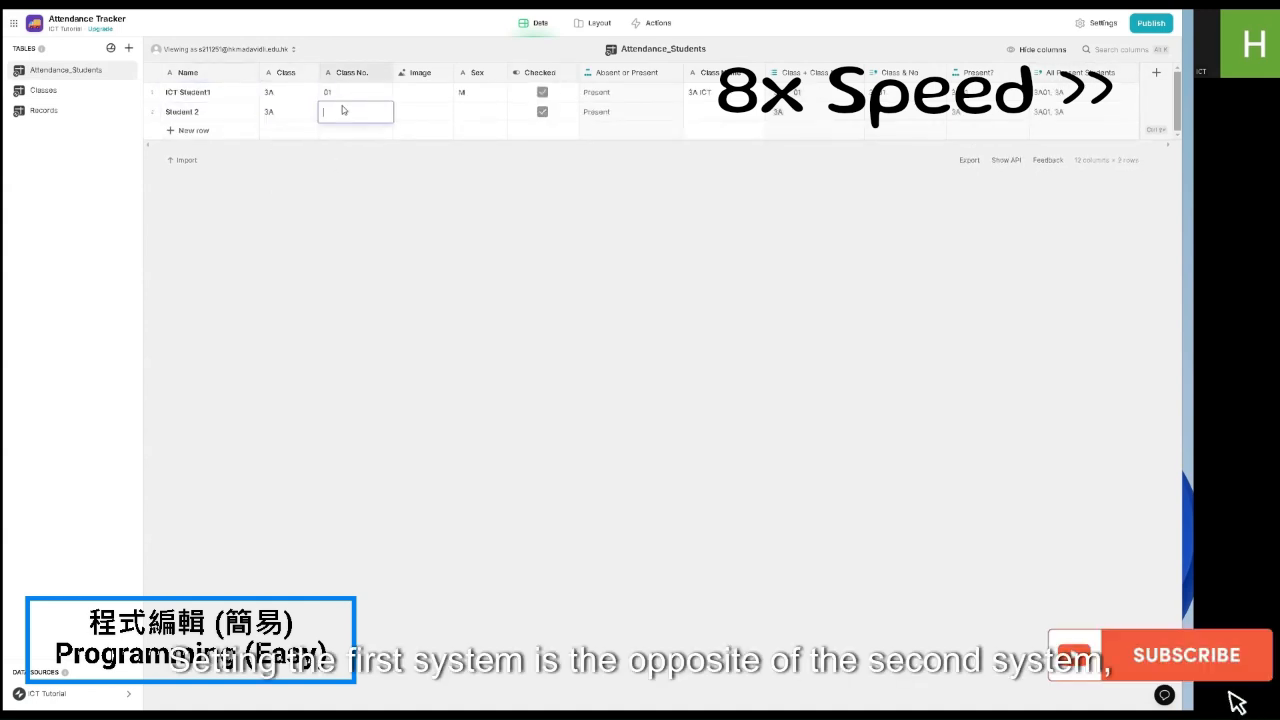
pyautogui.write('02')
pyautogui.click(152, 112)
pyautogui.press('Delete')
pyautogui.click(679, 384)
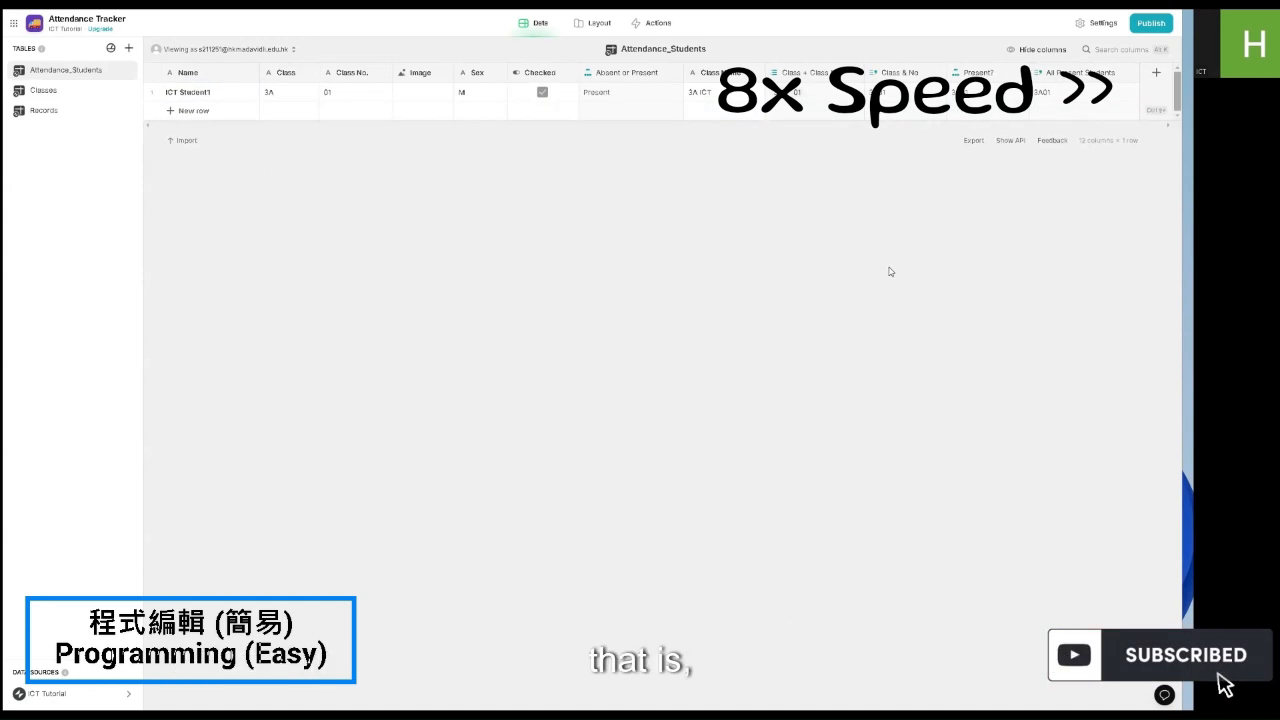
# Step: Duplicate Present? as 'Absent?', applying when Checked is unticked, and move it right
pyautogui.click(1156, 73)
pyautogui.click(1125, 93)
pyautogui.rightClick(972, 80)
pyautogui.click(912, 144)
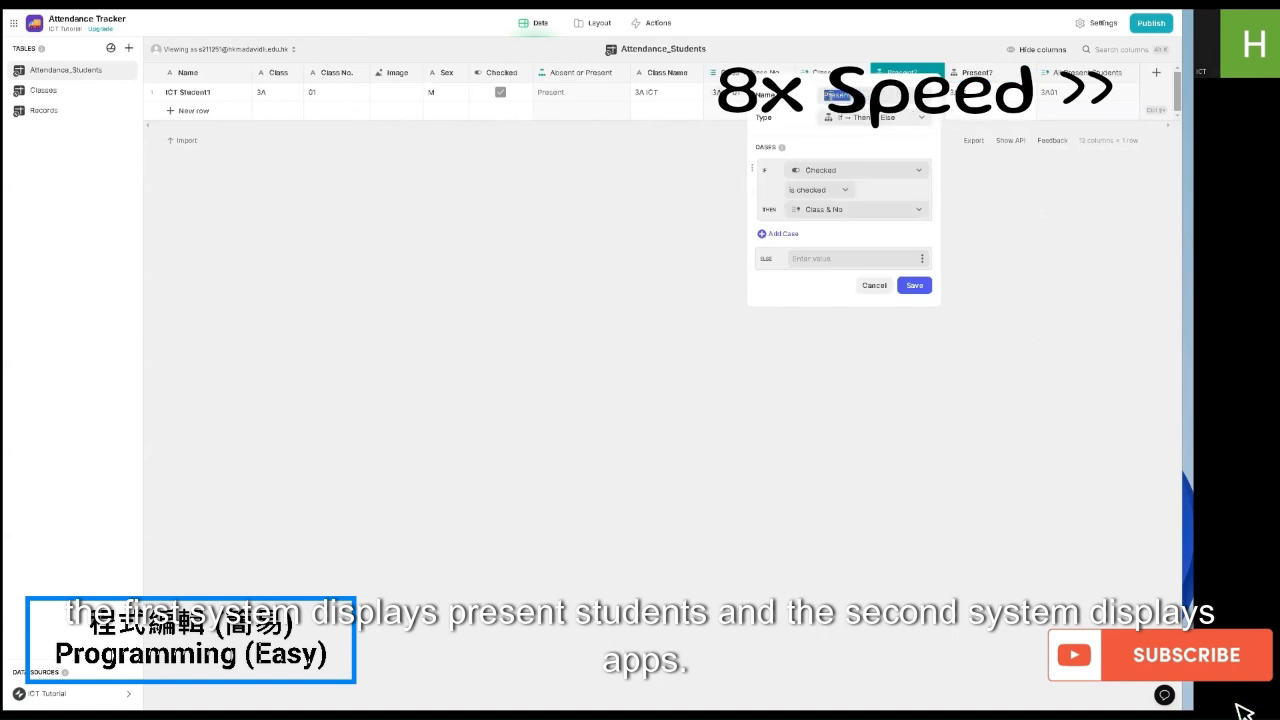
pyautogui.write('Absent?')
pyautogui.click(820, 190)
pyautogui.click(789, 294)
pyautogui.click(914, 286)
pyautogui.moveTo(976, 73); pyautogui.dragTo(1095, 73)
# Step: Duplicate All Present Students as 'All Absent Students' joining the Absent? values
pyautogui.rightClick(1000, 73)
pyautogui.click(968, 144)
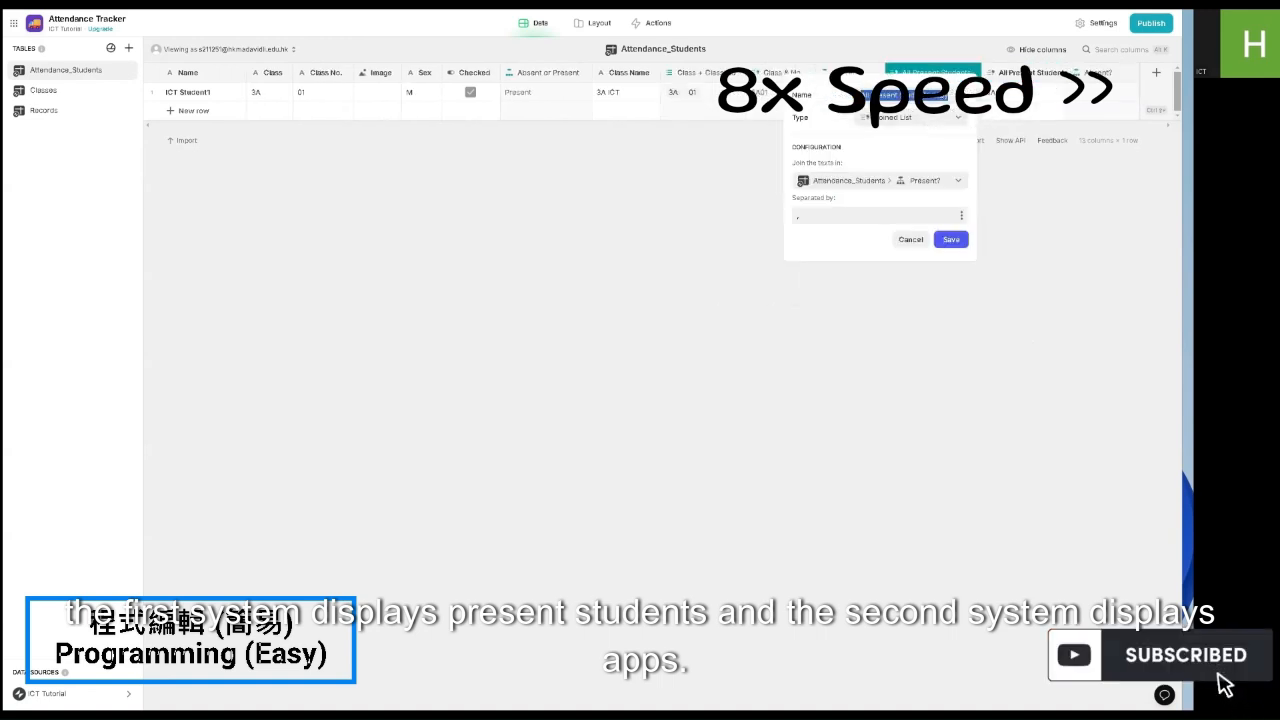
pyautogui.doubleClick(890, 95)
pyautogui.write('Absent')
pyautogui.click(880, 181)
pyautogui.click(999, 430)
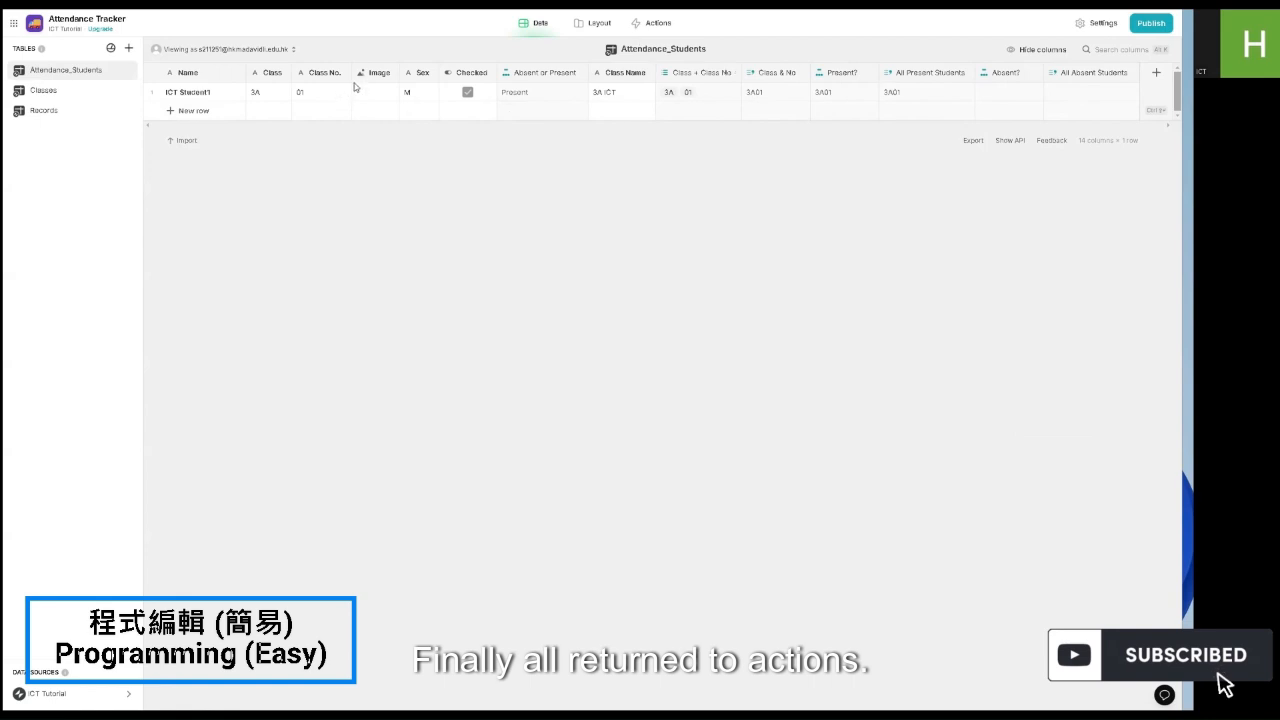
# Step: Replace the Submit action's Shuffle order step with an Add row step into Records
pyautogui.click(650, 23)
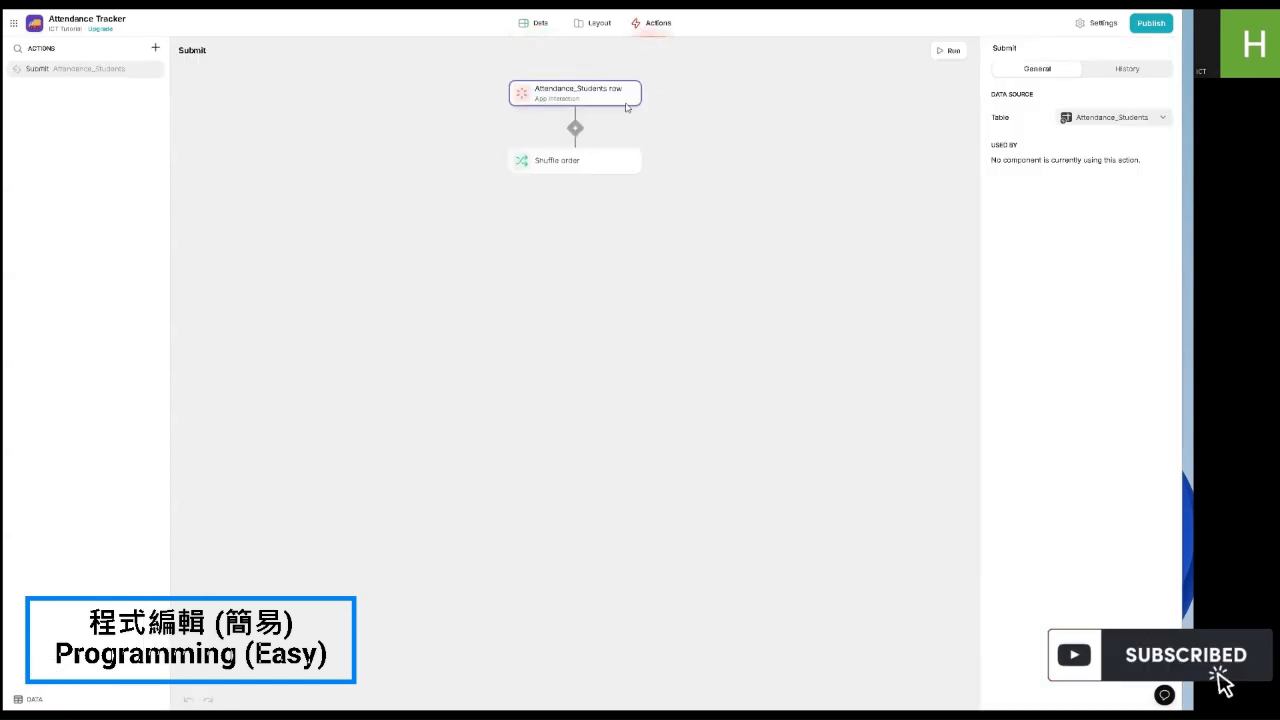
pyautogui.click(605, 163)
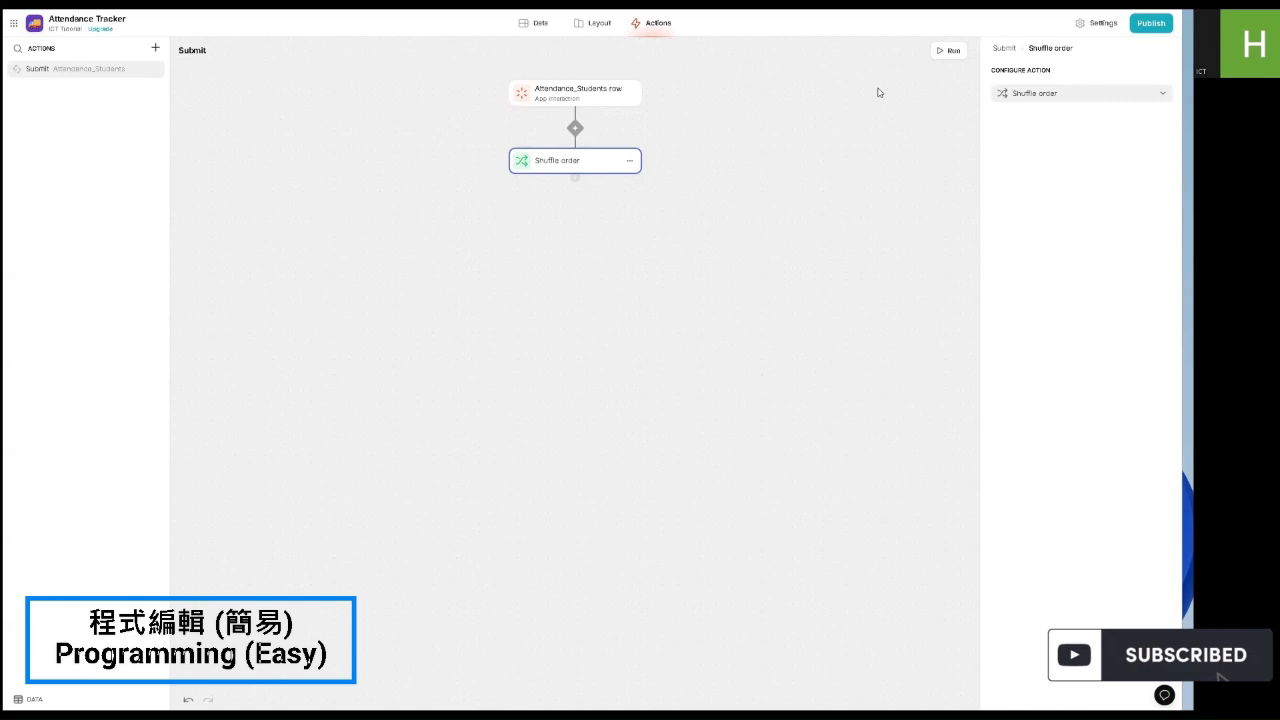
pyautogui.click(1050, 93)
pyautogui.moveTo(1030, 150)
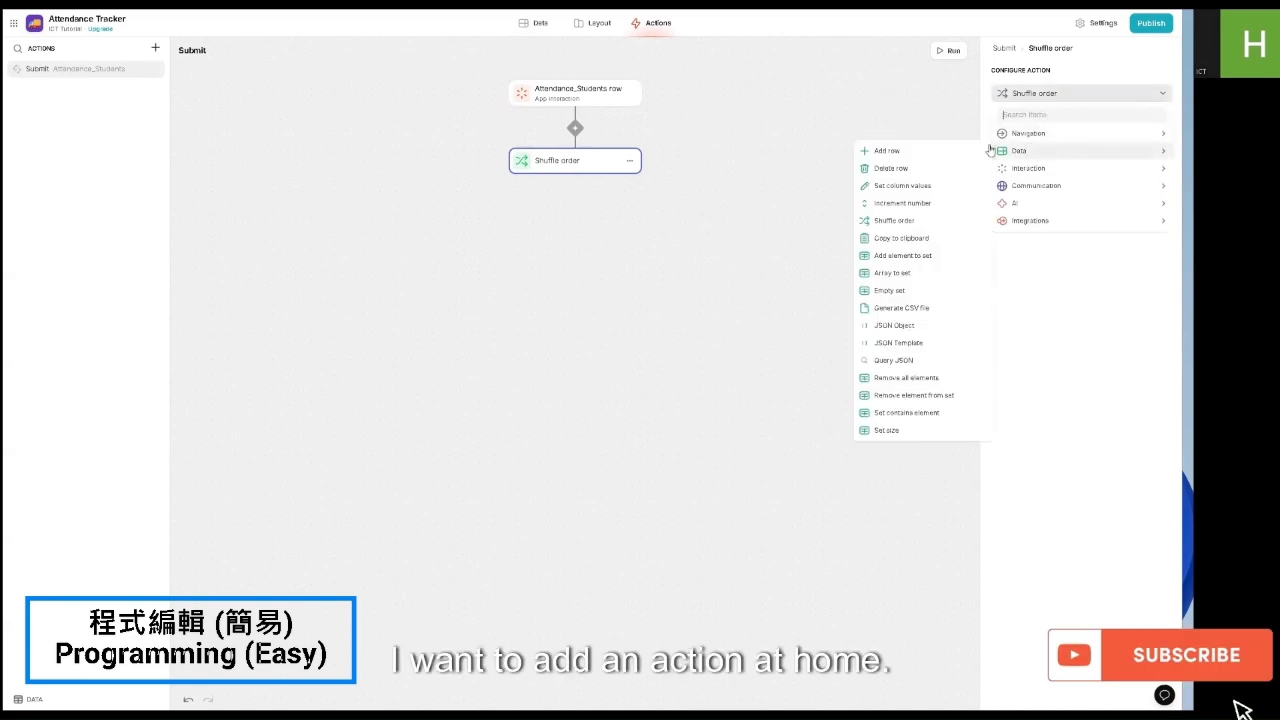
pyautogui.click(937, 158)
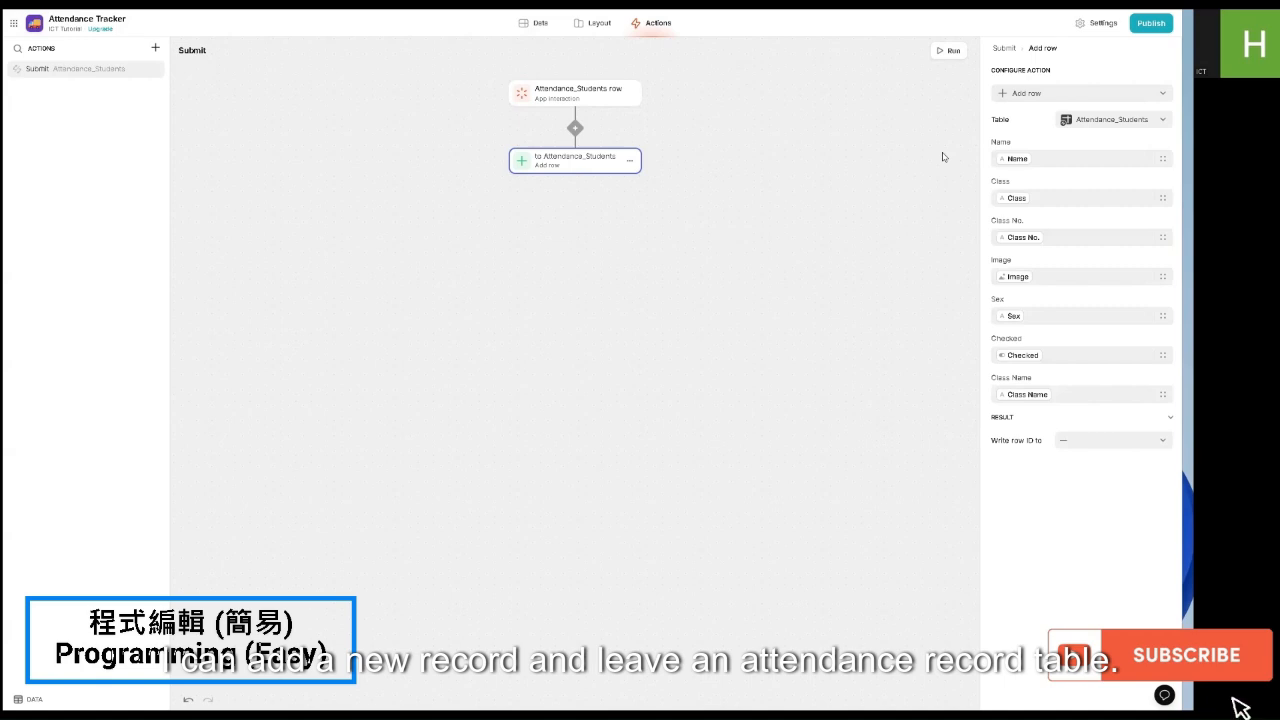
pyautogui.click(1100, 120)
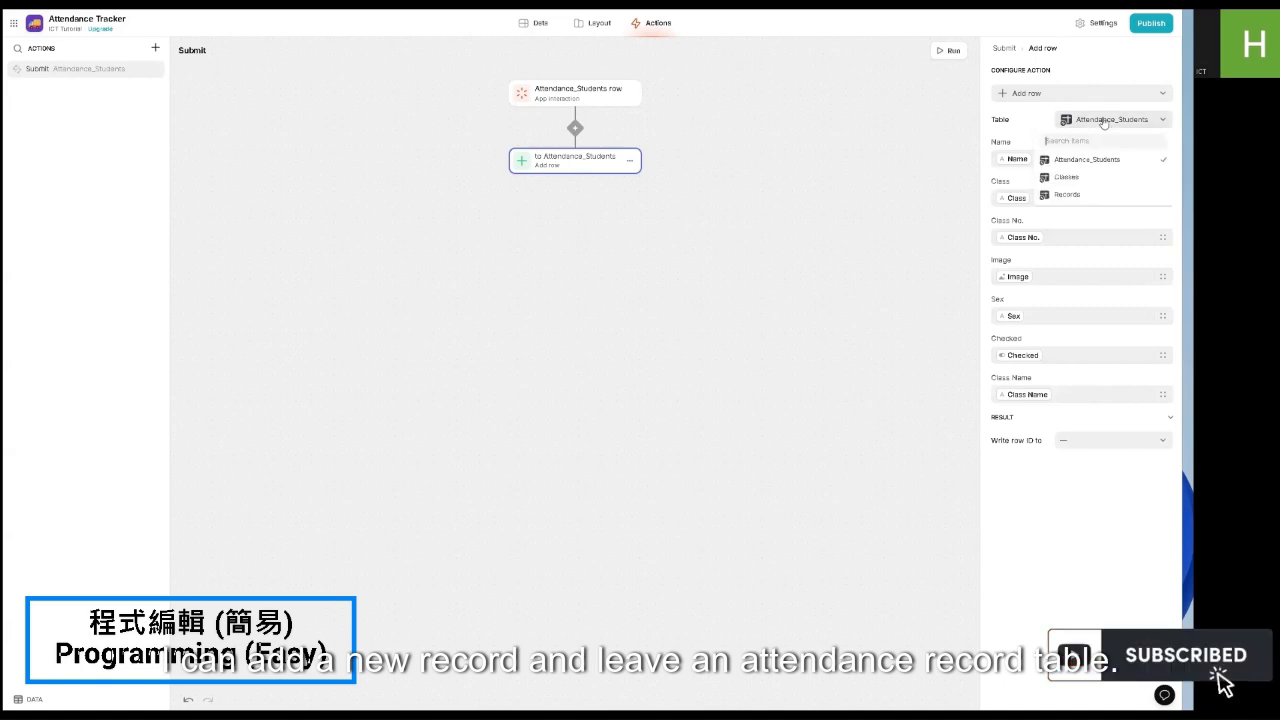
pyautogui.click(1068, 194)
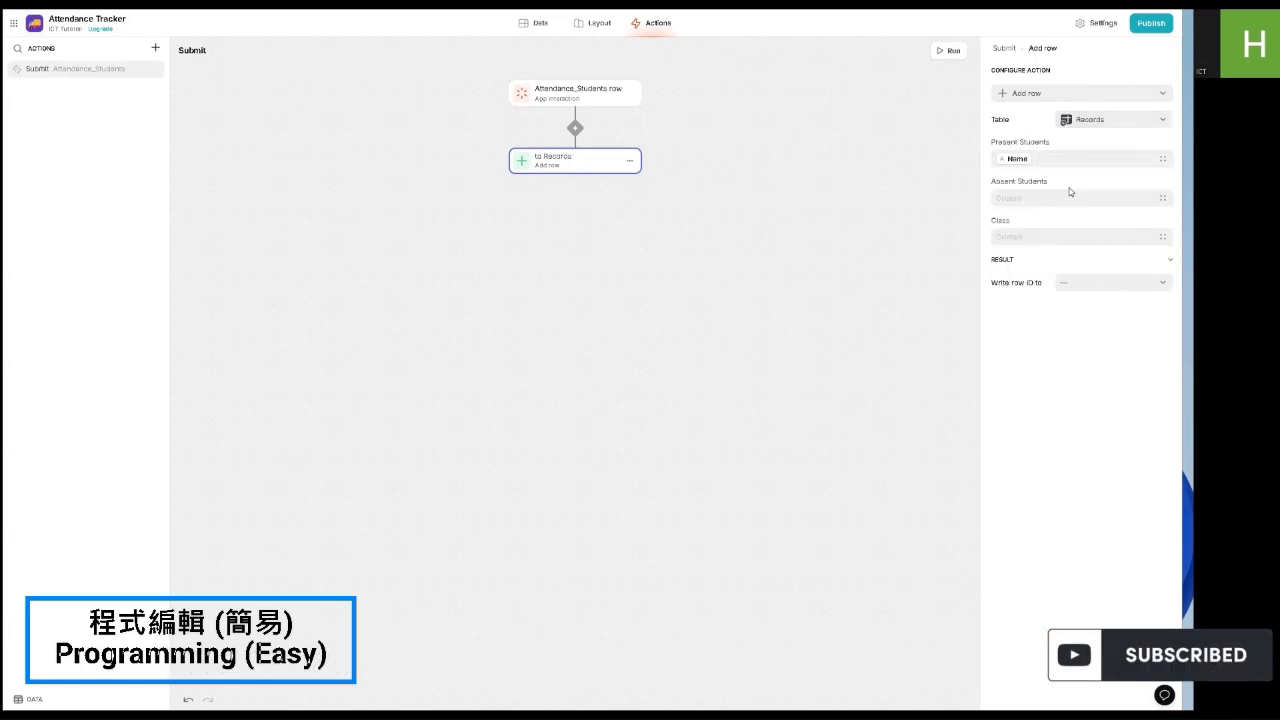
# Step: Map Present Students, Absent Students and Class to All Present Students, All Absent Students and Class Name
pyautogui.click(1023, 157)
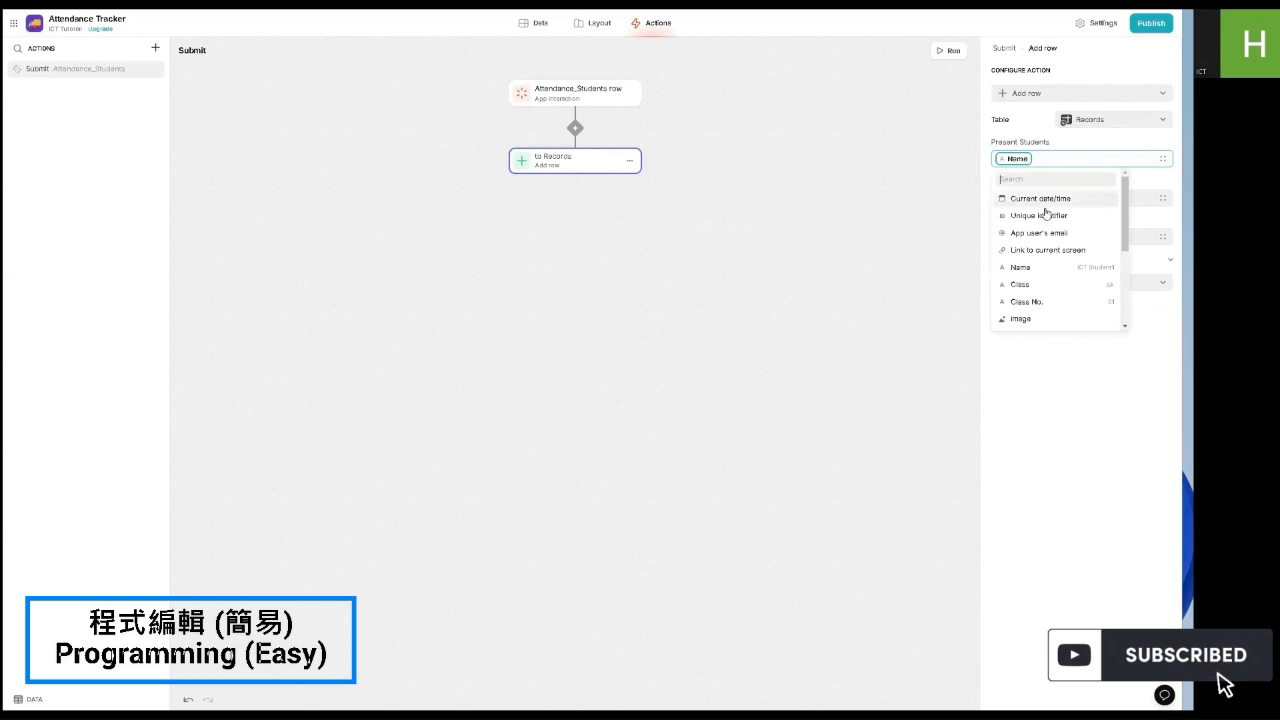
pyautogui.scroll(-3, 1036, 240)
pyautogui.click(1036, 286)
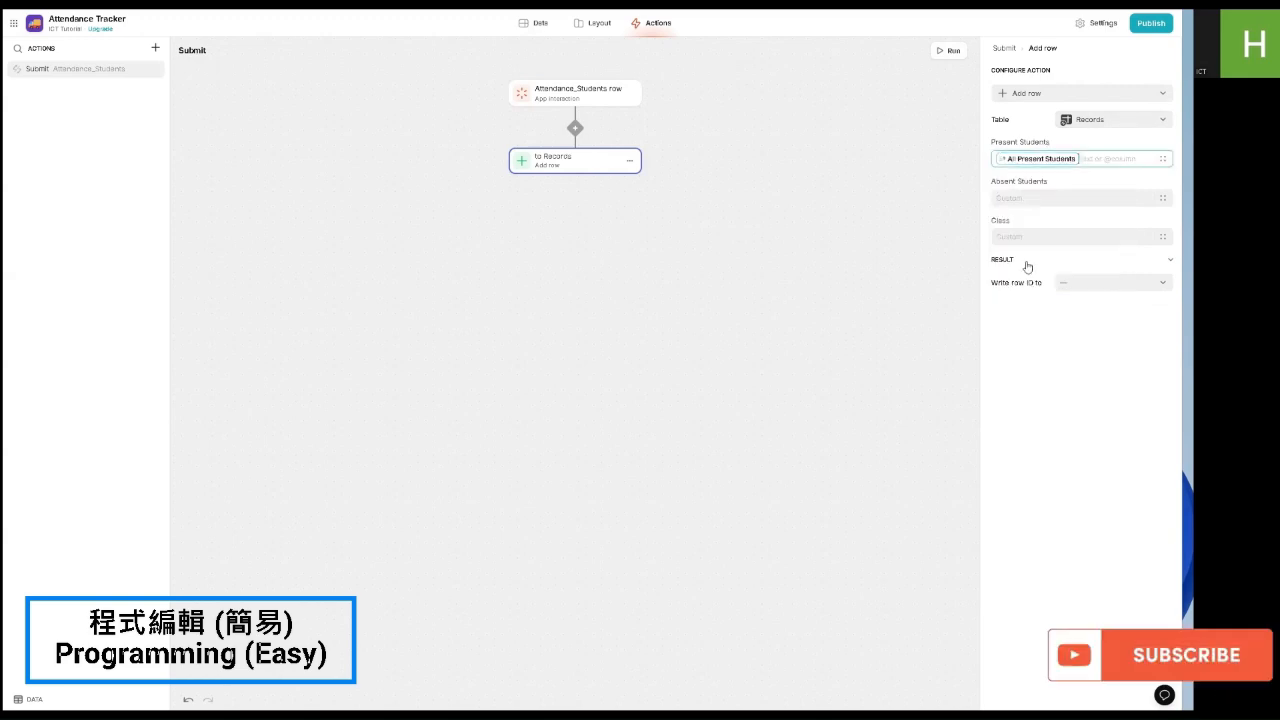
pyautogui.click(1015, 197)
pyautogui.scroll(-3, 1030, 270)
pyautogui.click(1032, 355)
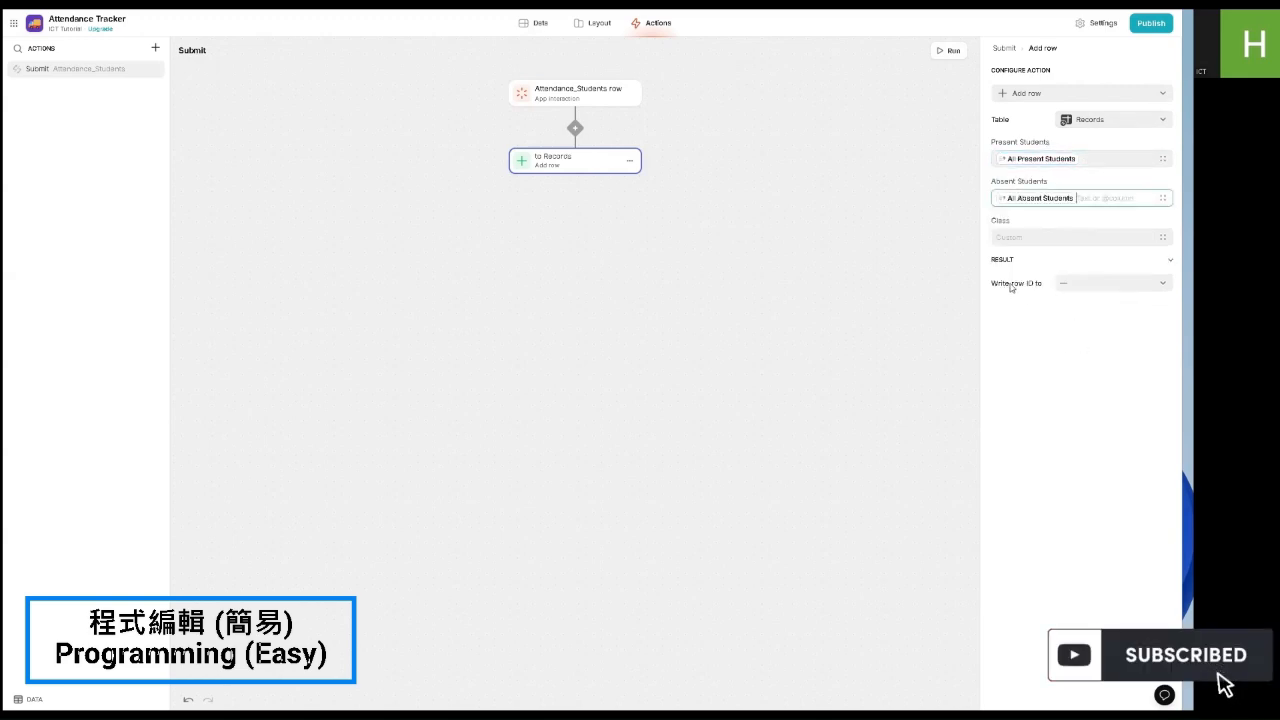
pyautogui.click(1127, 235)
pyautogui.scroll(-4, 1045, 370)
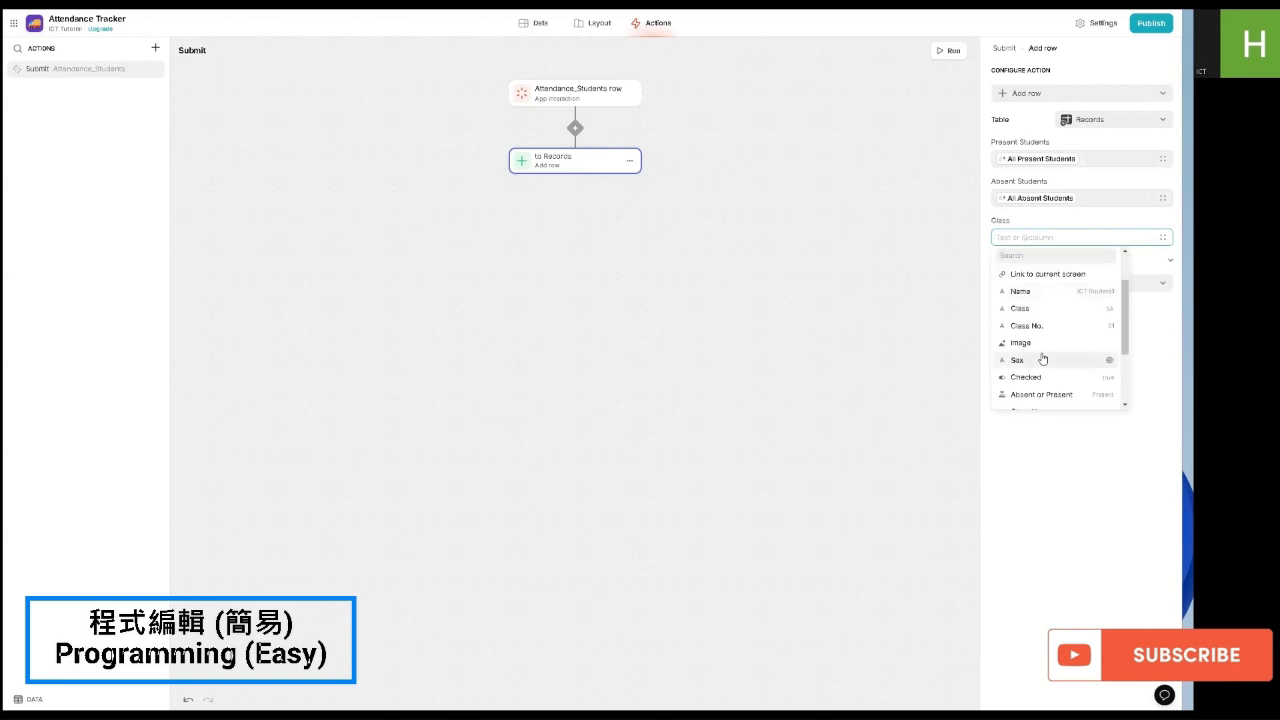
pyautogui.click(1042, 357)
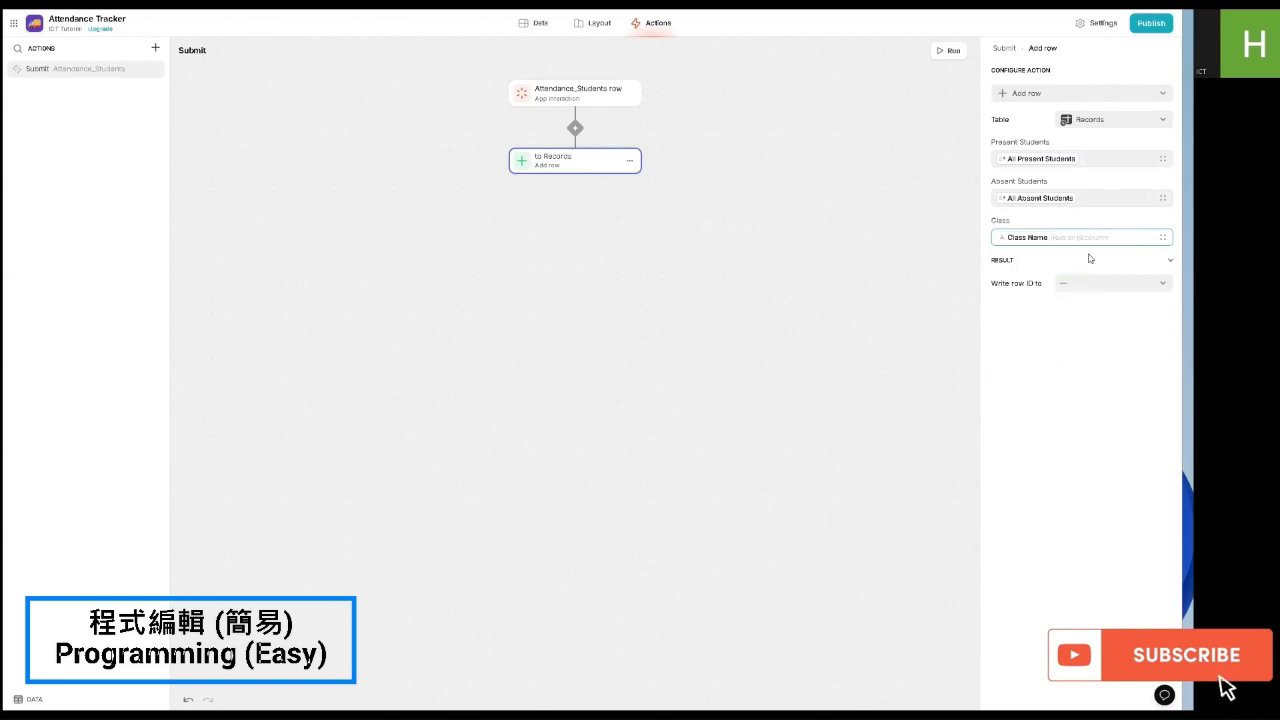
pyautogui.click(575, 177)
# Step: Add a Play sound step using the New Thought sound
pyautogui.moveTo(690, 248)
pyautogui.click(731, 261)
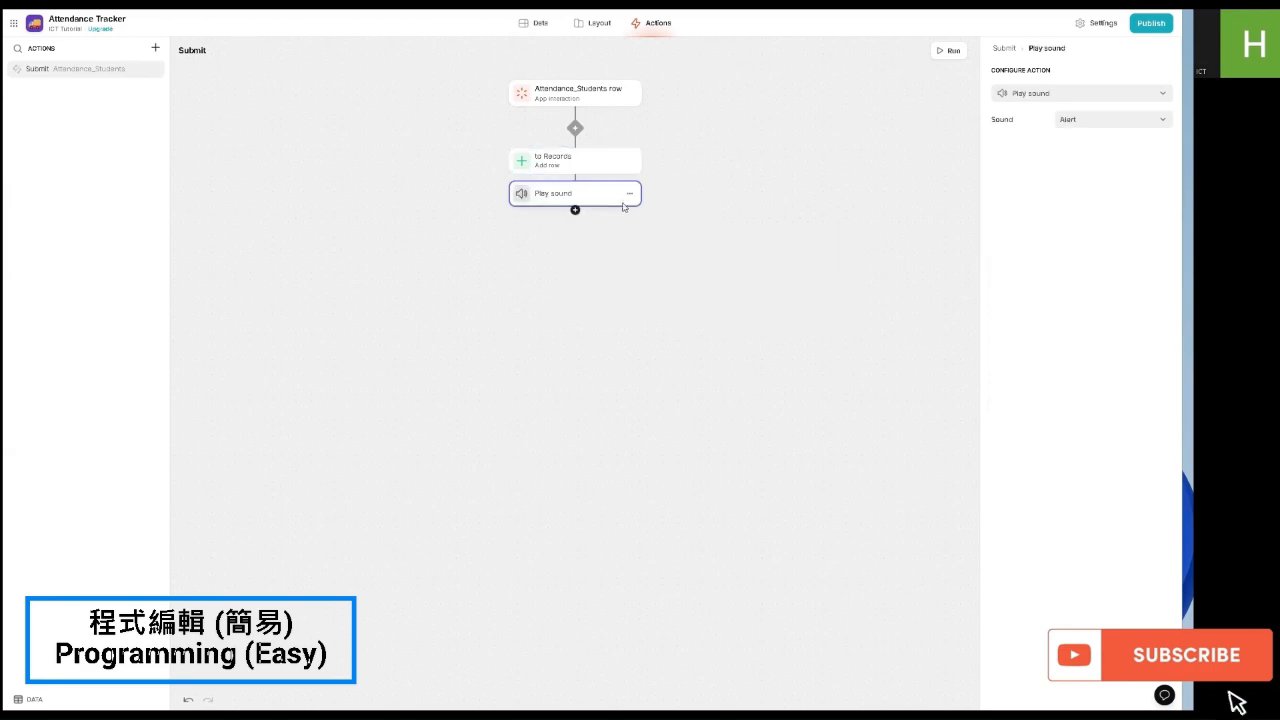
pyautogui.click(1120, 121)
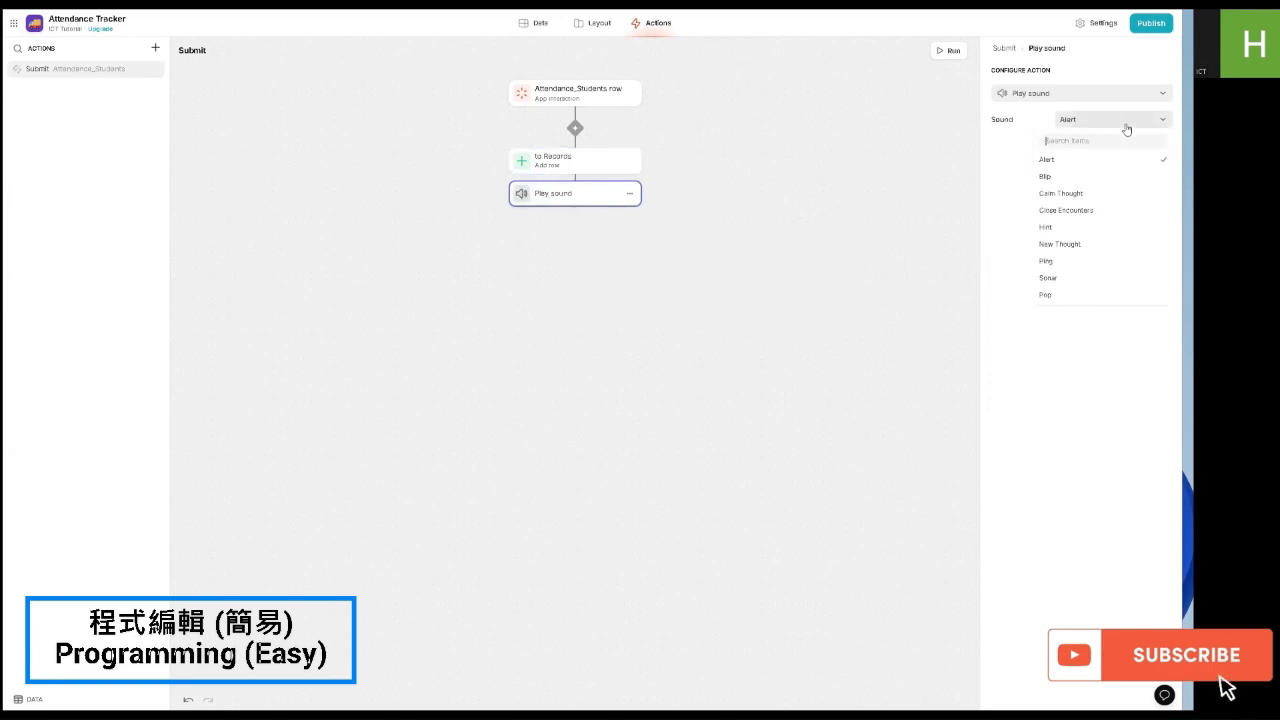
pyautogui.click(1068, 255)
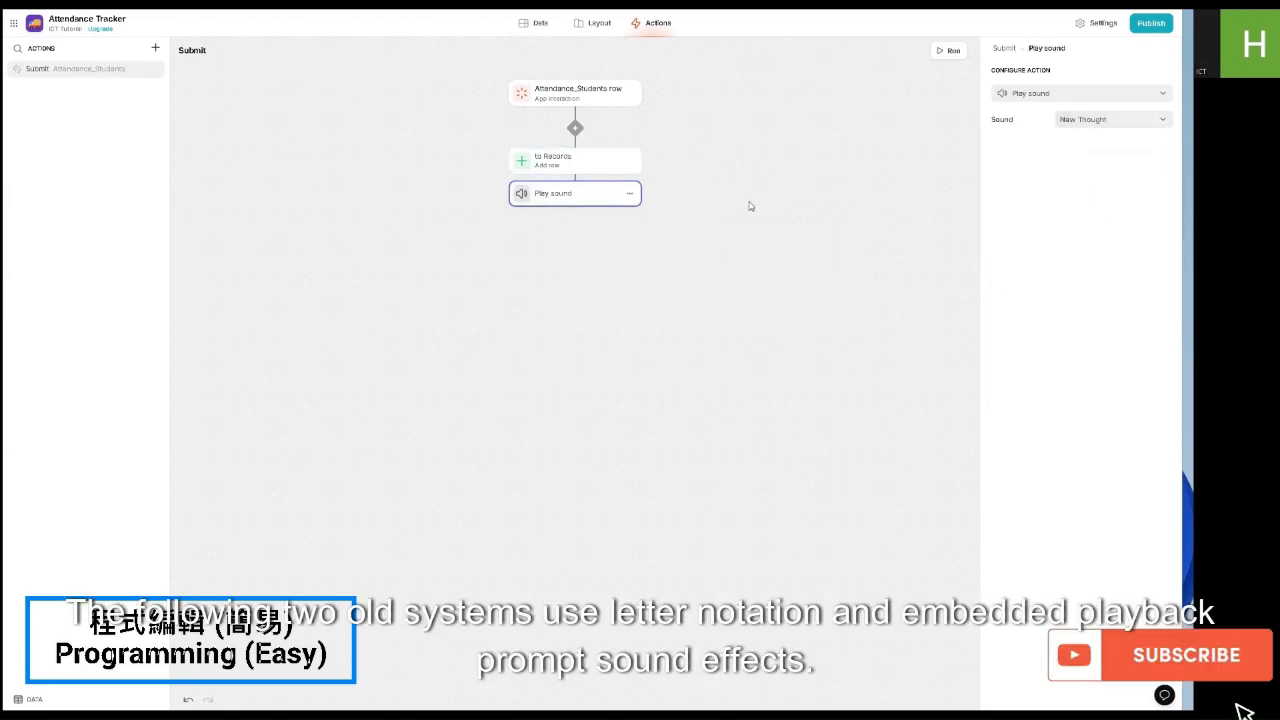
# Step: Add a Show notification step reading 'Submit Successful' and test-run the Submit action
pyautogui.click(575, 212)
pyautogui.moveTo(594, 284)
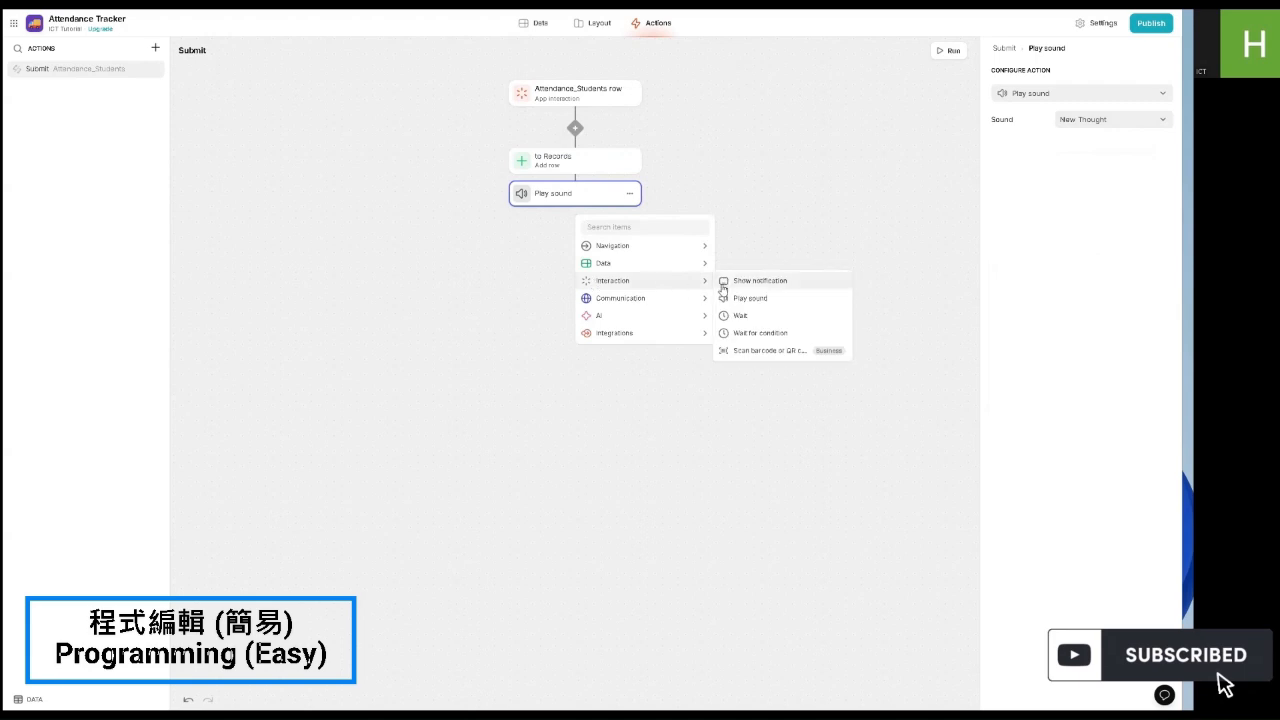
pyautogui.click(724, 281)
pyautogui.click(1089, 122)
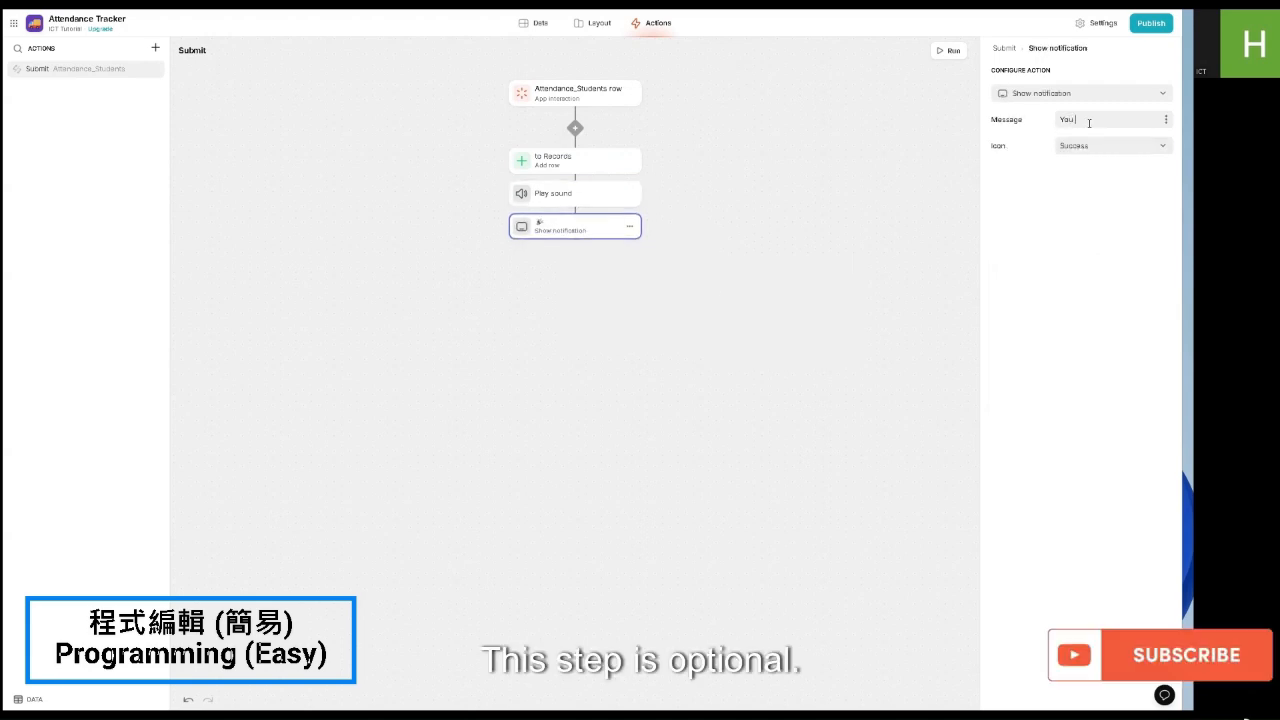
pyautogui.write('You')
pyautogui.press('BackSpace')
pyautogui.press('BackSpace')
pyautogui.write('Successfu')
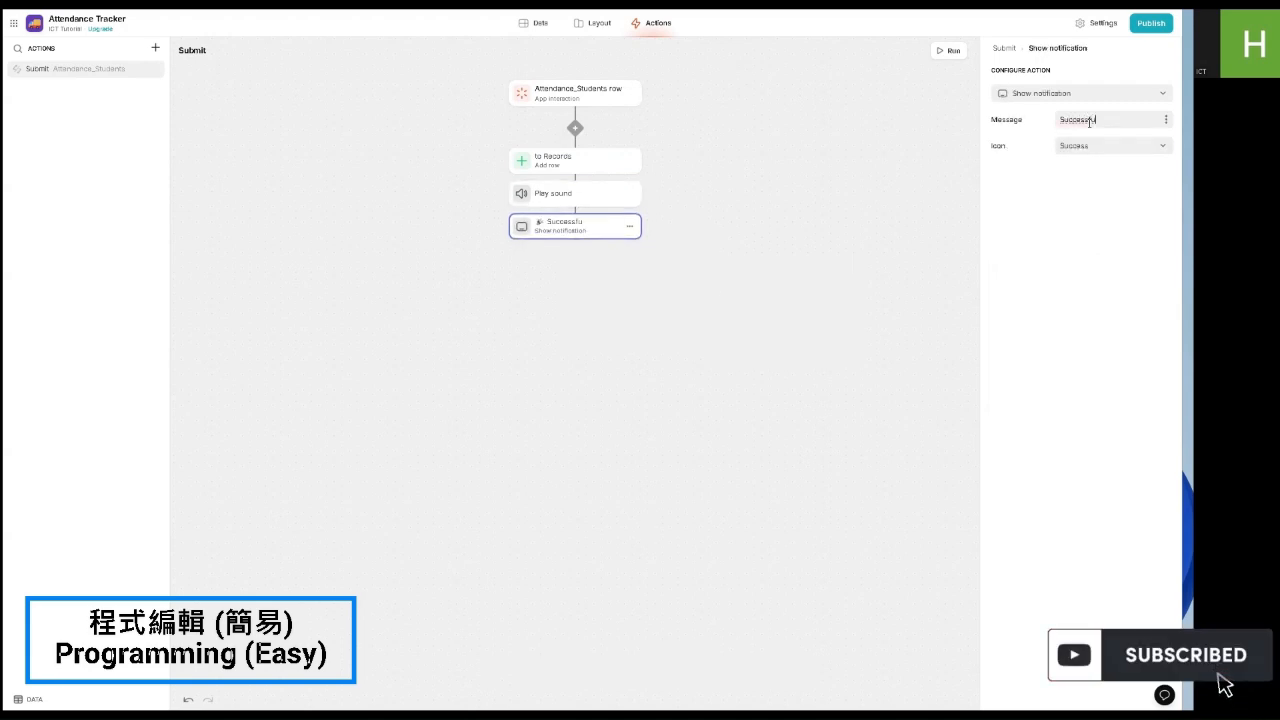
pyautogui.press('BackSpace')
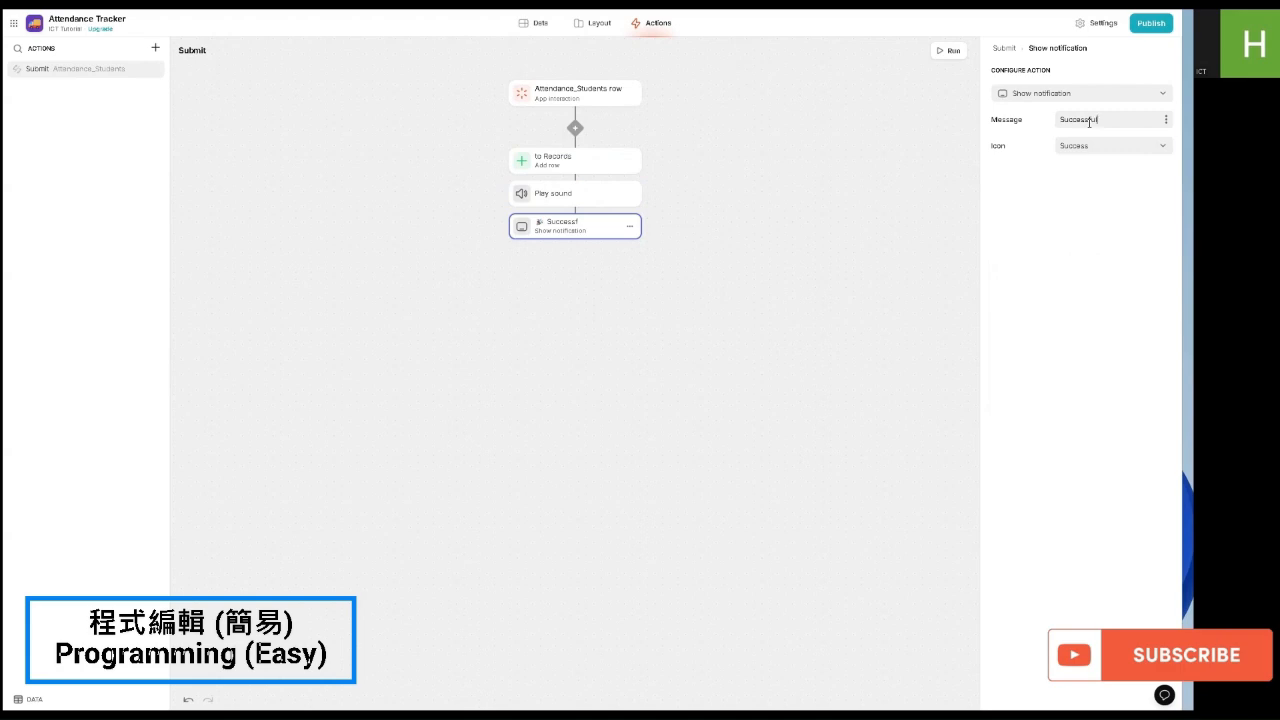
pyautogui.write('Submit')
pyautogui.click(940, 51)
# Step: Switch the Submit button's action from Show notification to the custom Submit workflow
pyautogui.click(597, 24)
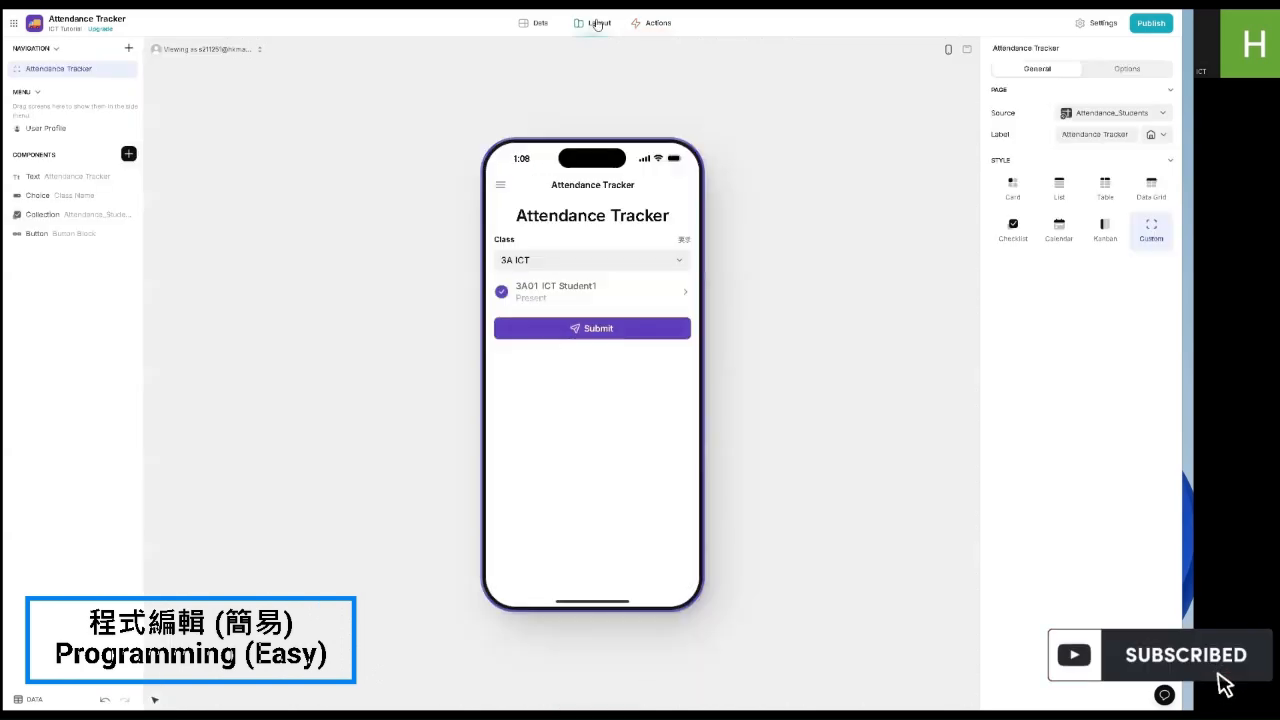
pyautogui.click(52, 234)
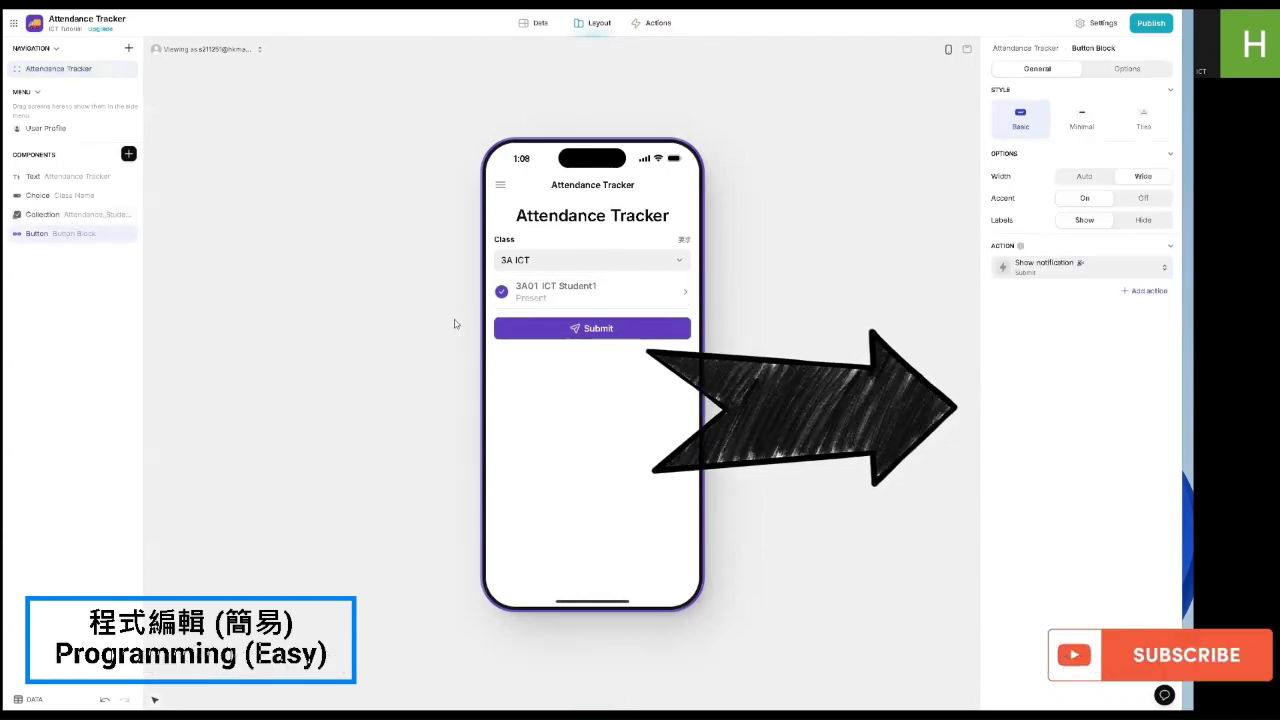
pyautogui.click(1020, 270)
pyautogui.click(1023, 362)
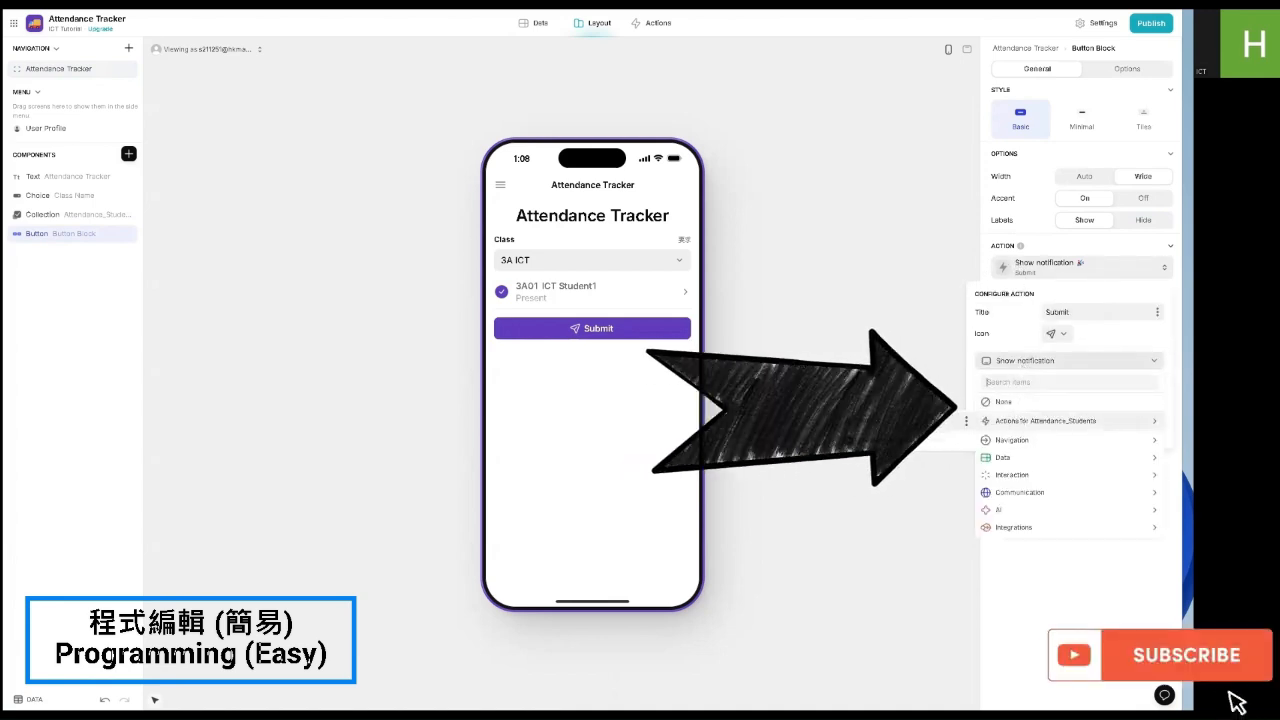
pyautogui.click(921, 420)
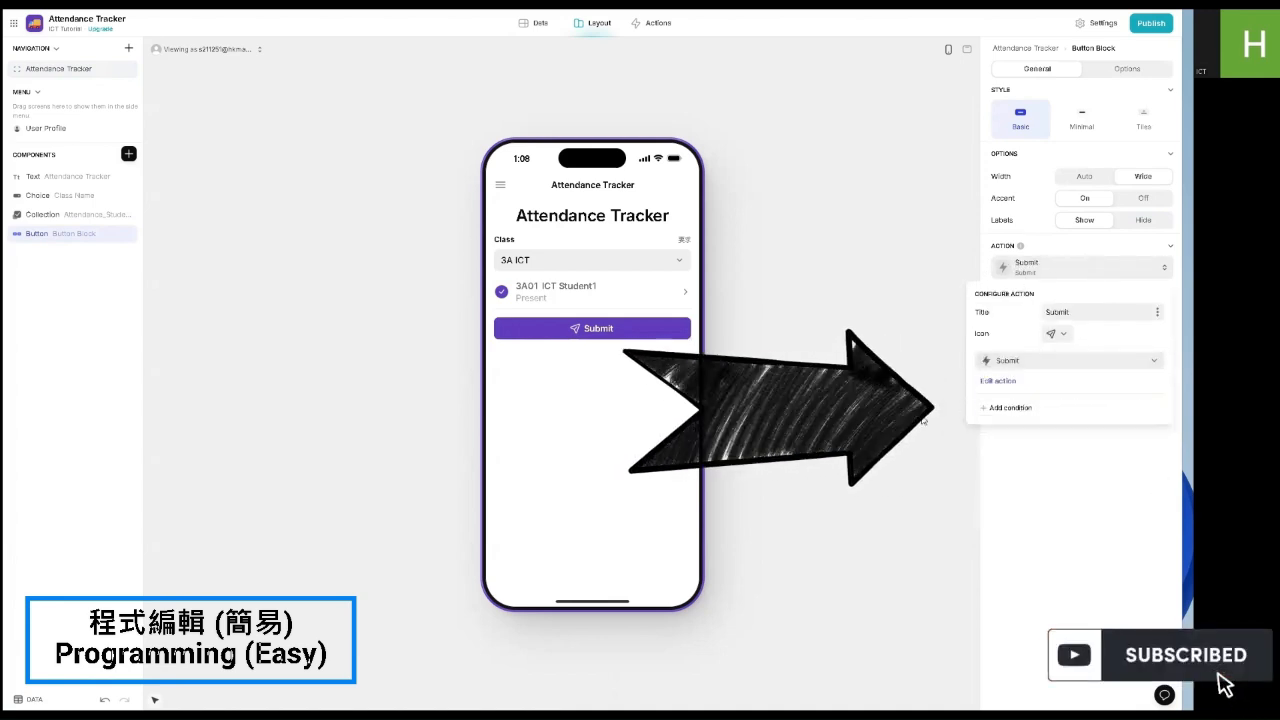
pyautogui.click(1081, 457)
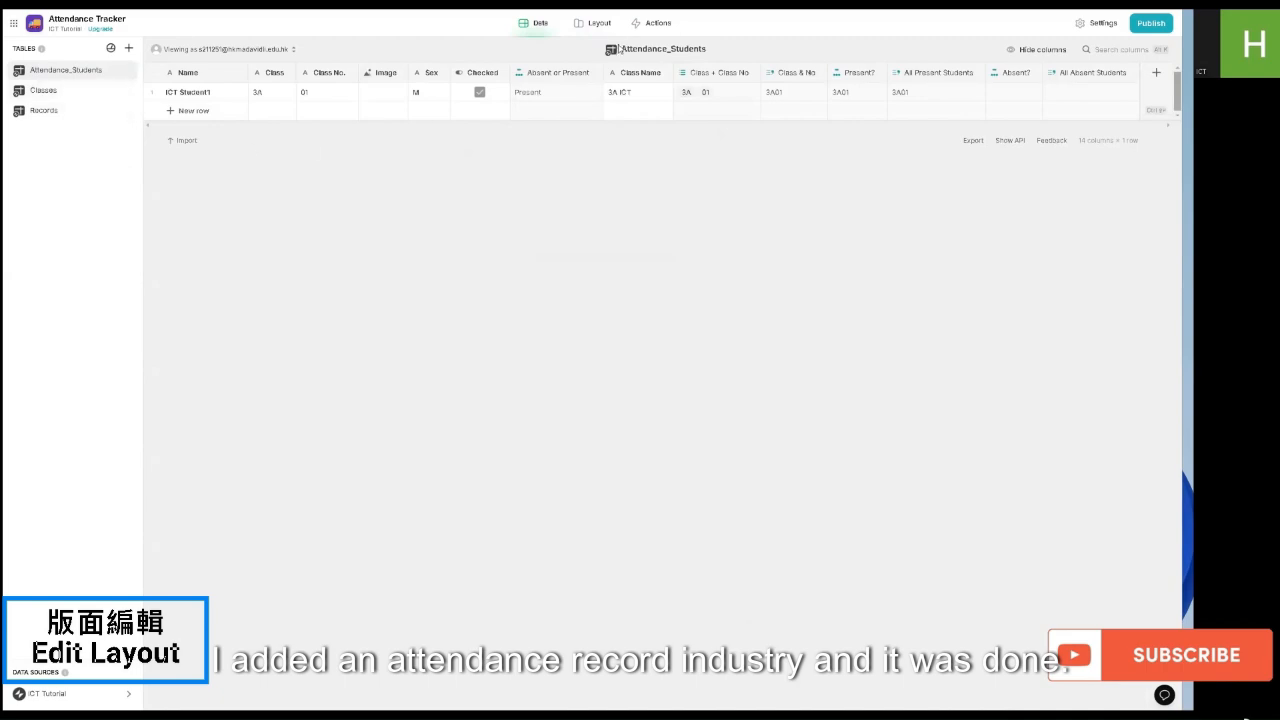
# Step: Add a new custom screen whose data source is the Records table
pyautogui.click(607, 33)
pyautogui.click(128, 48)
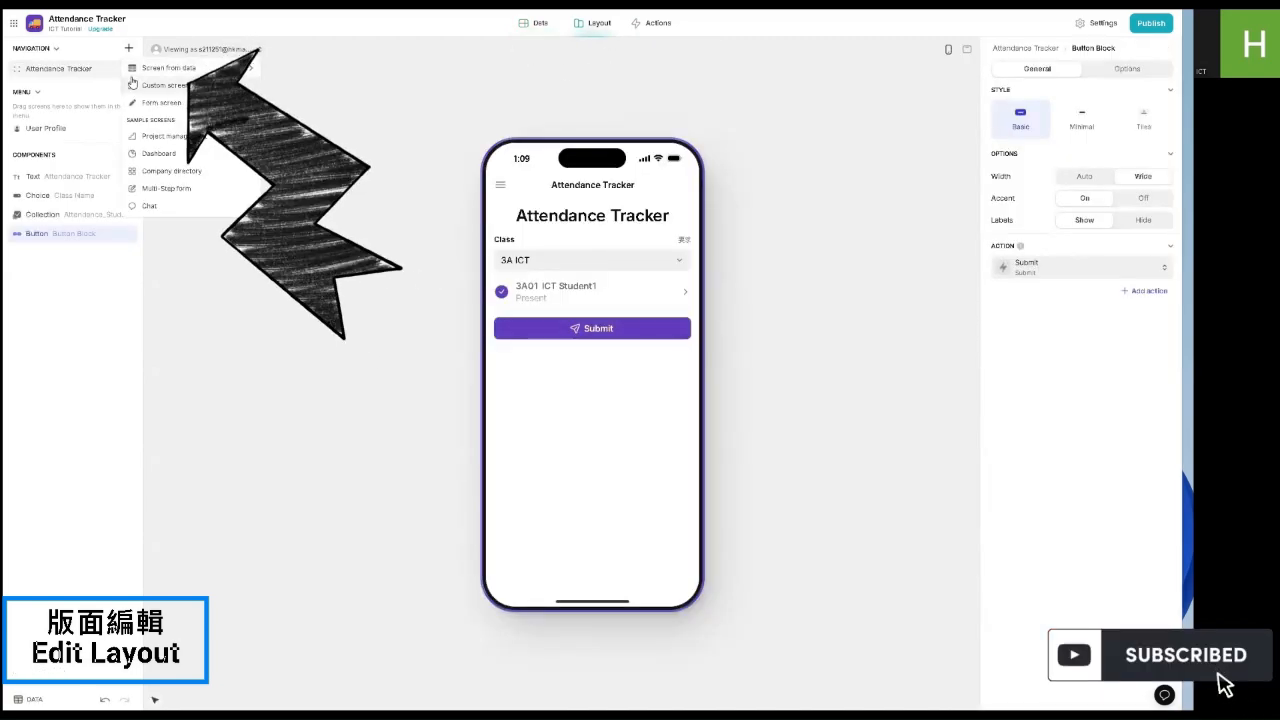
pyautogui.click(134, 85)
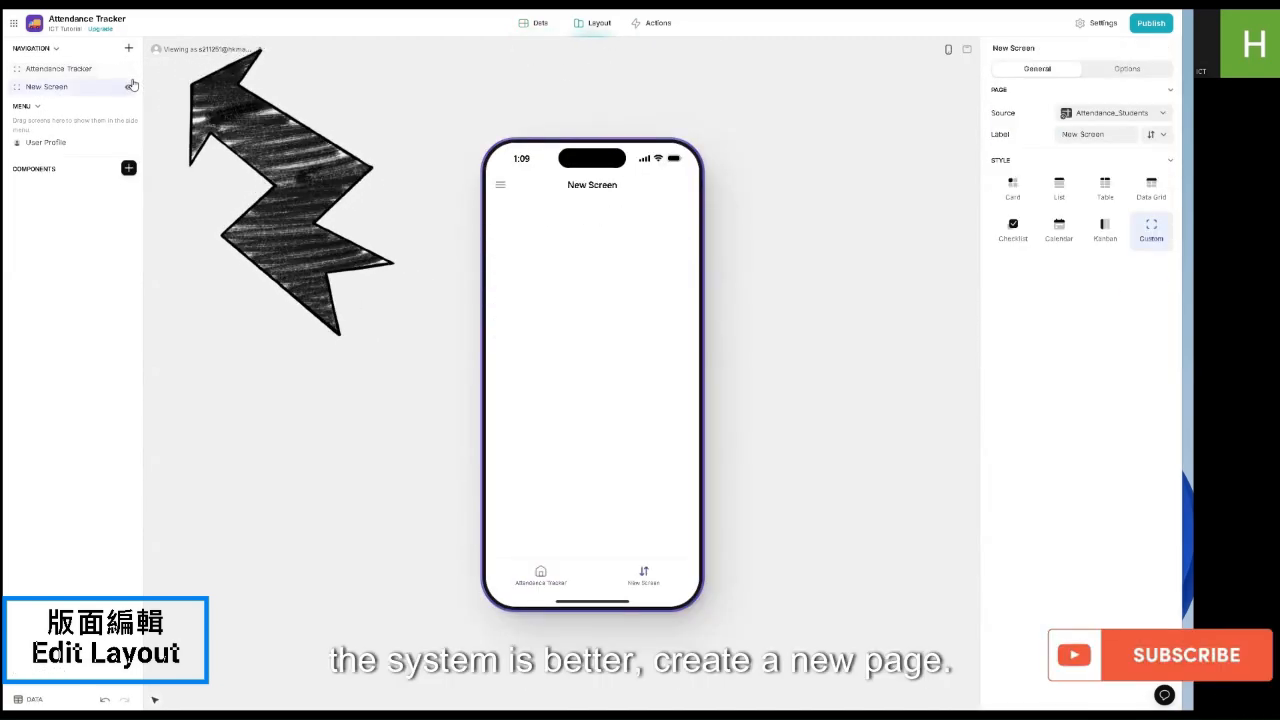
pyautogui.click(1105, 115)
pyautogui.click(1067, 167)
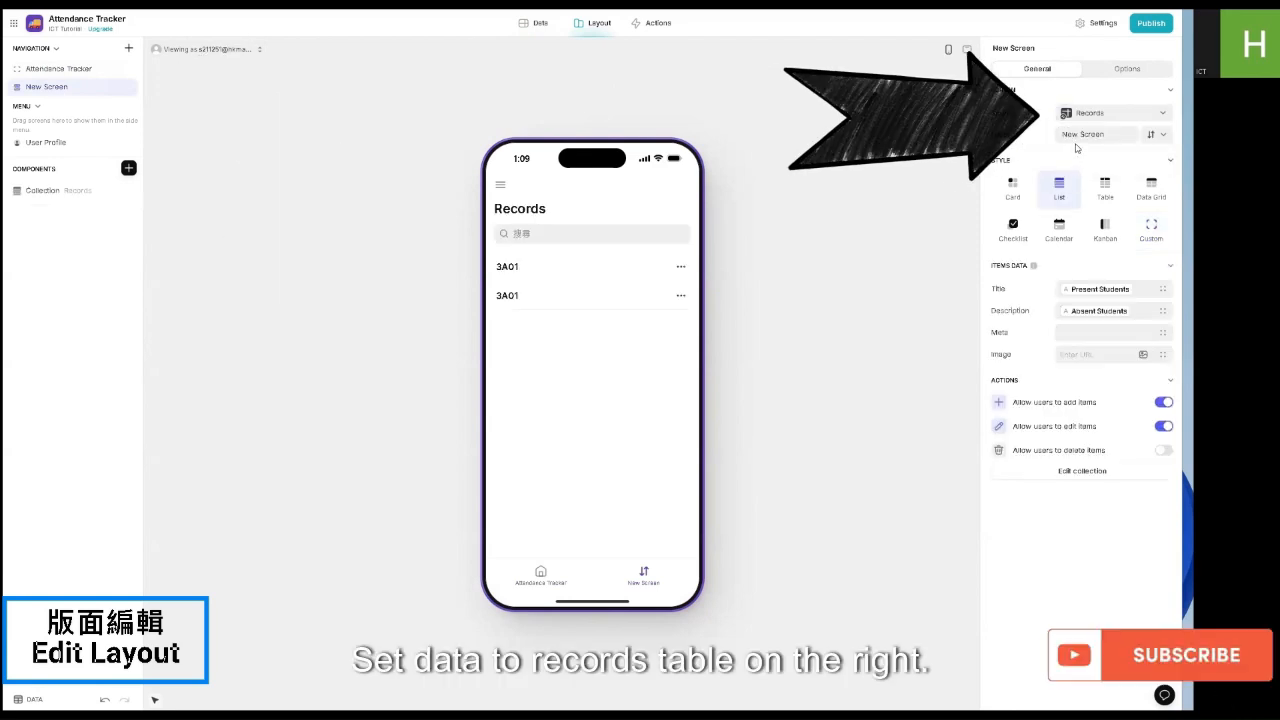
# Step: Rename the screen to 'Records', give it a book icon, and select its list collection
pyautogui.tripleClick(1081, 133)
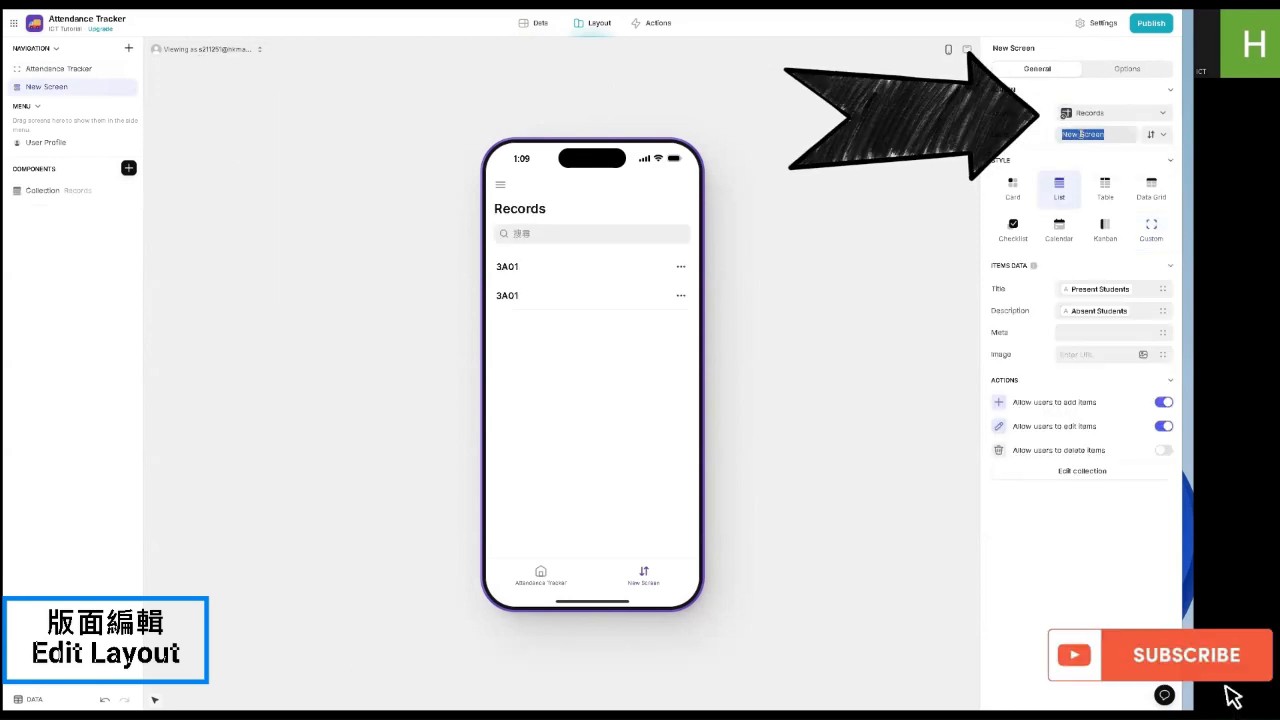
pyautogui.press('BackSpace')
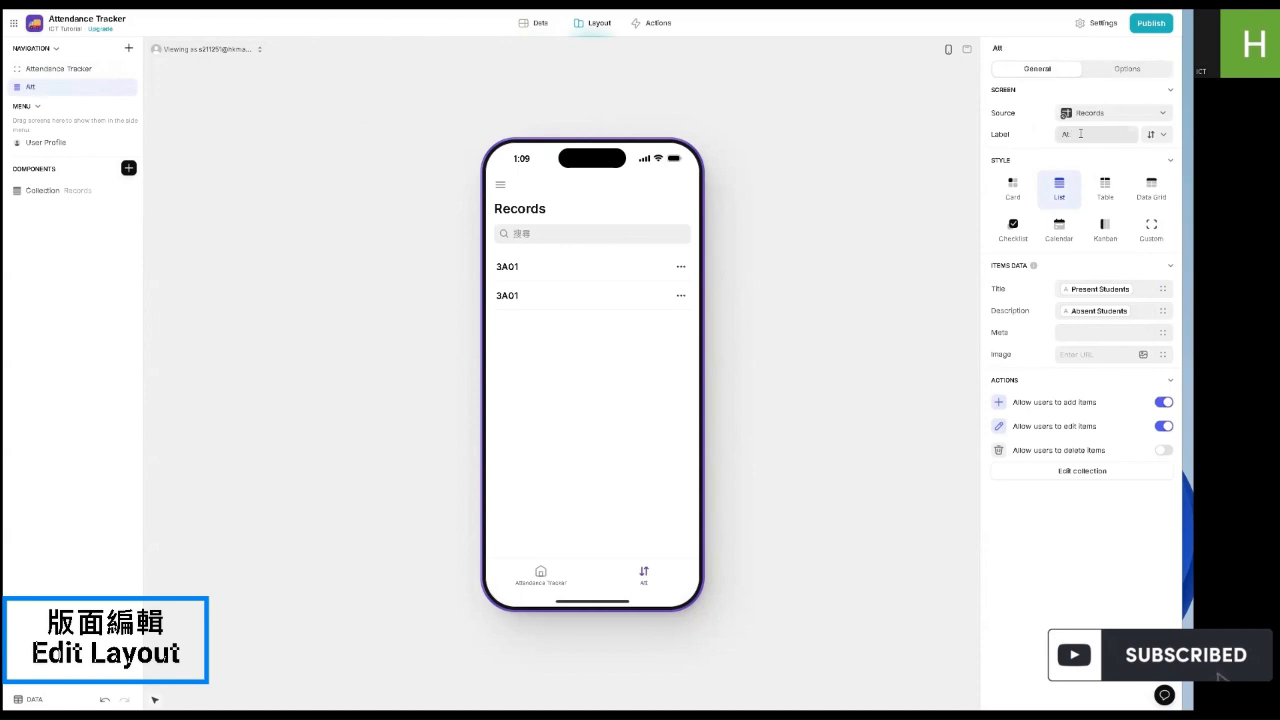
pyautogui.write('Reco')
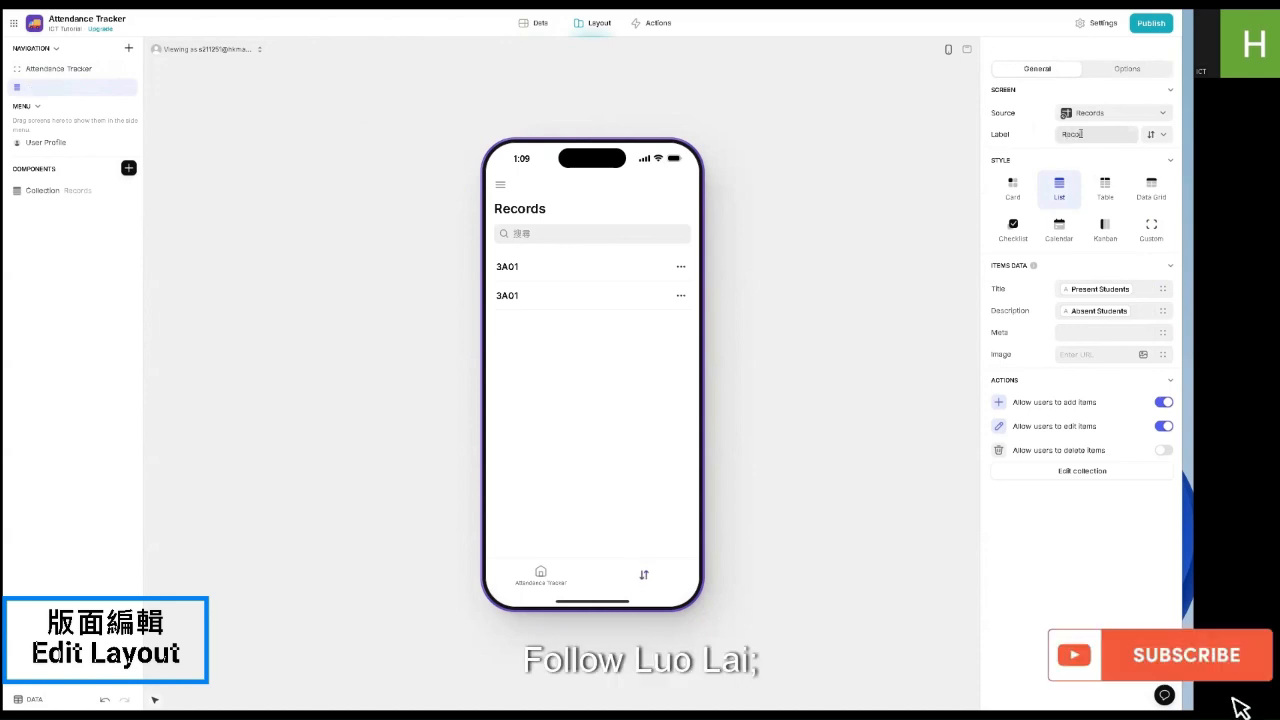
pyautogui.write('rds')
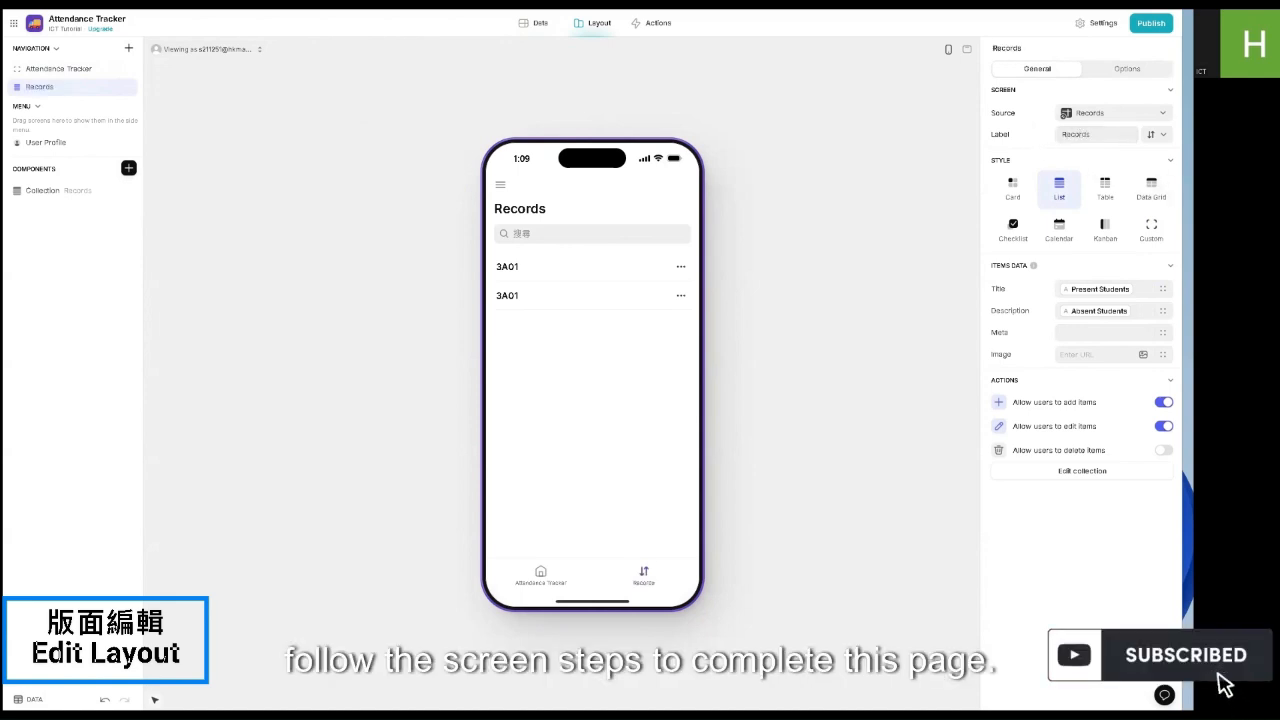
pyautogui.click(1151, 134)
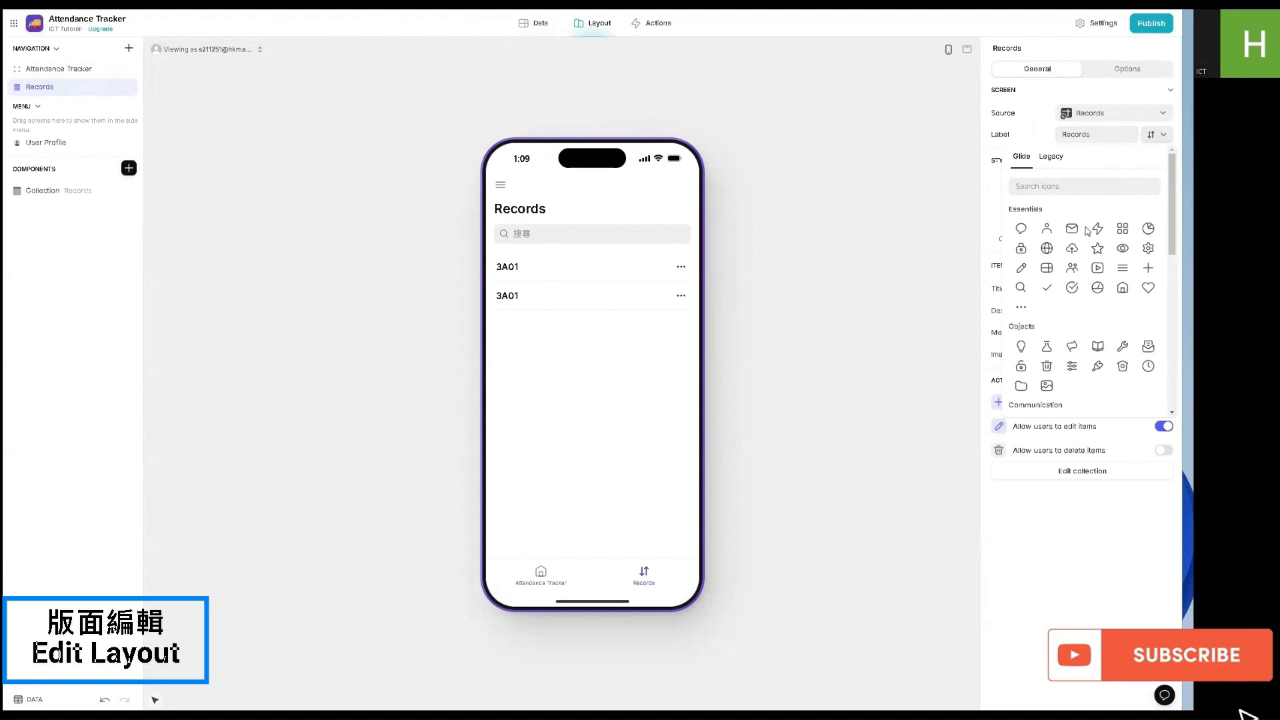
pyautogui.click(1095, 347)
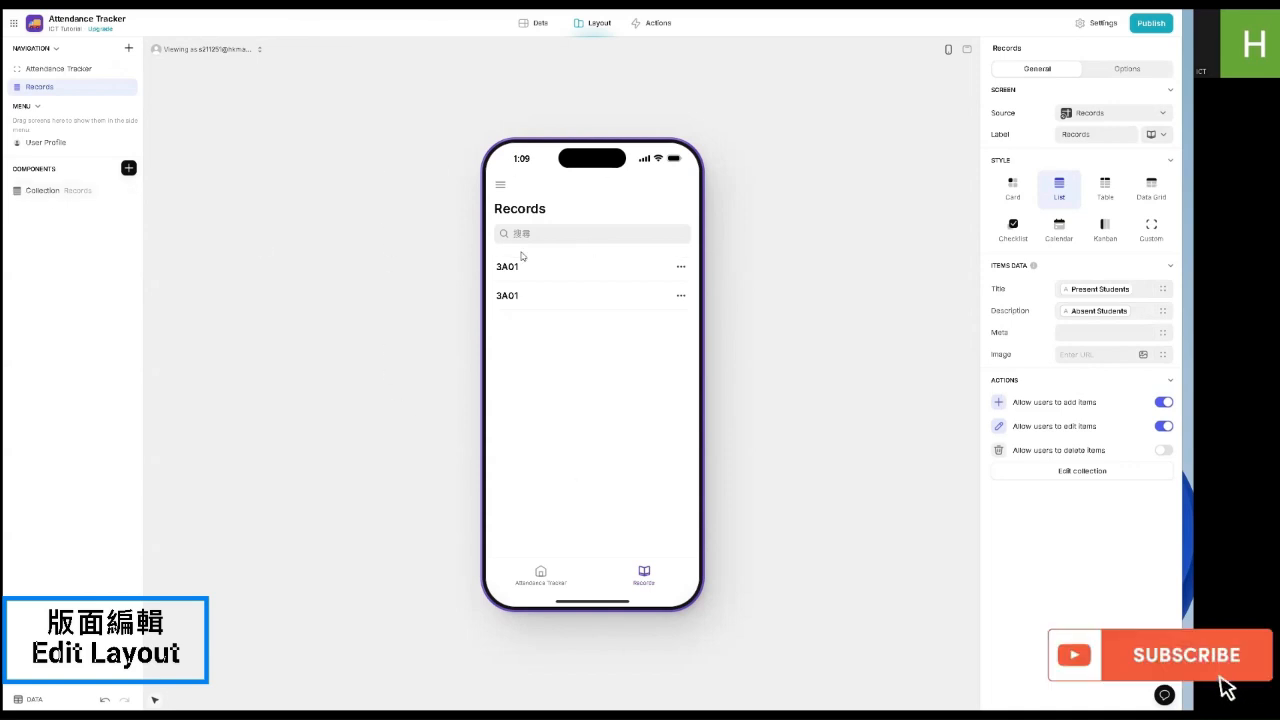
pyautogui.click(42, 190)
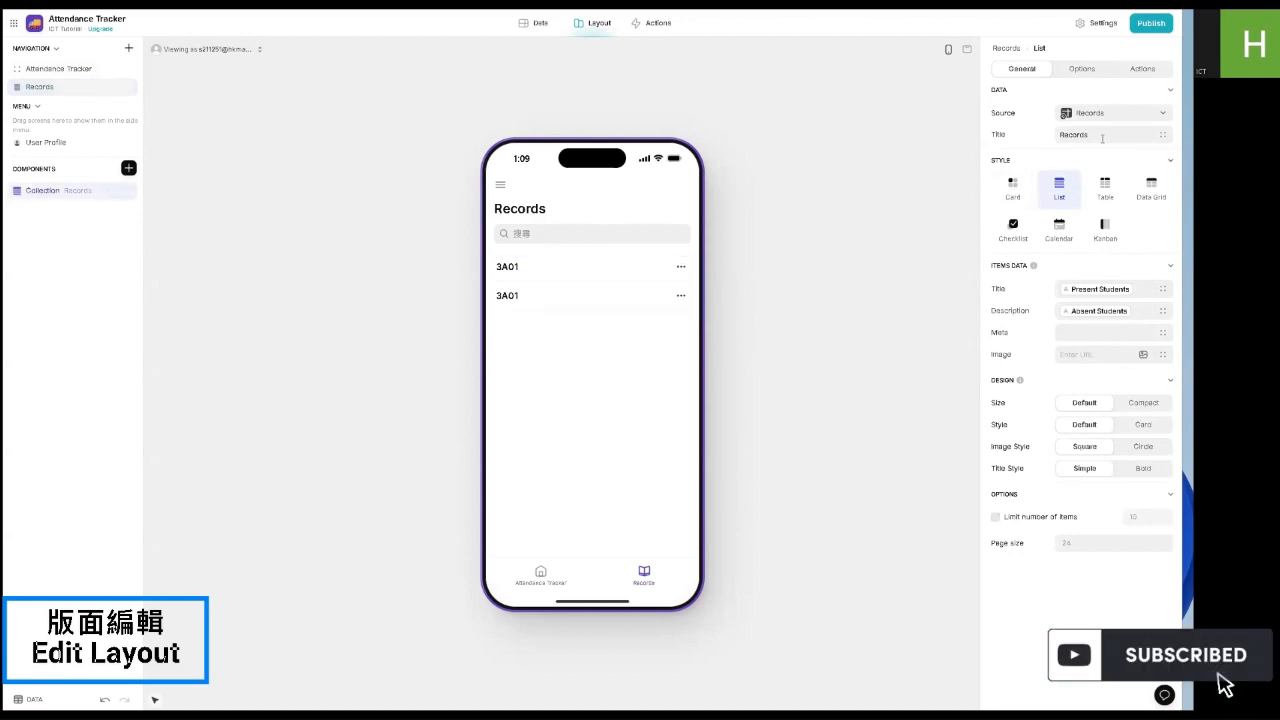
# Step: Set the Records list item title to the Class column
pyautogui.click(1066, 289)
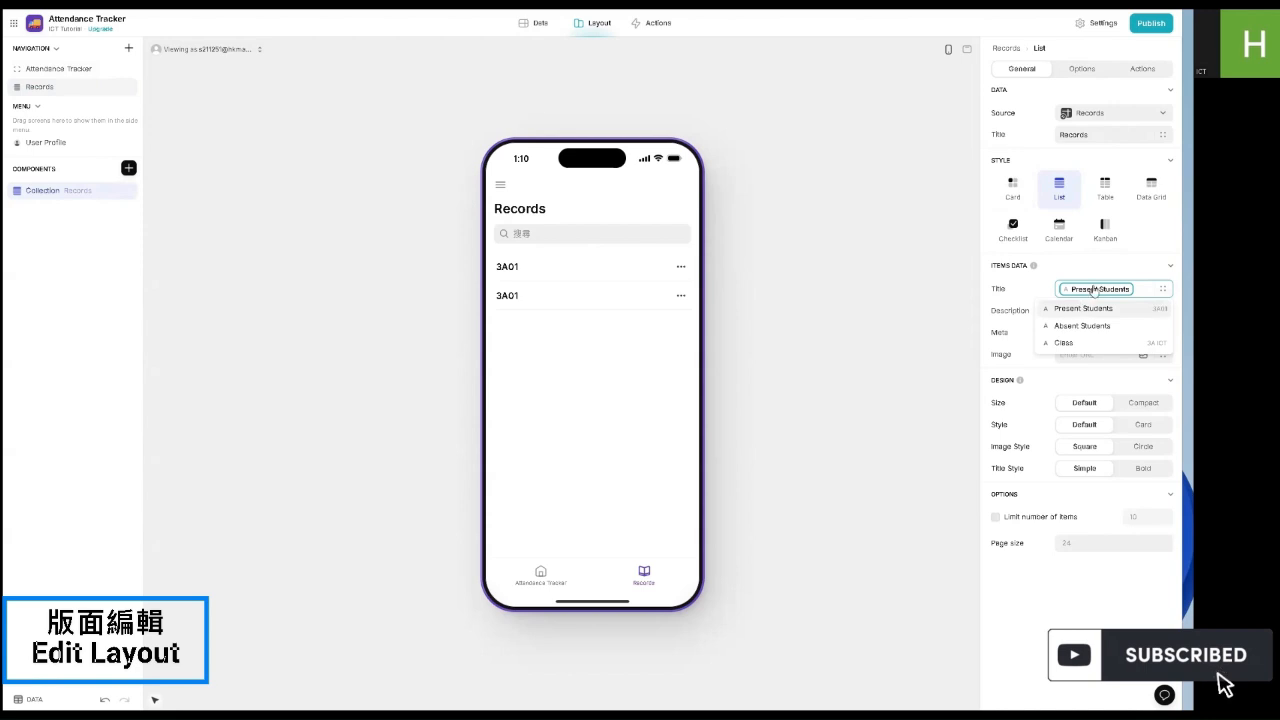
pyautogui.click(1092, 293)
pyautogui.click(1080, 294)
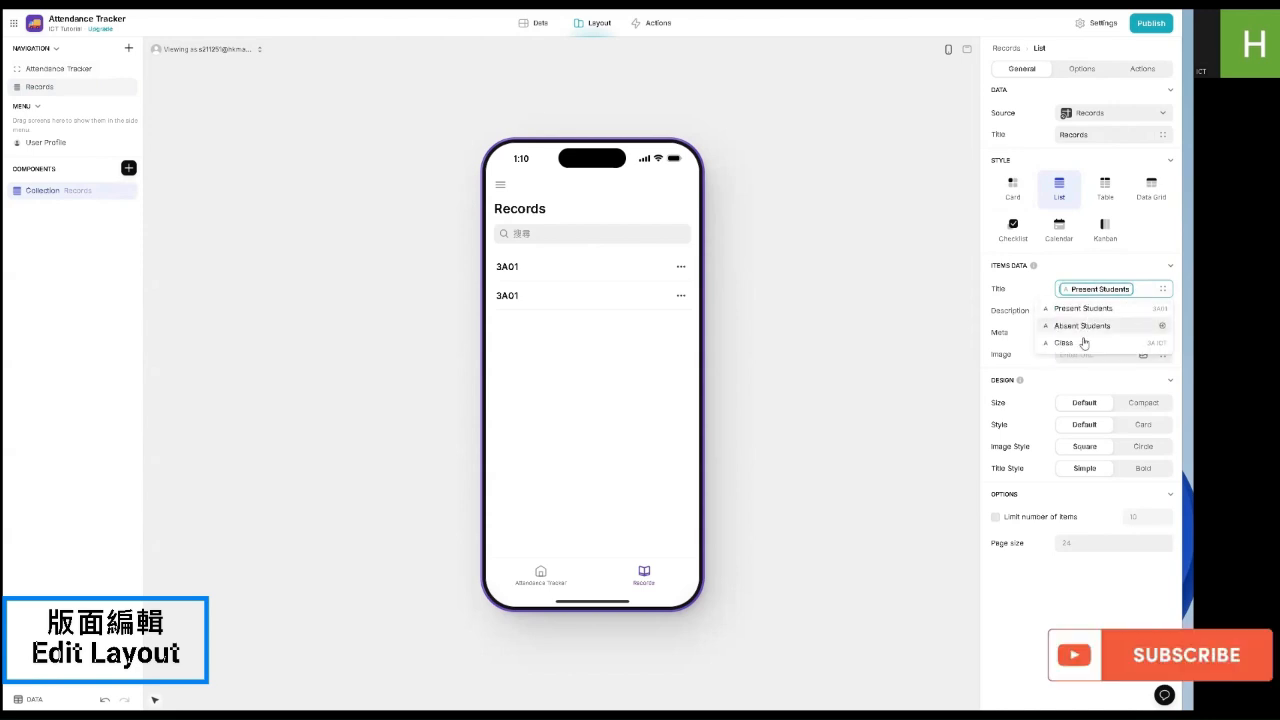
pyautogui.click(1080, 345)
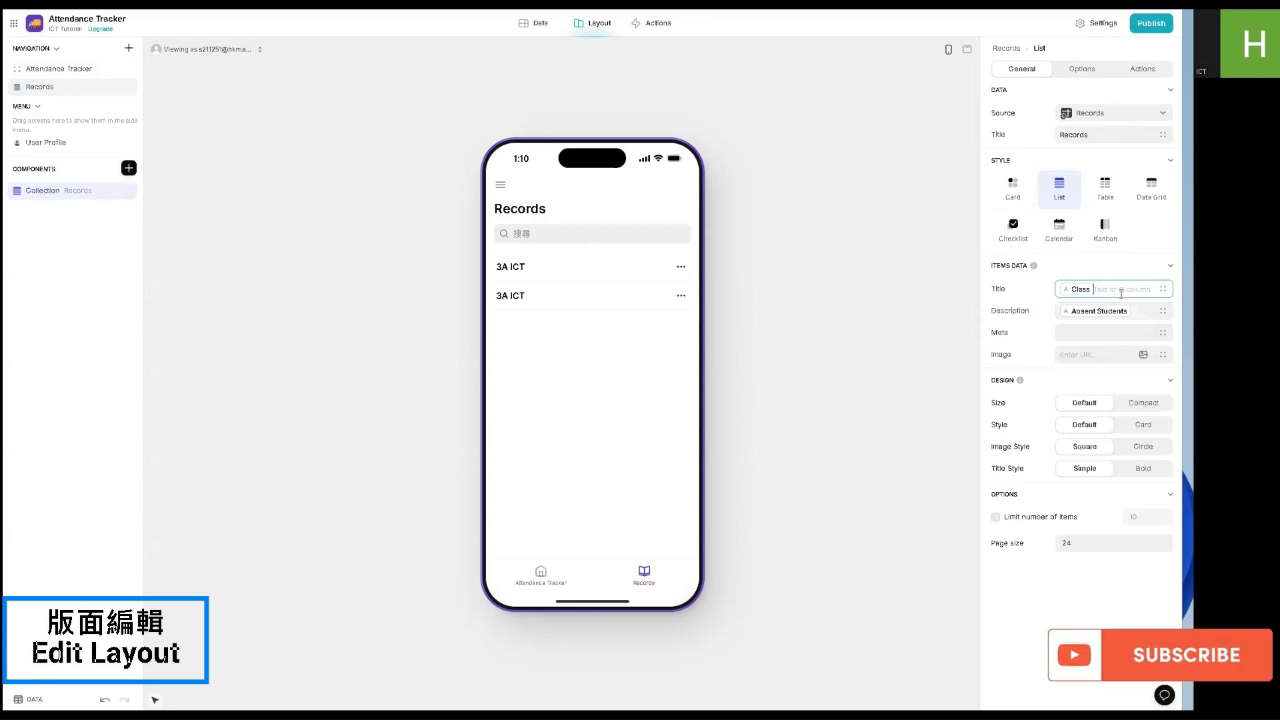
pyautogui.write('}')
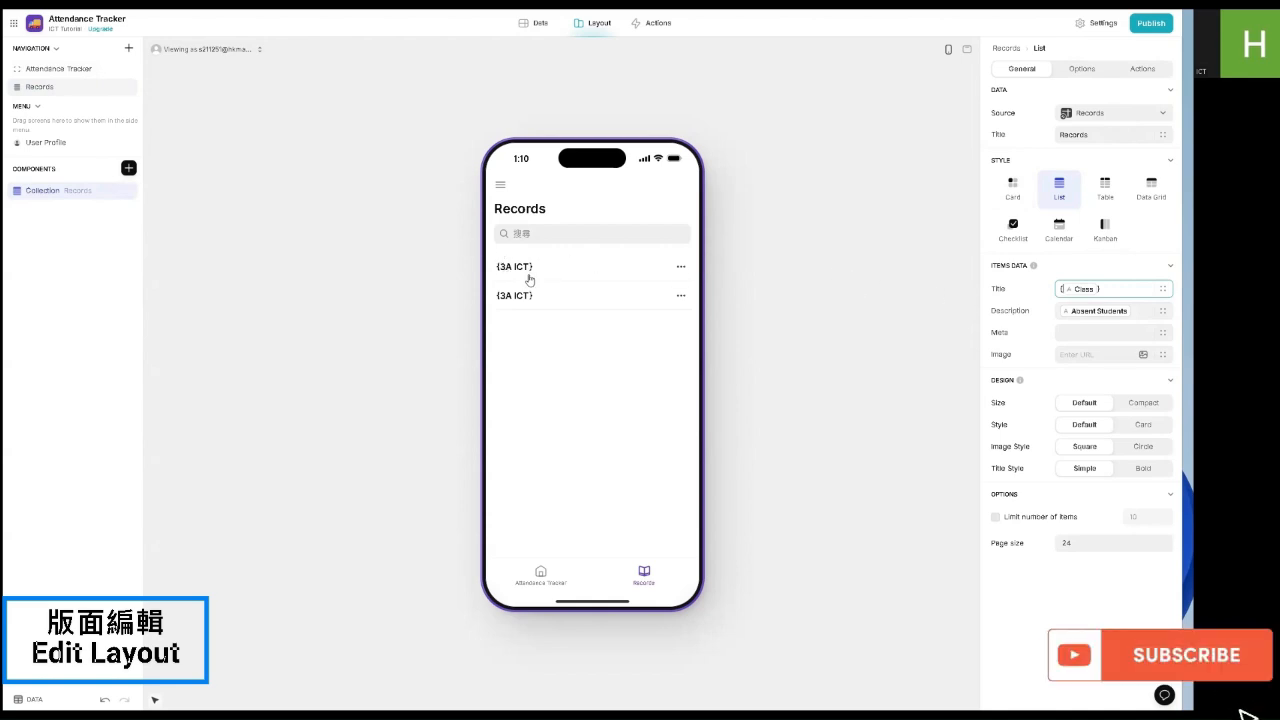
# Step: Replace the item description with the pasted 'Total: (P, A)' template of column chips
pyautogui.click(1134, 309)
pyautogui.press('BackSpace')
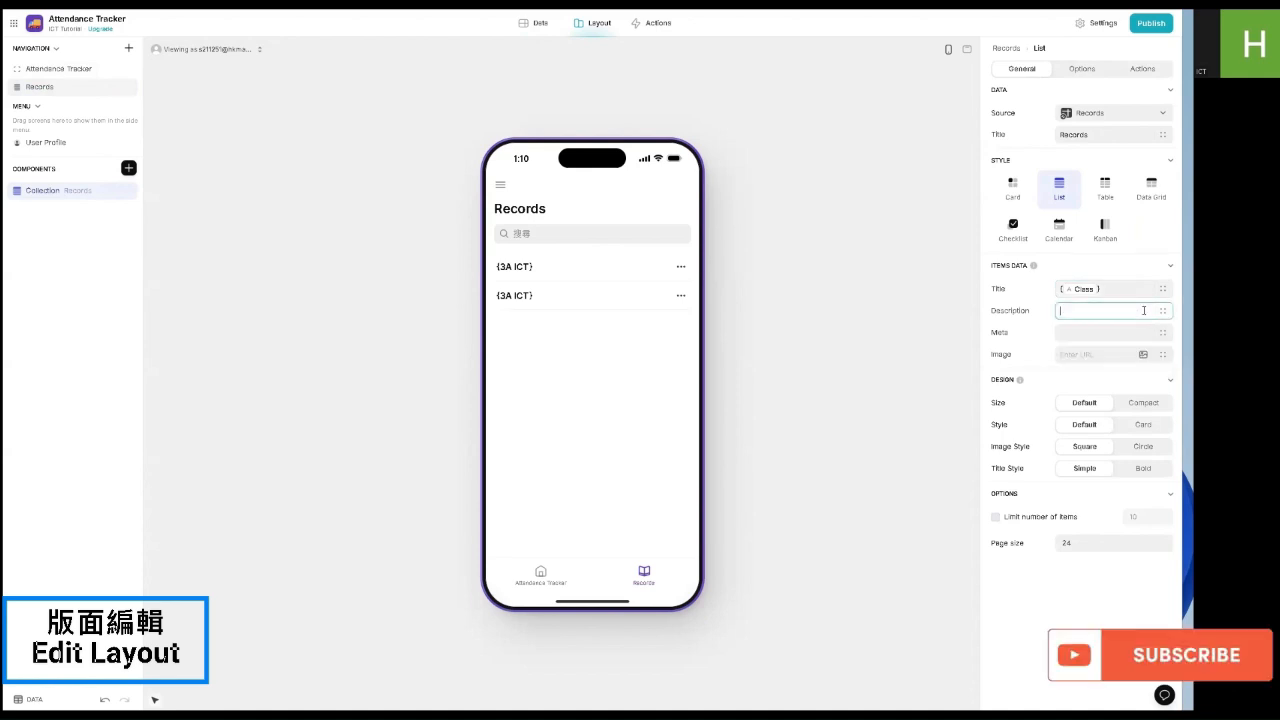
pyautogui.write('Total: Students Total (● Programming ...ents ... P, ● Programming ...dents... A)')
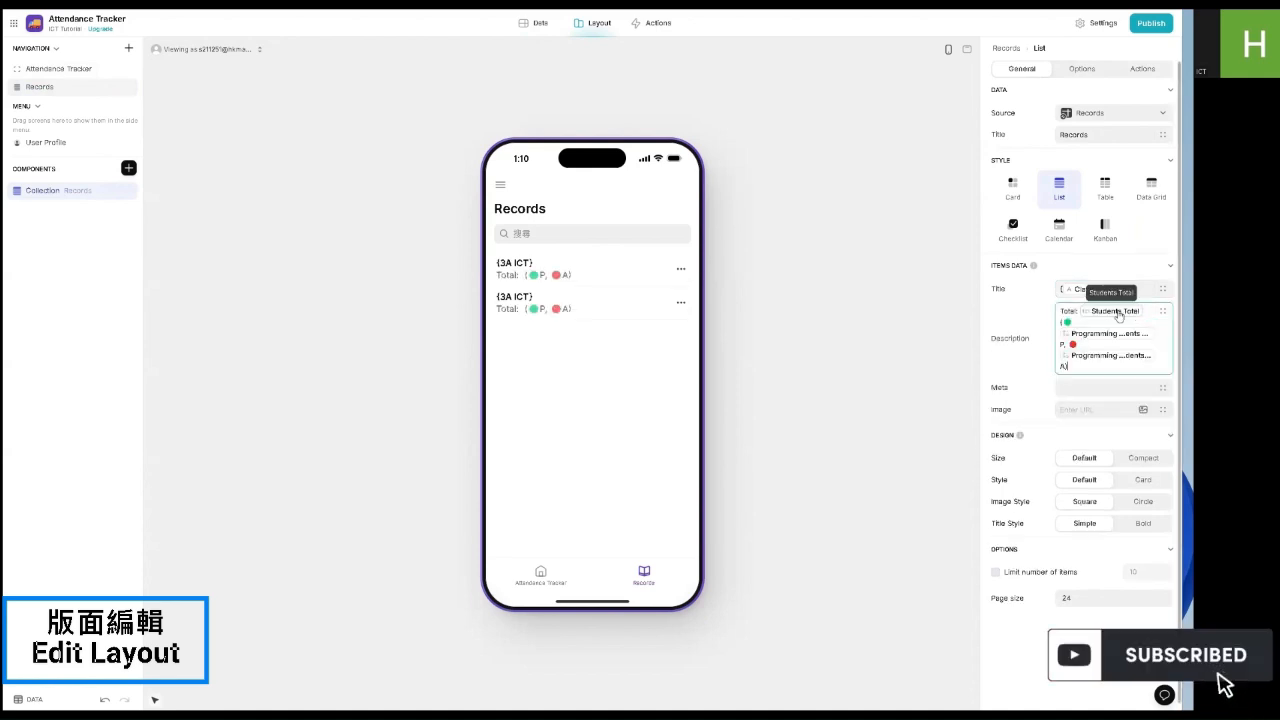
pyautogui.click(984, 51)
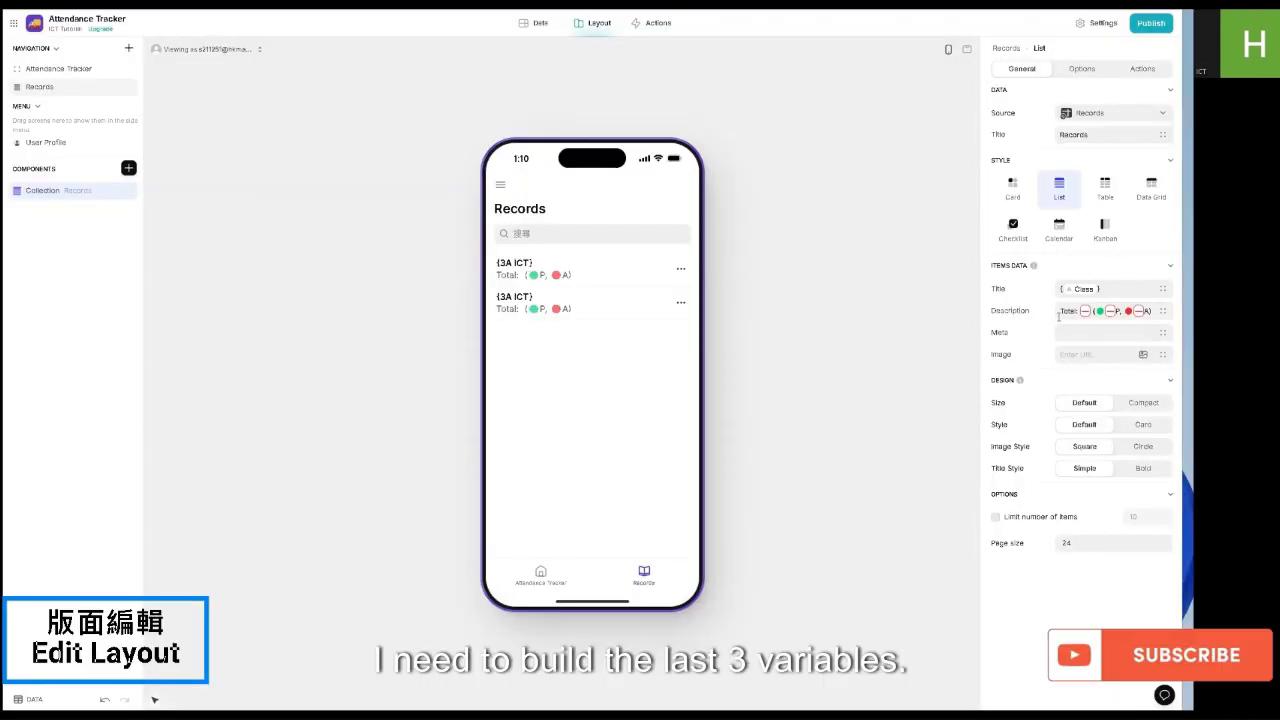
pyautogui.click(1061, 311)
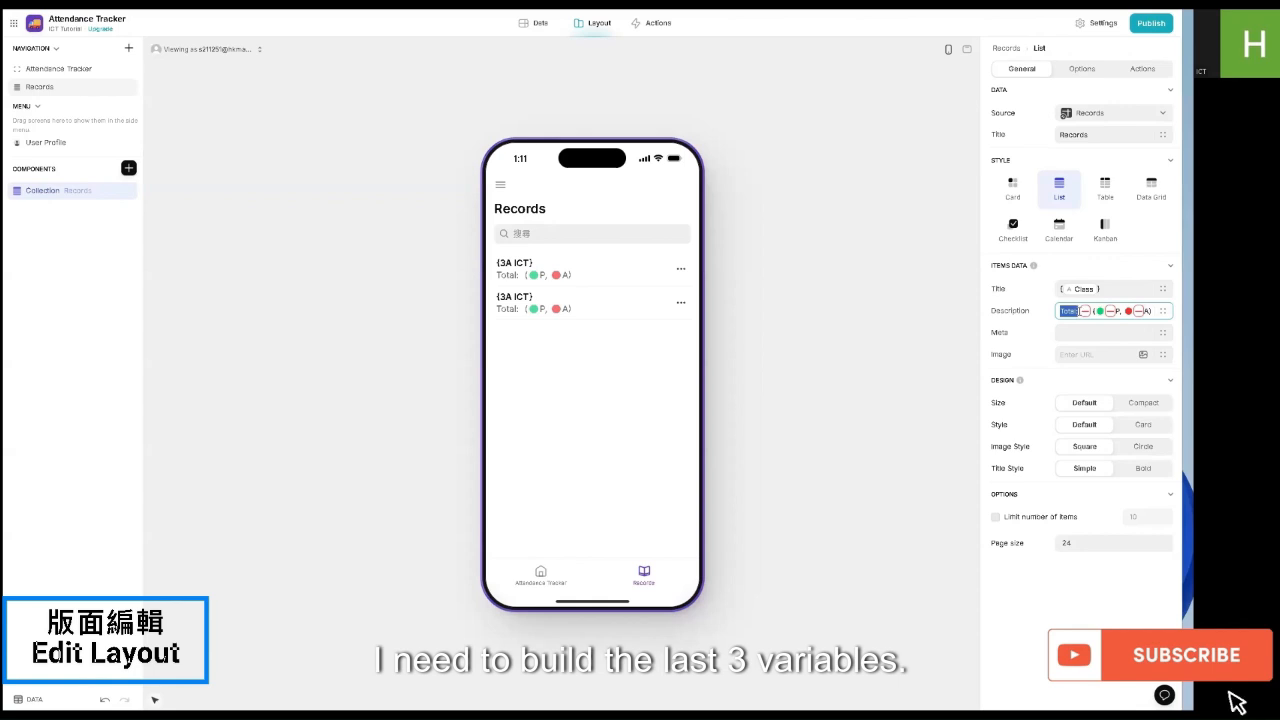
pyautogui.click(1086, 312)
pyautogui.click(1086, 313)
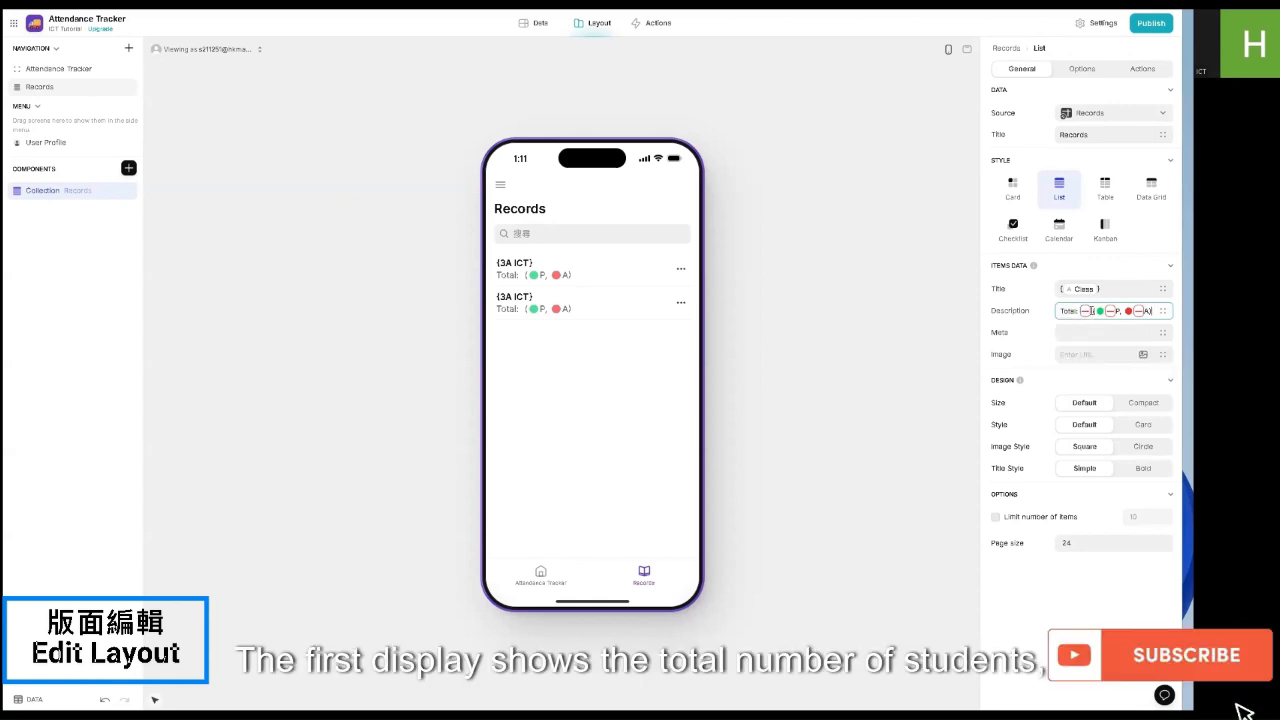
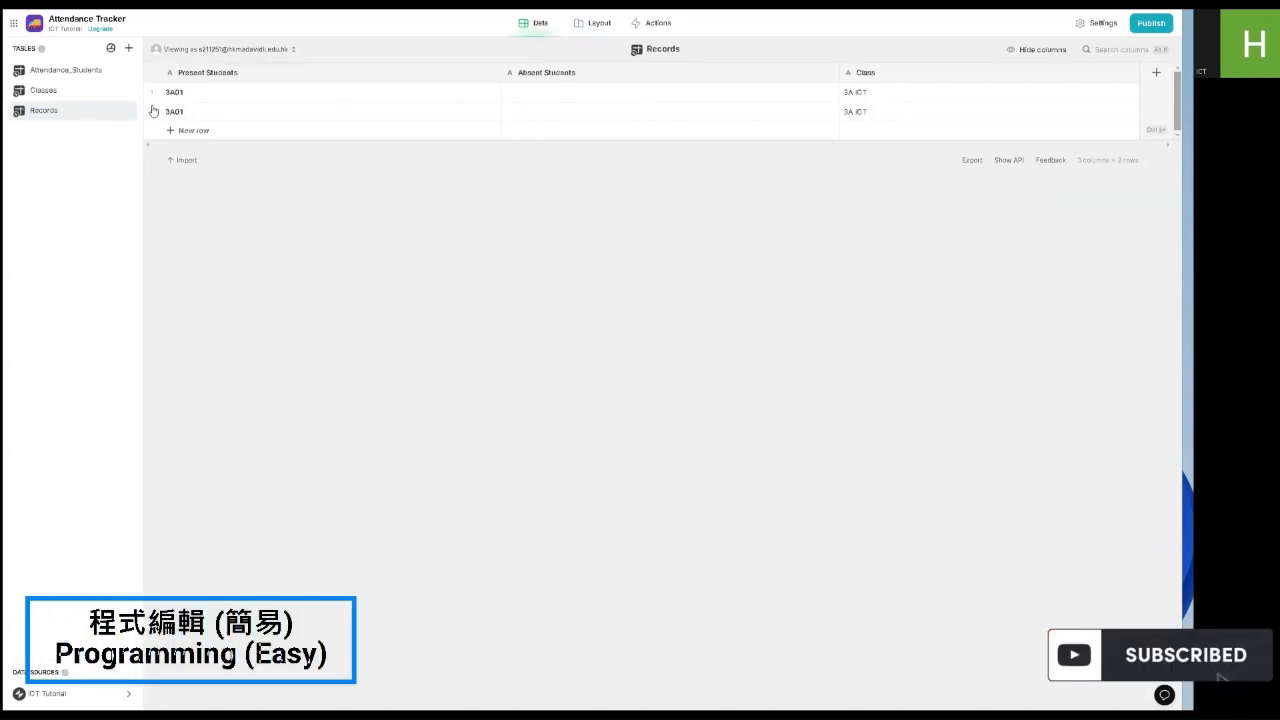
# Step: In Attendance_Students, add a Rollup column that summarizes the Checked field
pyautogui.click(58, 92)
pyautogui.click(65, 70)
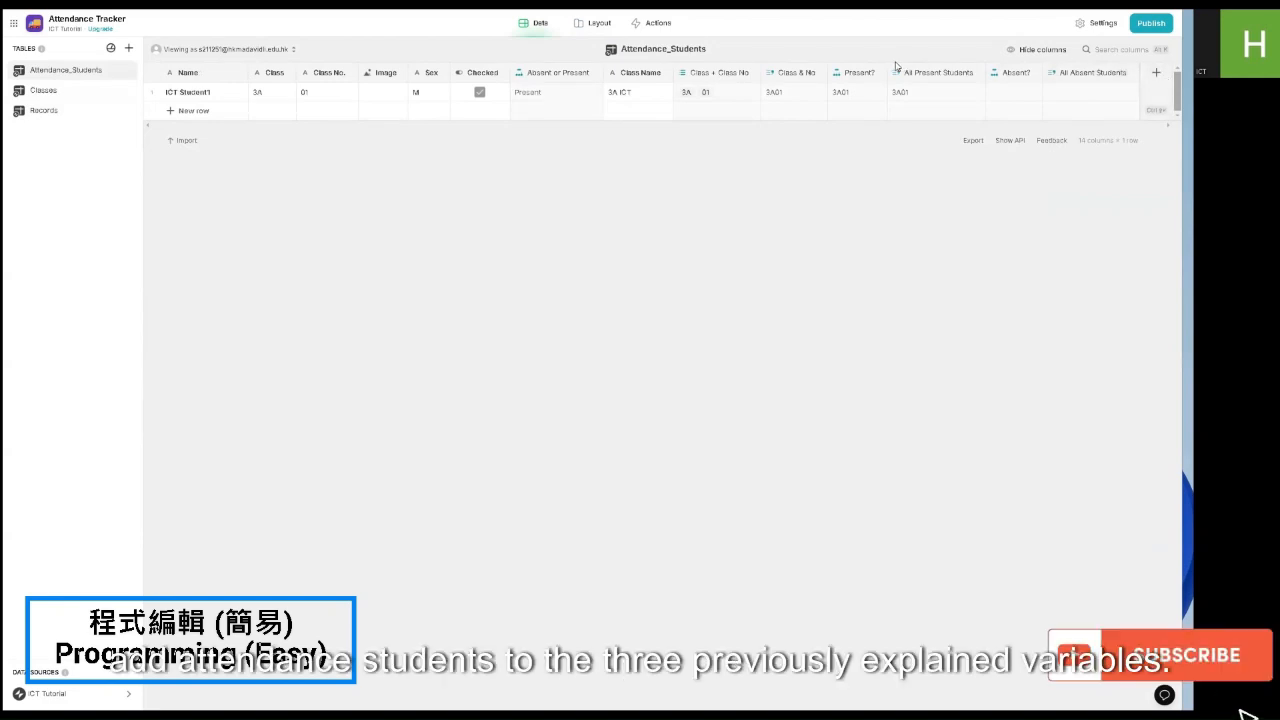
pyautogui.click(1156, 72)
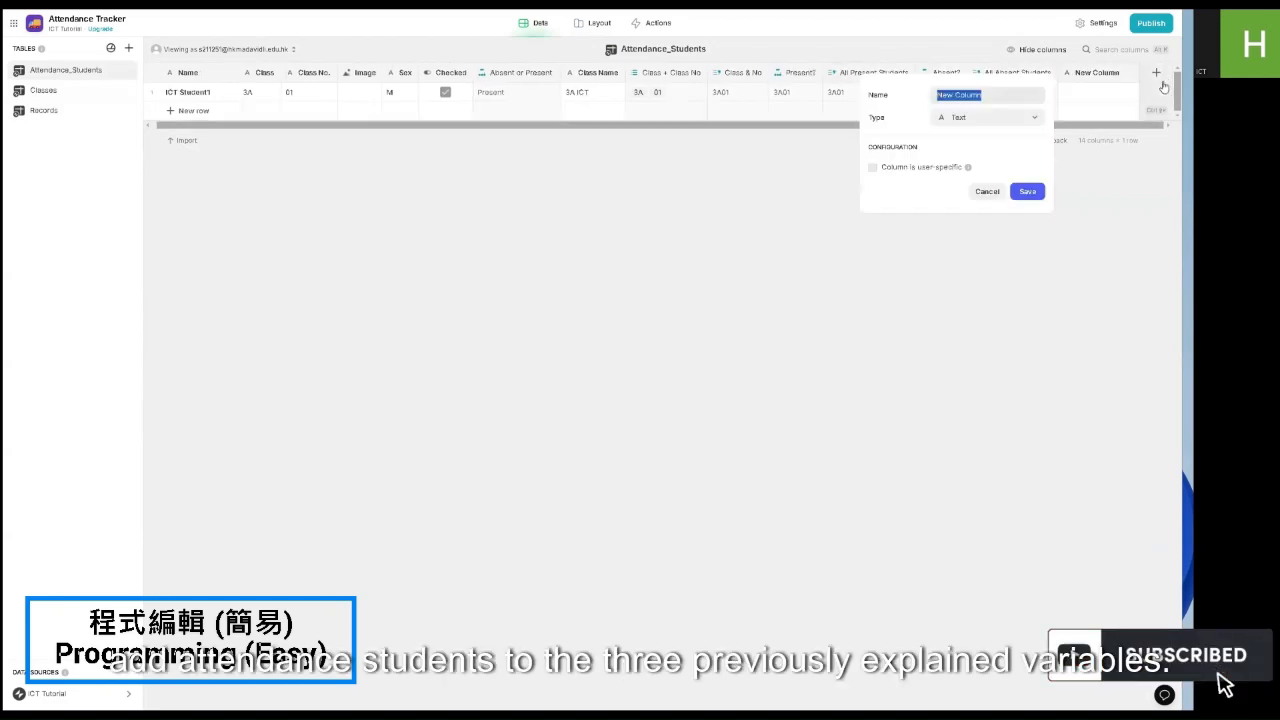
pyautogui.click(1020, 118)
pyautogui.moveTo(966, 174)
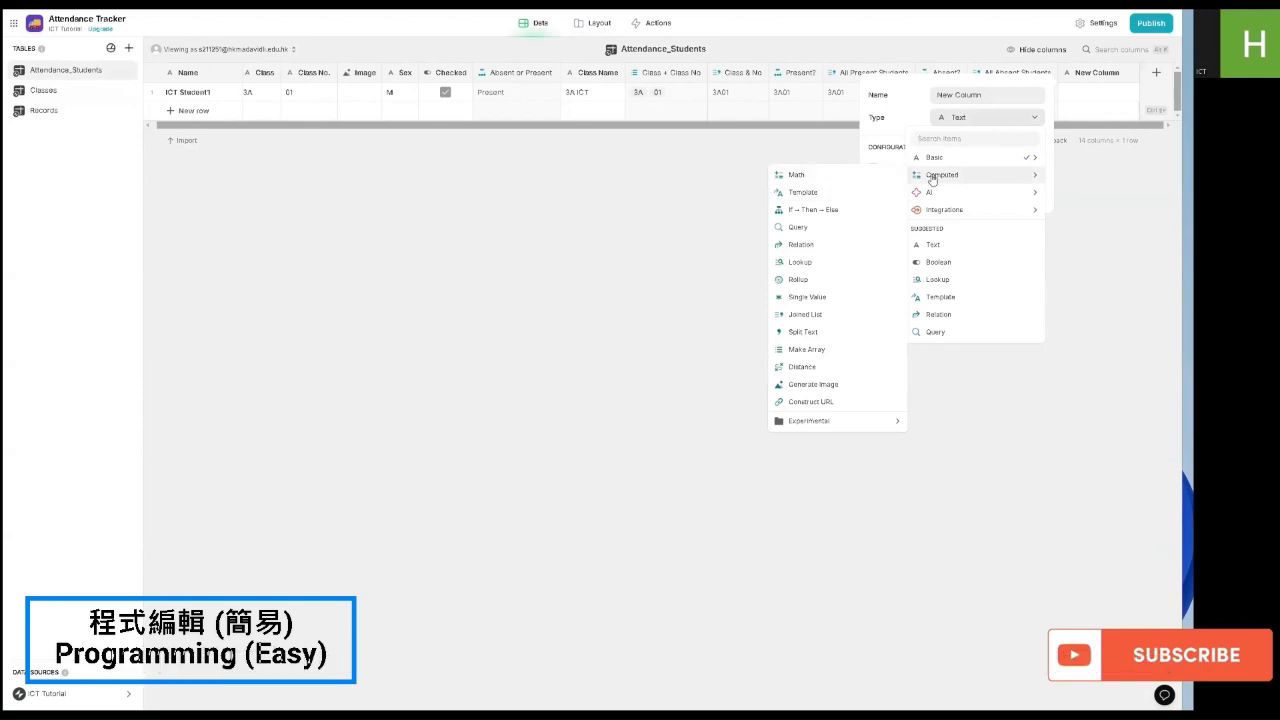
pyautogui.click(855, 282)
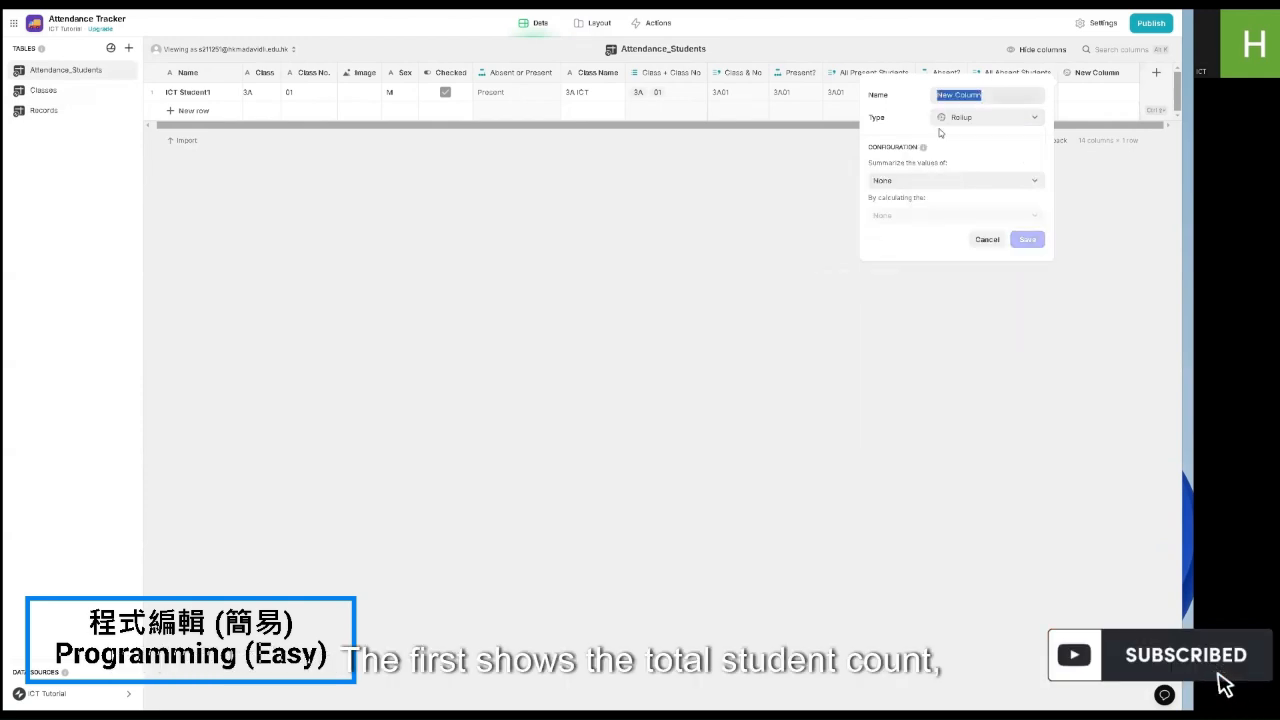
pyautogui.click(940, 181)
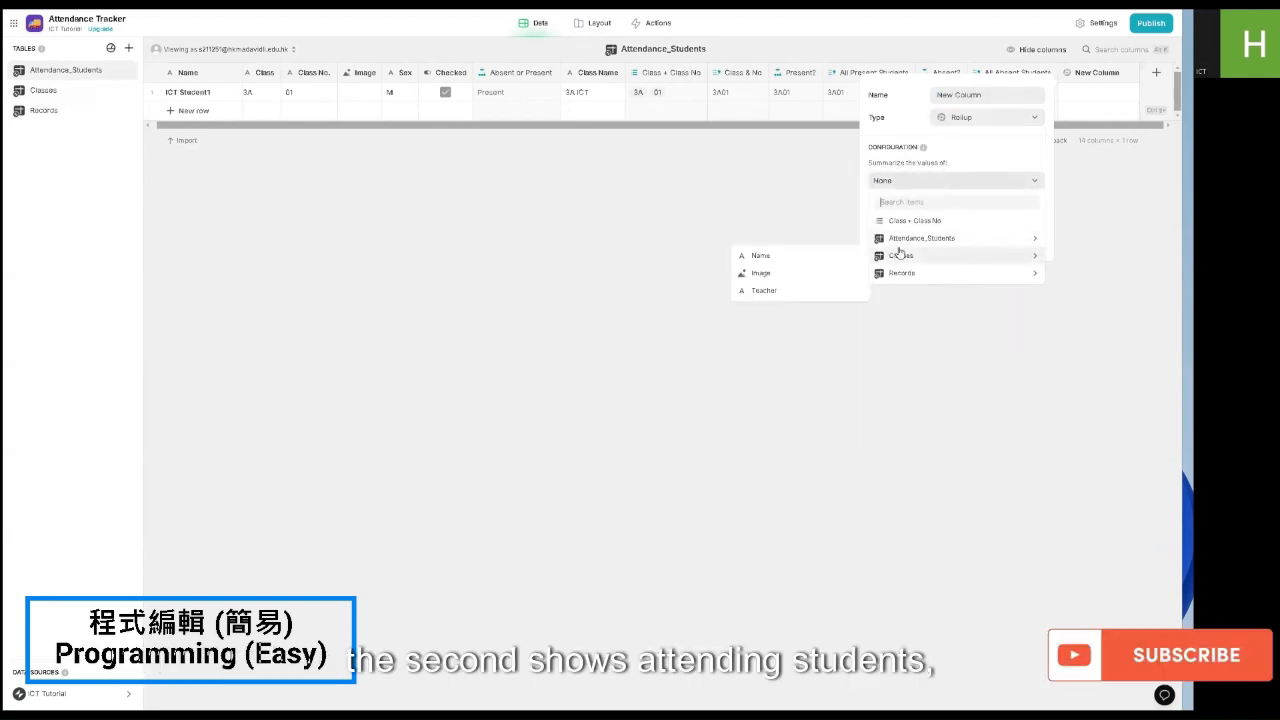
pyautogui.moveTo(900, 238)
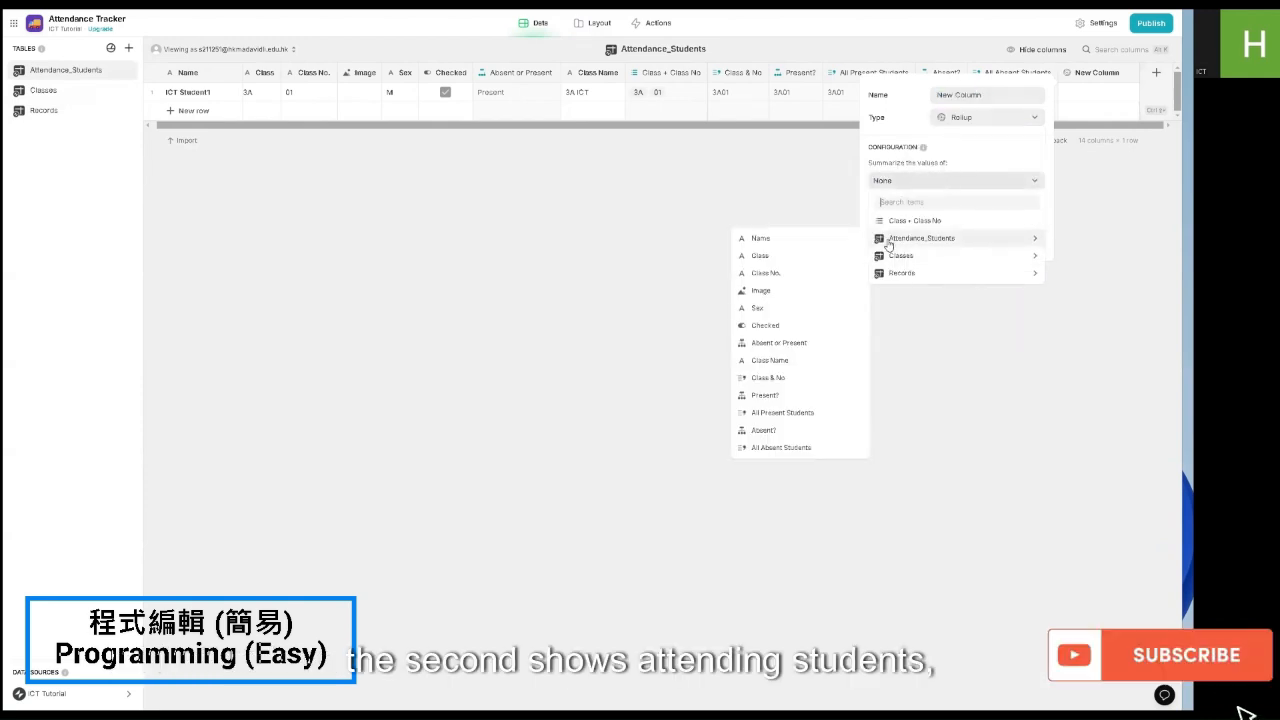
pyautogui.click(803, 325)
# Step: Make it count true values as whole numbers and name it Total Present Students
pyautogui.click(910, 224)
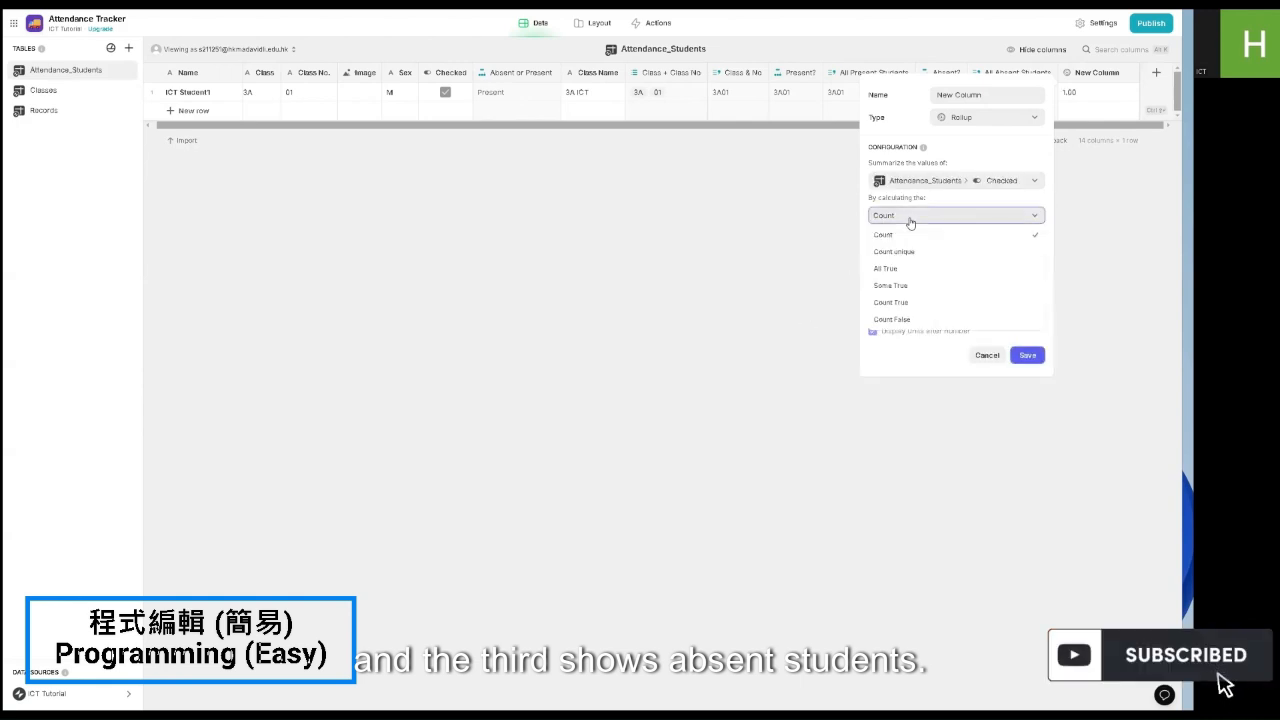
pyautogui.click(888, 303)
pyautogui.click(956, 267)
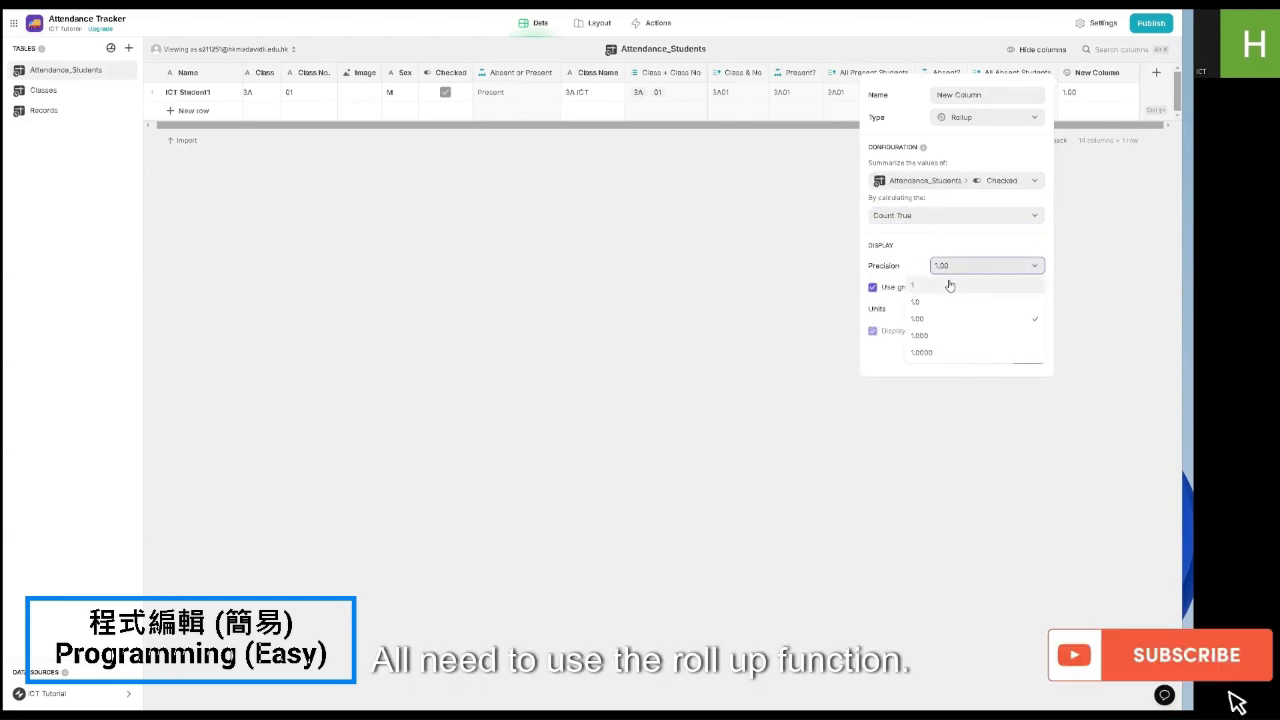
pyautogui.click(949, 285)
pyautogui.tripleClick(977, 98)
pyautogui.write('t')
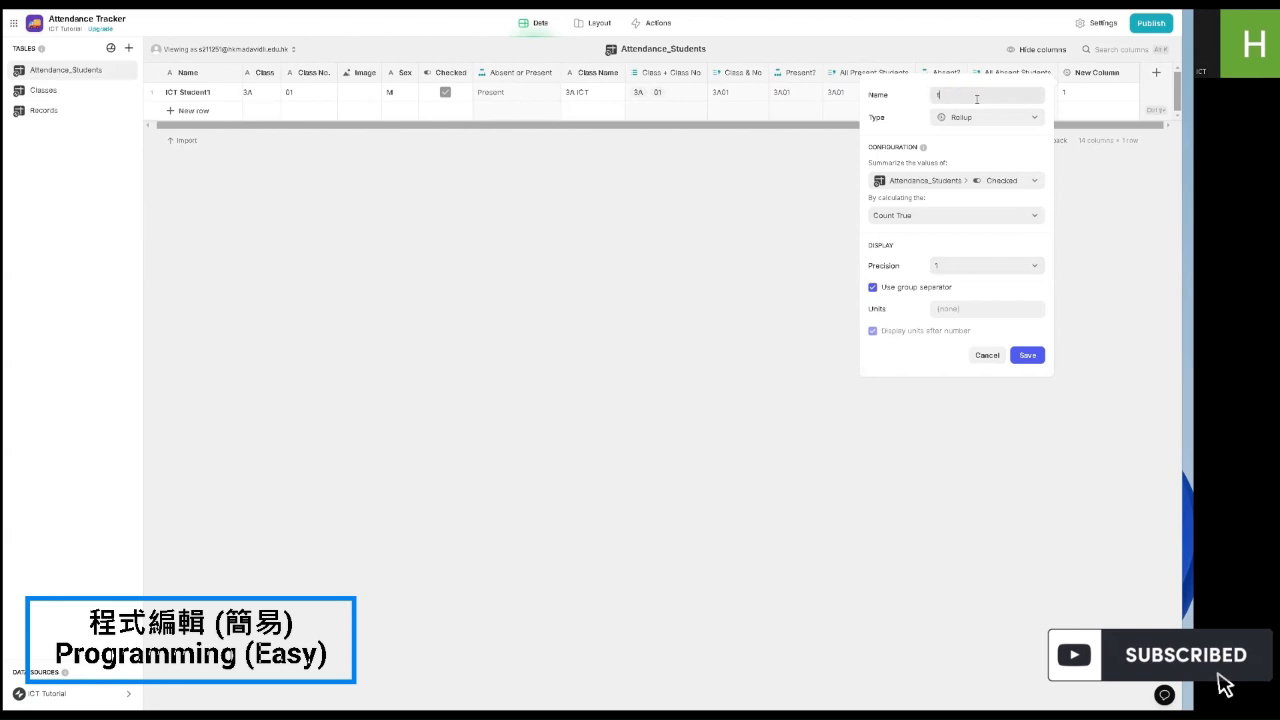
pyautogui.write('10')
pyautogui.write('al Pre')
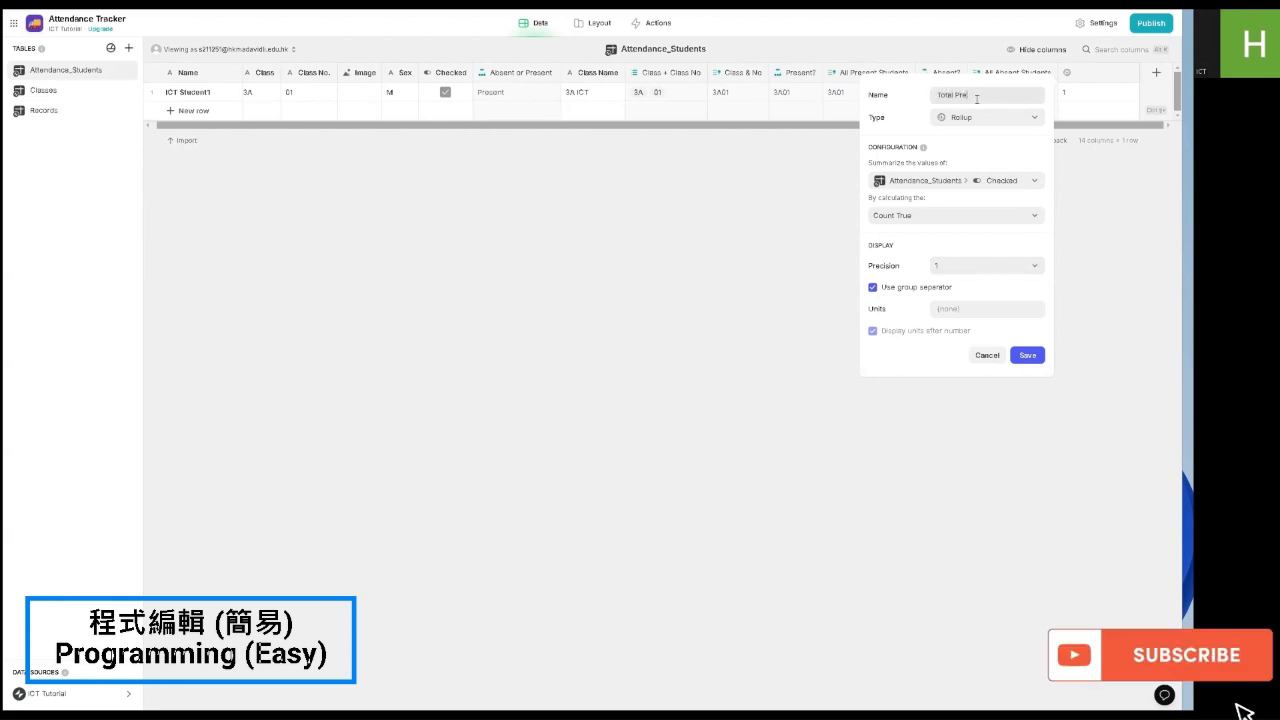
pyautogui.write('sent Students')
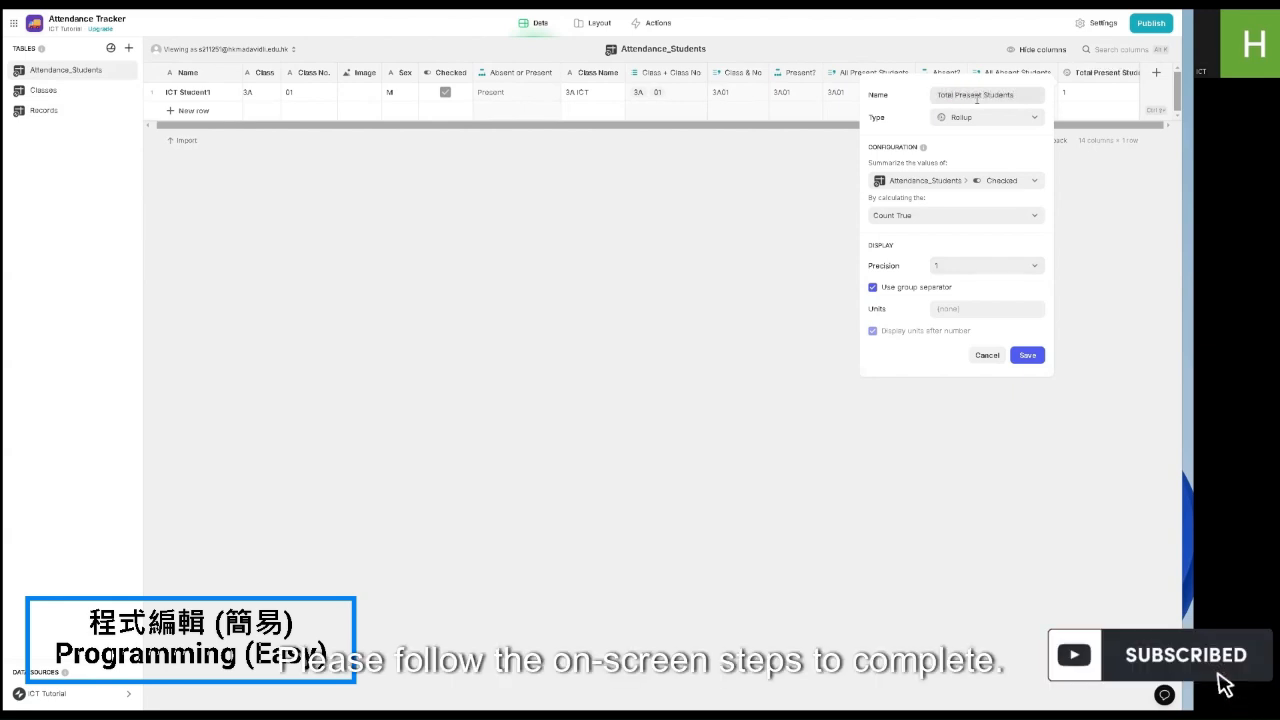
pyautogui.click(1027, 355)
# Step: Duplicate it as Total Absent Students, counting false Checked values instead
pyautogui.click(1090, 72)
pyautogui.click(1064, 109)
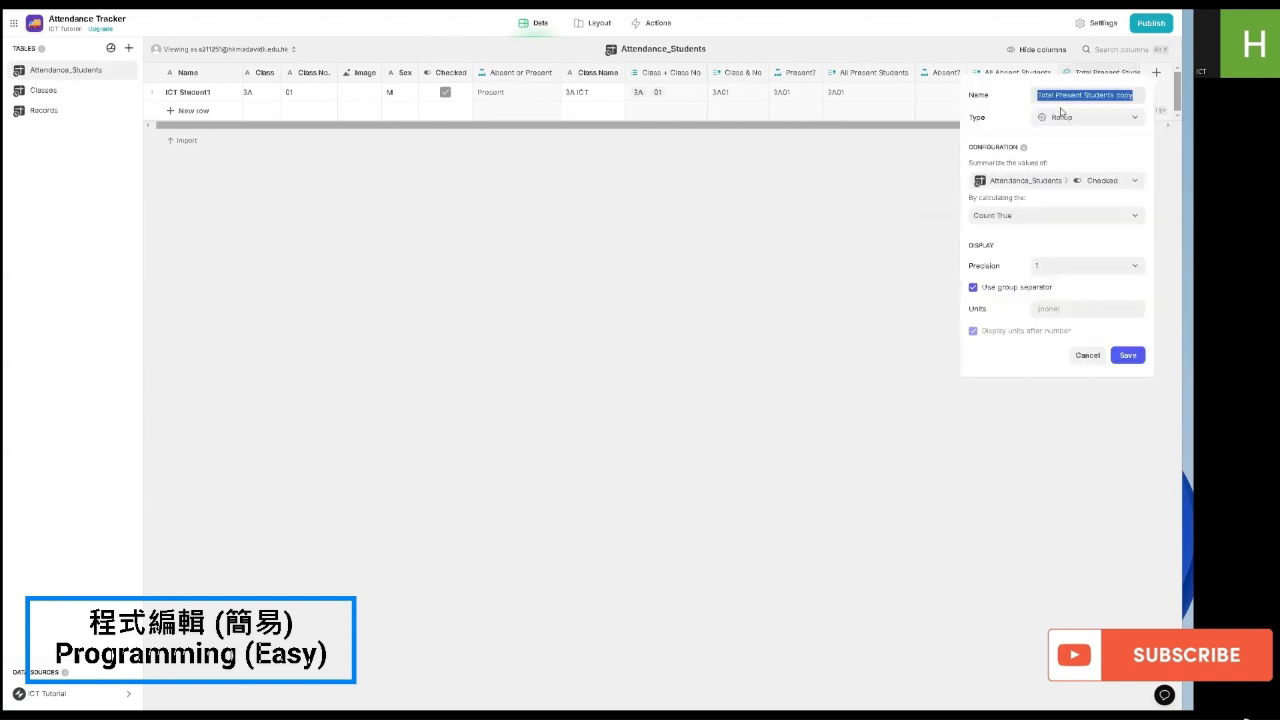
pyautogui.moveTo(1136, 96); pyautogui.dragTo(1115, 97)
pyautogui.press('BackSpace')
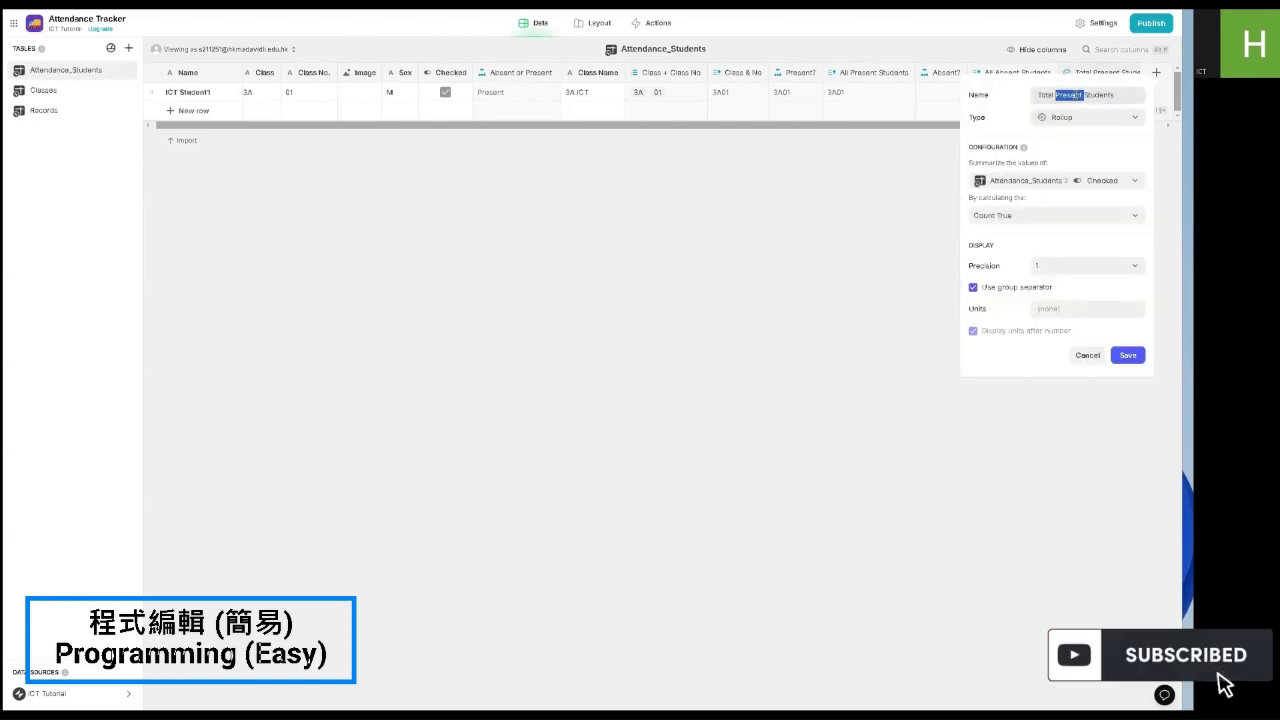
pyautogui.write('Absent')
pyautogui.click(1048, 216)
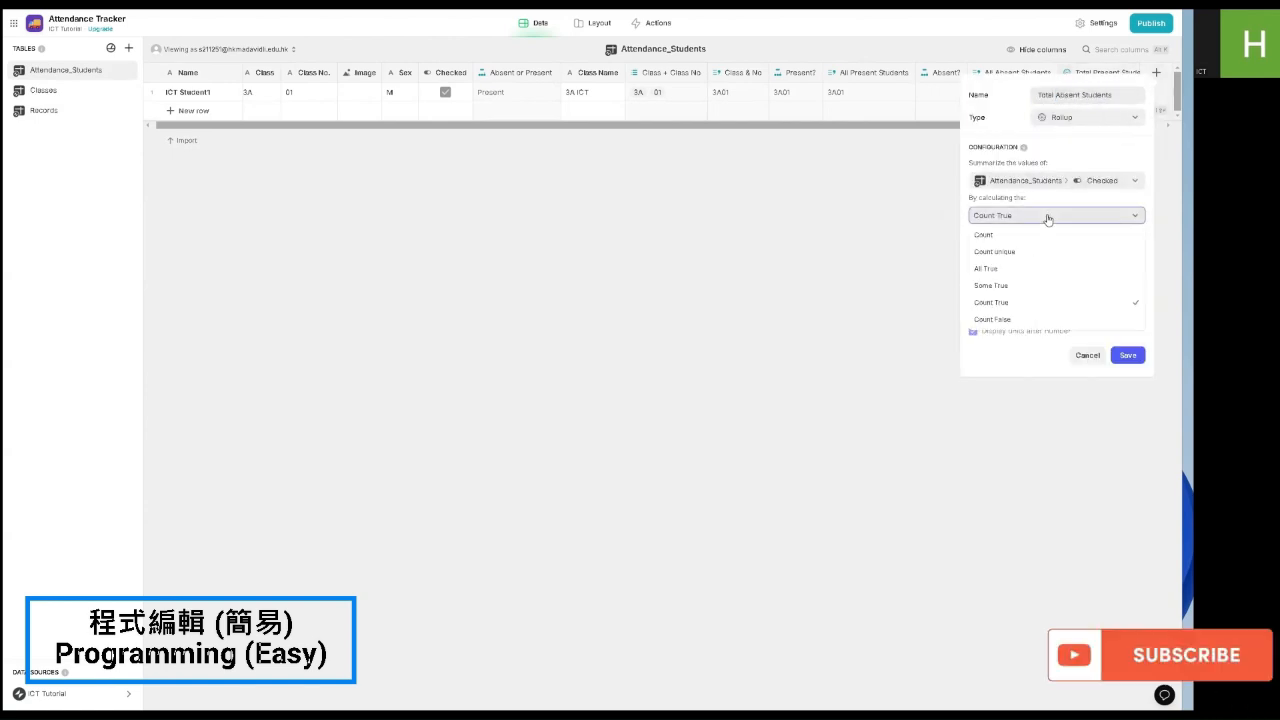
pyautogui.click(1022, 318)
pyautogui.click(1128, 356)
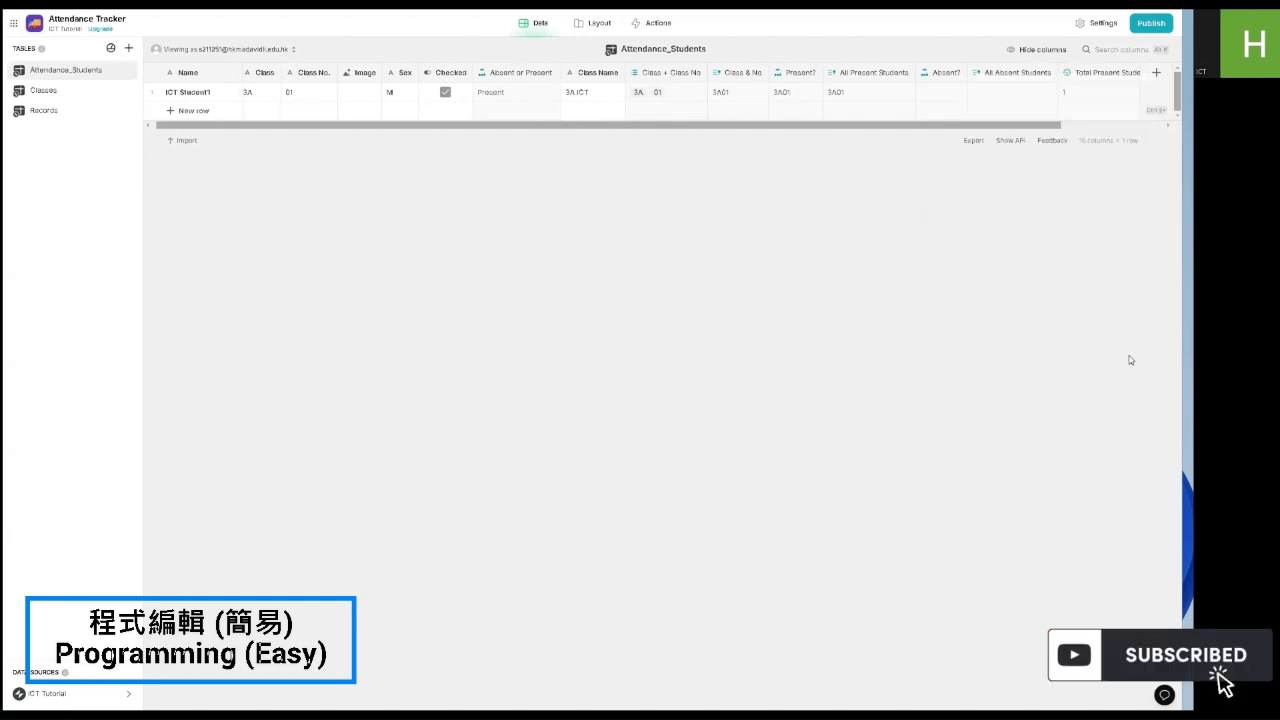
# Step: Turn the copied column into Total Students, a count of the Name field
pyautogui.click(1066, 73)
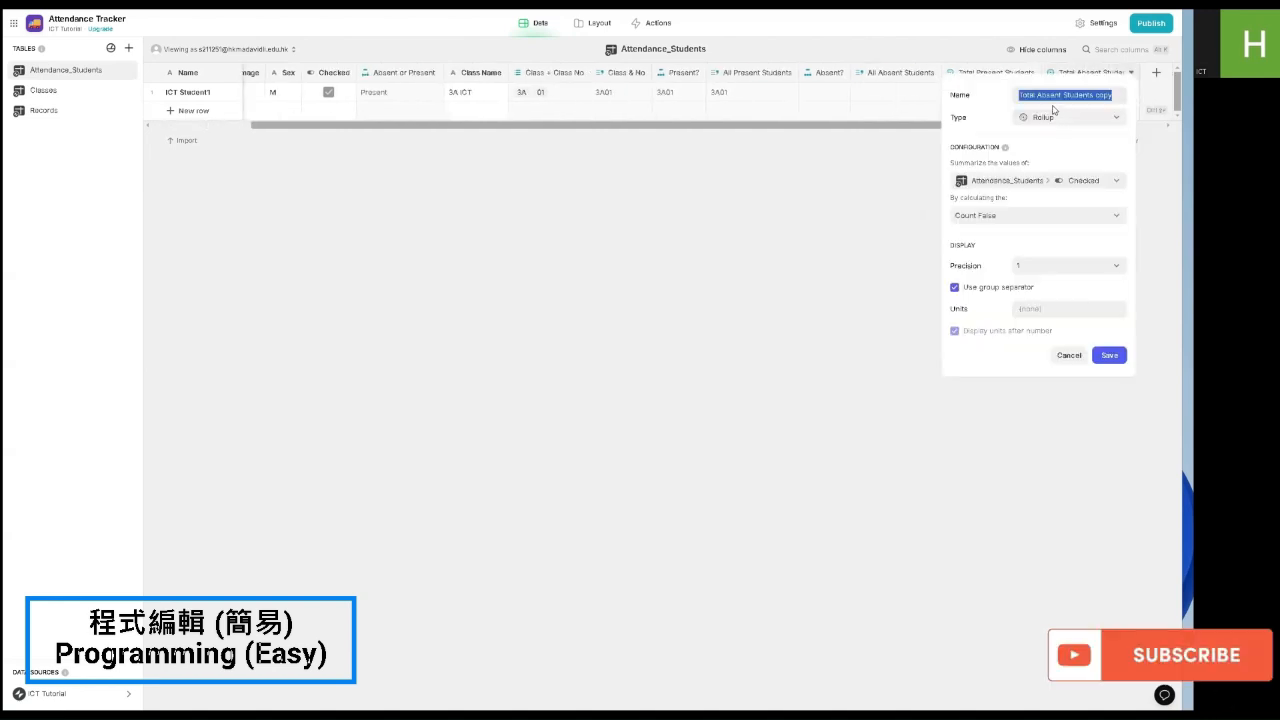
pyautogui.doubleClick(1048, 98)
pyautogui.press('BackSpace')
pyautogui.doubleClick(1081, 97)
pyautogui.press('BackSpace')
pyautogui.click(1058, 184)
pyautogui.click(1058, 184)
pyautogui.click(1058, 184)
pyautogui.moveTo(1031, 238)
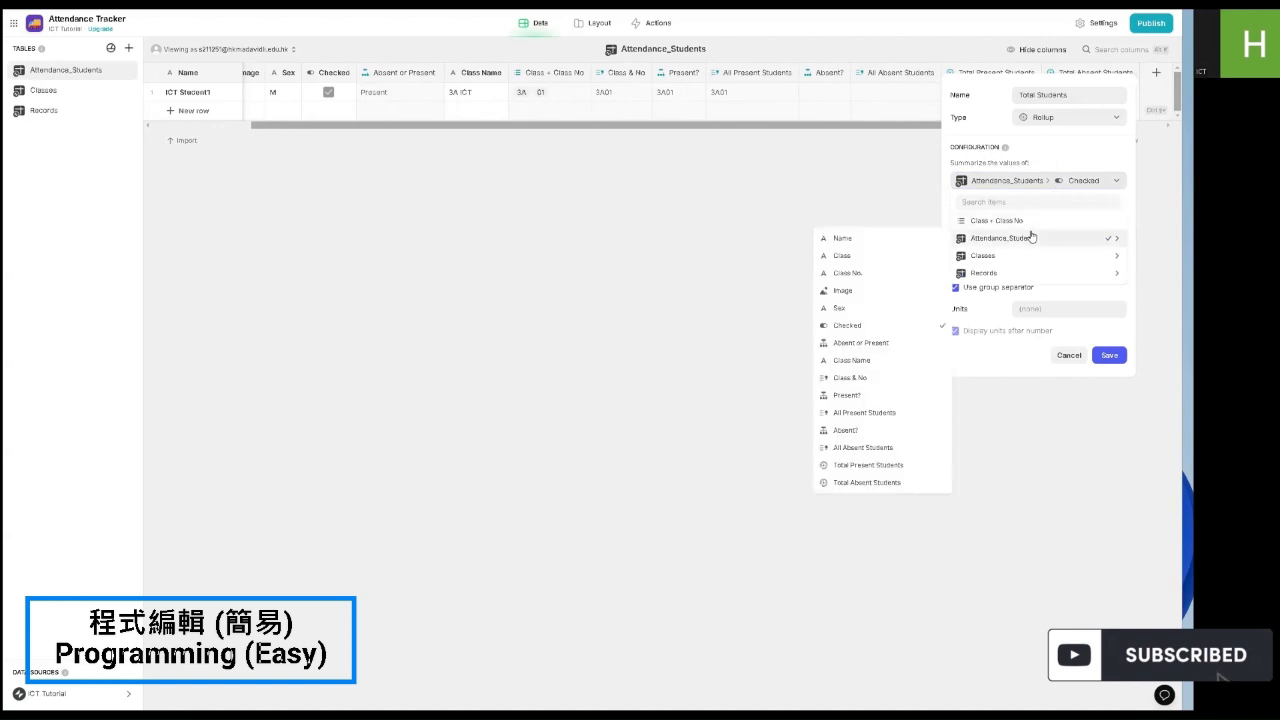
pyautogui.click(885, 240)
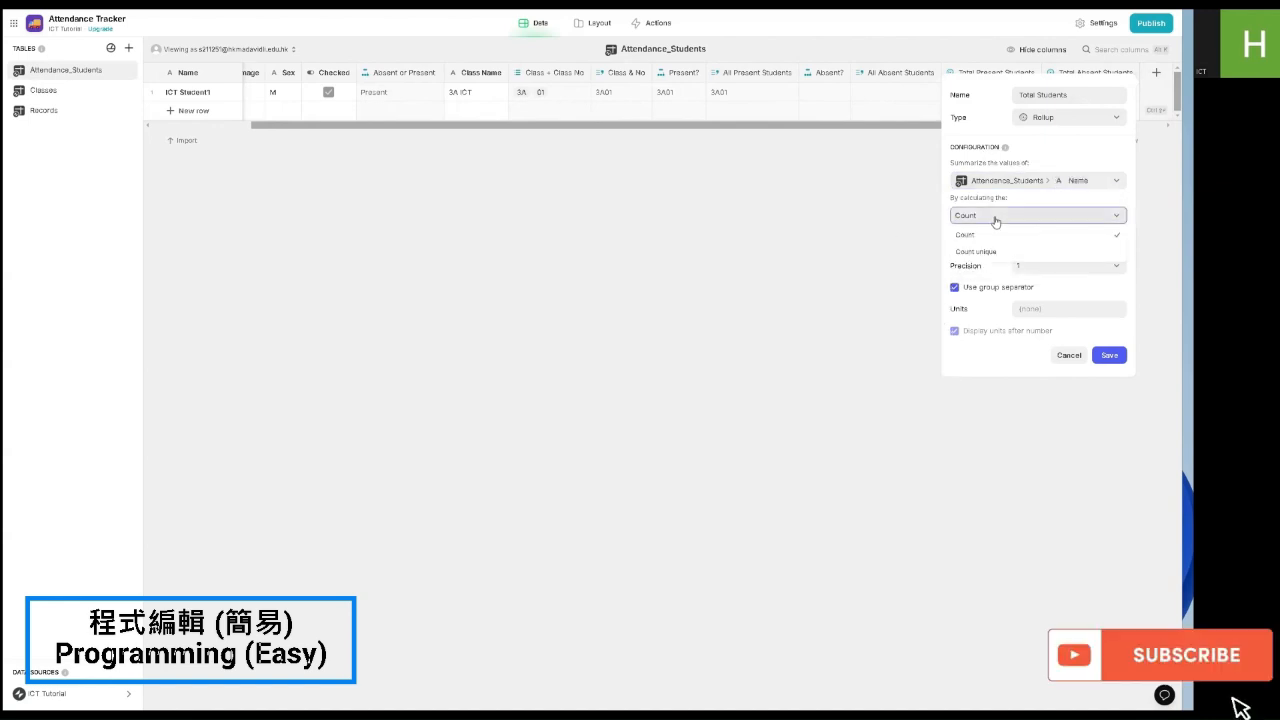
pyautogui.click(1109, 355)
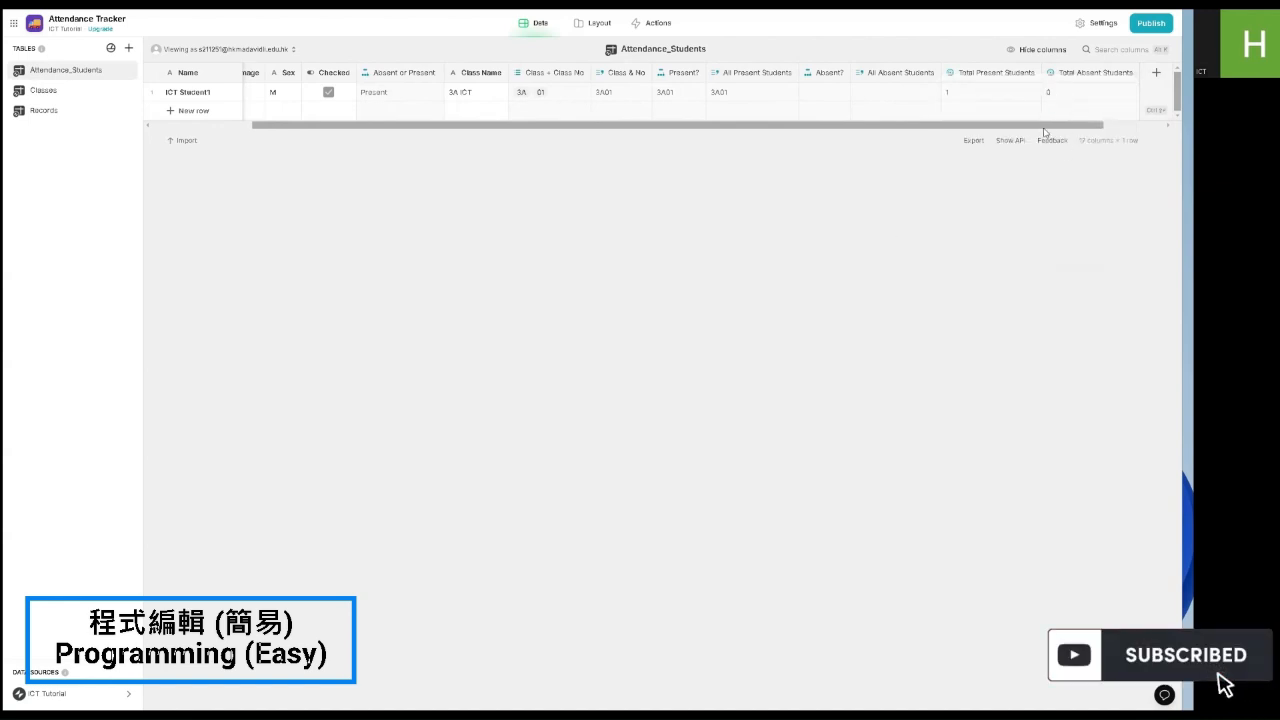
pyautogui.moveTo(1044, 127); pyautogui.dragTo(1108, 131)
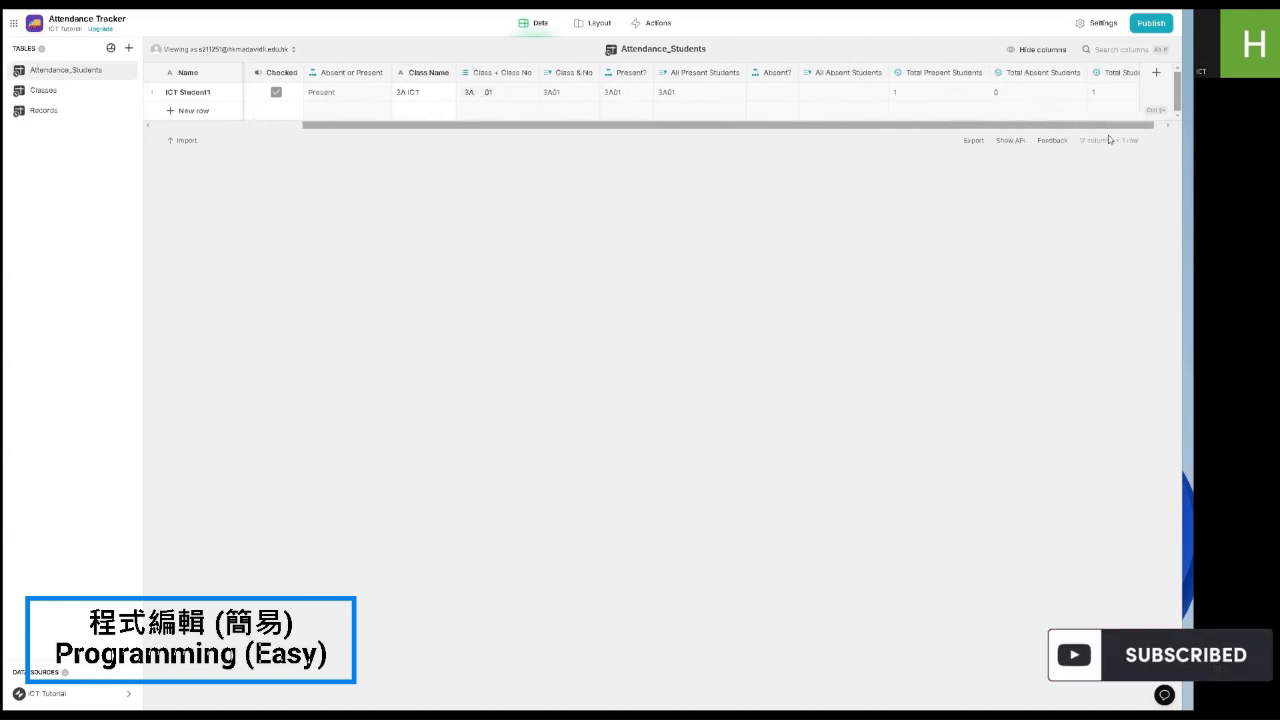
# Step: Add a whole-number Number column, Total Present Students, to the Records table
pyautogui.click(77, 112)
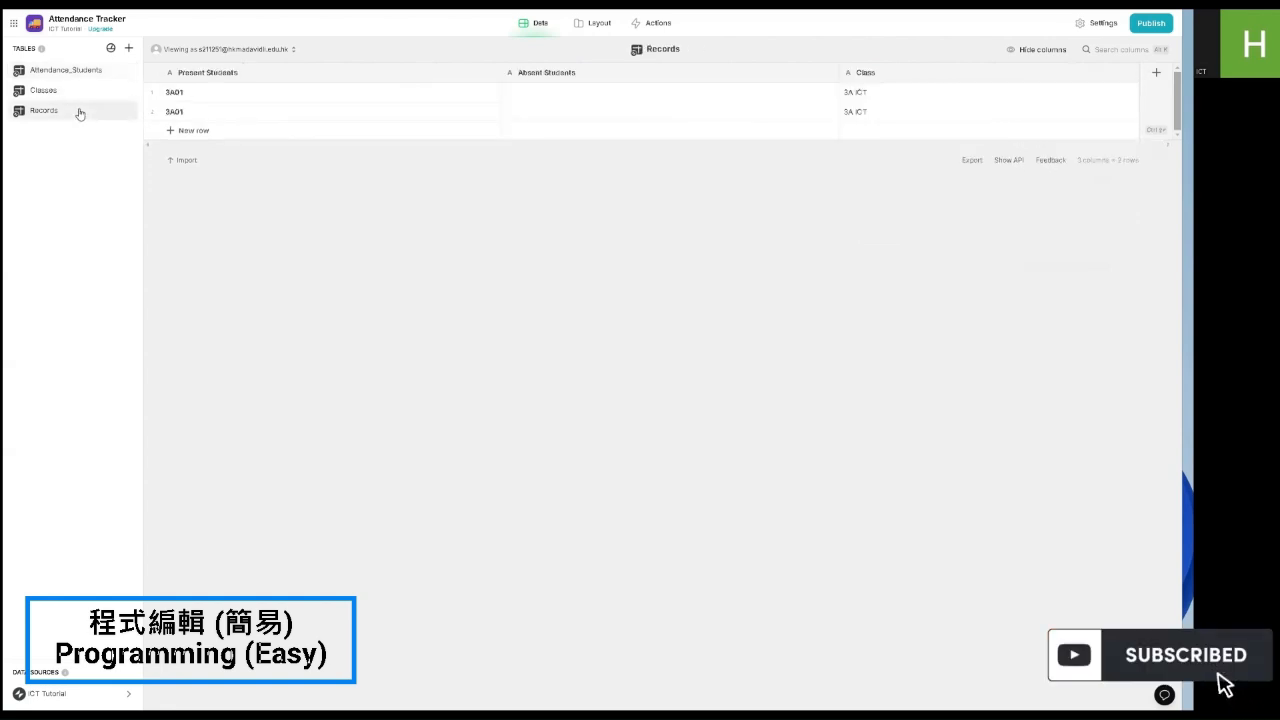
pyautogui.click(75, 72)
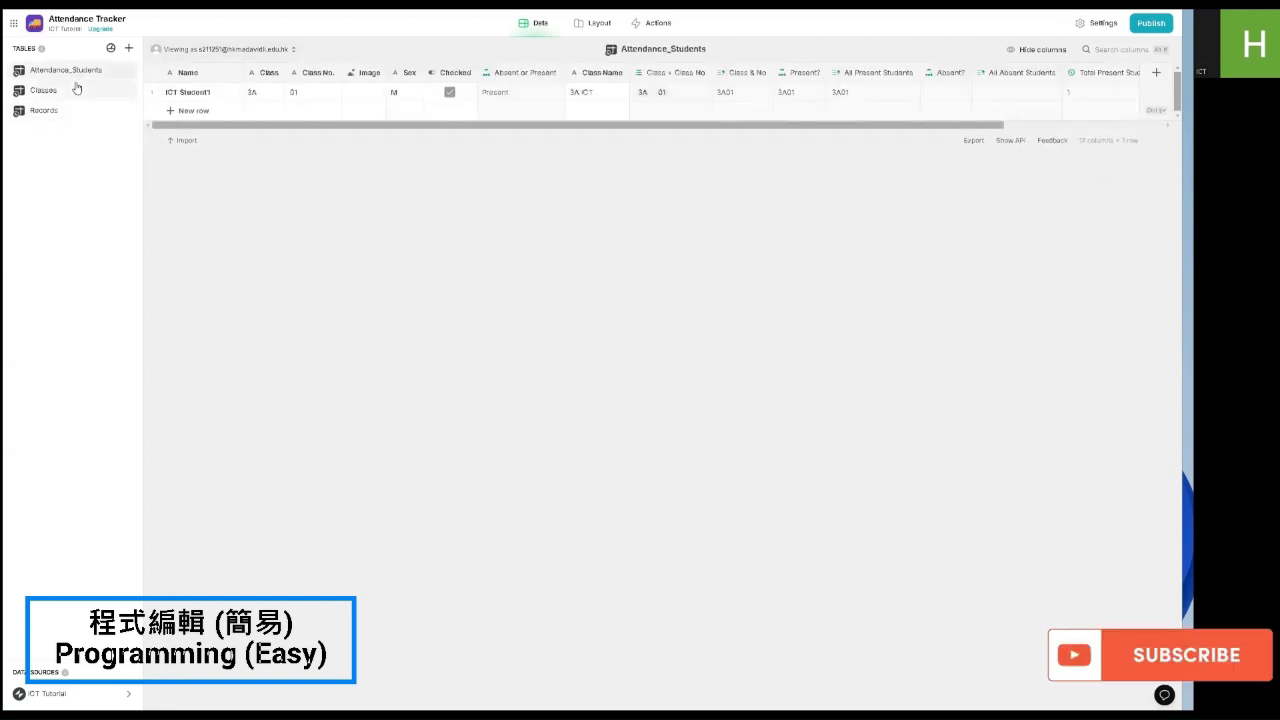
pyautogui.click(637, 28)
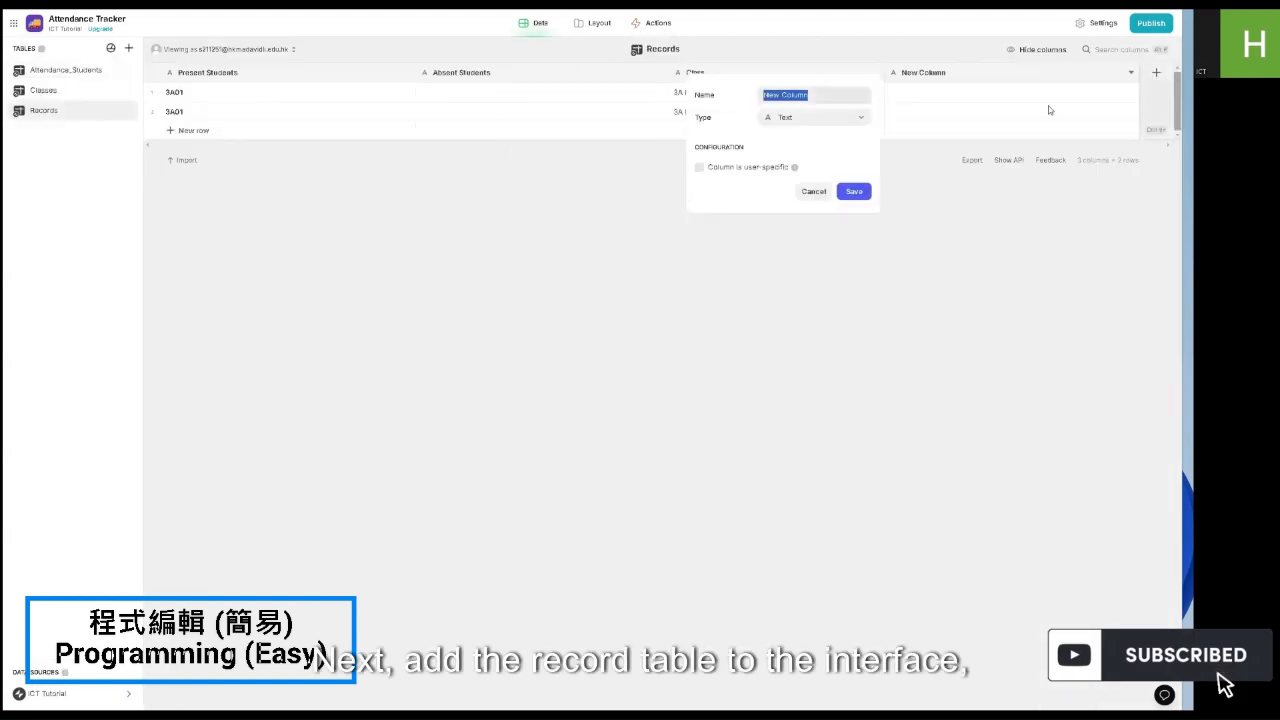
pyautogui.click(834, 118)
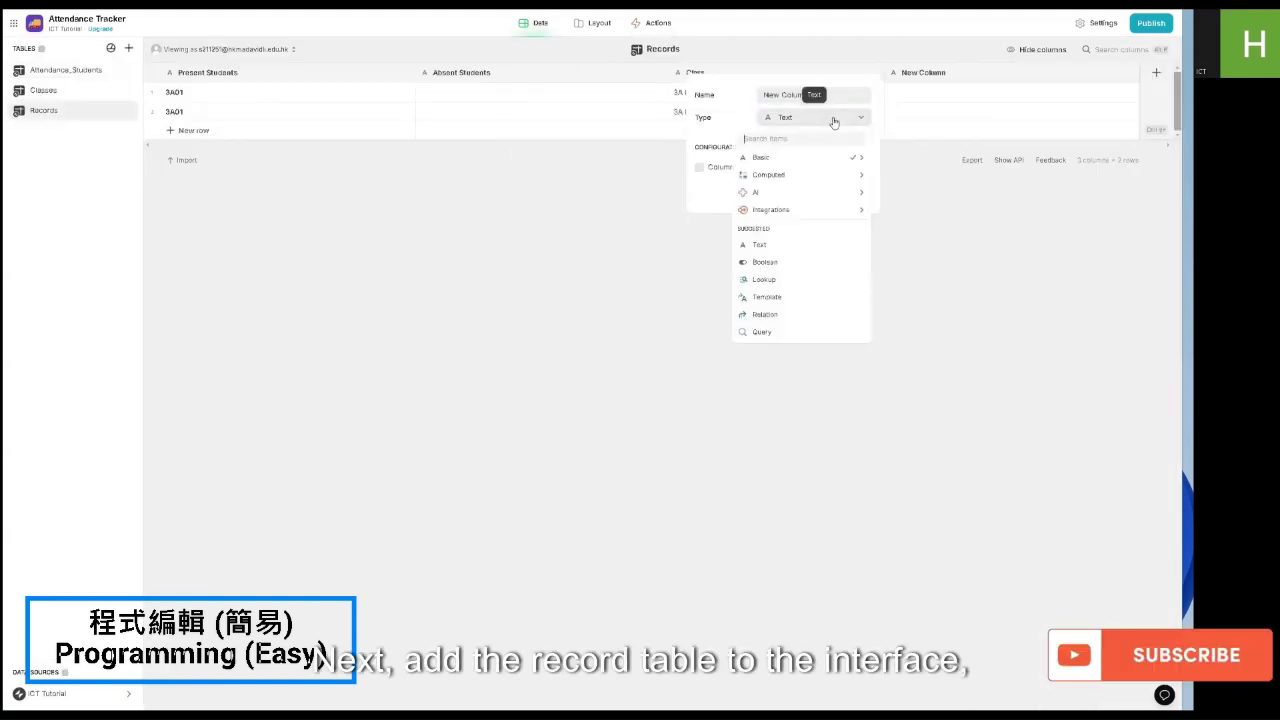
pyautogui.press('Escape')
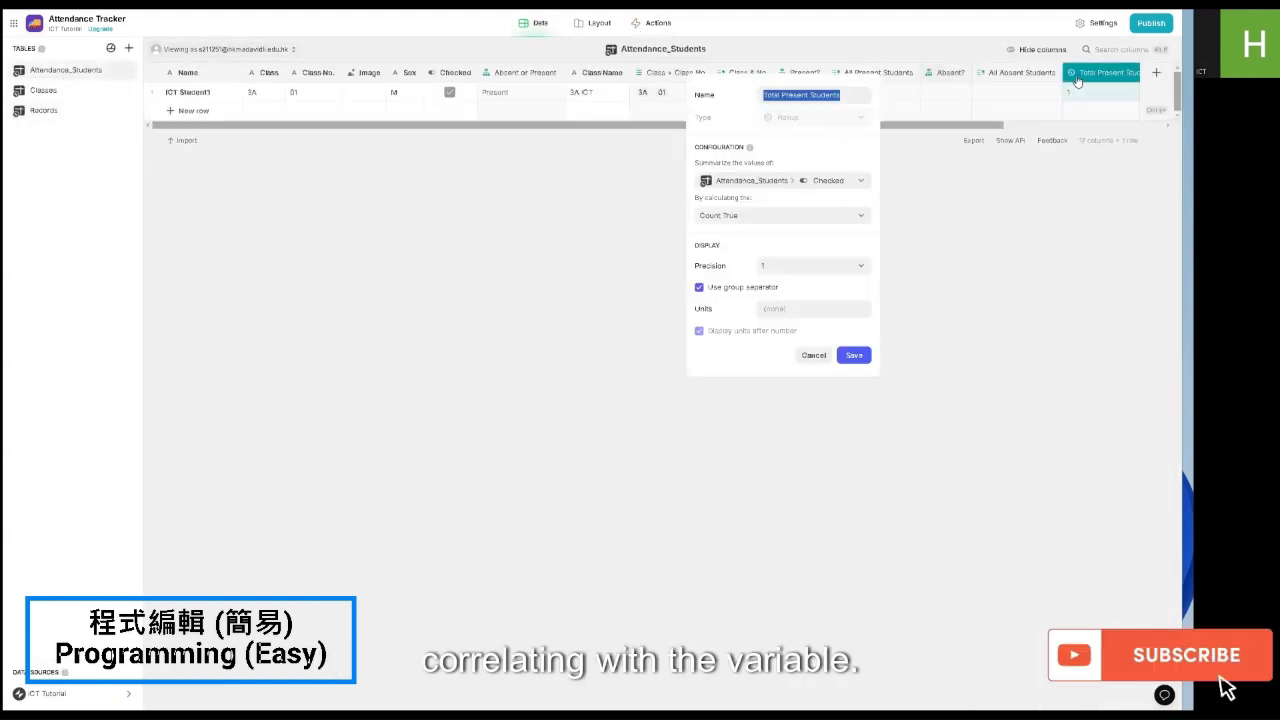
pyautogui.press('Escape')
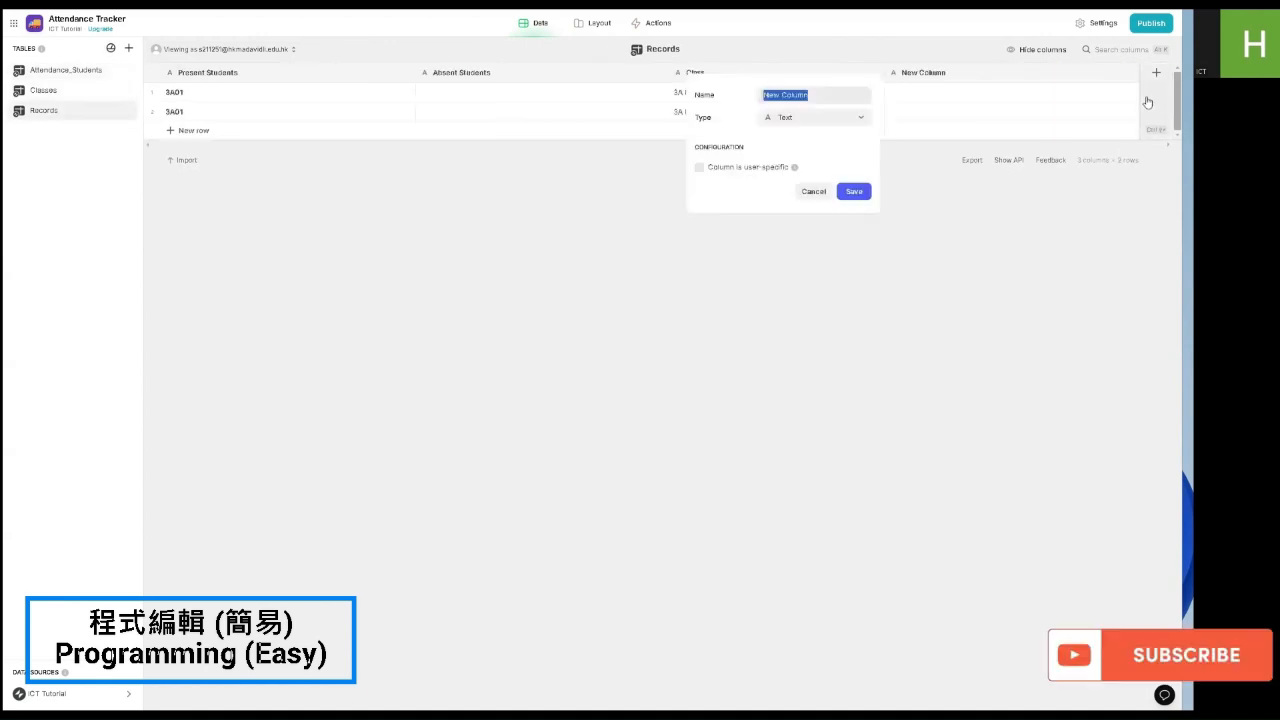
pyautogui.click(815, 117)
pyautogui.moveTo(792, 164)
pyautogui.click(895, 189)
pyautogui.click(813, 217)
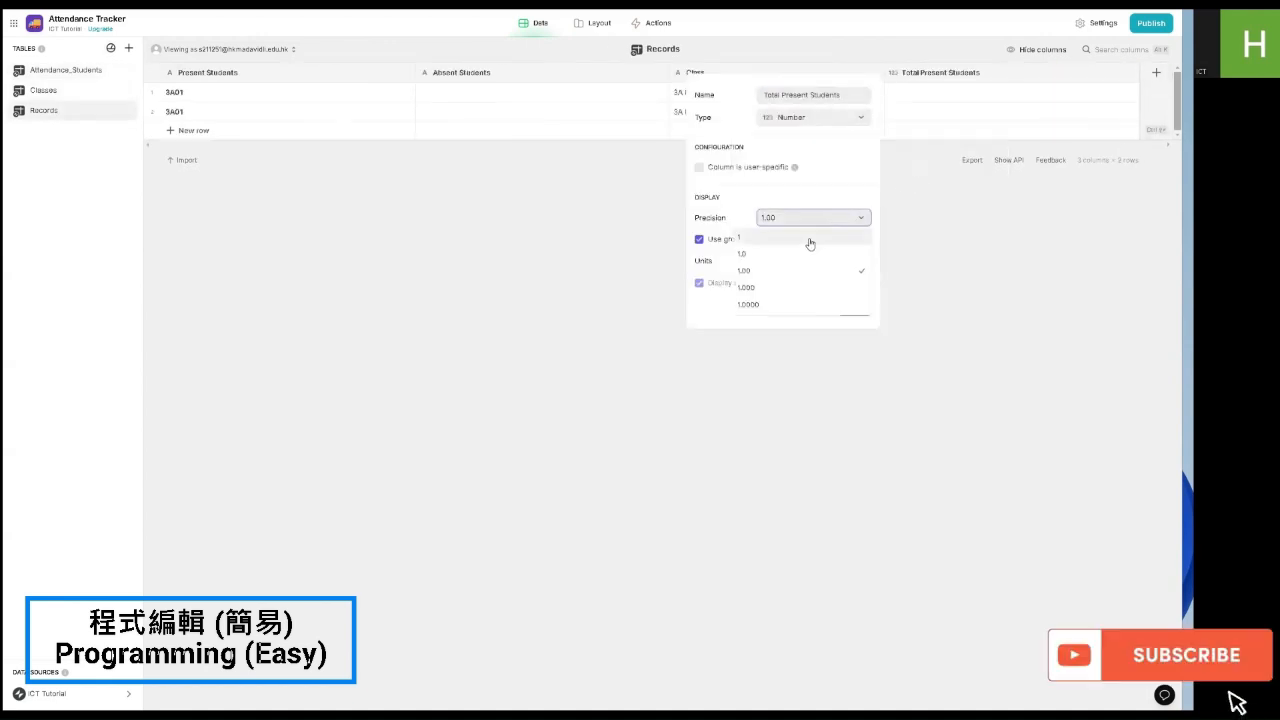
pyautogui.click(805, 251)
pyautogui.click(854, 305)
# Step: Duplicate it twice, renaming the copies Total Absent Students and Total Students
pyautogui.rightClick(940, 75)
pyautogui.click(1019, 111)
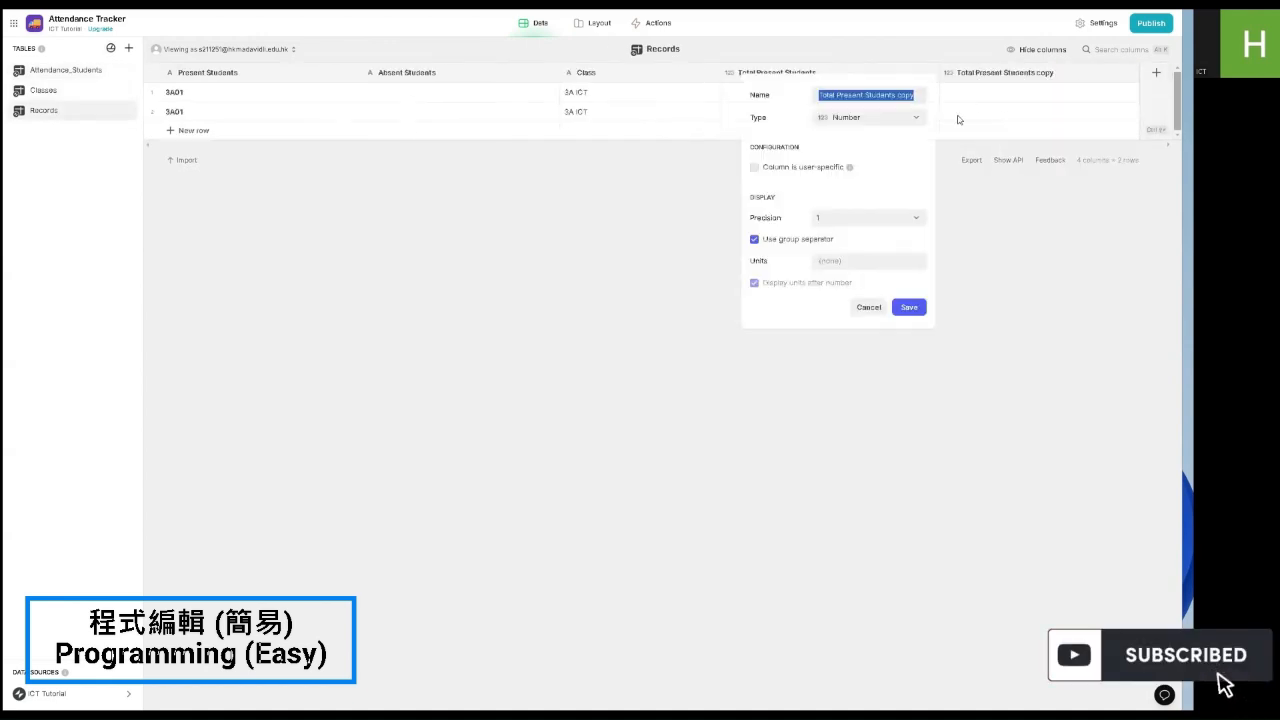
pyautogui.doubleClick(852, 94)
pyautogui.write('Abs')
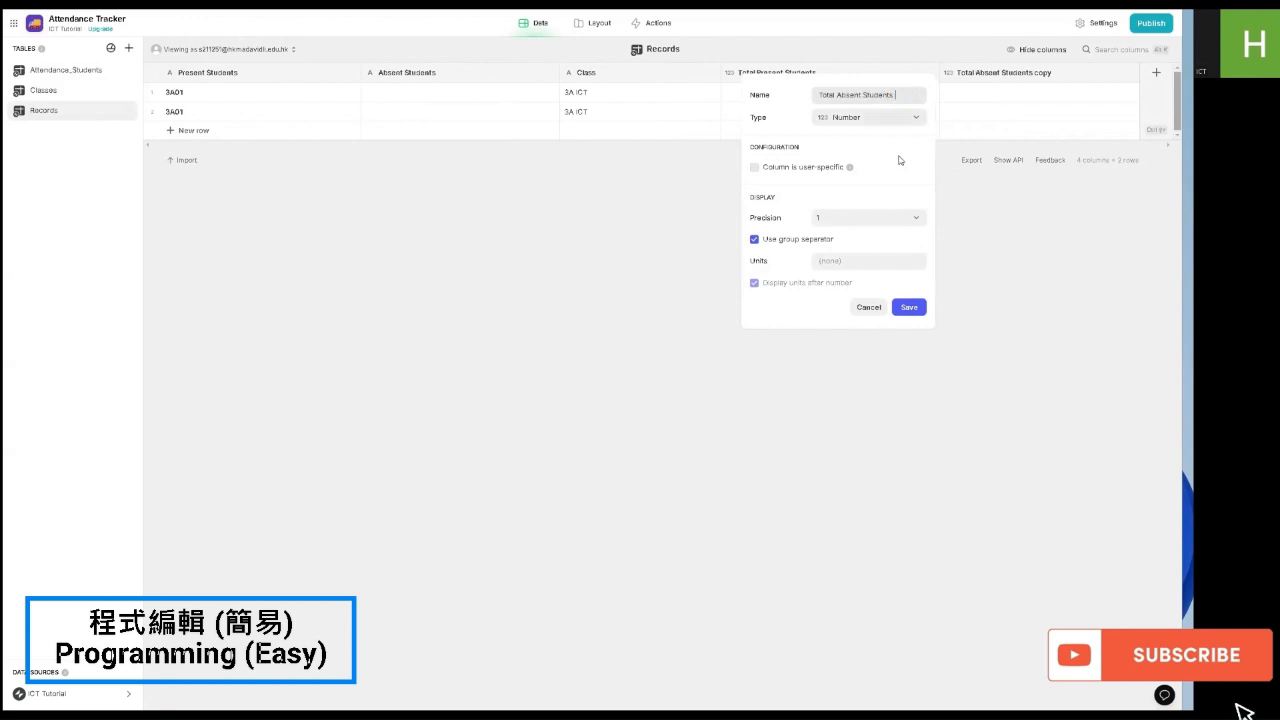
pyautogui.click(907, 306)
pyautogui.rightClick(1000, 76)
pyautogui.click(1045, 111)
pyautogui.doubleClick(883, 95)
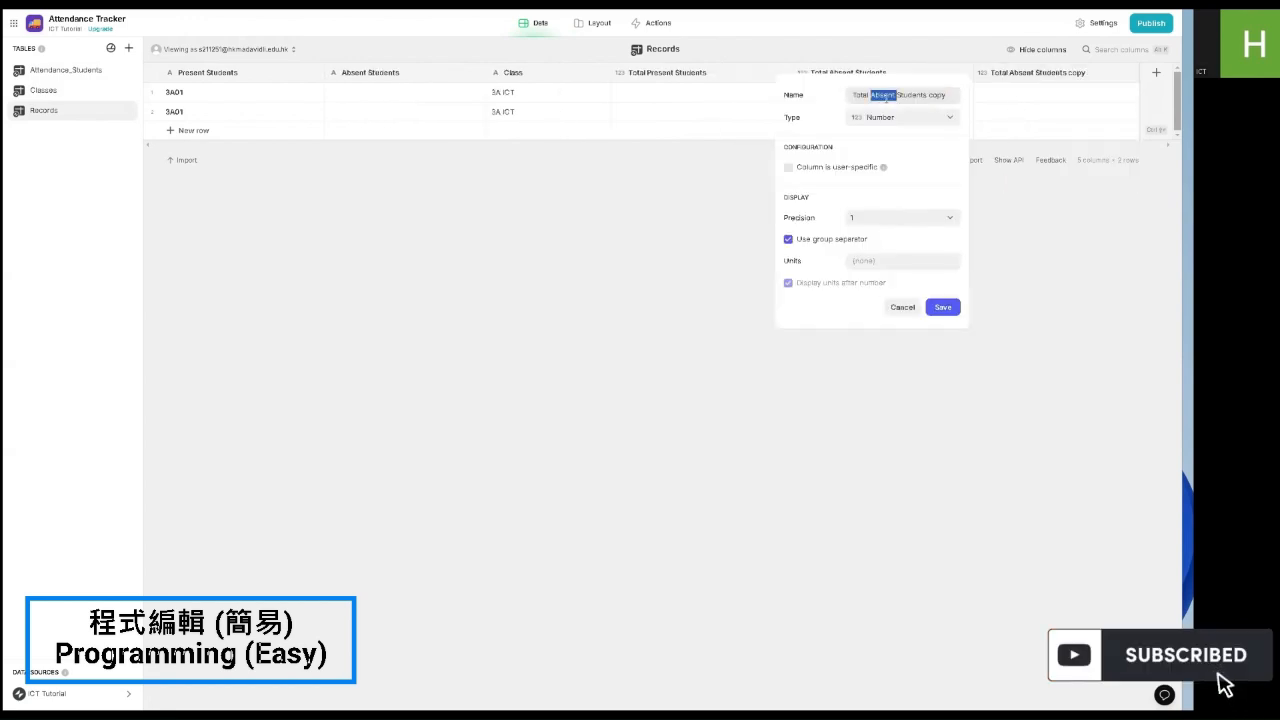
pyautogui.press('BackSpace')
pyautogui.click(943, 307)
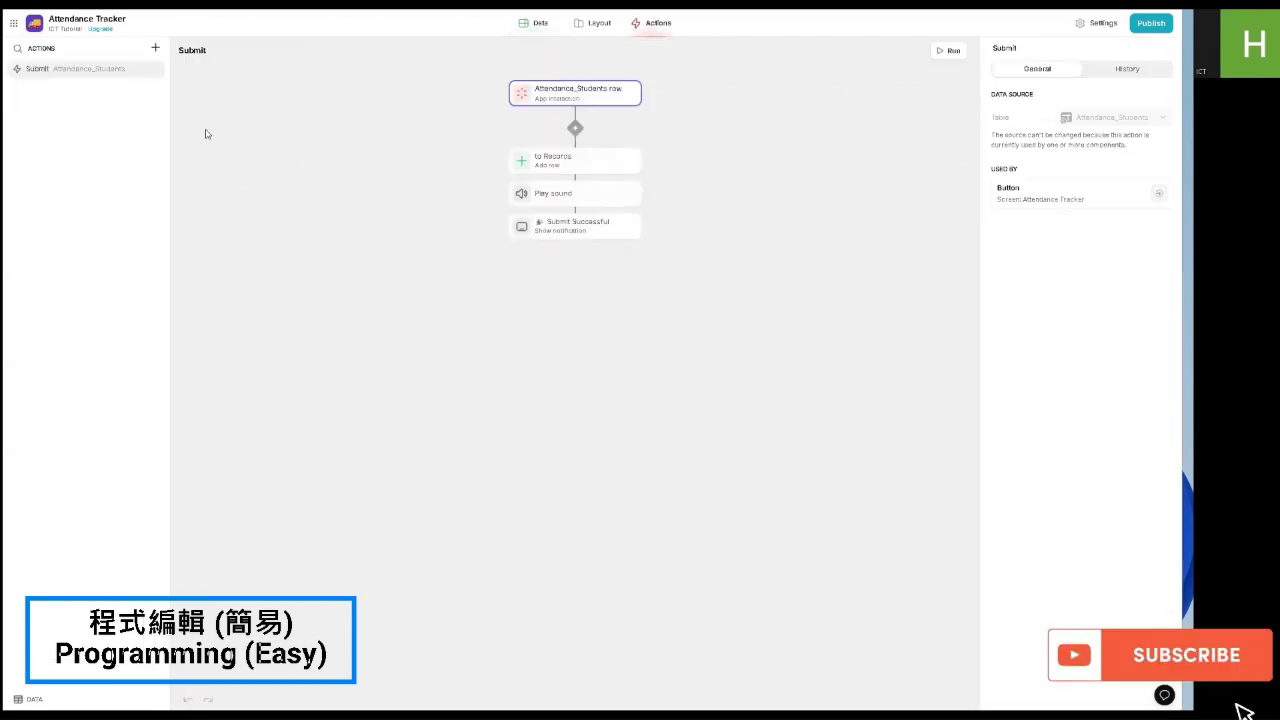
# Step: In Submit's 'to Records' step, map Total Present, Total Absent and Total Students to their matching columns
pyautogui.click(575, 160)
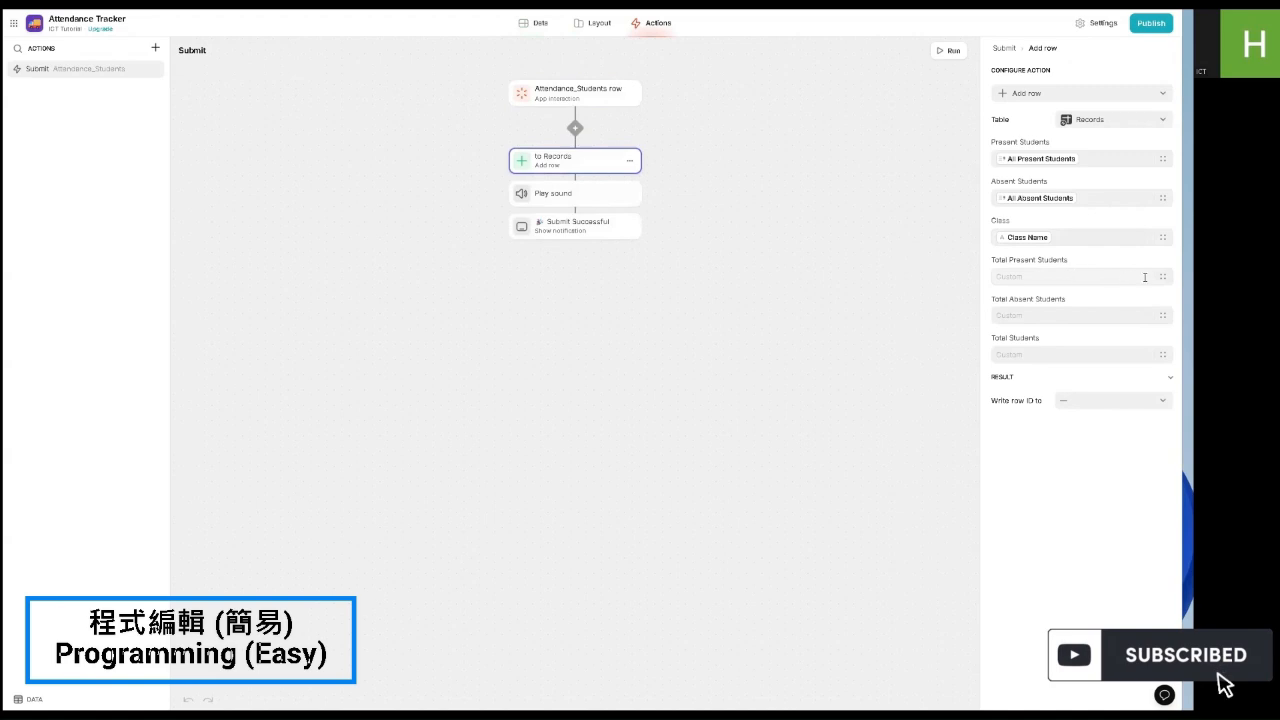
pyautogui.click(1066, 276)
pyautogui.scroll(-5, 1085, 390)
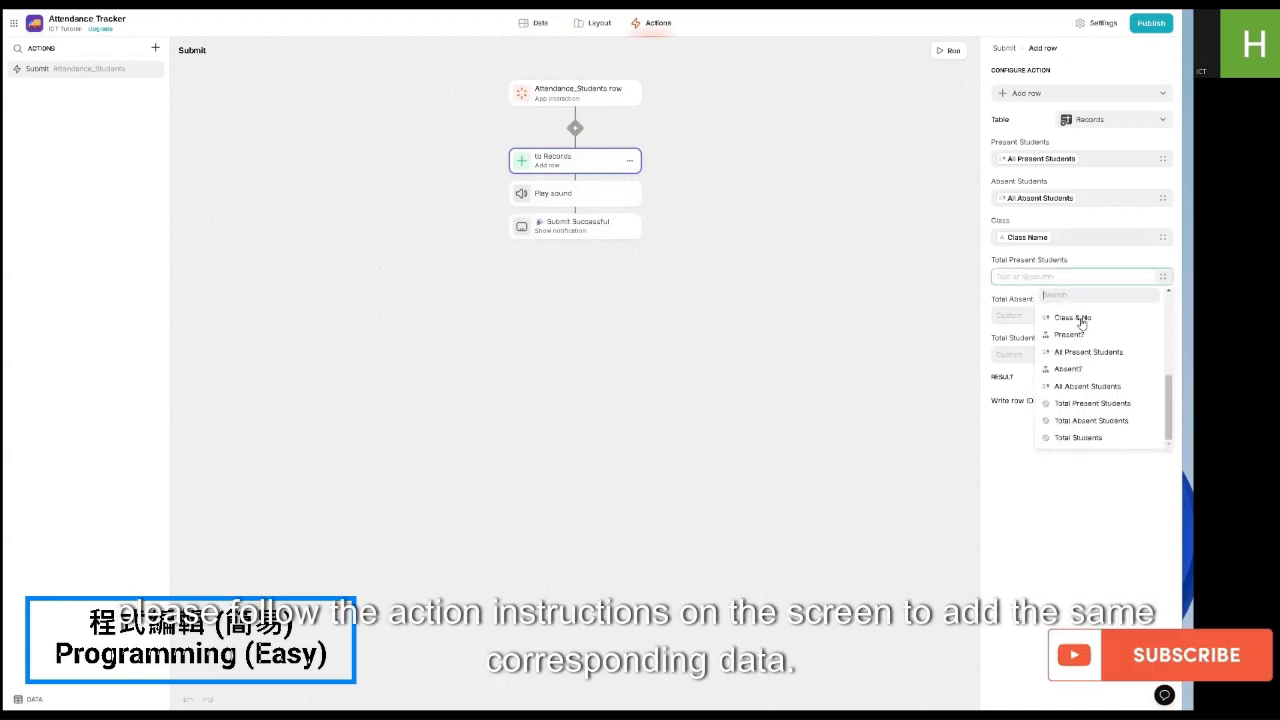
pyautogui.click(1080, 406)
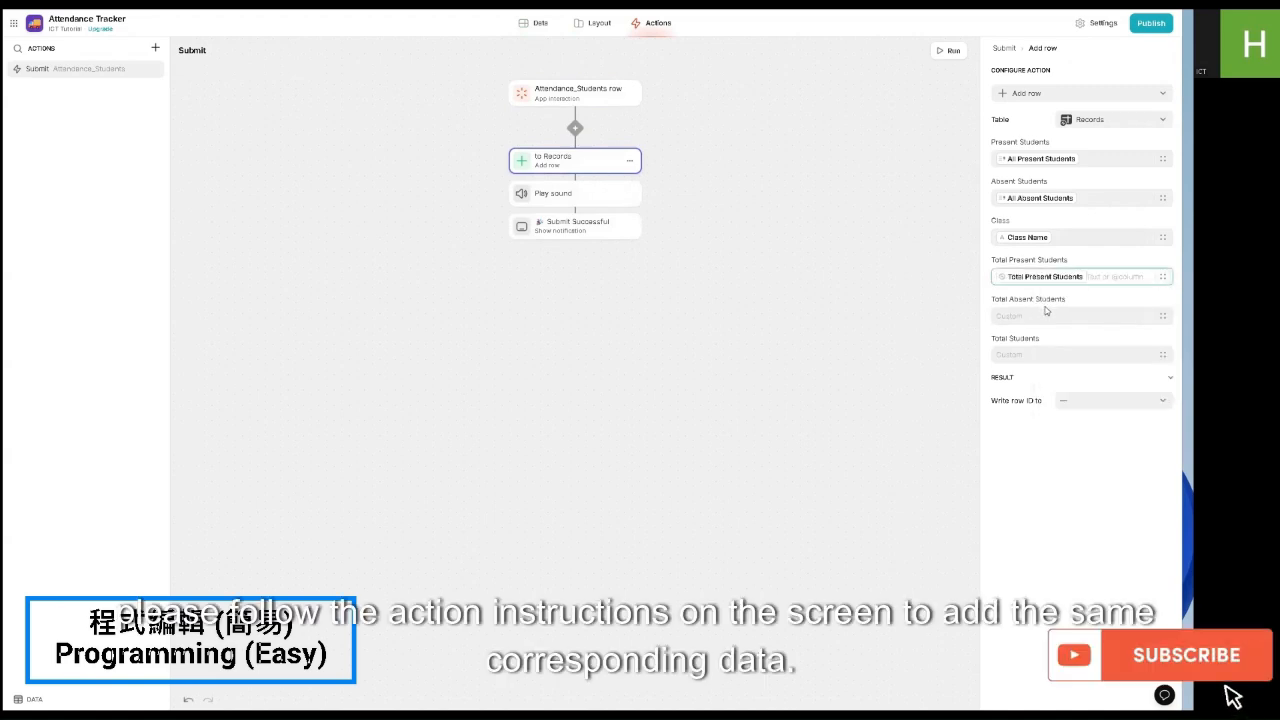
pyautogui.click(1157, 318)
pyautogui.scroll(-5, 1090, 420)
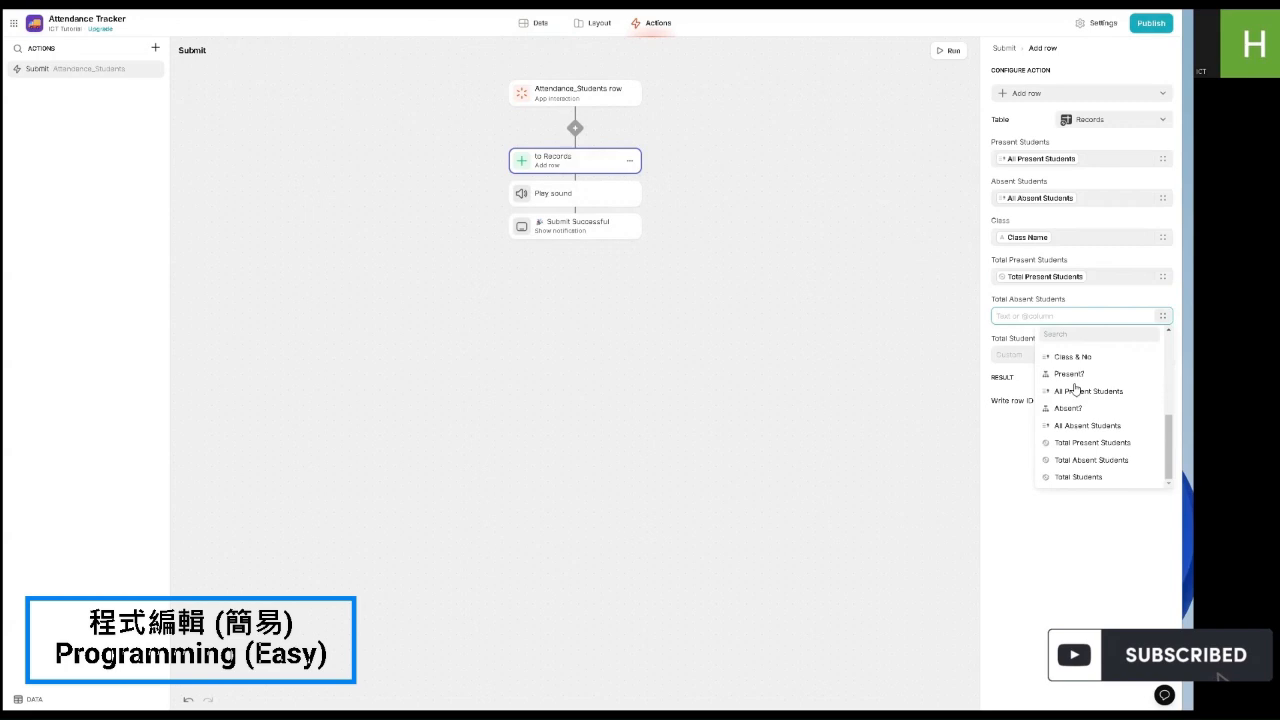
pyautogui.click(1095, 460)
pyautogui.click(1163, 357)
pyautogui.scroll(-5, 1079, 440)
pyautogui.click(1066, 517)
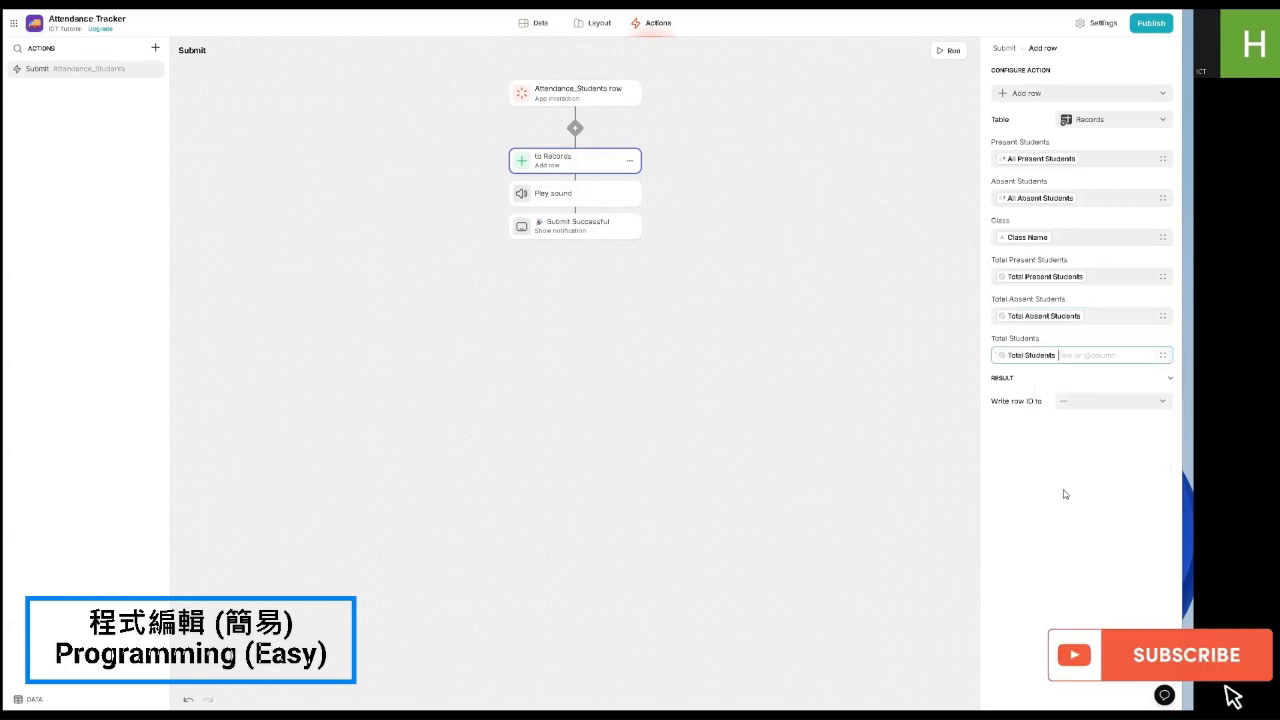
# Step: Swap the Records description chips for Total Students, Total Present Students and Total Absent Students
pyautogui.click(597, 22)
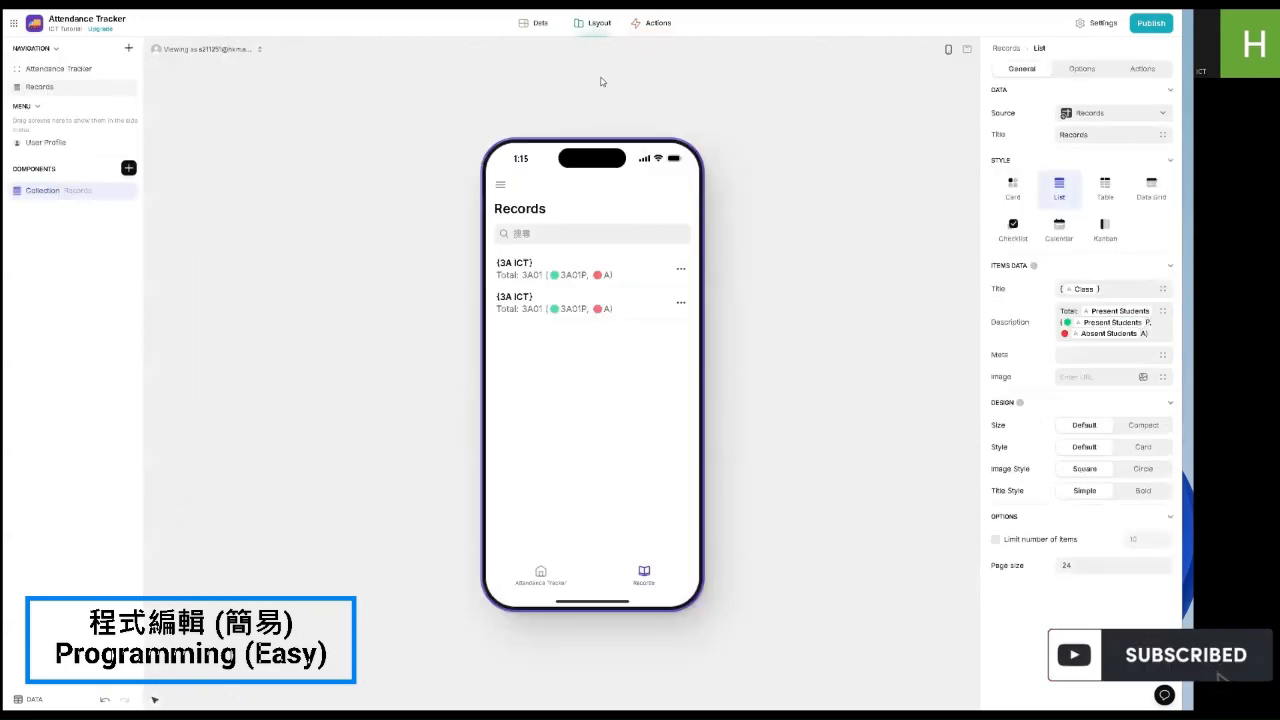
pyautogui.click(1106, 318)
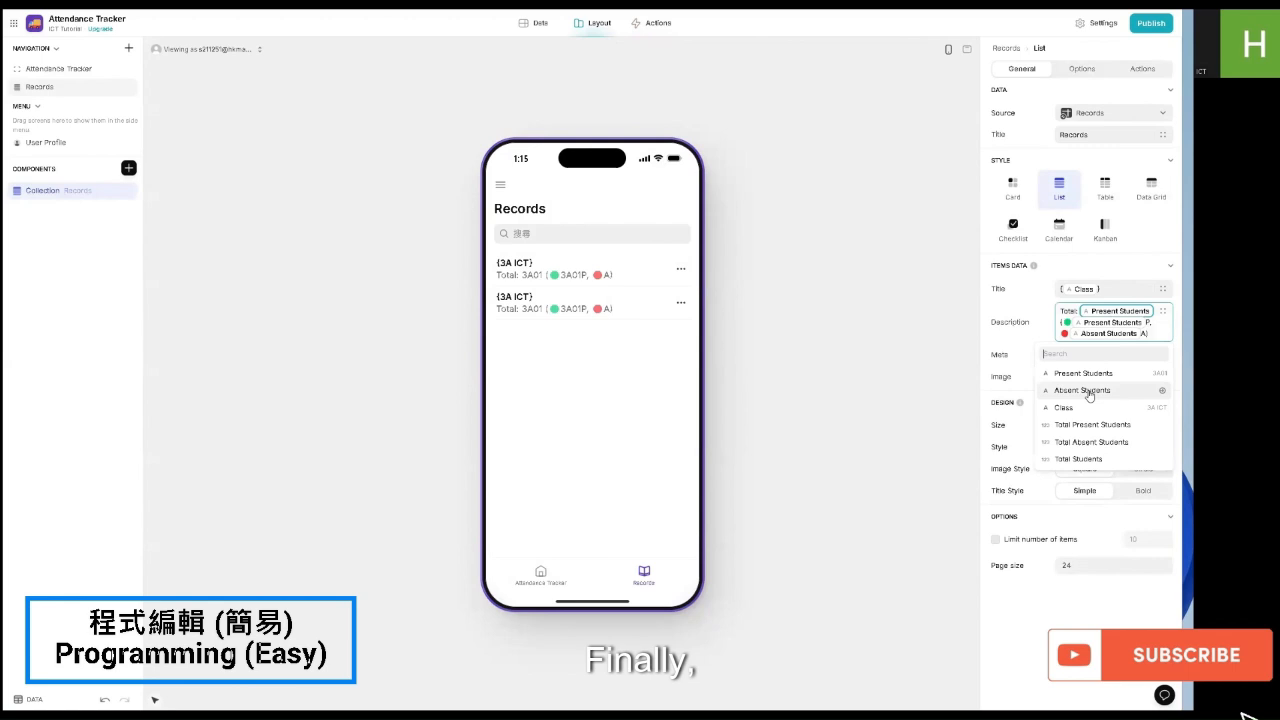
pyautogui.click(1086, 459)
pyautogui.click(1113, 322)
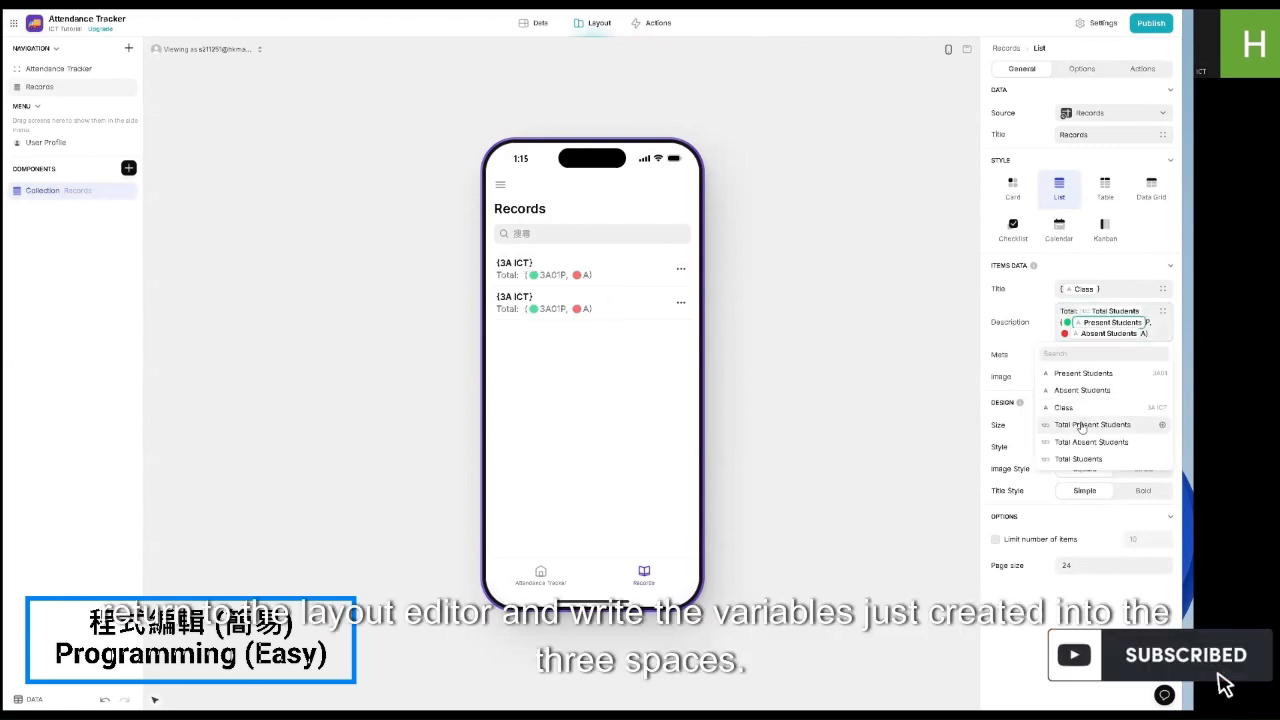
pyautogui.click(1090, 424)
pyautogui.click(1105, 340)
pyautogui.click(1055, 459)
pyautogui.scroll(-1, 1030, 378)
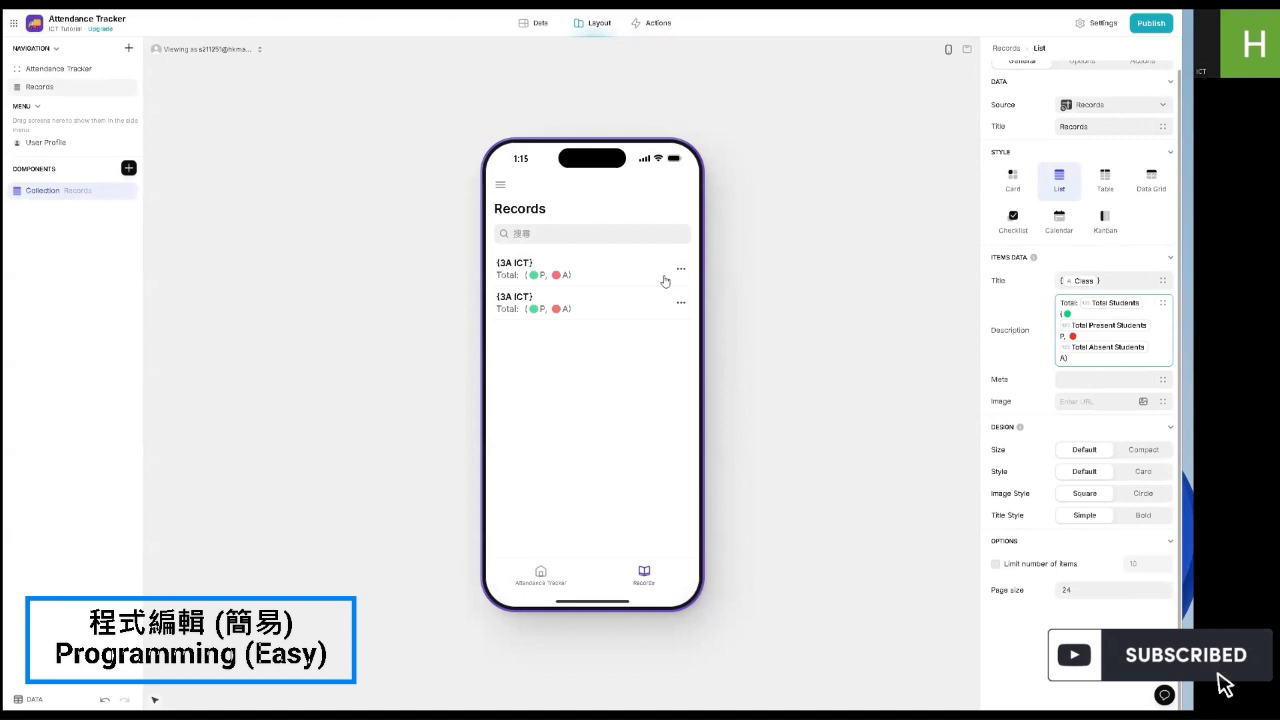
pyautogui.click(533, 22)
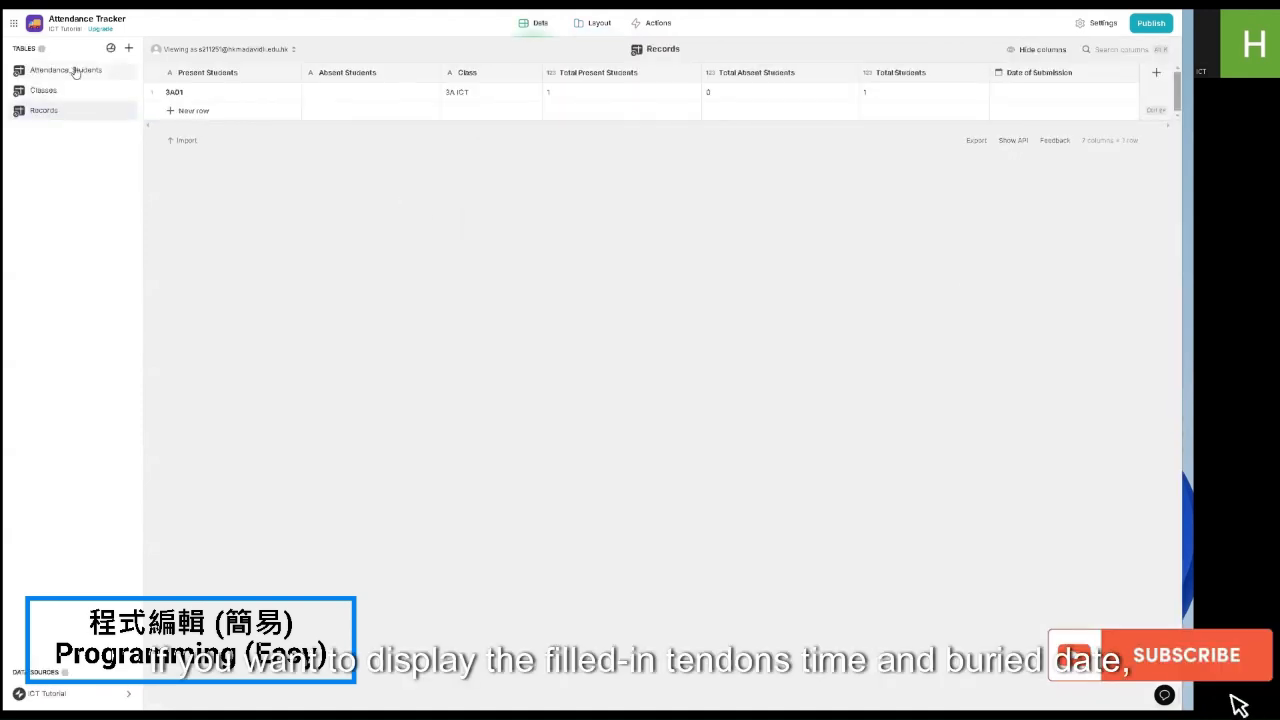
# Step: Open Attendance_Students, start adding a new column, then cancel it
pyautogui.click(68, 70)
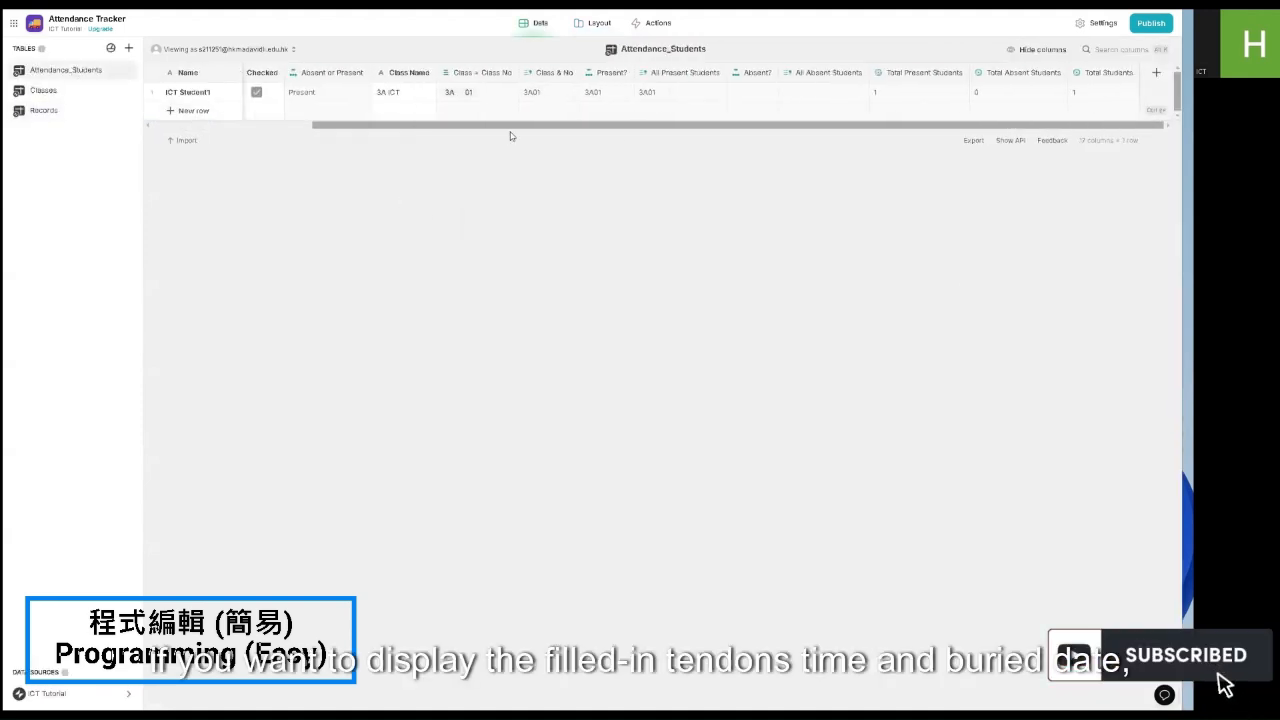
pyautogui.click(1156, 73)
pyautogui.click(1003, 118)
pyautogui.click(1000, 123)
pyautogui.click(984, 192)
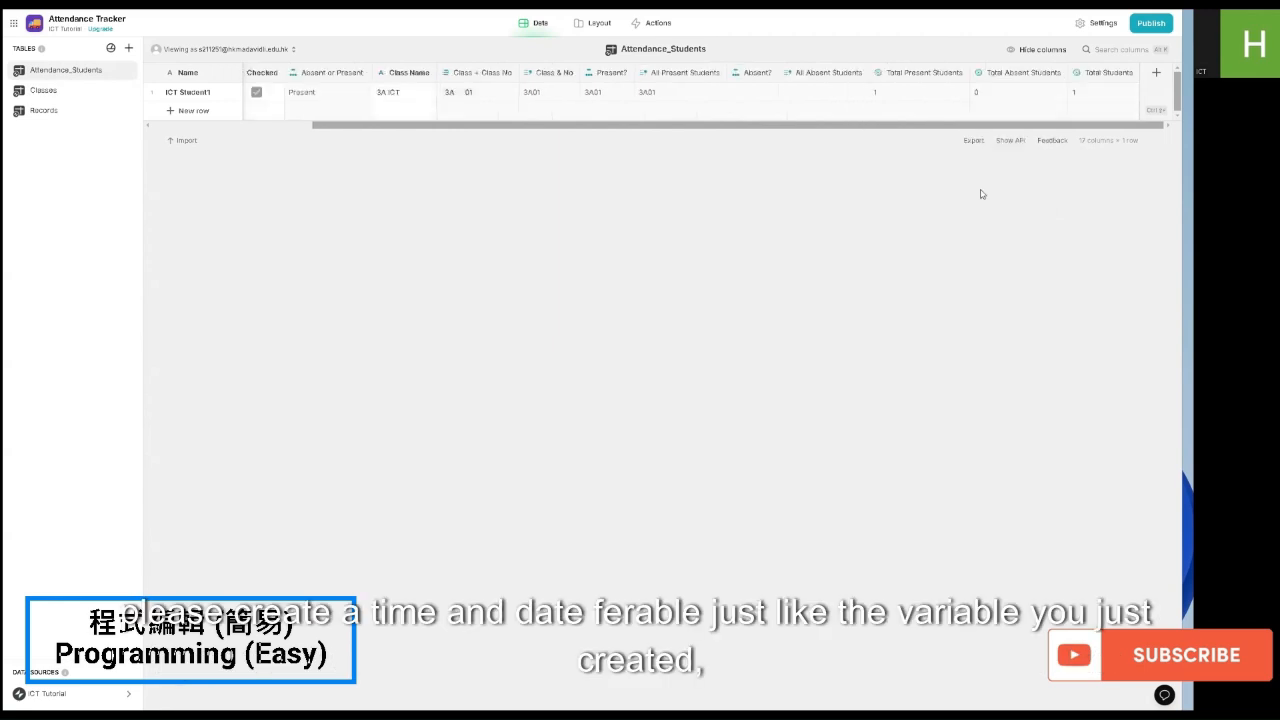
# Step: In the Submit add-row step, fill Date of Submission with the current date/time
pyautogui.click(652, 23)
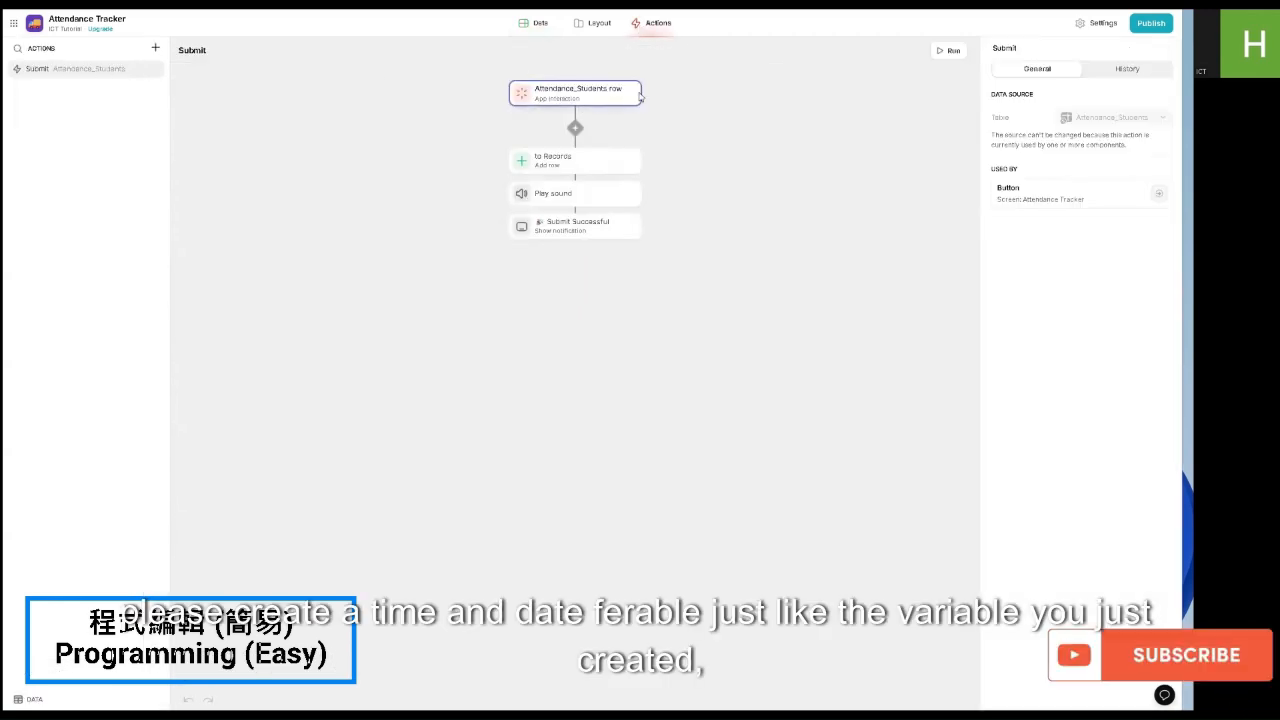
pyautogui.click(575, 160)
pyautogui.click(1162, 398)
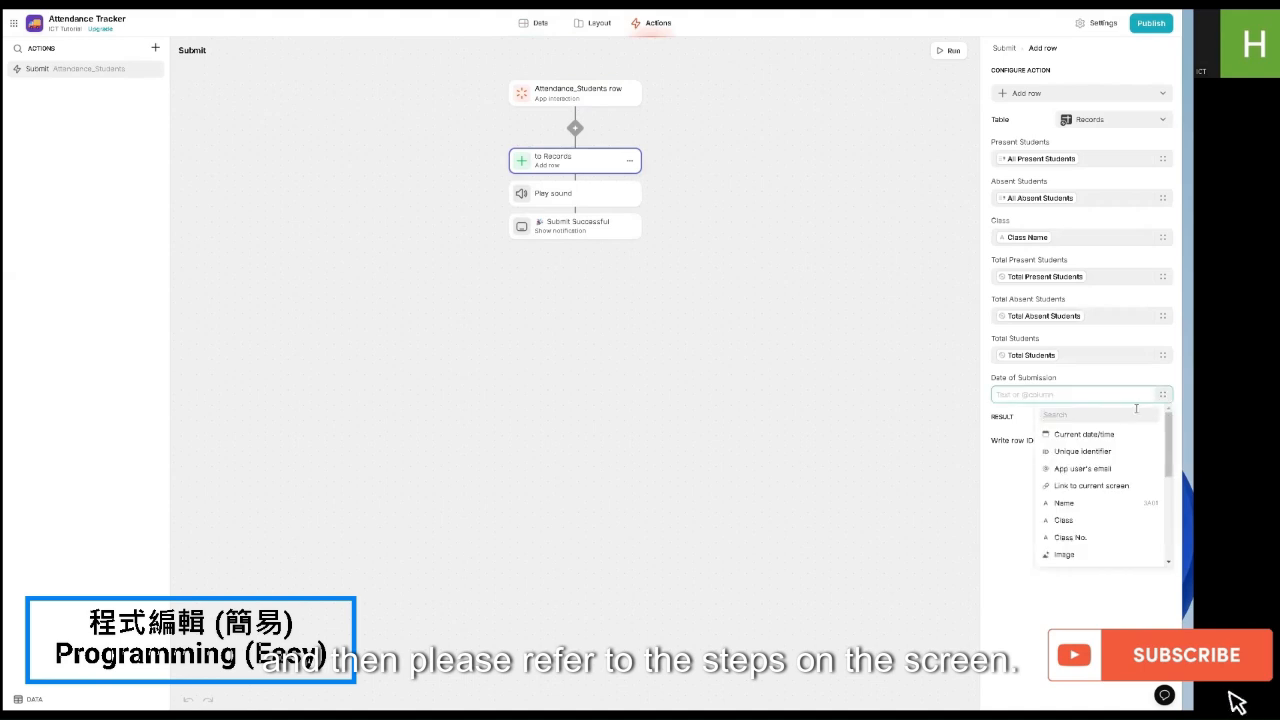
pyautogui.click(1080, 436)
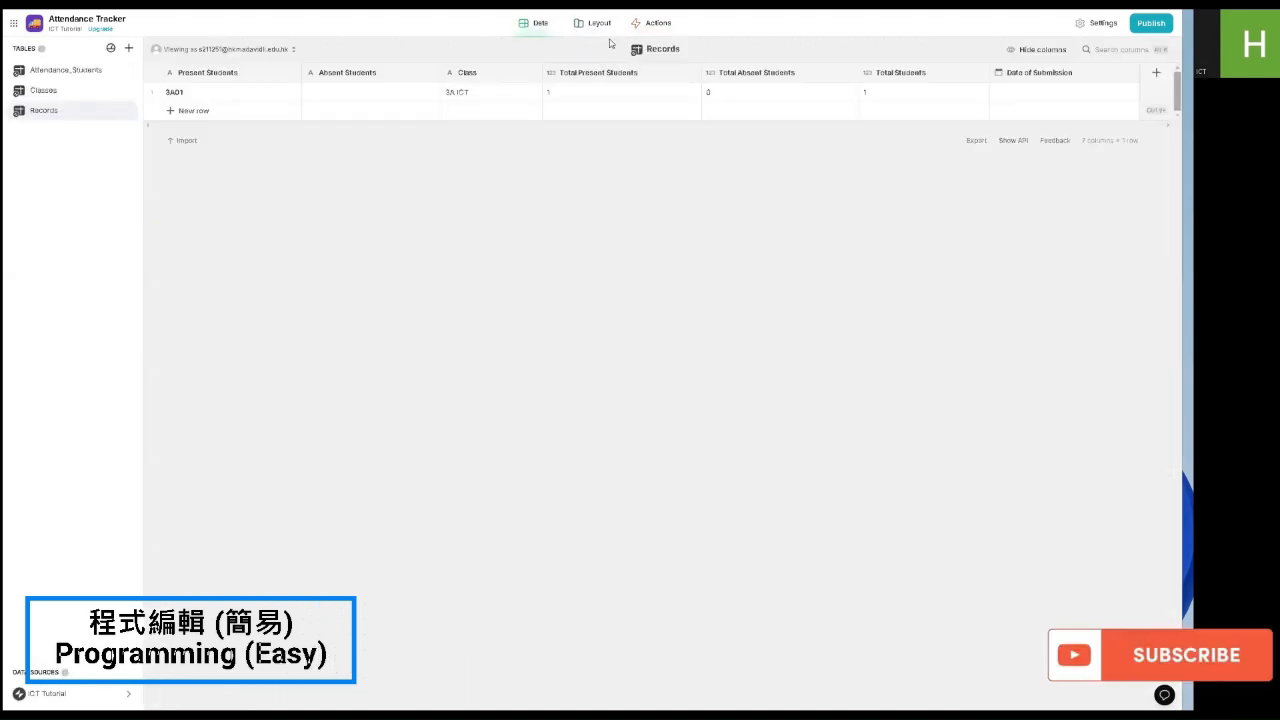
# Step: Submit attendance from the Layout preview and check the new row in Records
pyautogui.click(599, 22)
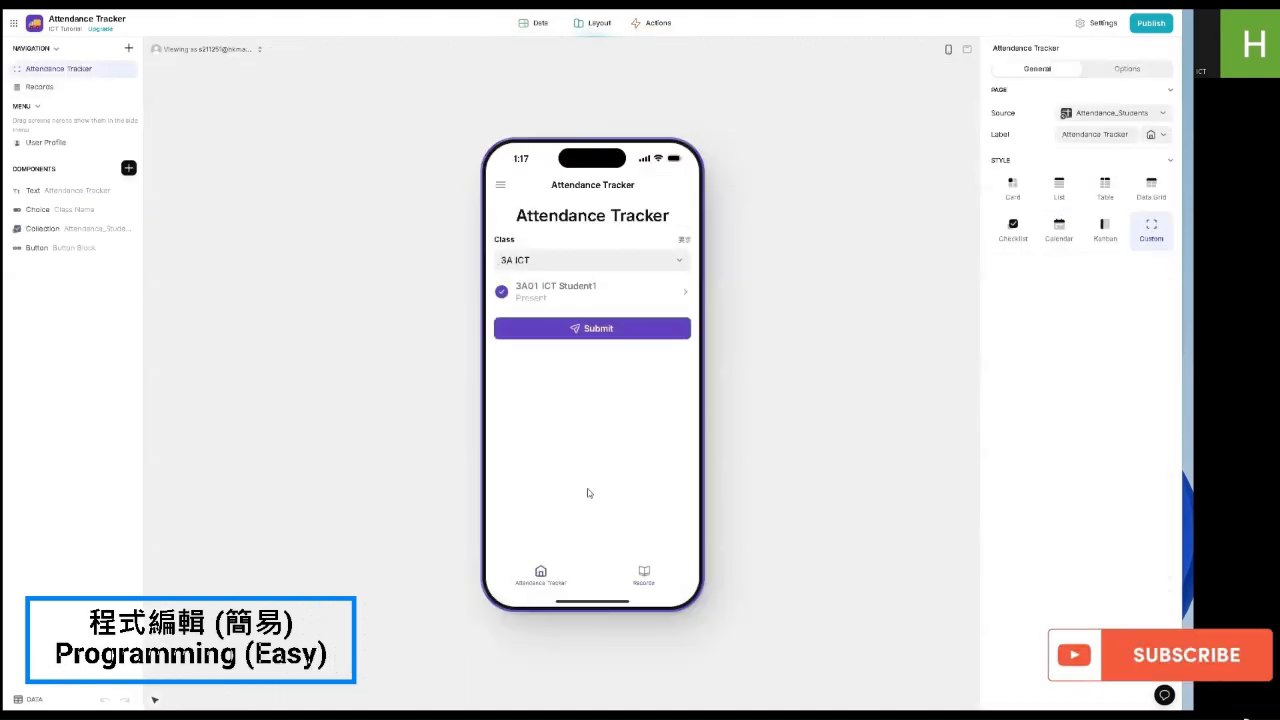
pyautogui.click(623, 328)
pyautogui.click(552, 24)
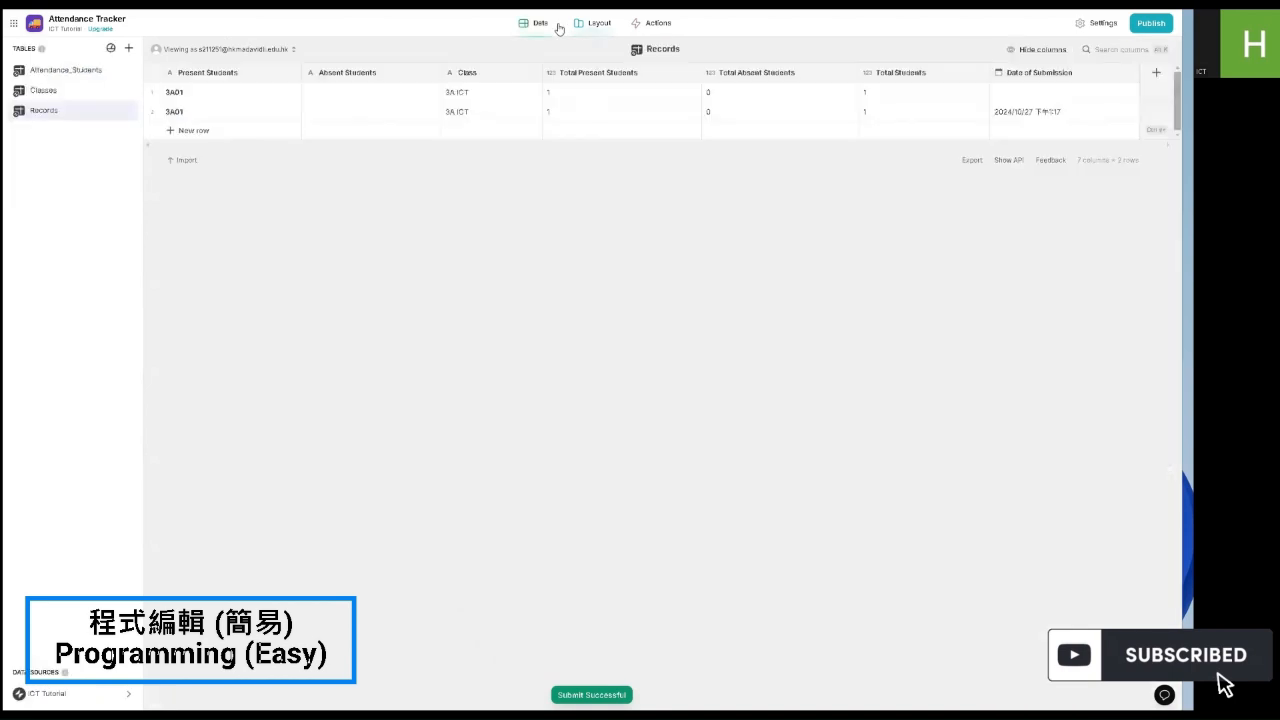
pyautogui.click(592, 26)
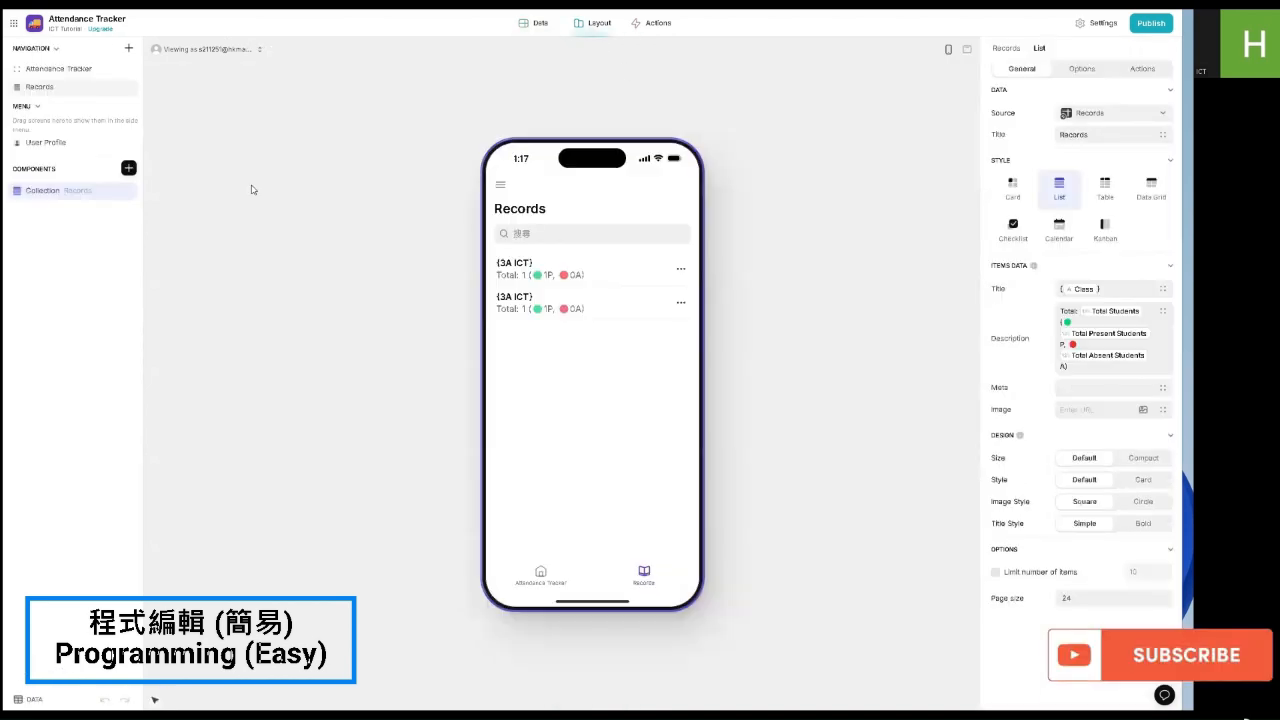
# Step: Add Date of Submission to the Records list item title after the class
pyautogui.click(1157, 288)
pyautogui.click(1087, 431)
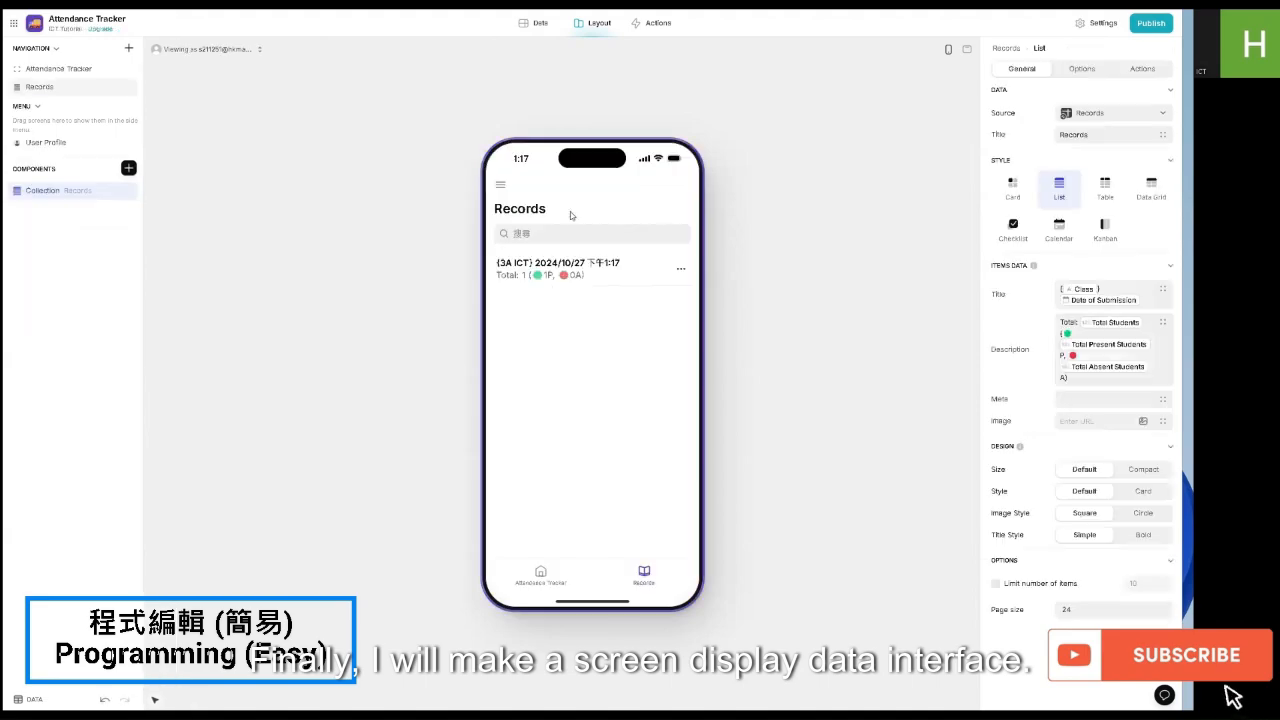
pyautogui.click(574, 263)
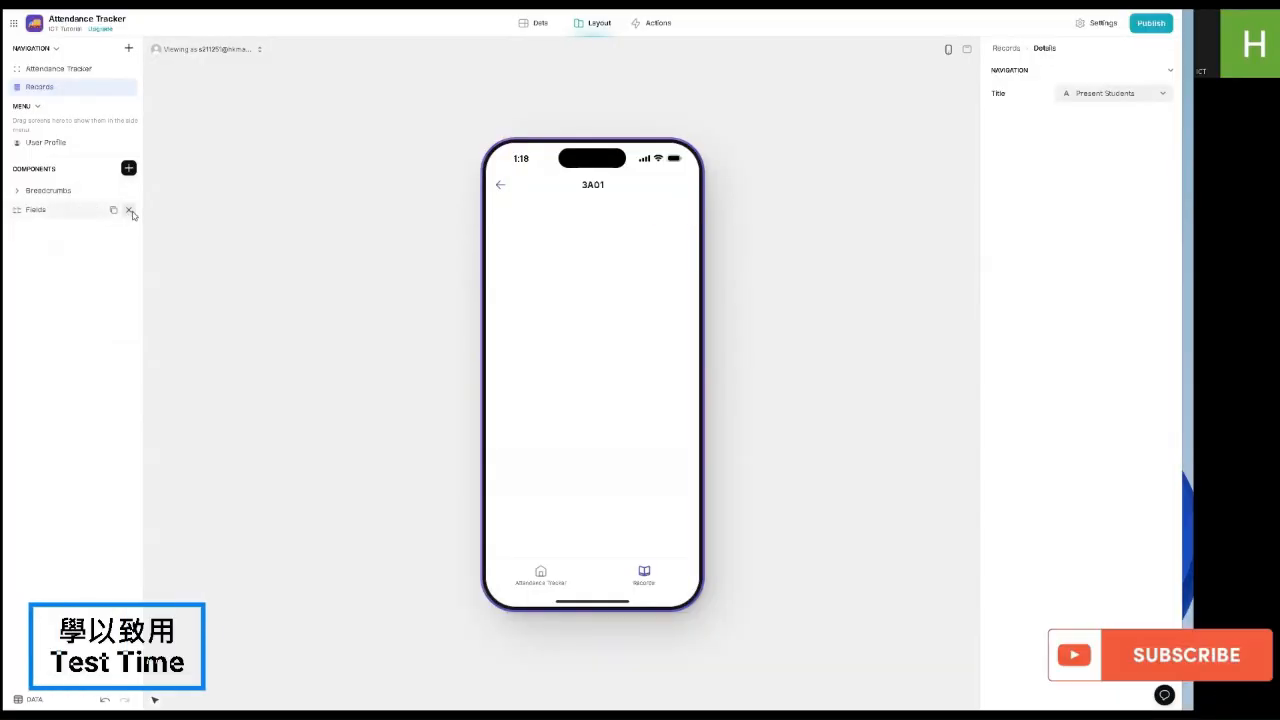
# Step: Remove the Fields component and insert a Headline text on the details screen
pyautogui.click(131, 211)
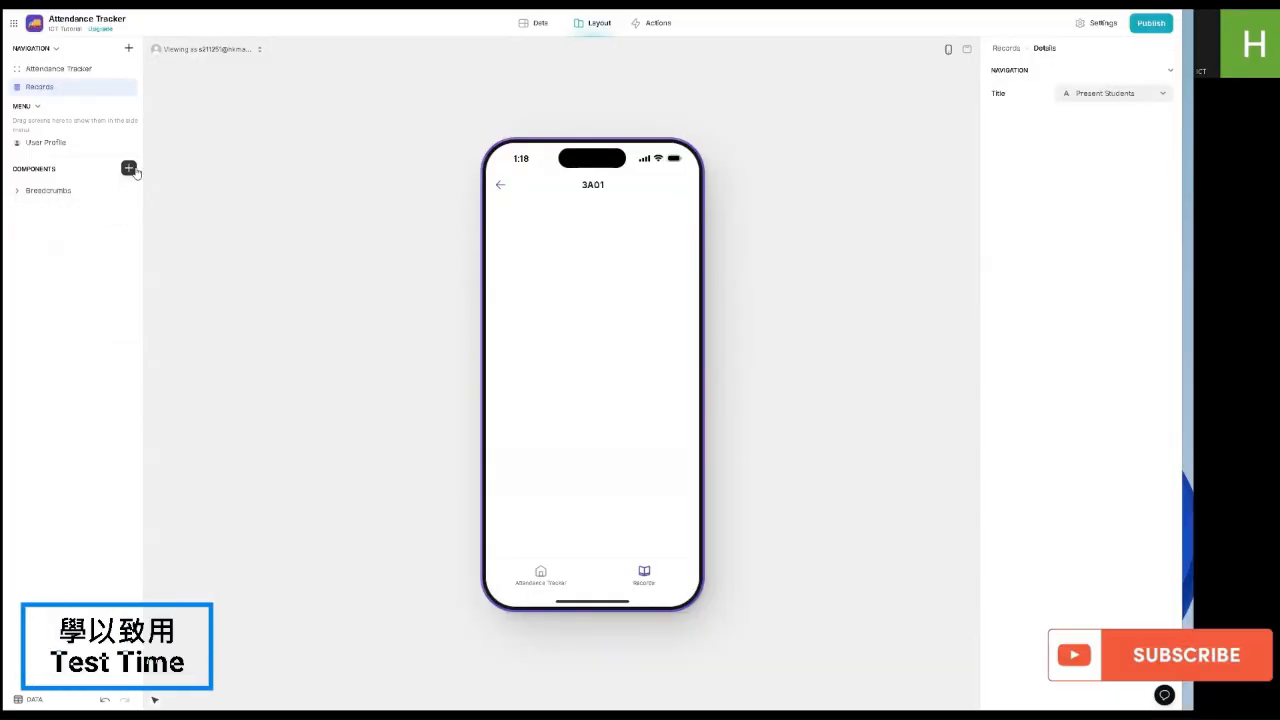
pyautogui.click(100, 191)
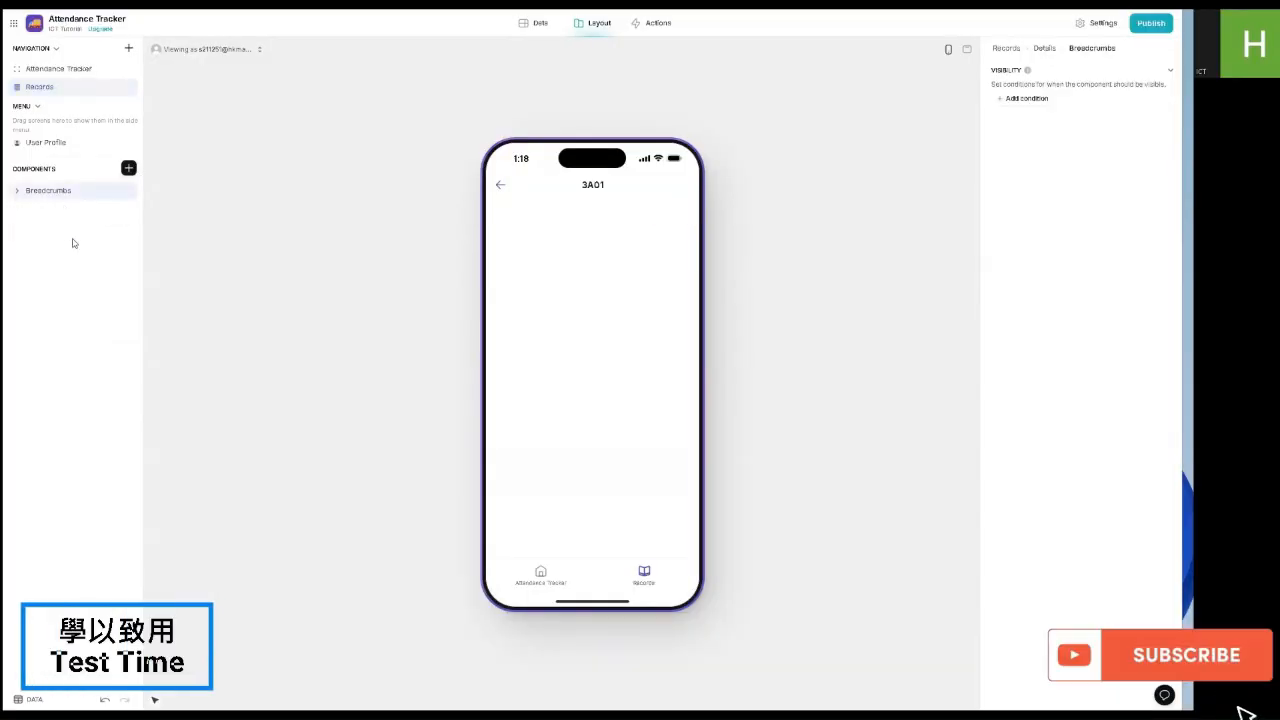
pyautogui.click(128, 169)
pyautogui.scroll(-2, 196, 337)
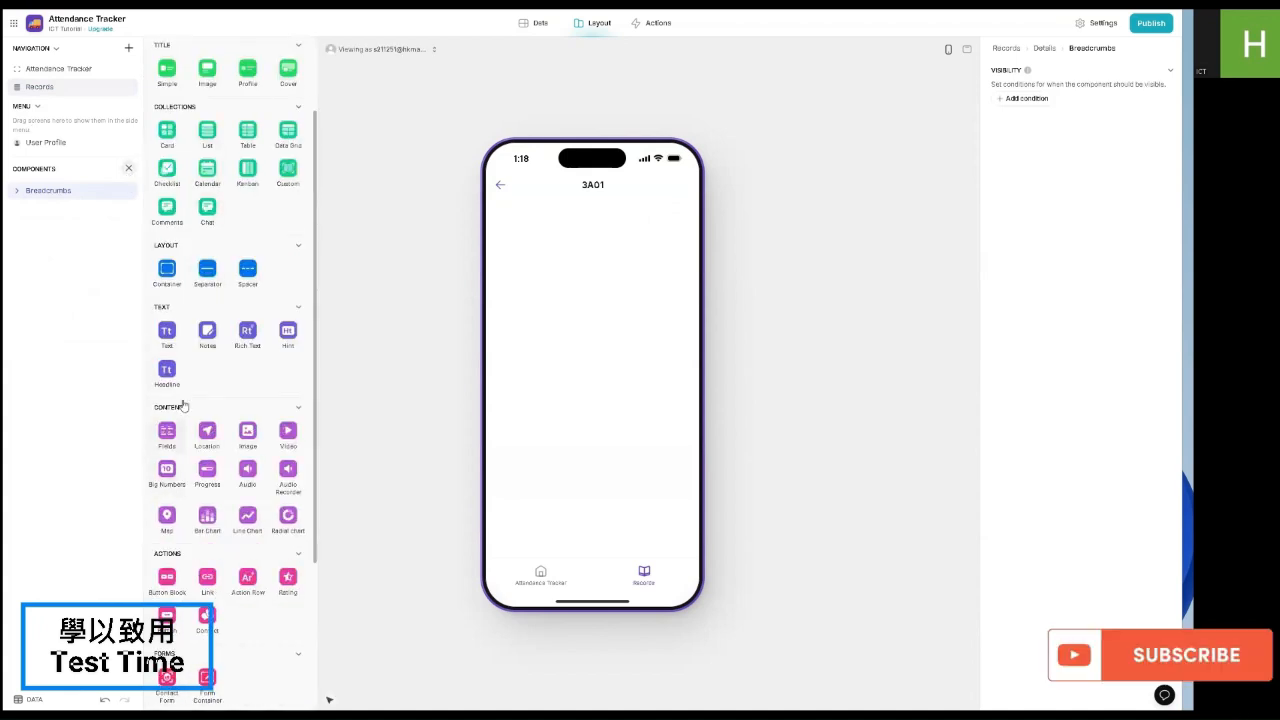
pyautogui.click(172, 372)
pyautogui.click(1060, 113)
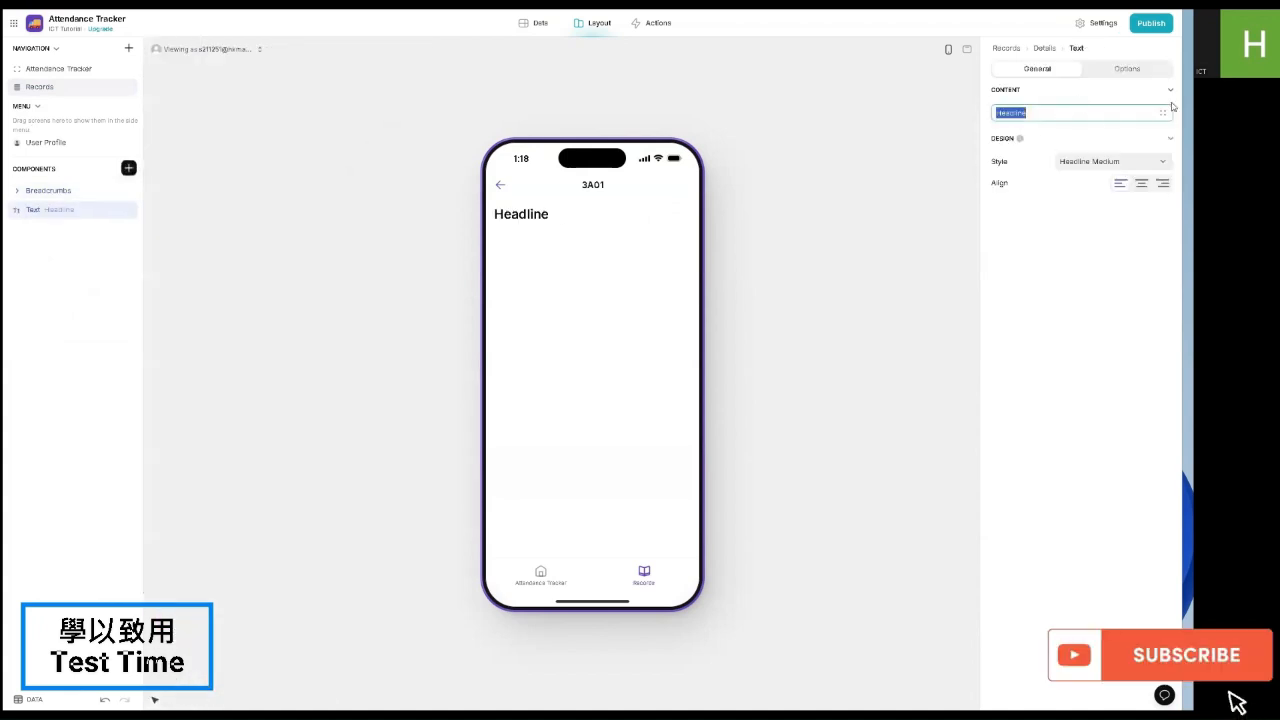
# Step: Bind the headline to Class plus ' Attendance' and style it Headline XLarge
pyautogui.click(1162, 112)
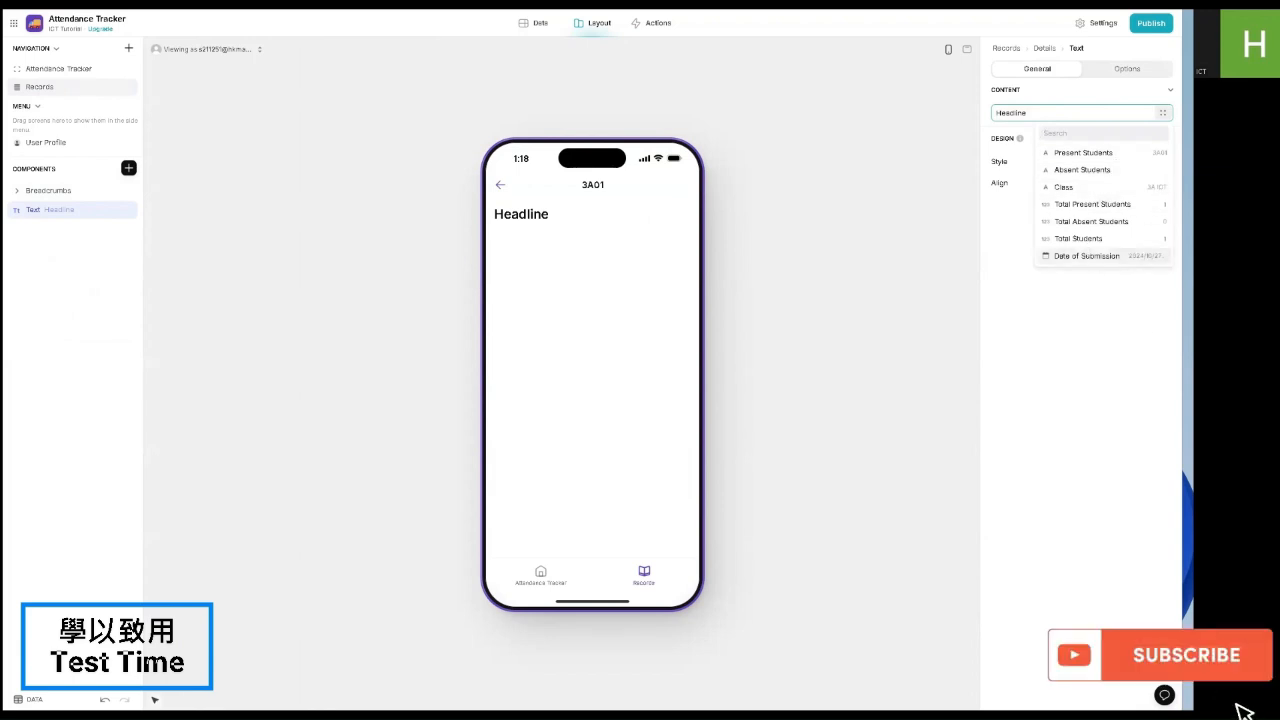
pyautogui.click(1085, 187)
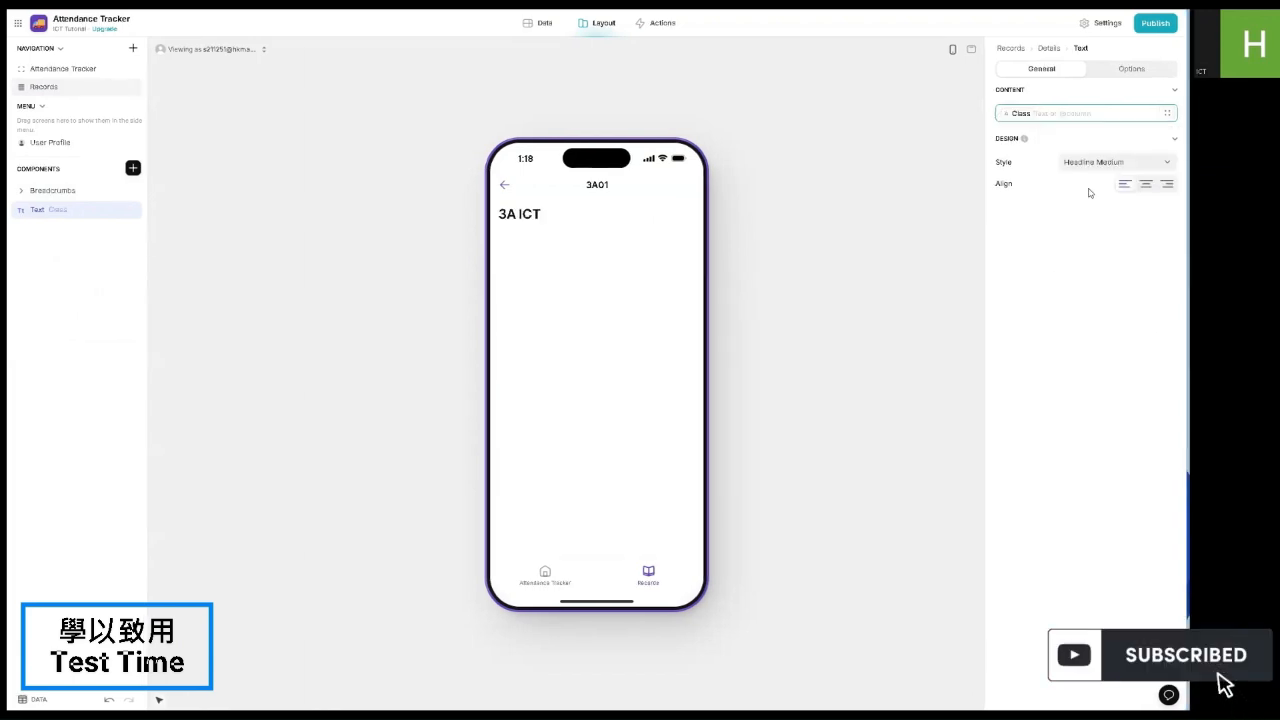
pyautogui.write('A')
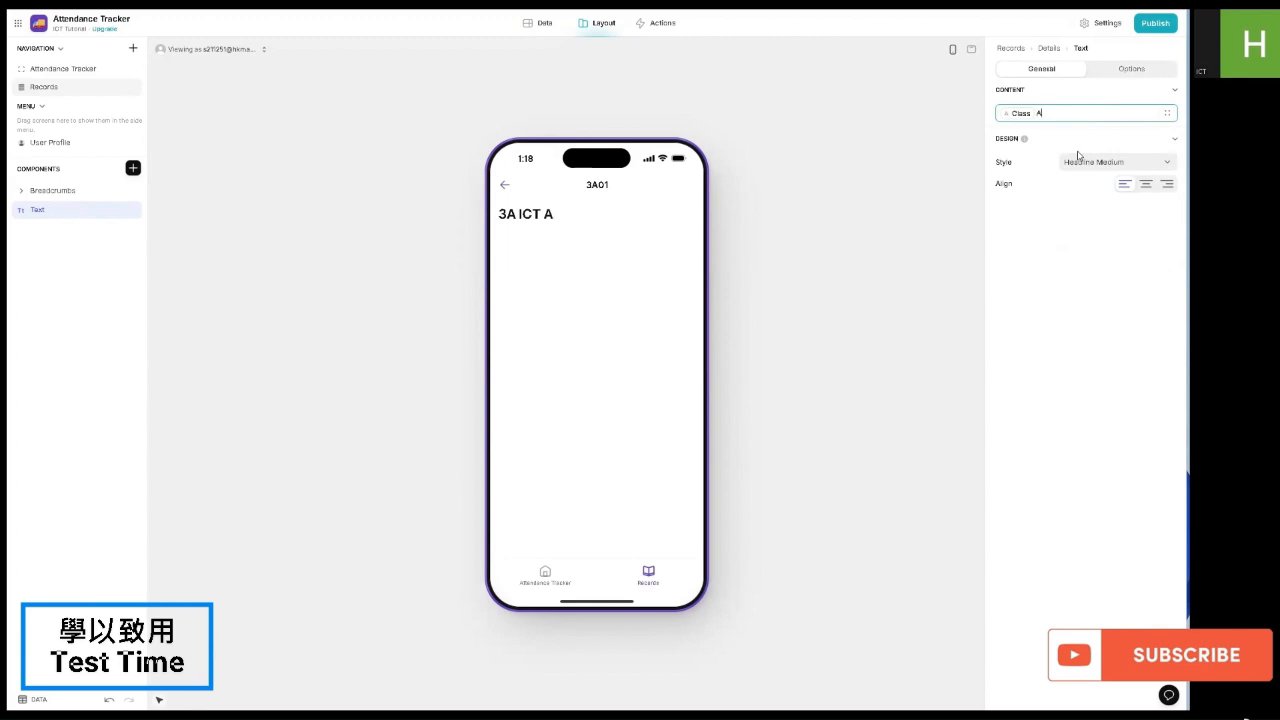
pyautogui.write('ttendance')
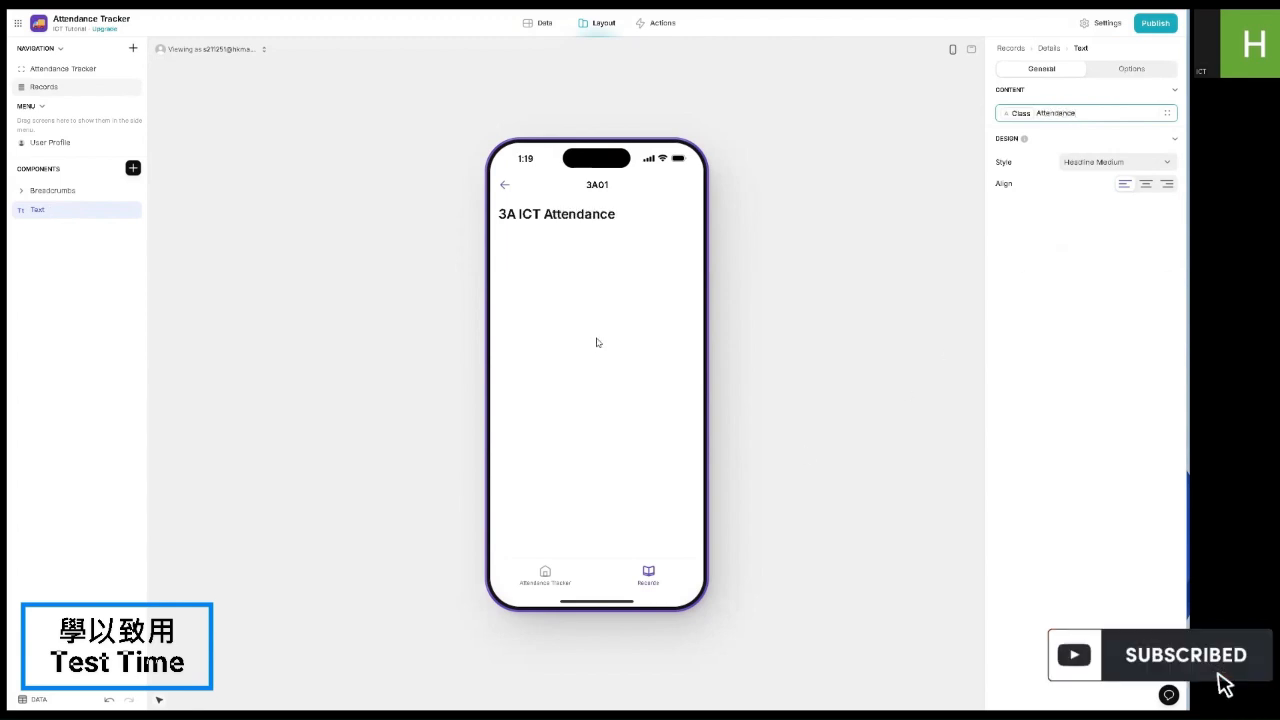
pyautogui.click(1115, 161)
pyautogui.click(1063, 336)
pyautogui.click(1115, 161)
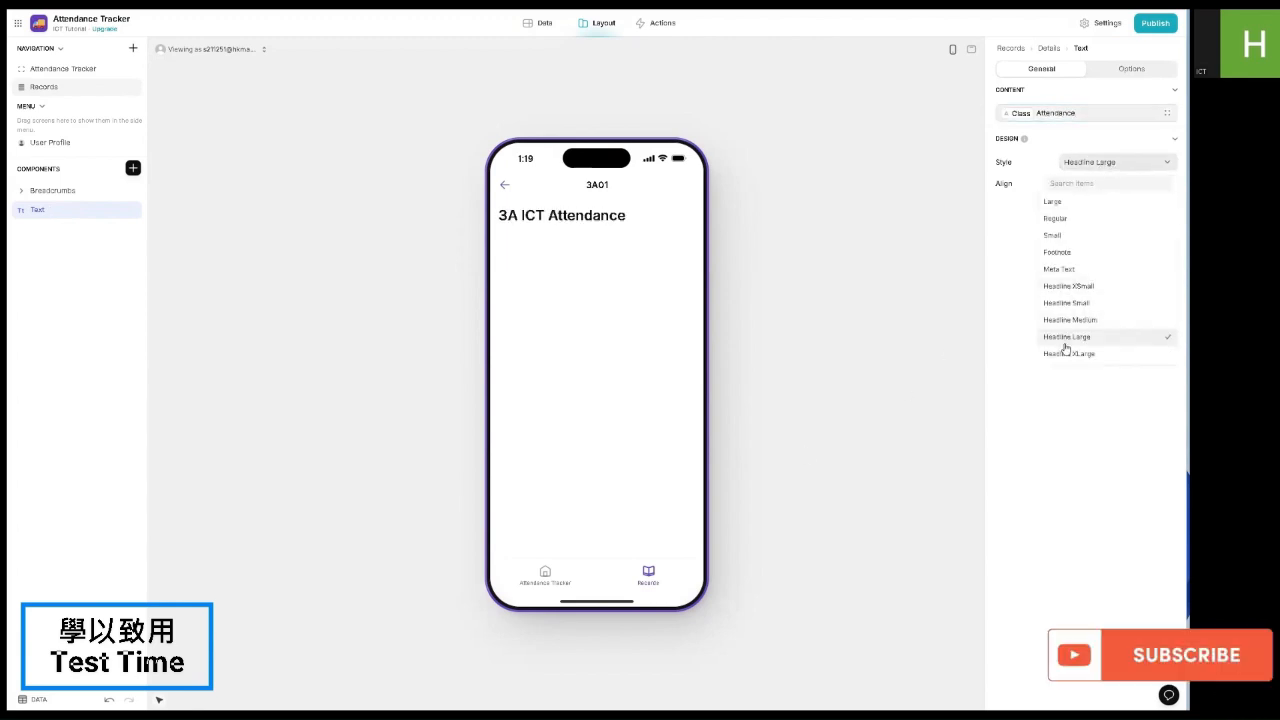
pyautogui.click(1063, 342)
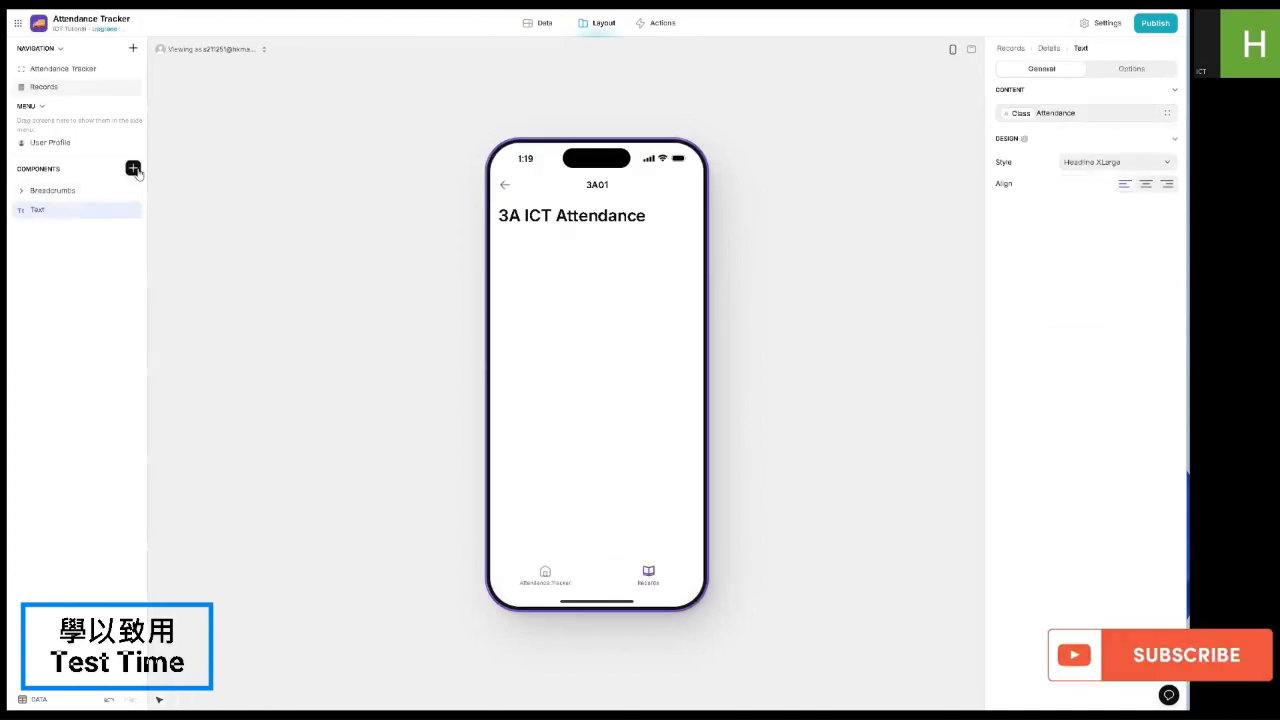
pyautogui.click(133, 168)
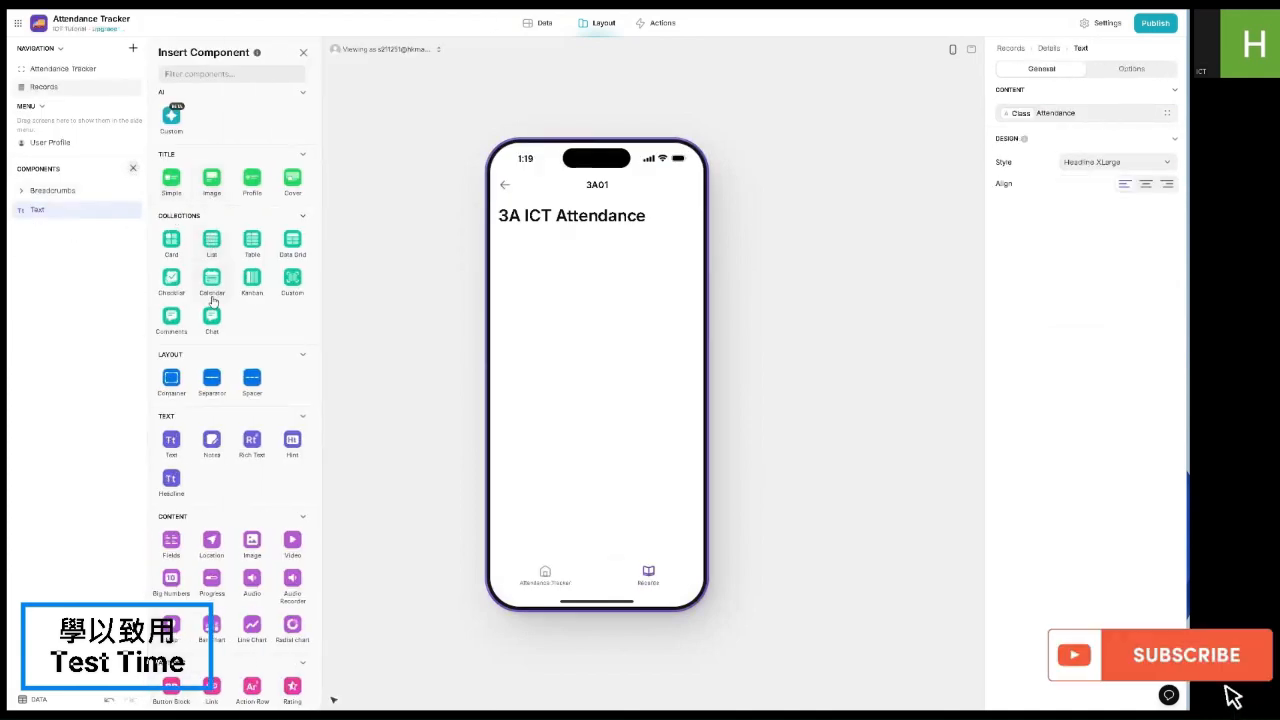
# Step: Insert a Hint reading 'Subject:' followed by the Class value
pyautogui.click(290, 447)
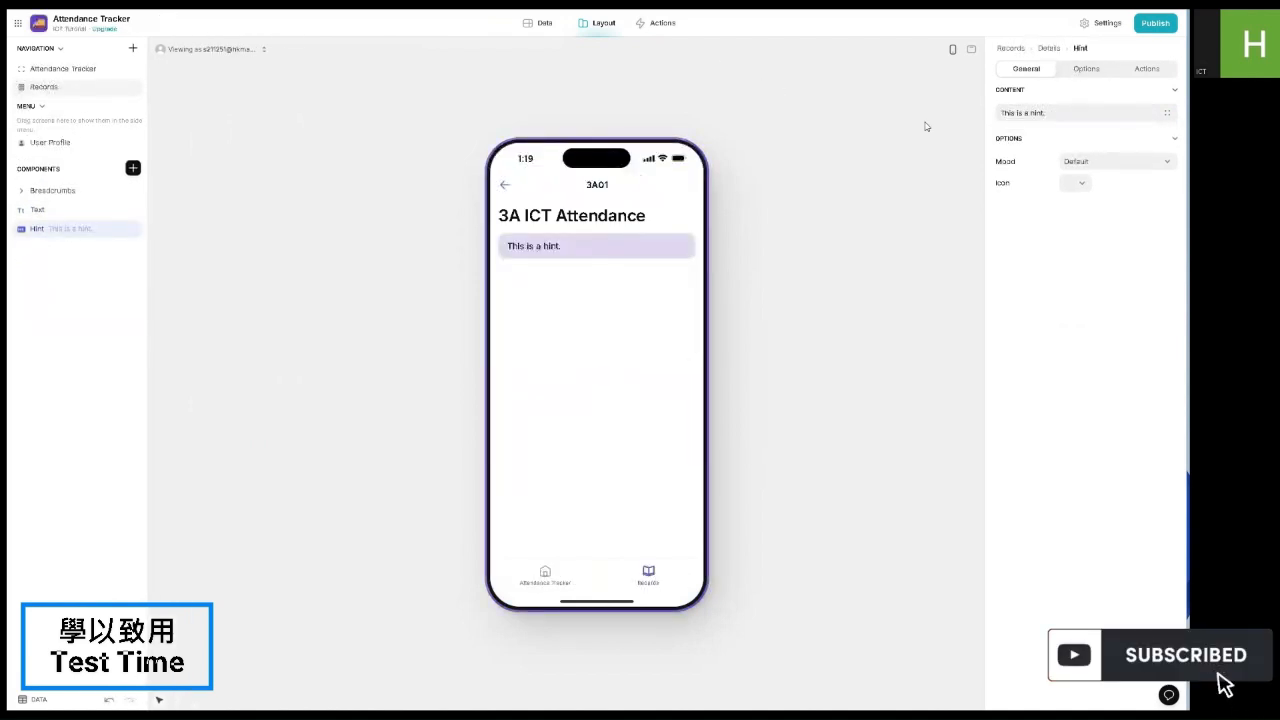
pyautogui.moveTo(1046, 113); pyautogui.dragTo(990, 123)
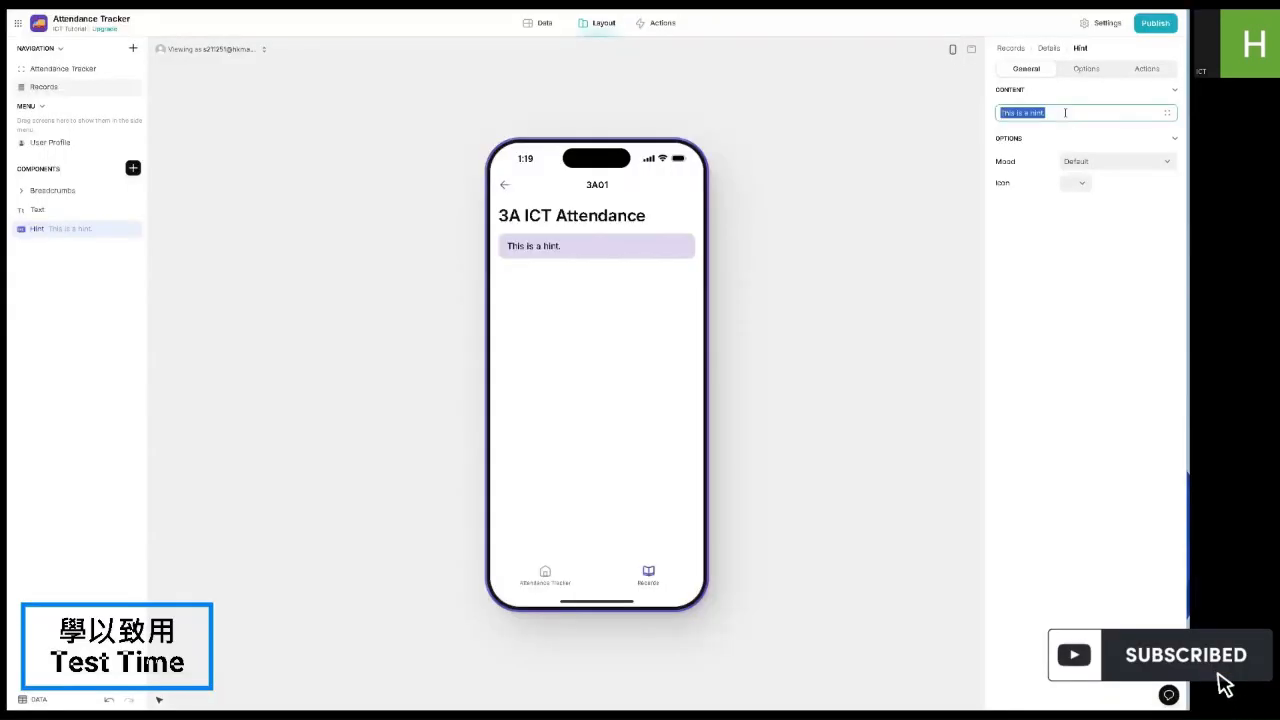
pyautogui.write('sub')
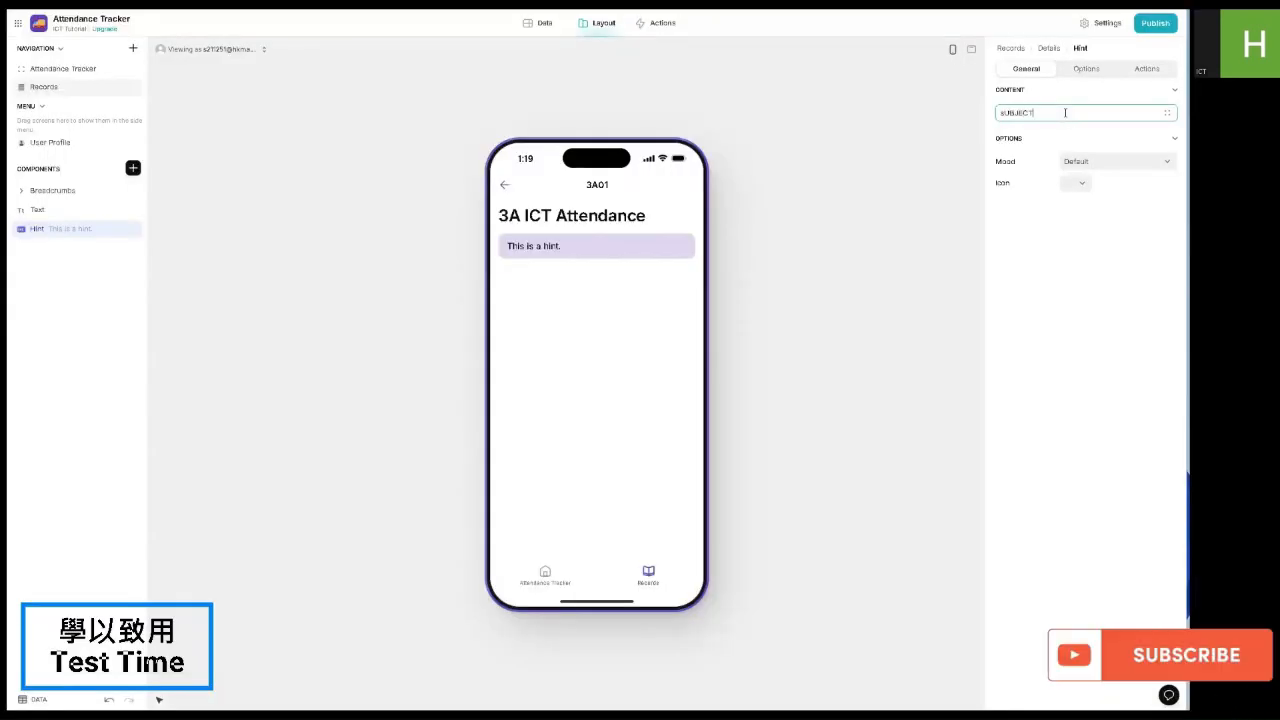
pyautogui.hotkey('ctrl', 'a')
pyautogui.write('Subject:')
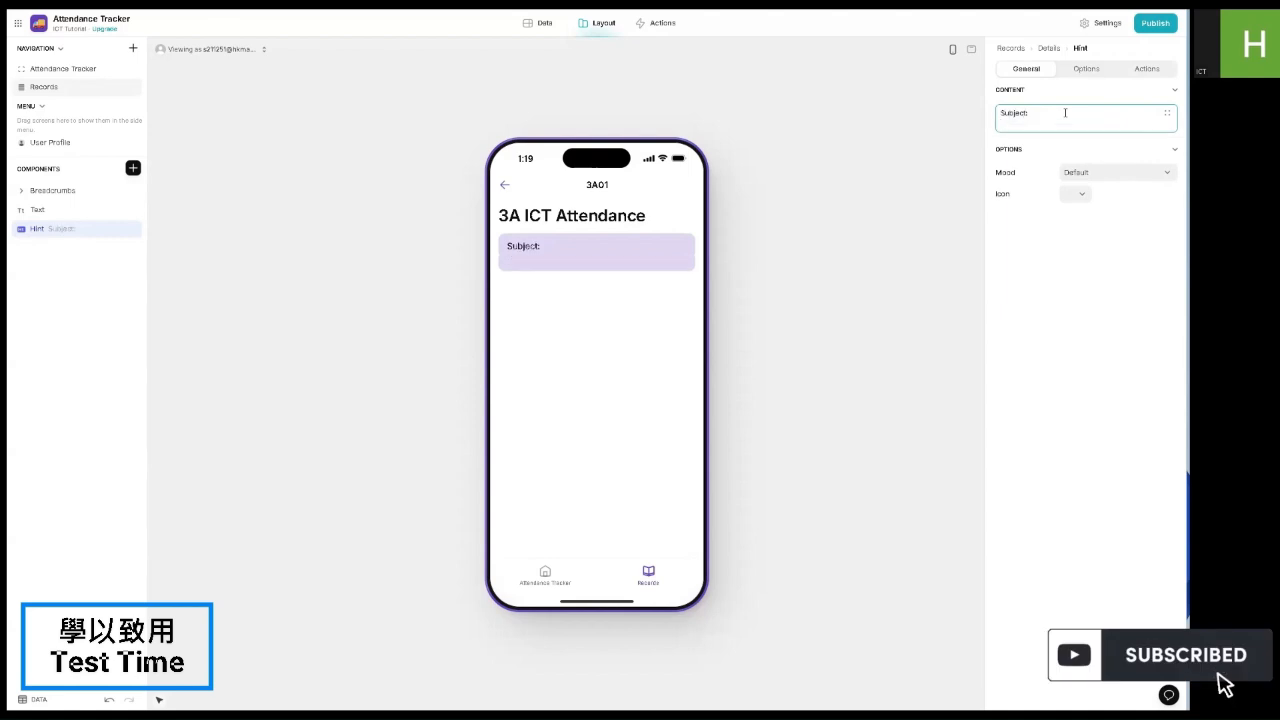
pyautogui.click(1167, 115)
pyautogui.click(1062, 206)
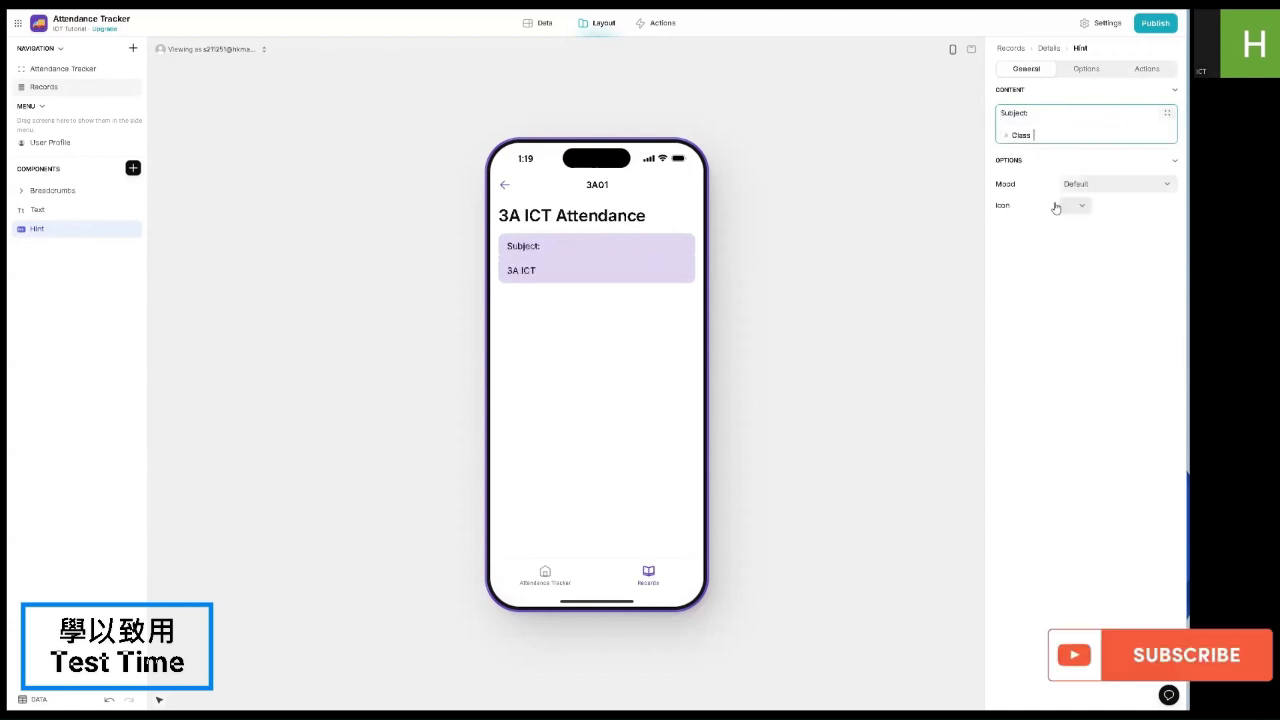
pyautogui.press('BackSpace')
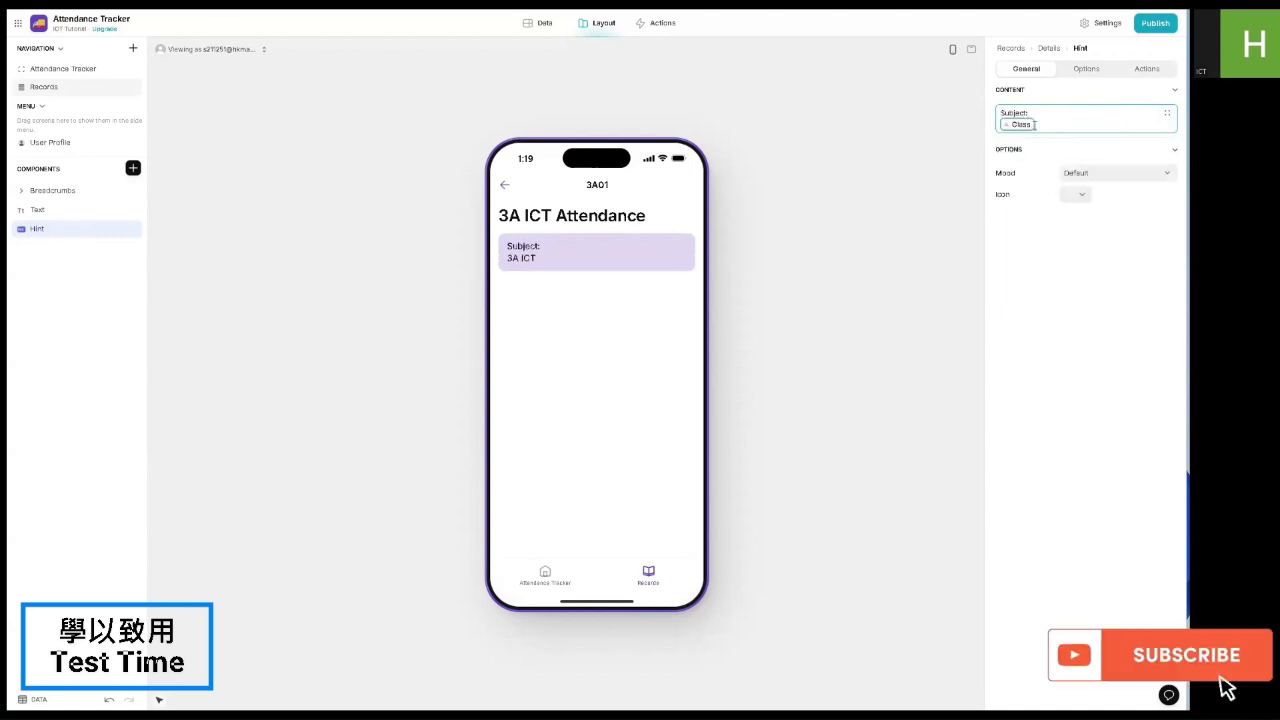
pyautogui.press('Return')
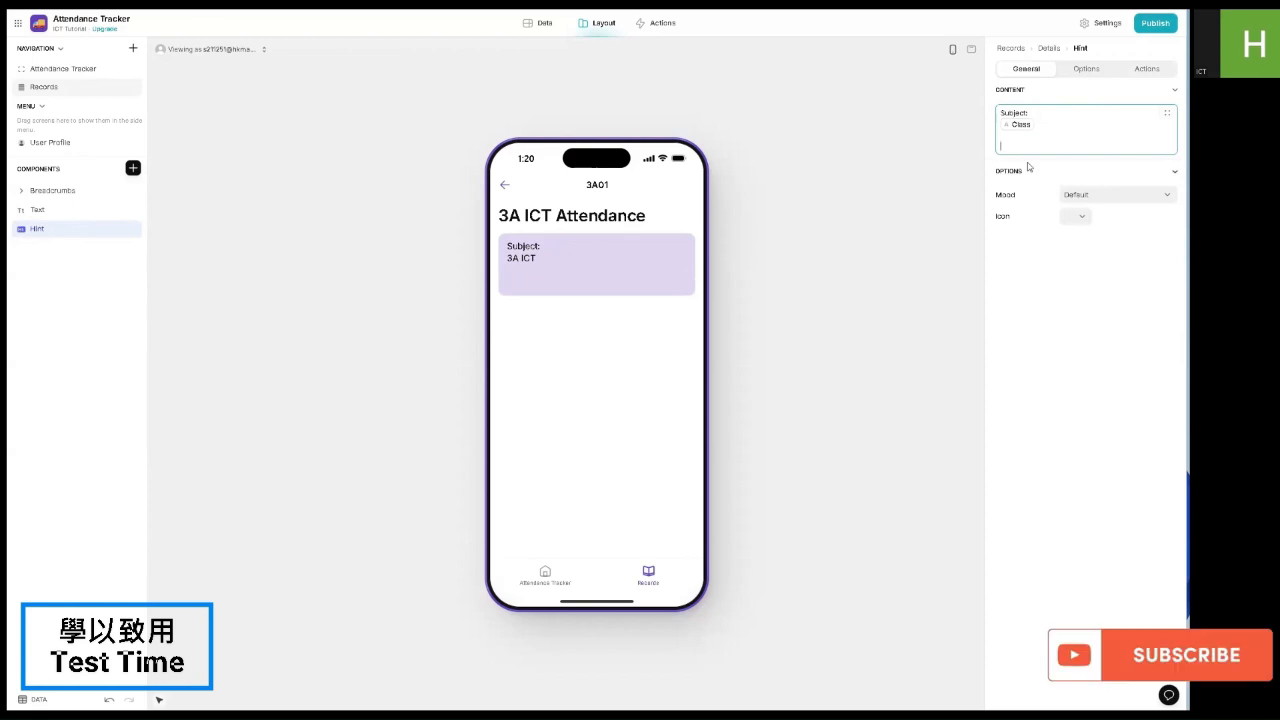
# Step: Add 'Date of Submission:' and 'Total Students:' lines with their column values
pyautogui.write('Date o')
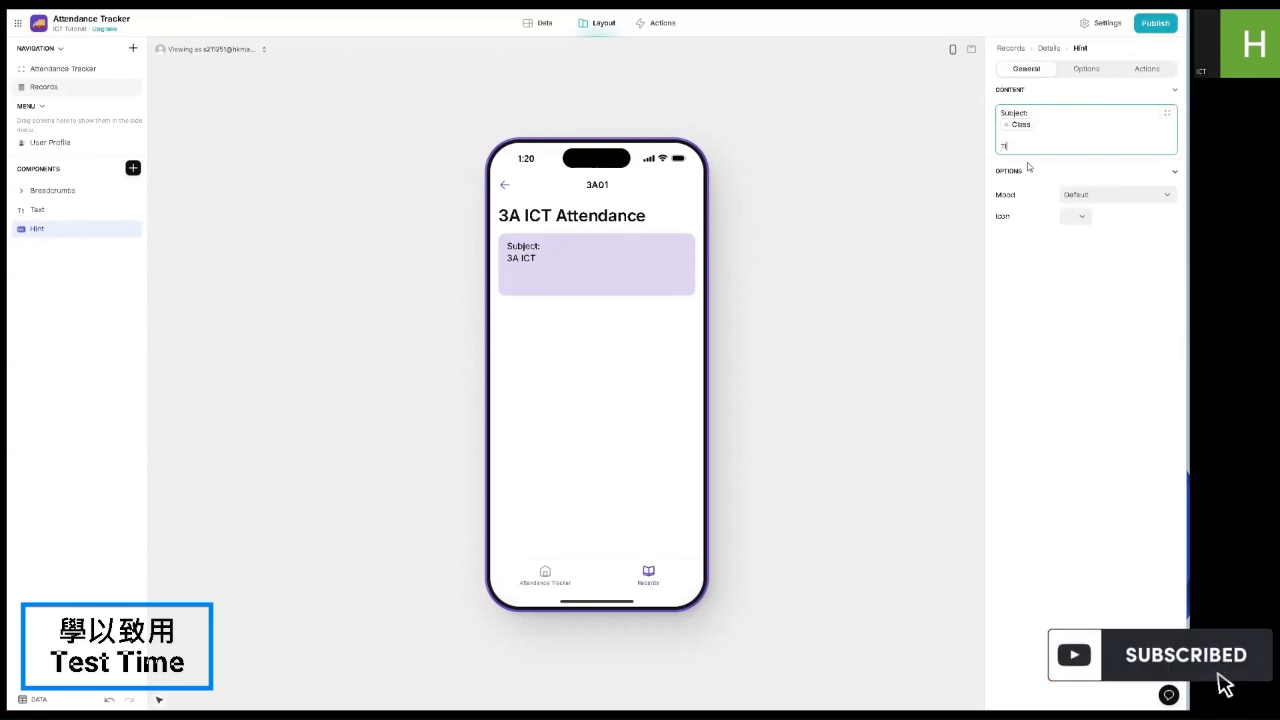
pyautogui.write('ime of Sub')
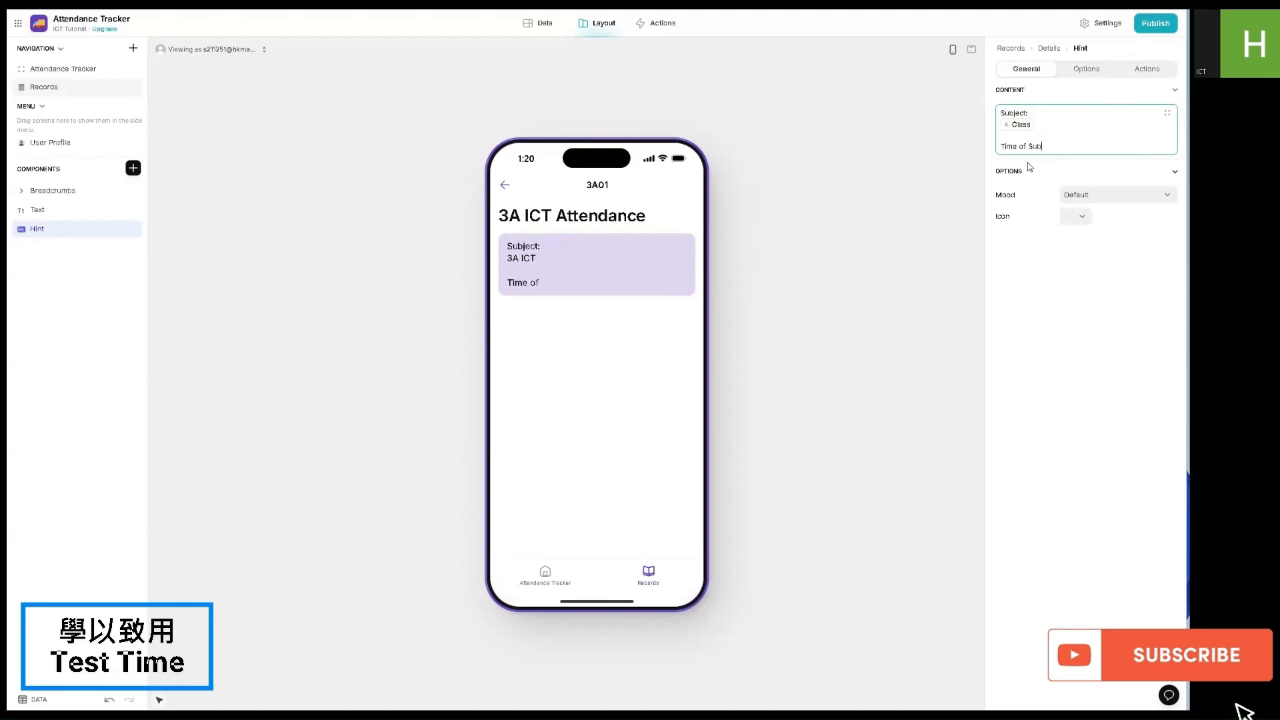
pyautogui.write('mission:')
pyautogui.press('Return')
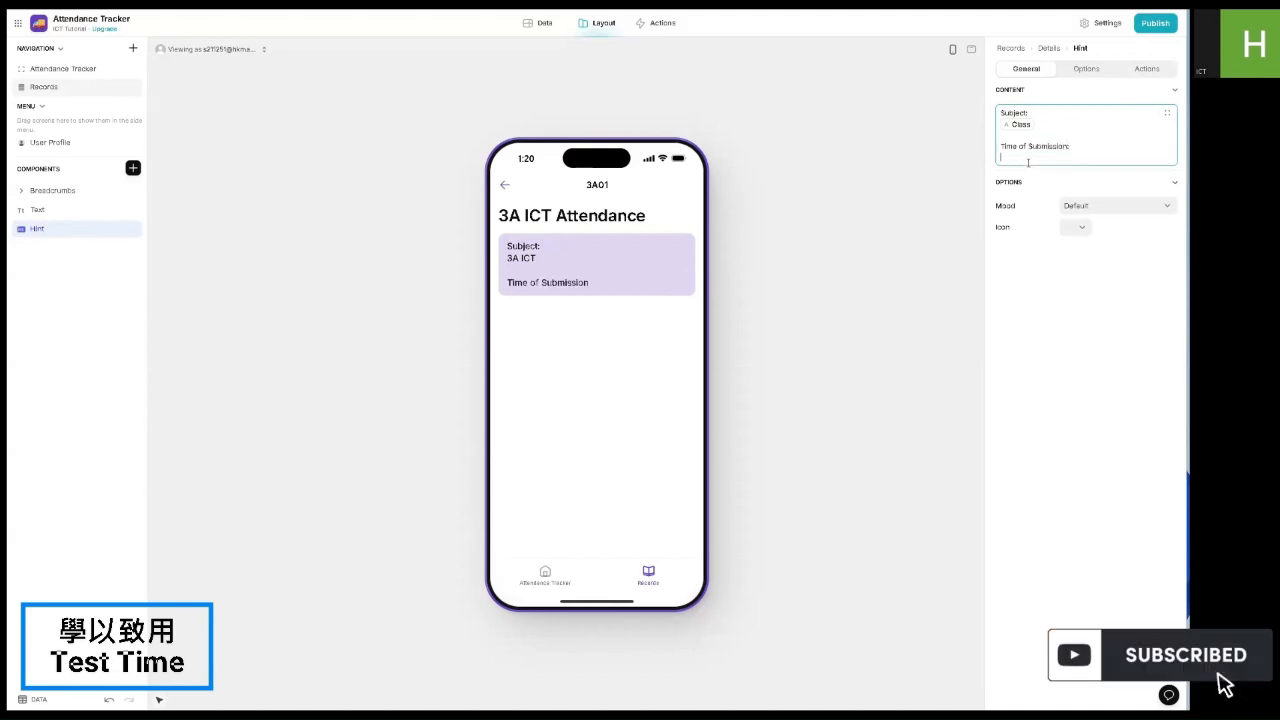
pyautogui.click(1167, 113)
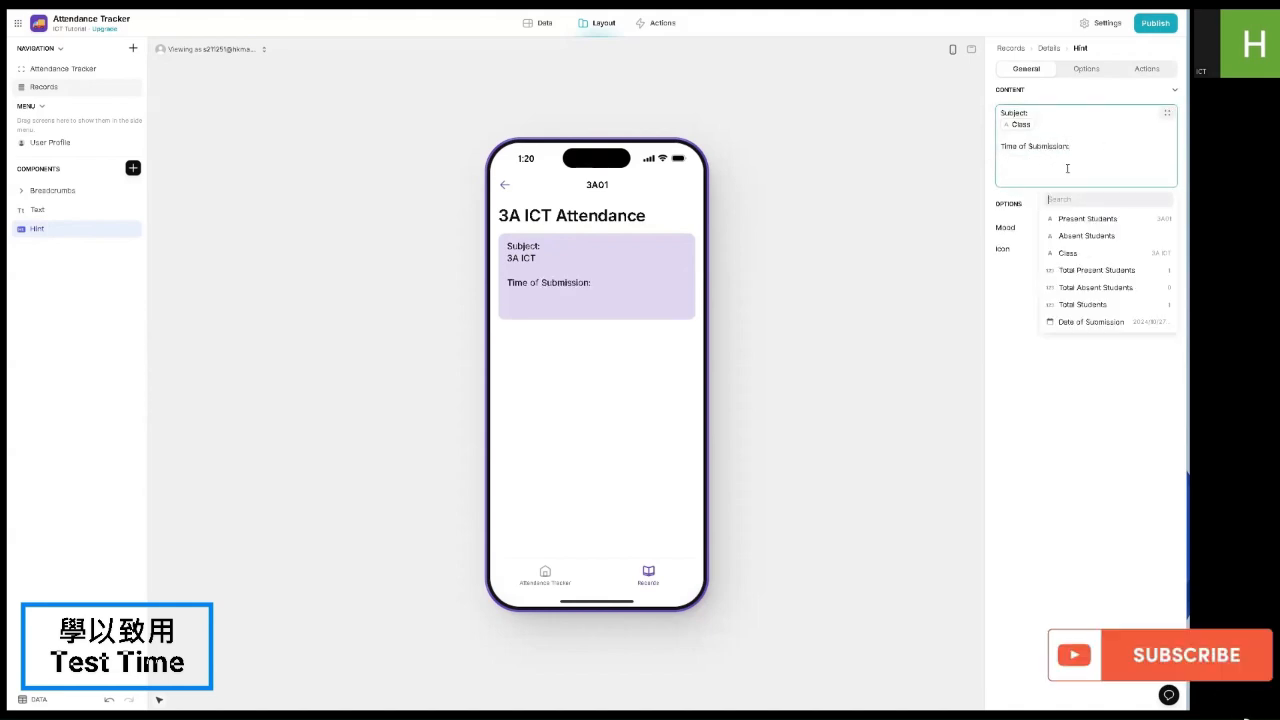
pyautogui.click(1100, 320)
pyautogui.press('BackSpace')
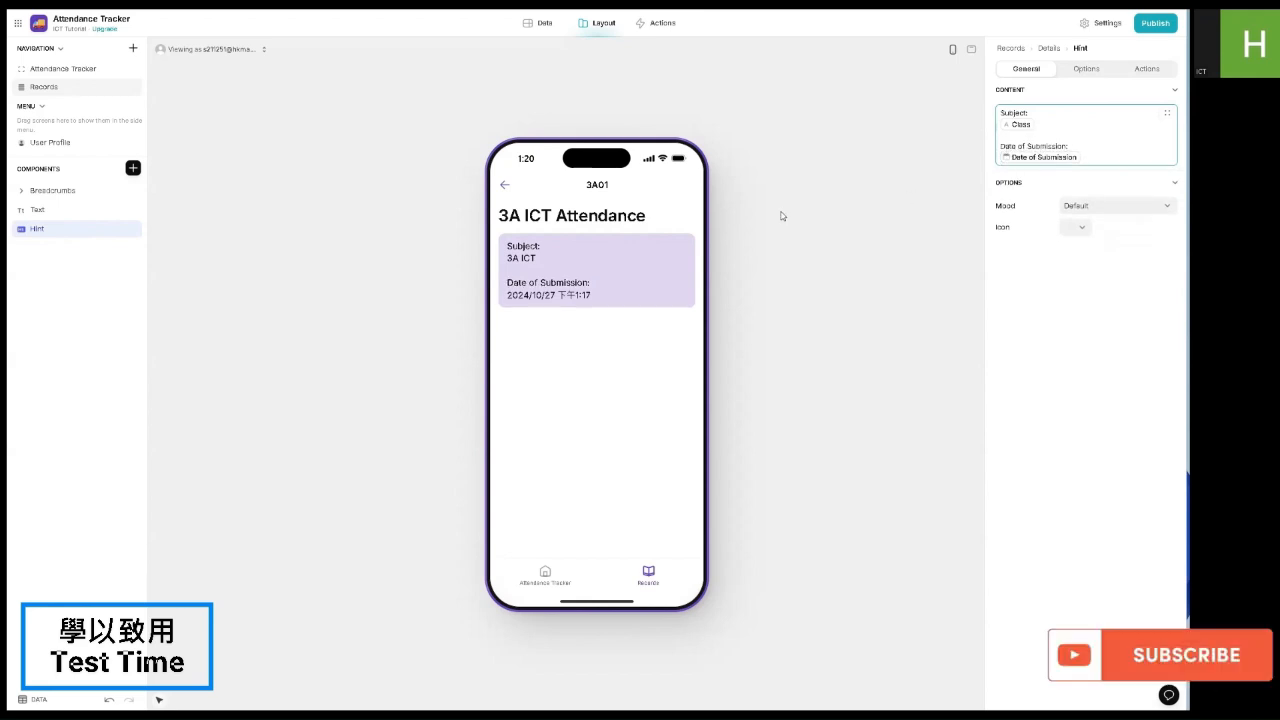
pyautogui.press('Return')
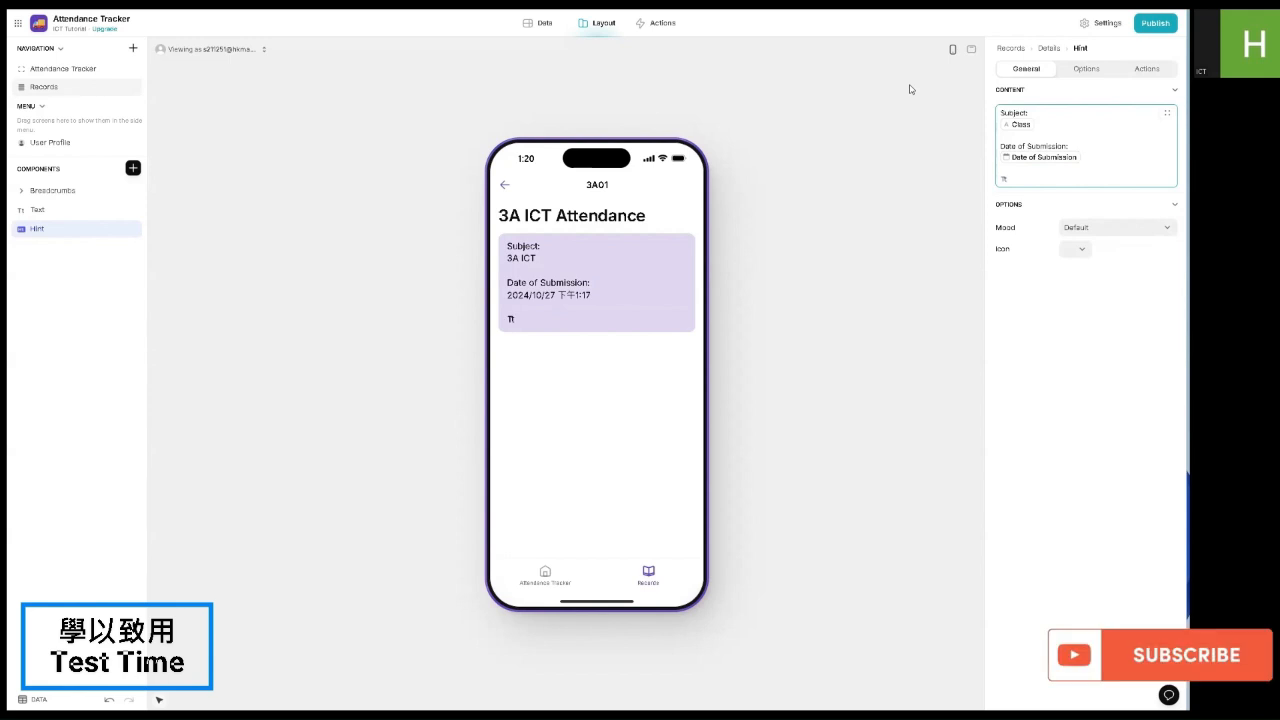
pyautogui.write('Total Students:')
pyautogui.press('Return')
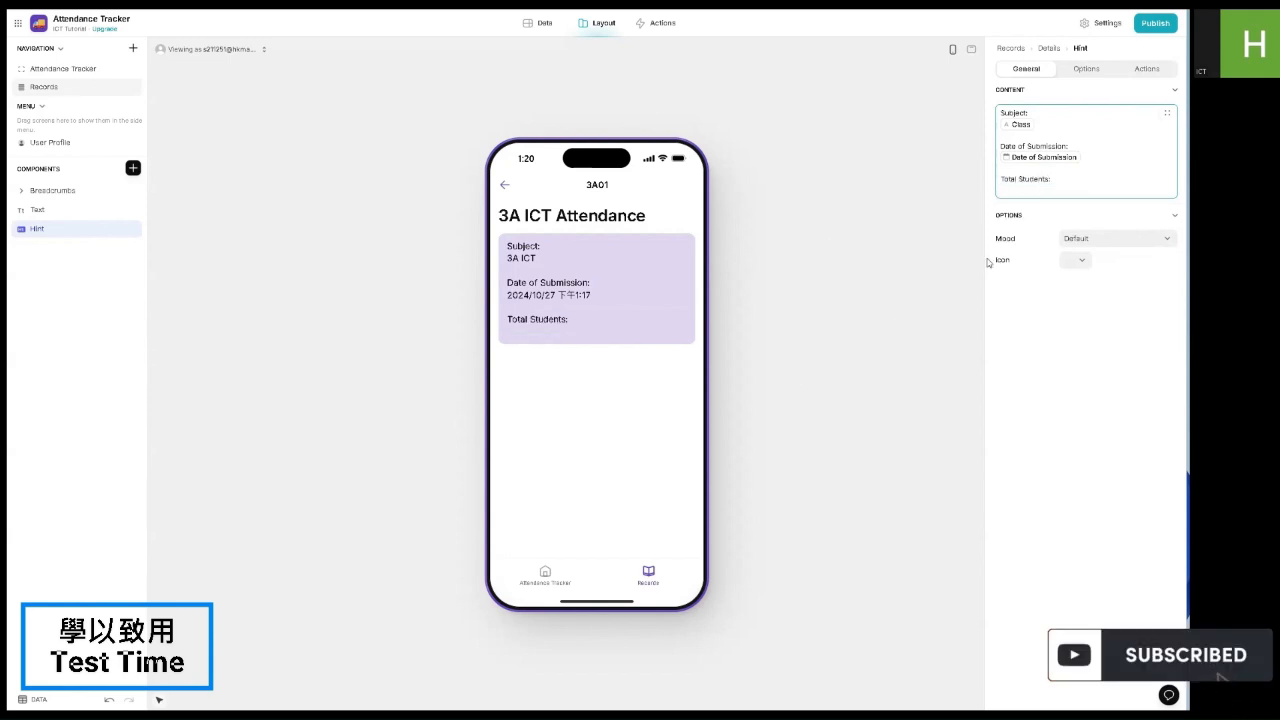
pyautogui.click(1168, 113)
pyautogui.click(1096, 327)
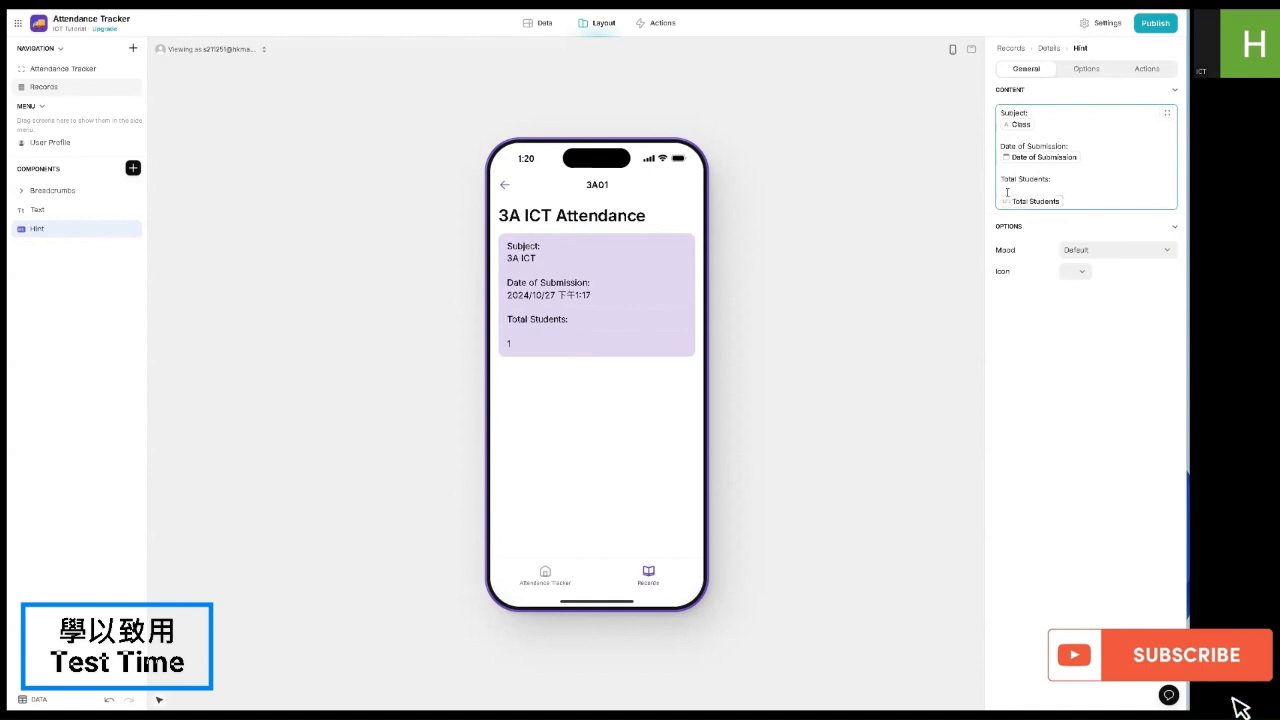
# Step: Try Success, Warning and Danger moods on the hint, then settle on grey Neutral
pyautogui.click(1064, 241)
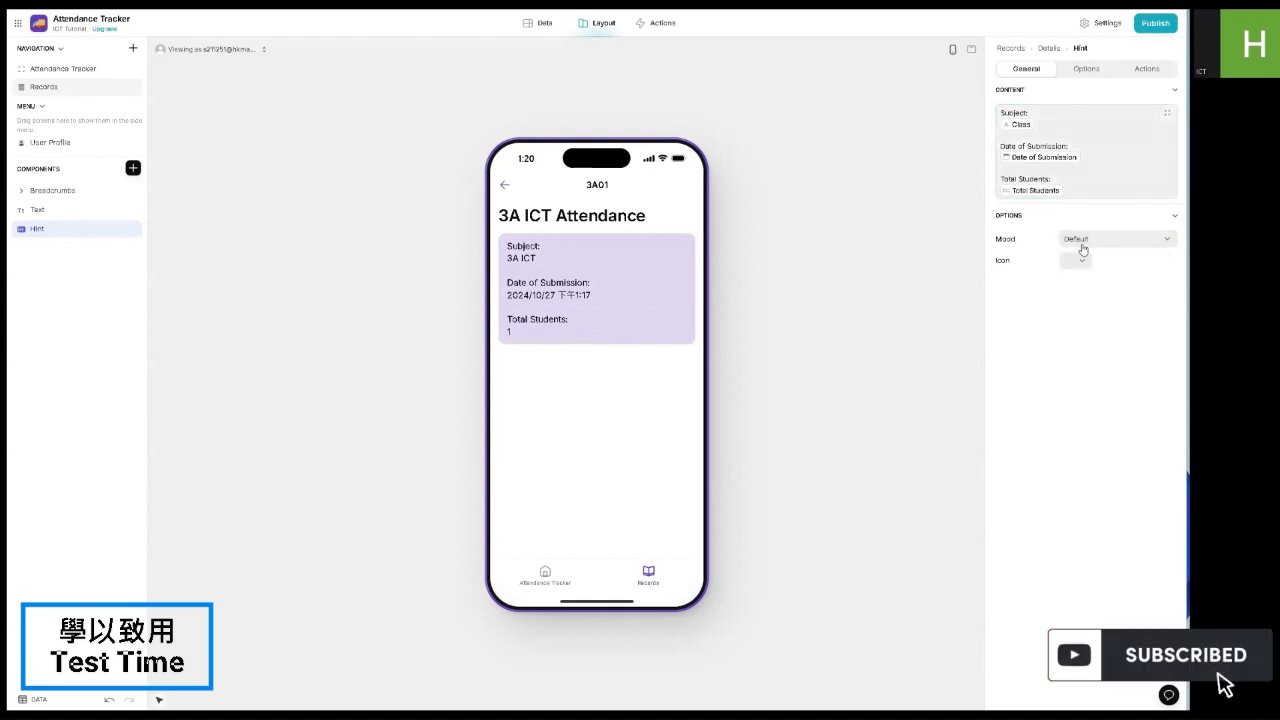
pyautogui.click(1055, 295)
pyautogui.click(1075, 312)
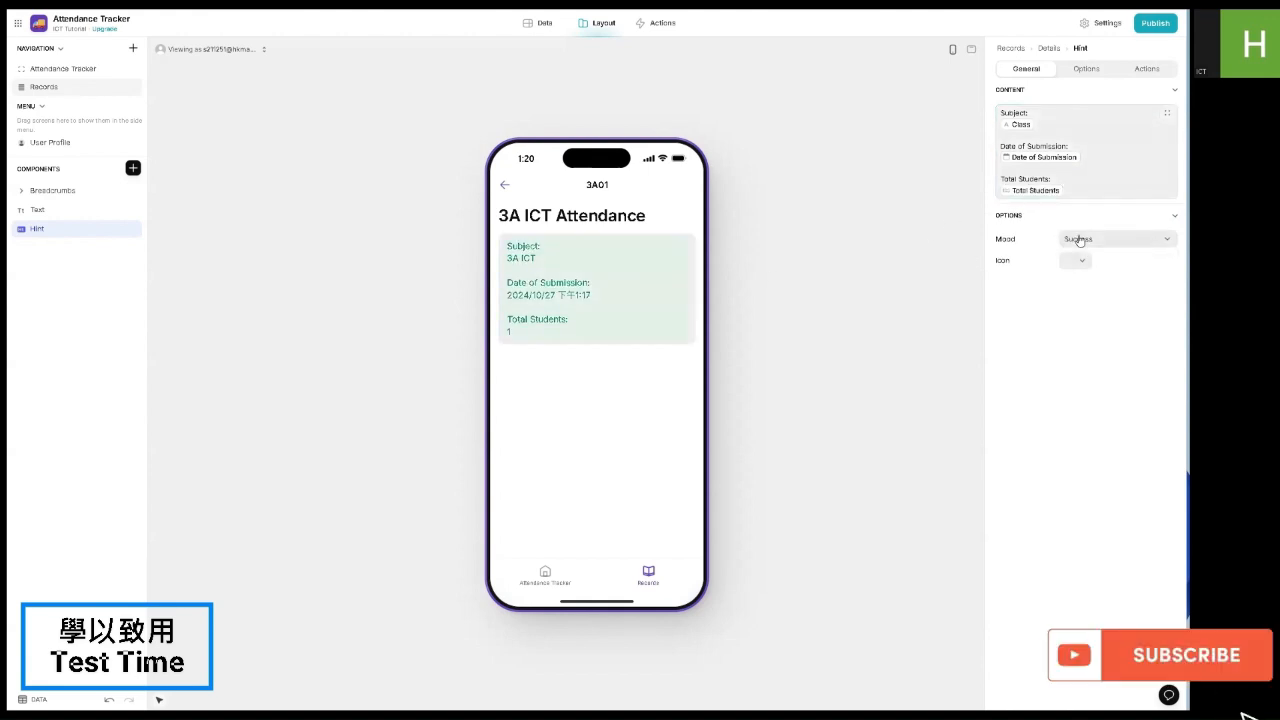
pyautogui.click(1078, 241)
pyautogui.click(1078, 329)
pyautogui.click(1089, 240)
pyautogui.click(1084, 346)
pyautogui.click(1091, 241)
pyautogui.click(1084, 294)
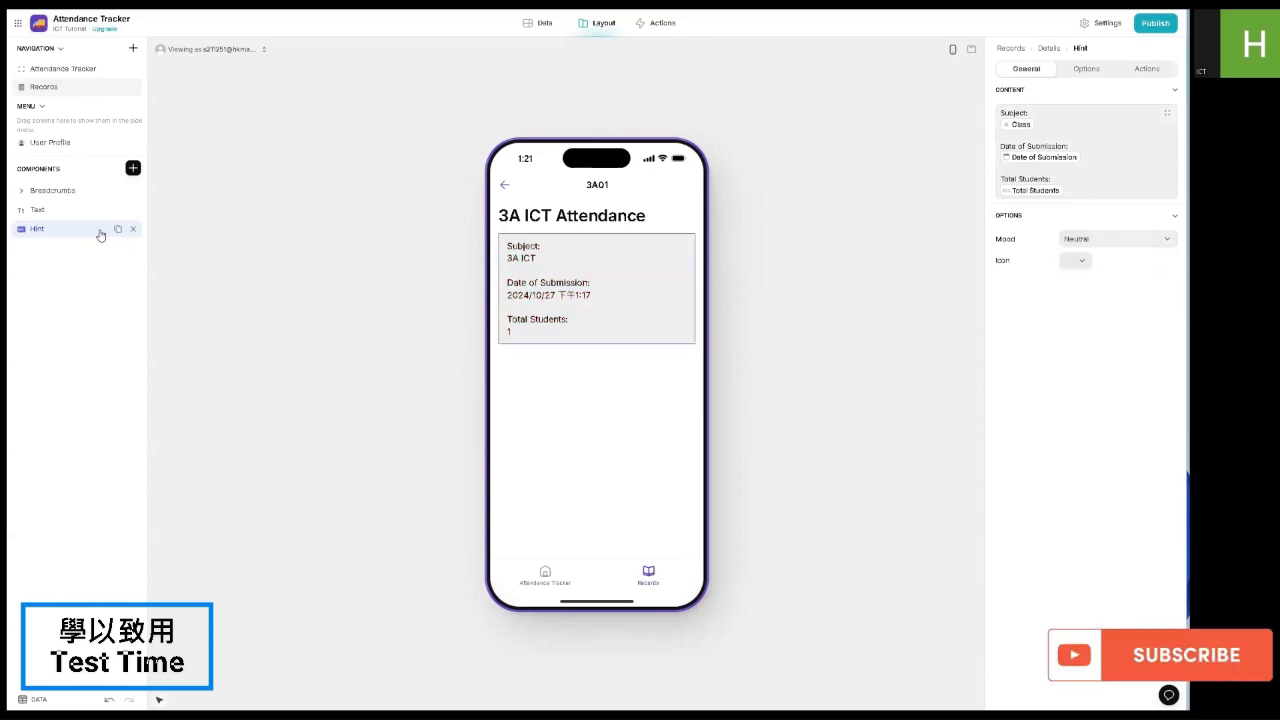
pyautogui.click(133, 167)
# Step: Add a button below the hint, label it 'Delete', and give it a trash icon
pyautogui.scroll(-5, 188, 500)
pyautogui.click(171, 451)
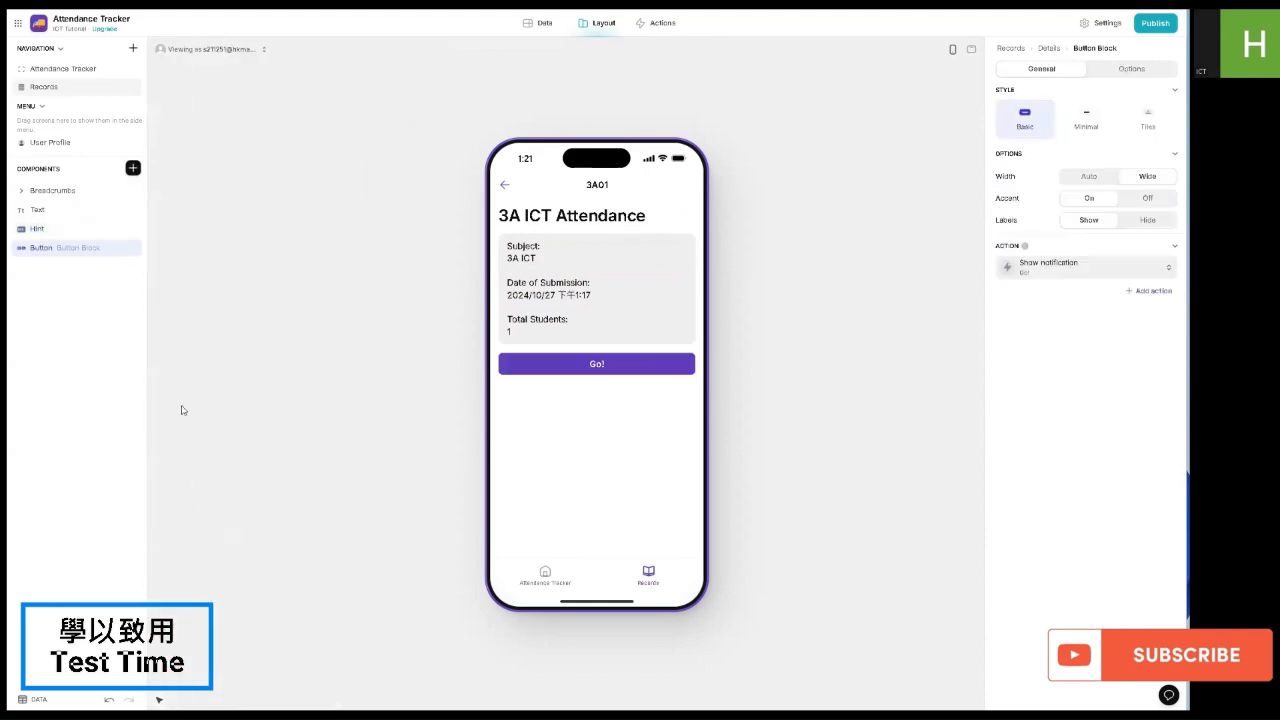
pyautogui.click(1057, 270)
pyautogui.tripleClick(1079, 312)
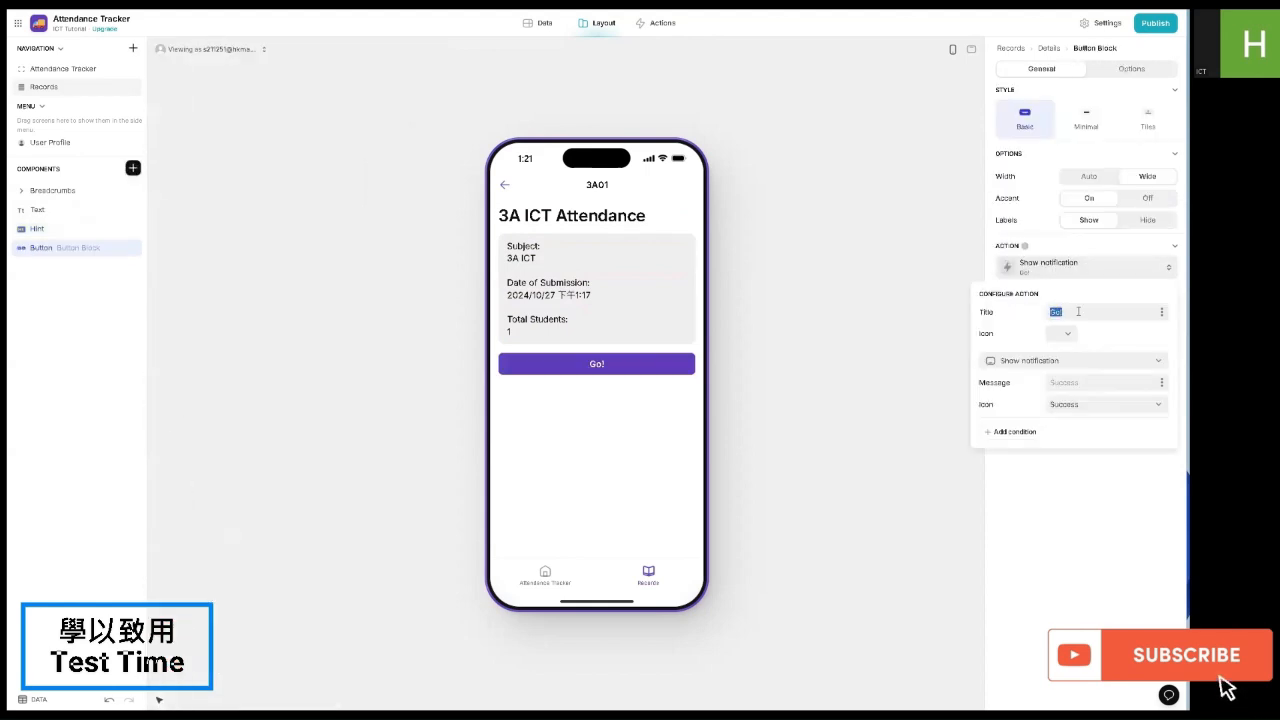
pyautogui.write('Delete')
pyautogui.click(1060, 333)
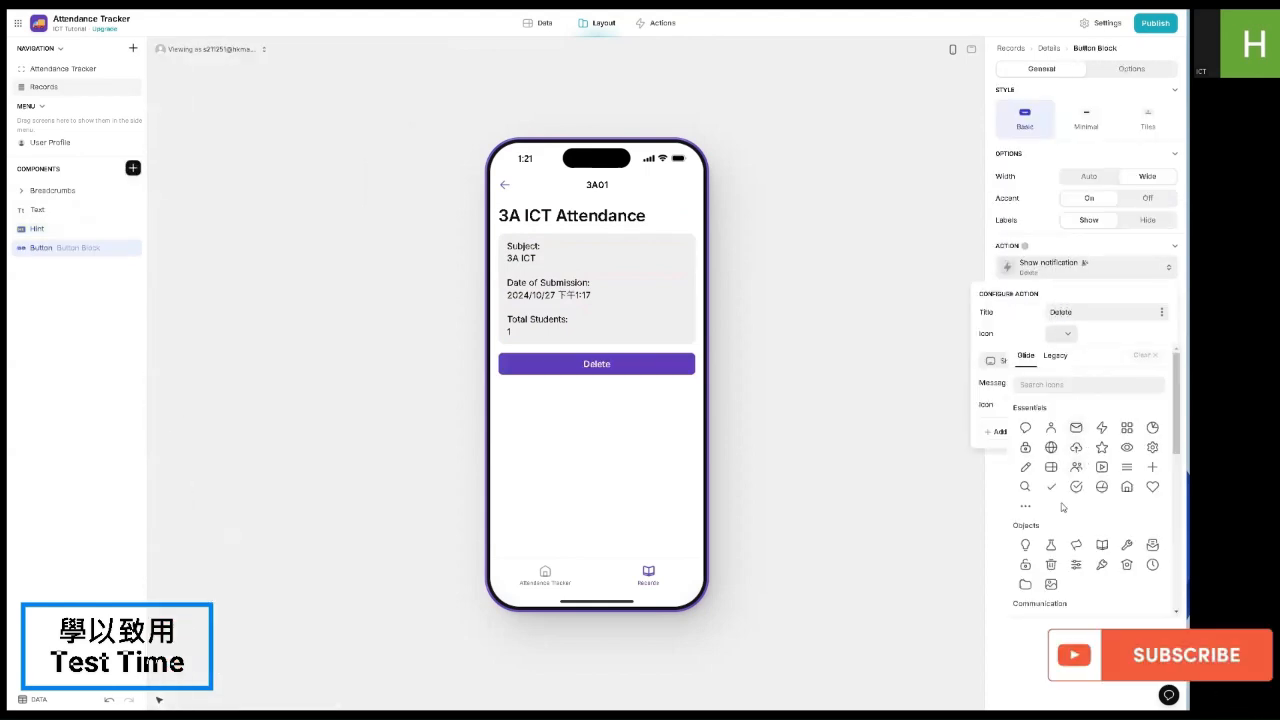
pyautogui.click(1050, 560)
# Step: Set the button's action to Data > Delete row for this record
pyautogui.click(1100, 363)
pyautogui.moveTo(1027, 457)
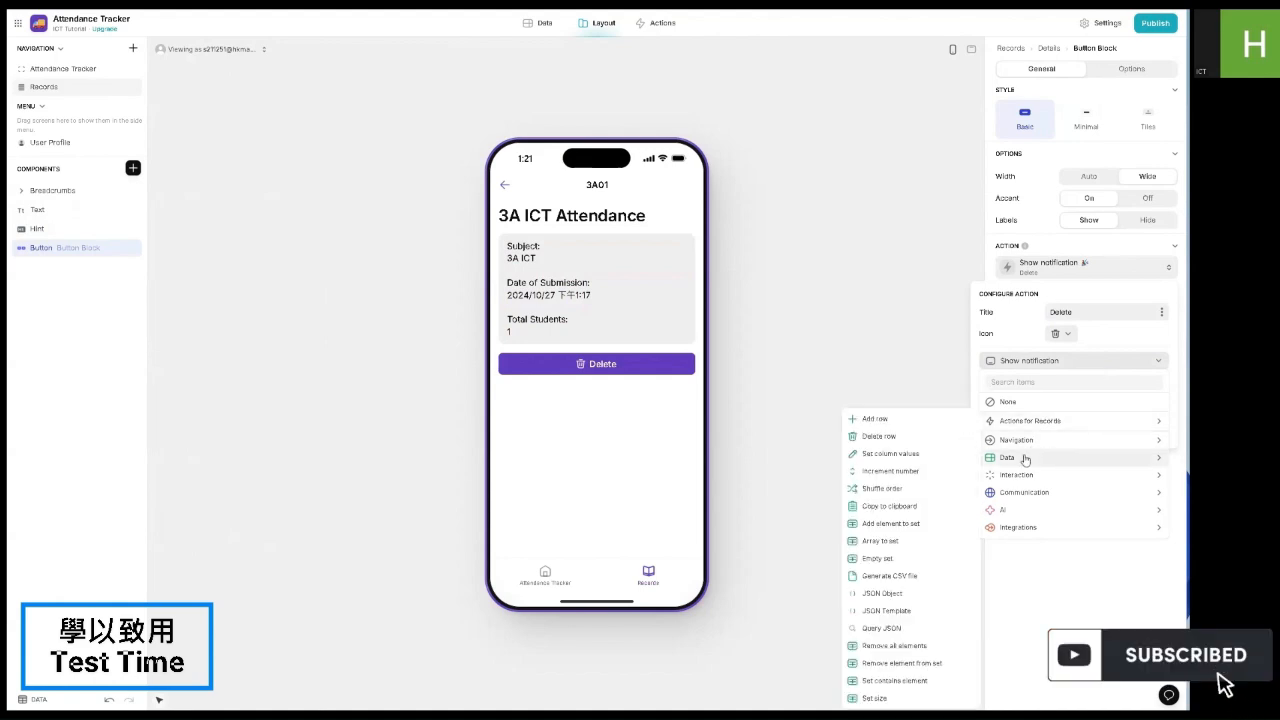
pyautogui.click(959, 436)
pyautogui.click(1060, 430)
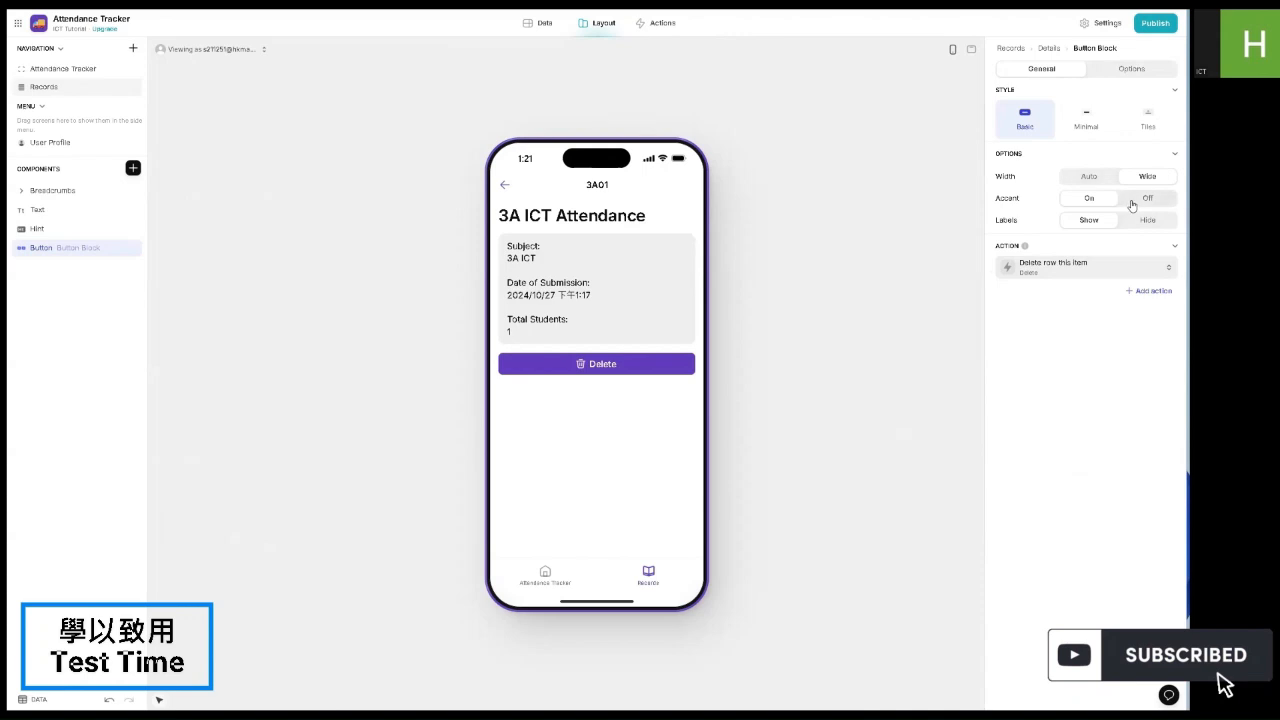
# Step: Compare button styles, keep the Basic style, and turn Accent off
pyautogui.click(1083, 125)
pyautogui.click(1147, 122)
pyautogui.click(1035, 123)
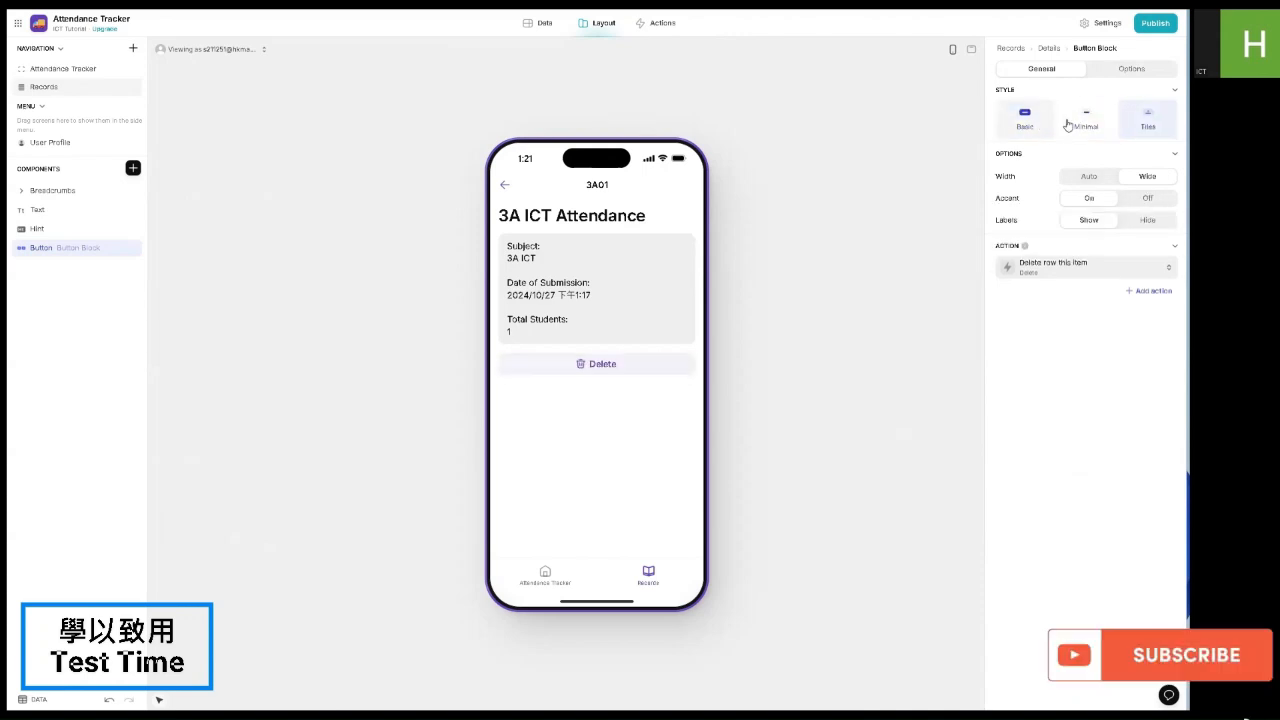
pyautogui.click(1087, 123)
pyautogui.click(1145, 123)
pyautogui.click(1035, 125)
pyautogui.click(1132, 199)
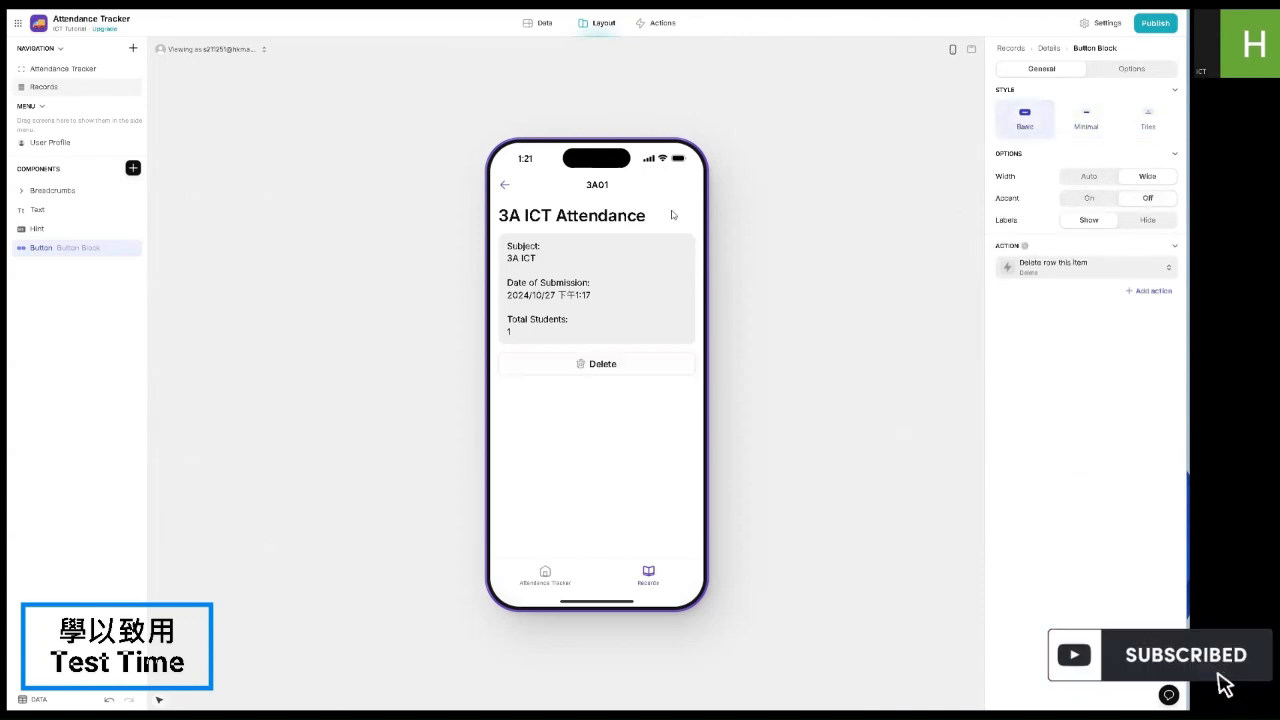
# Step: Test Delete on the current record, then submit a new attendance record and open its details
pyautogui.click(586, 366)
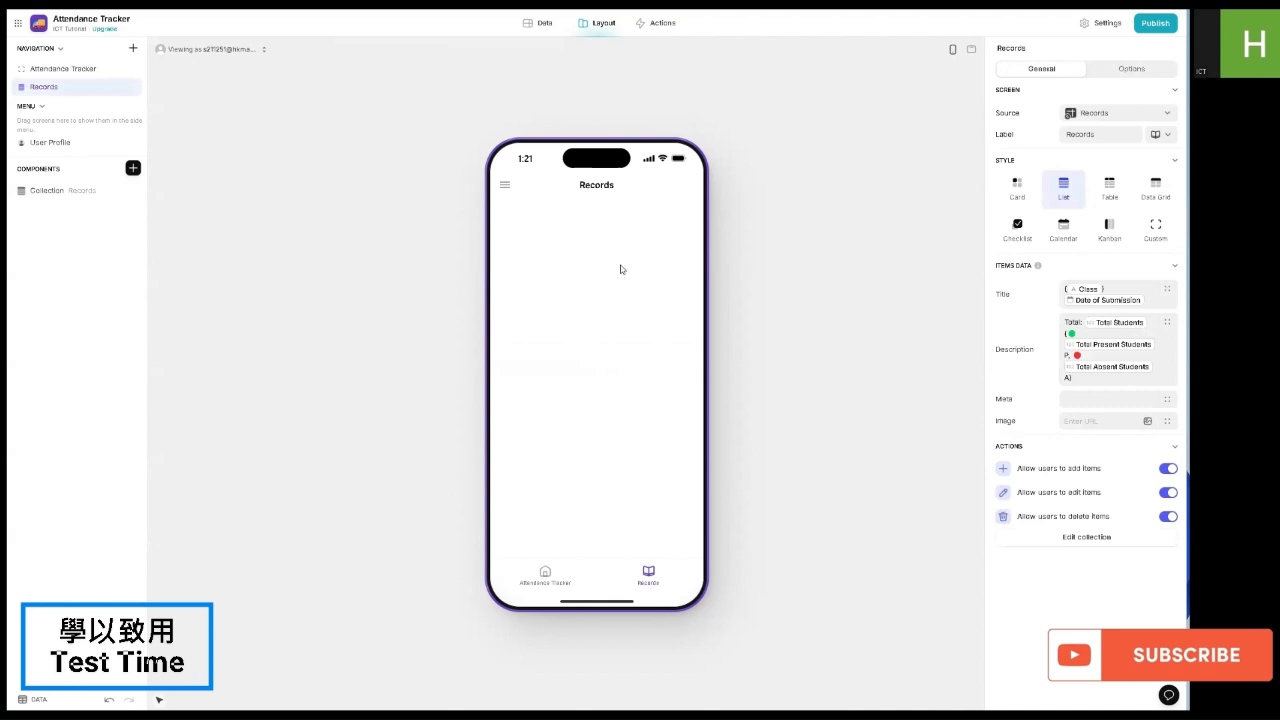
pyautogui.click(544, 577)
pyautogui.click(603, 325)
pyautogui.click(655, 573)
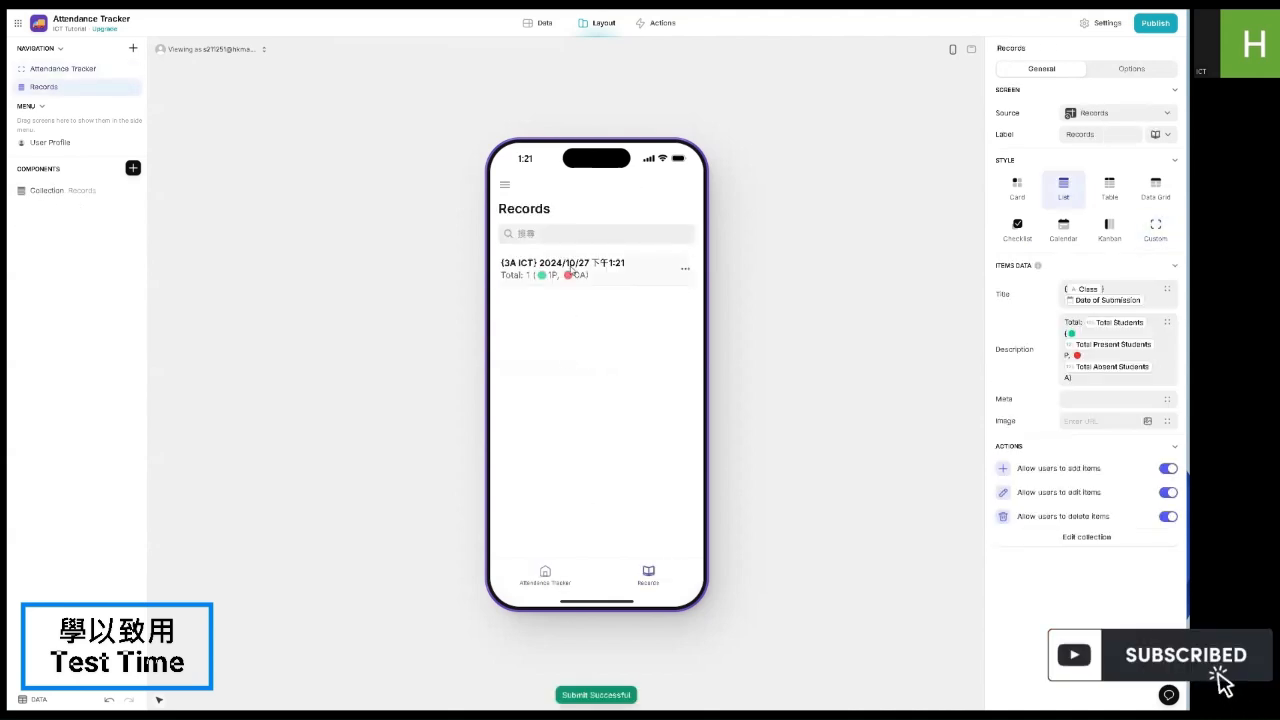
pyautogui.click(569, 269)
# Step: Browse the component list to find the Hint component
pyautogui.click(132, 170)
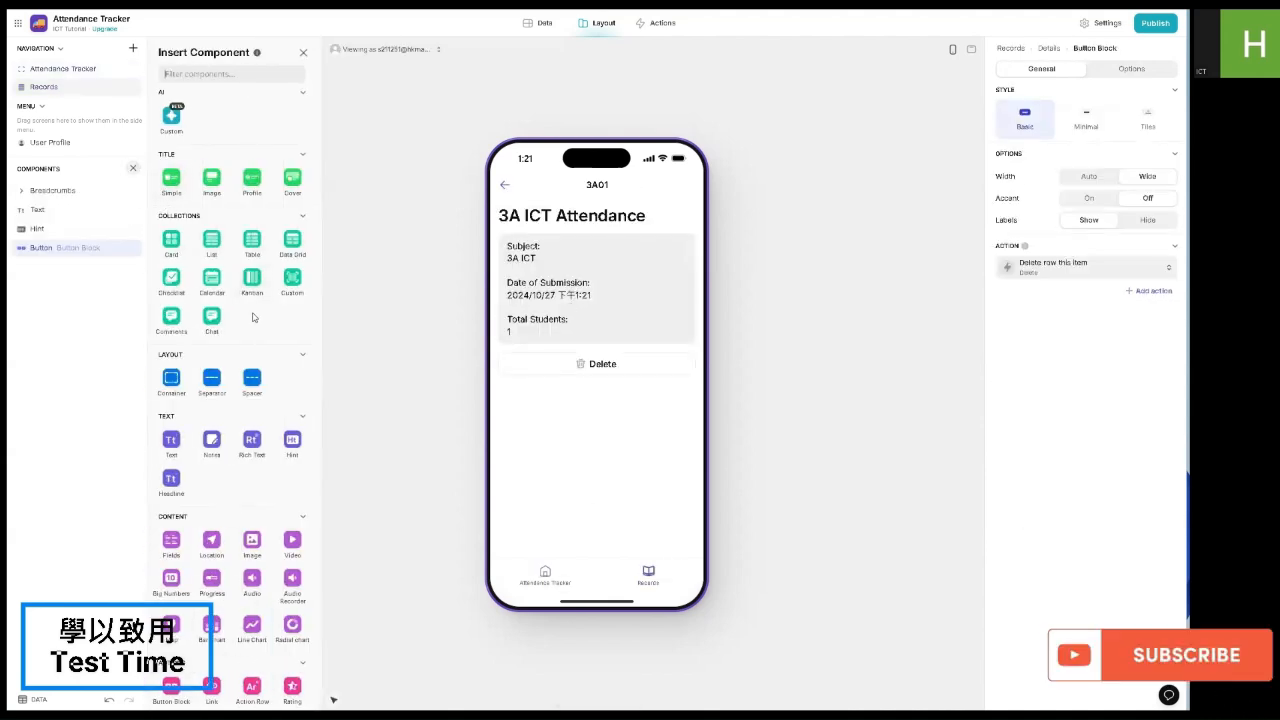
pyautogui.scroll(-3, 255, 331)
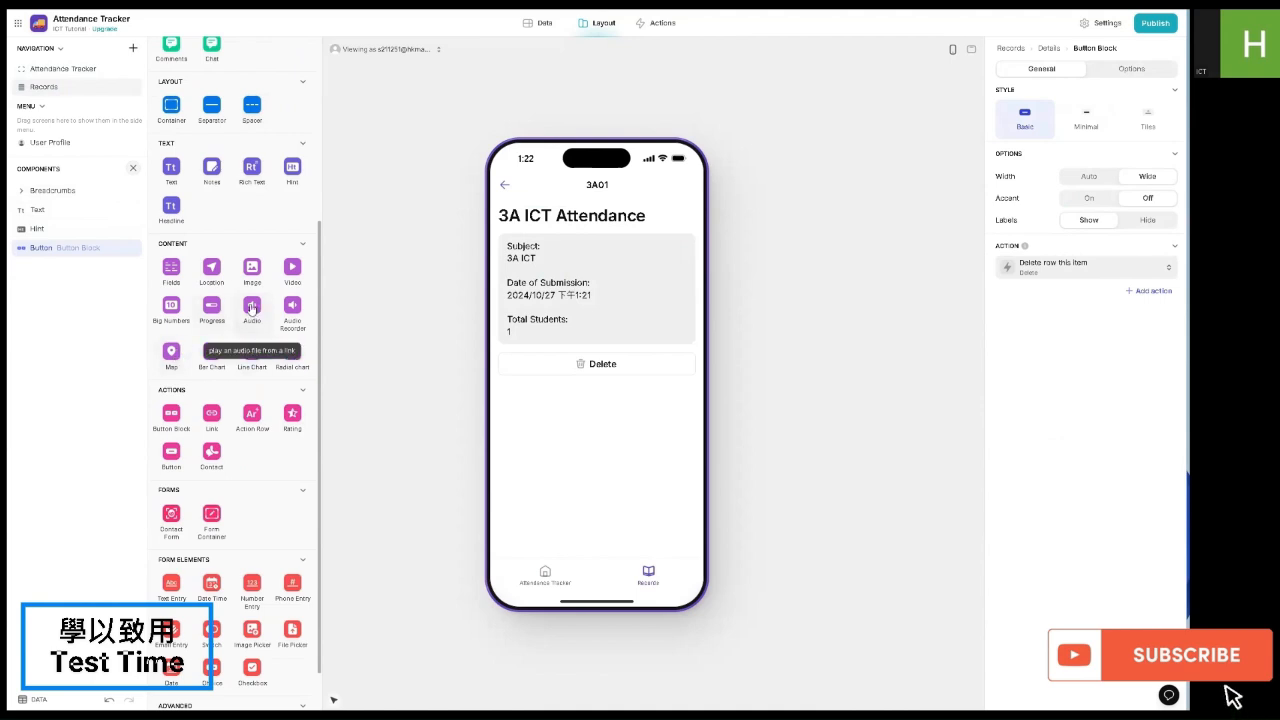
pyautogui.scroll(-1, 226, 459)
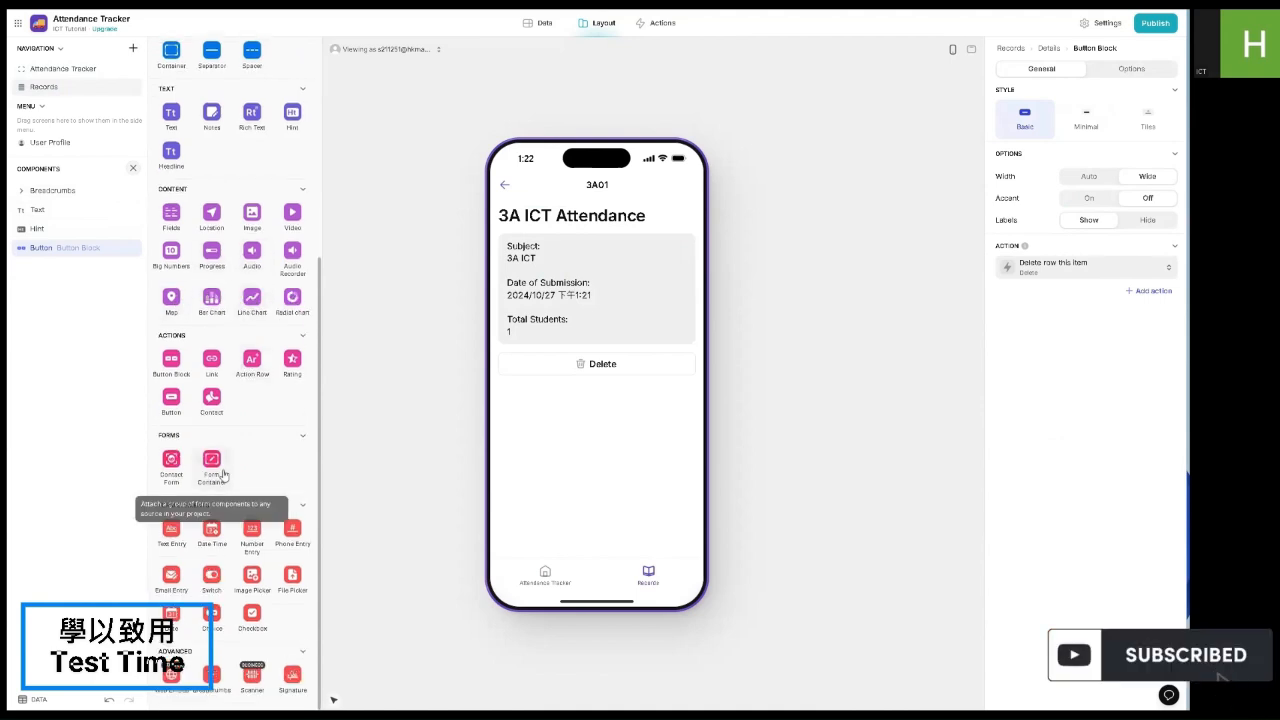
# Step: Insert a Hint reading 'Students Present' with the Total Present Students count
pyautogui.click(292, 112)
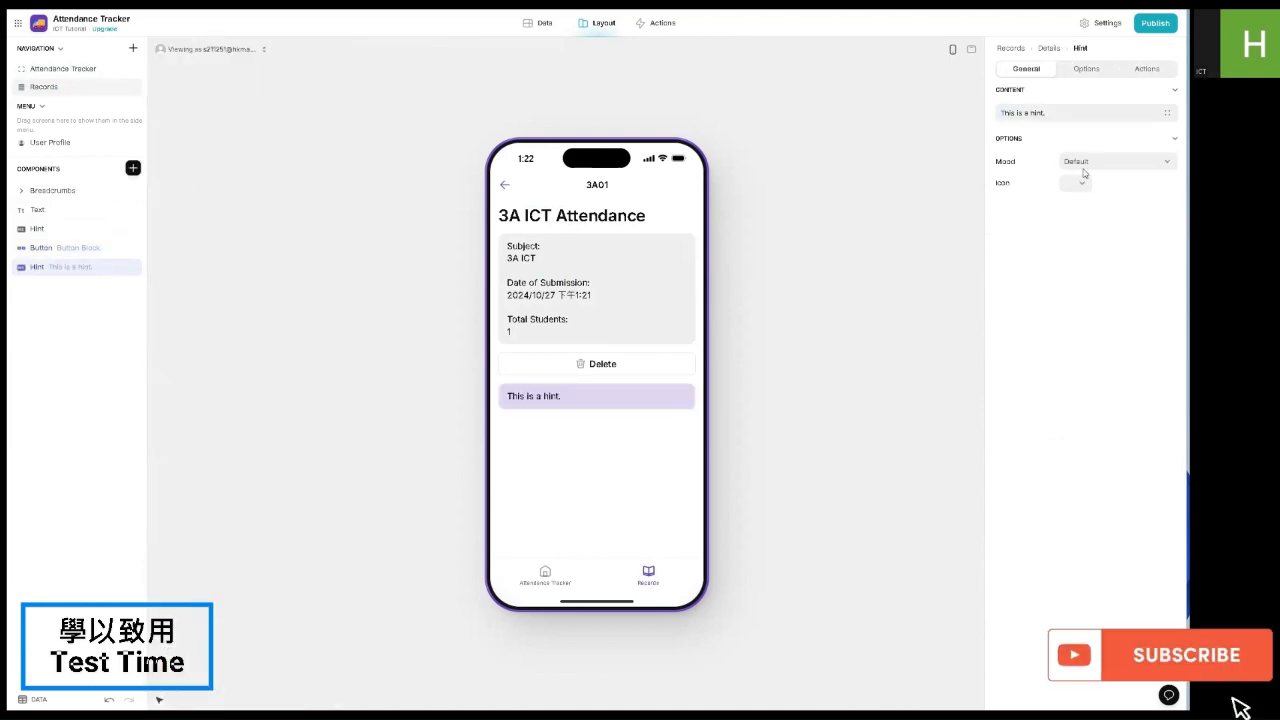
pyautogui.tripleClick(1040, 112)
pyautogui.write('St')
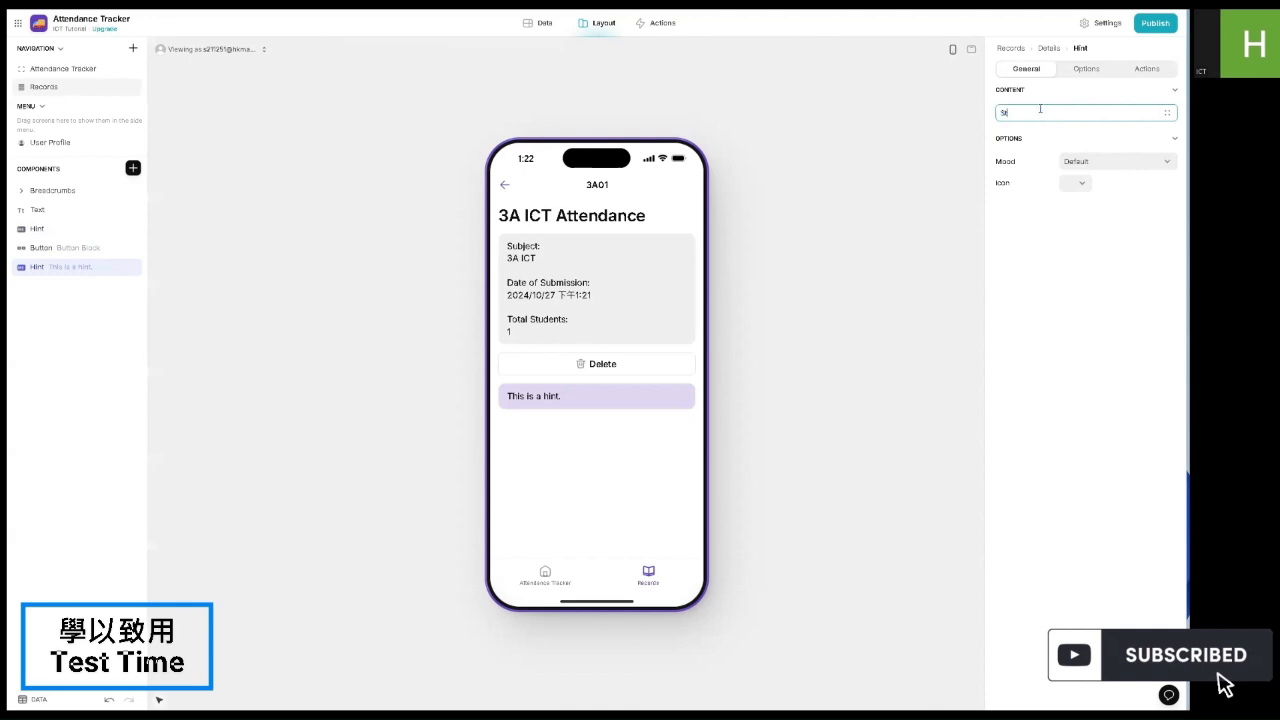
pyautogui.write('udents Prese')
pyautogui.write('nt')
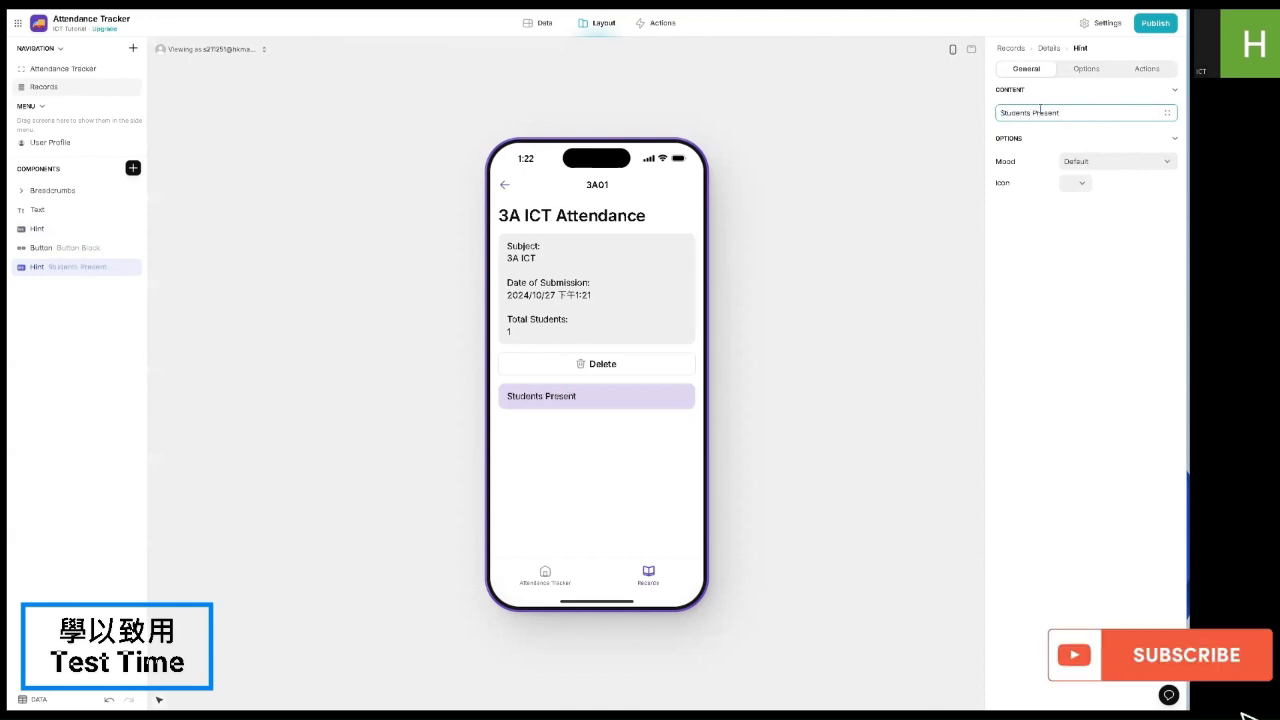
pyautogui.write(' (')
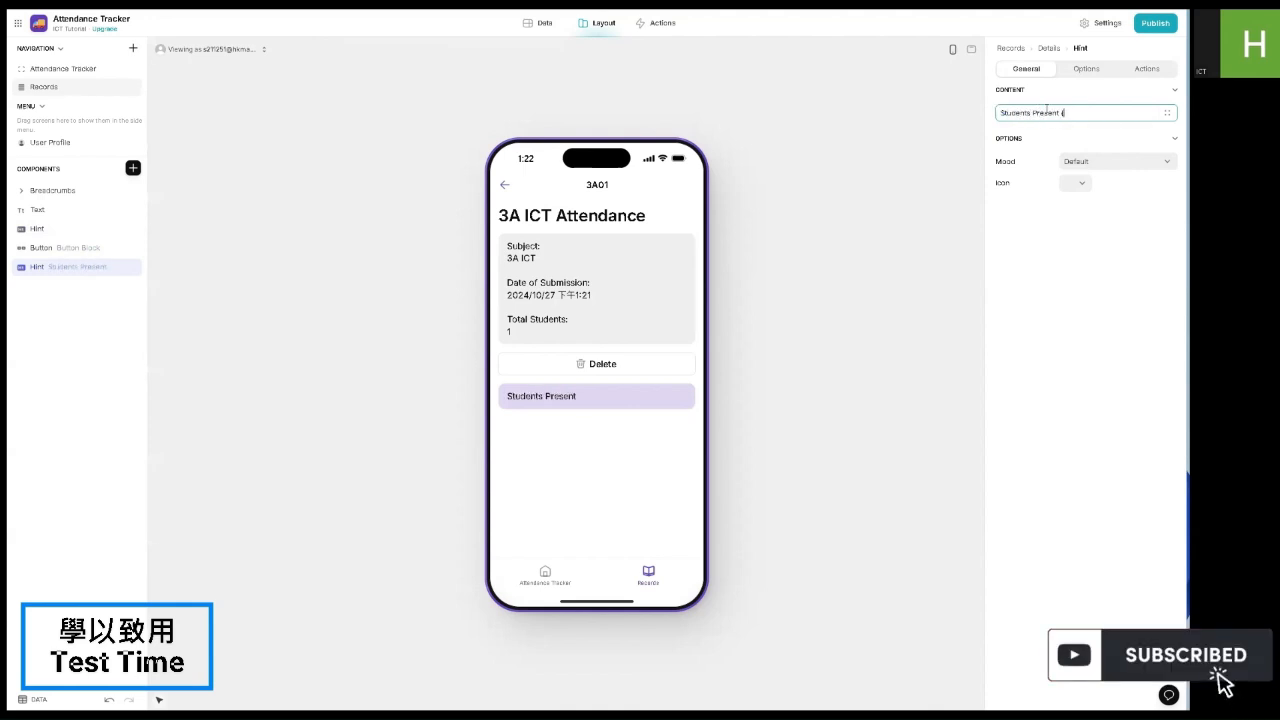
pyautogui.click(1165, 114)
pyautogui.click(1100, 204)
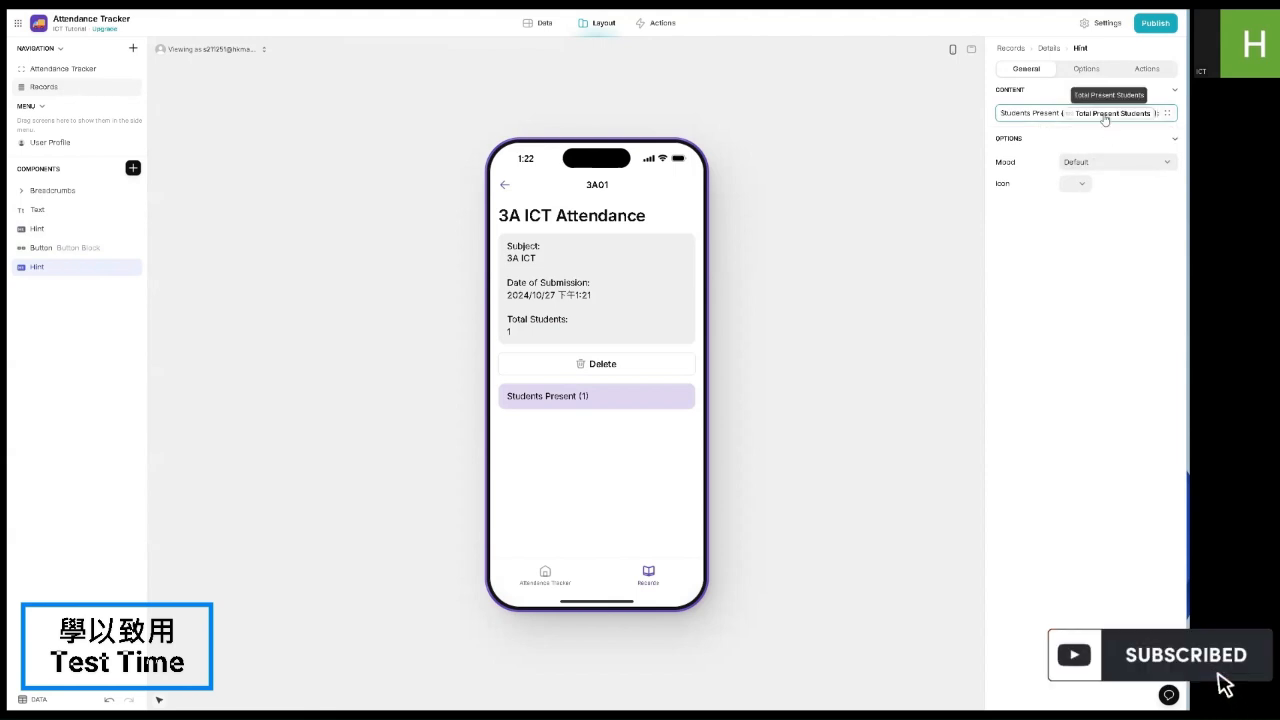
# Step: Add the Present Students list on a new line and set the hint's Mood to Success
pyautogui.press('Return')
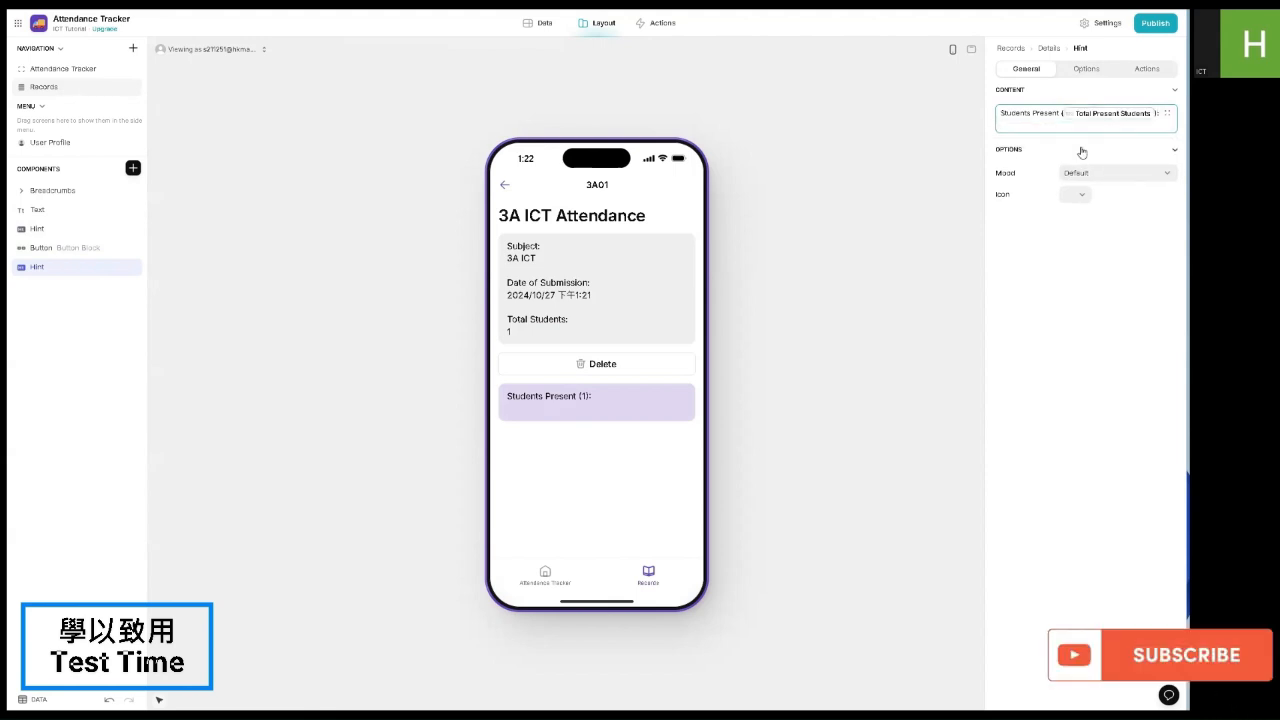
pyautogui.press('Return')
pyautogui.click(1166, 113)
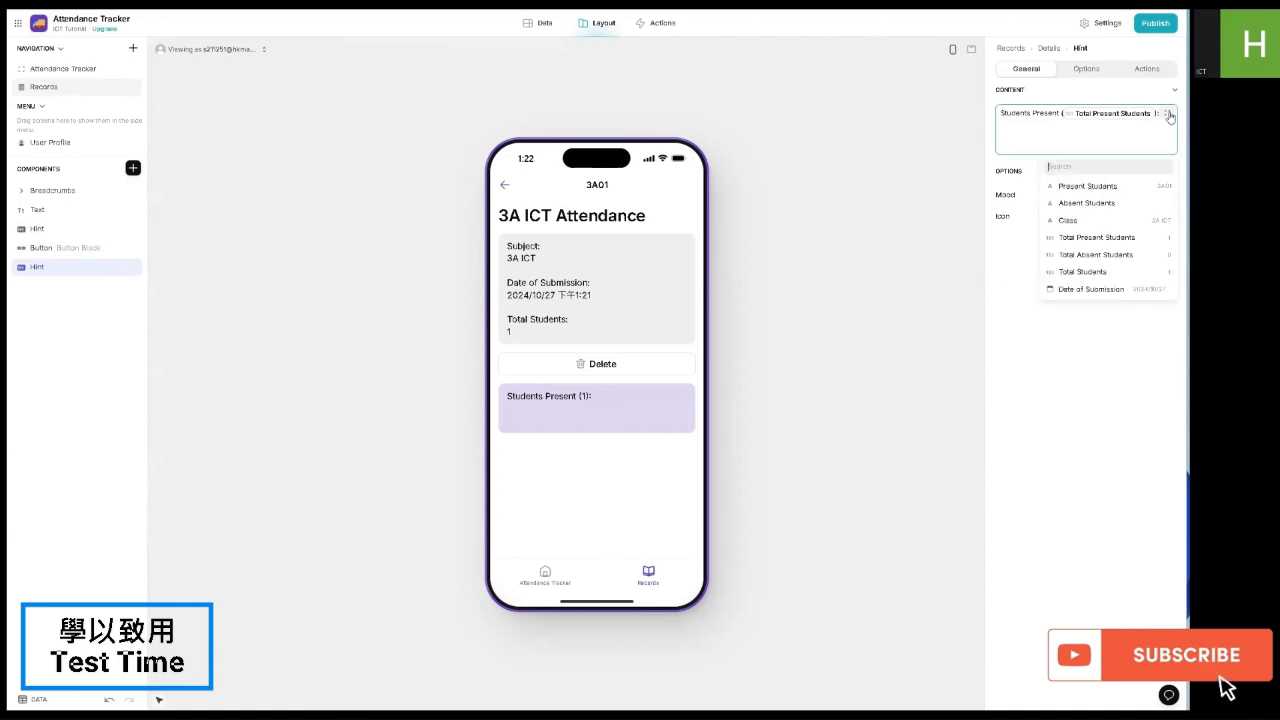
pyautogui.click(1087, 186)
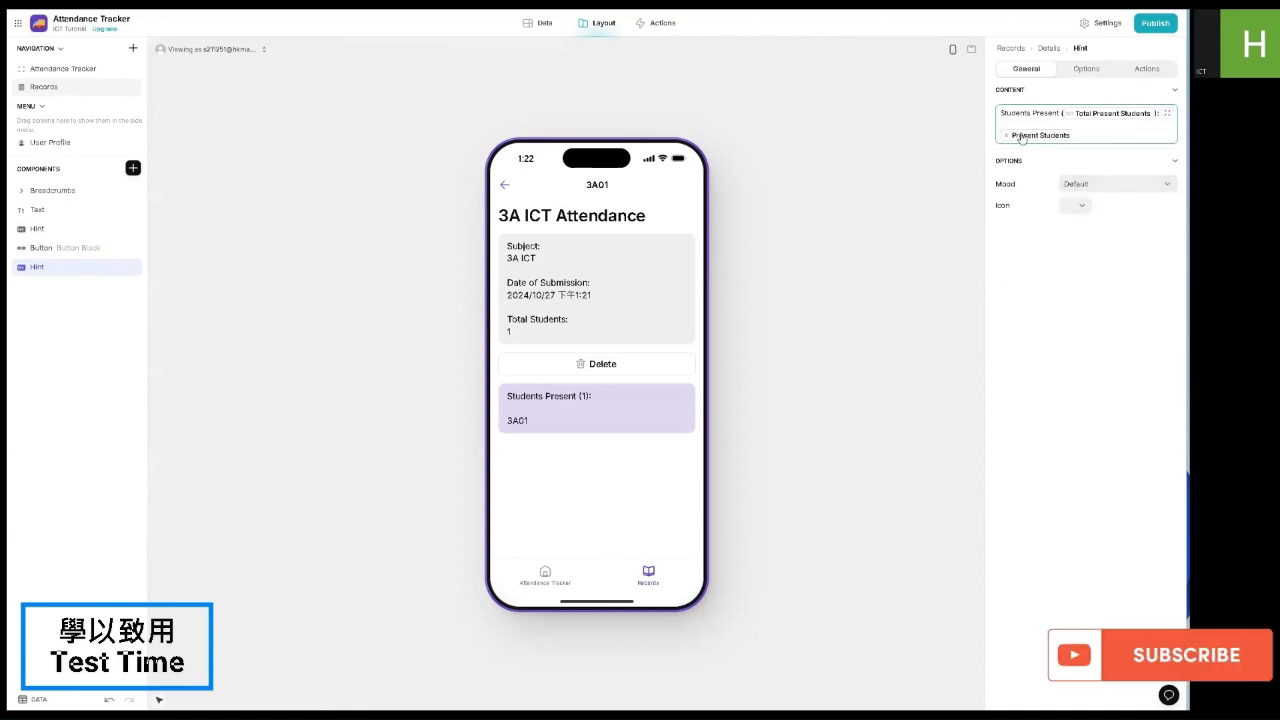
pyautogui.click(1082, 186)
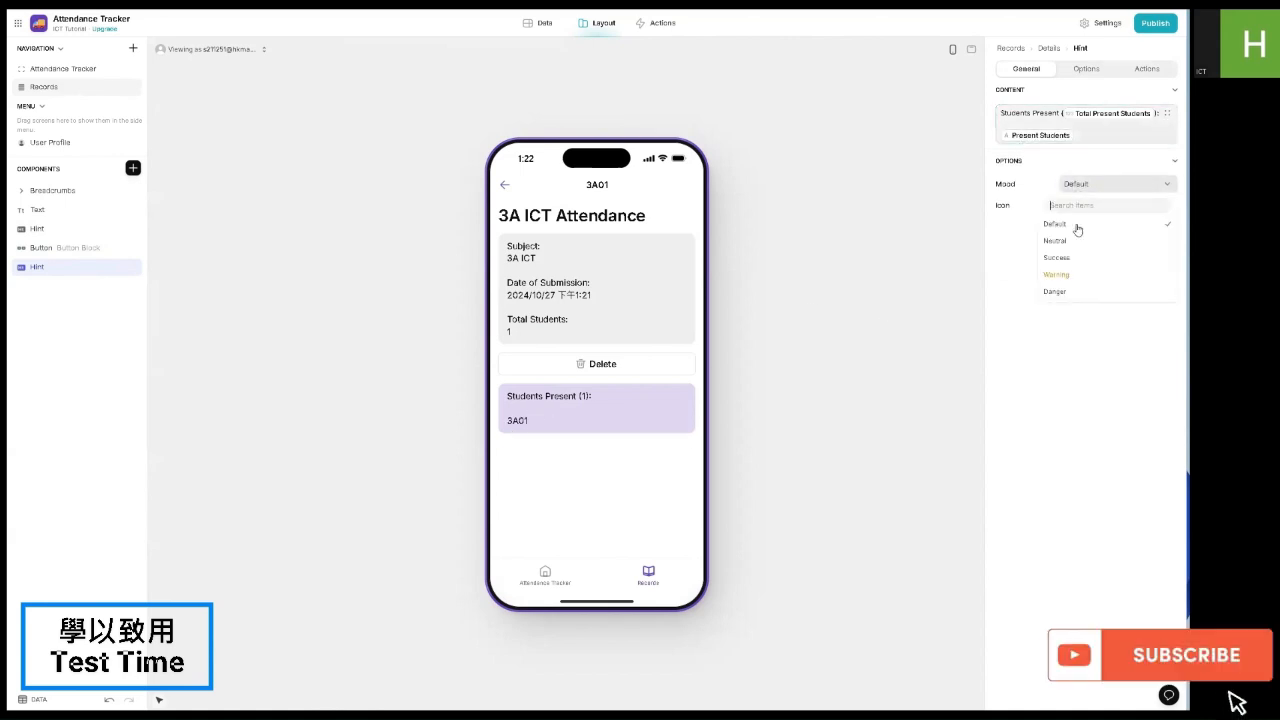
pyautogui.click(1071, 260)
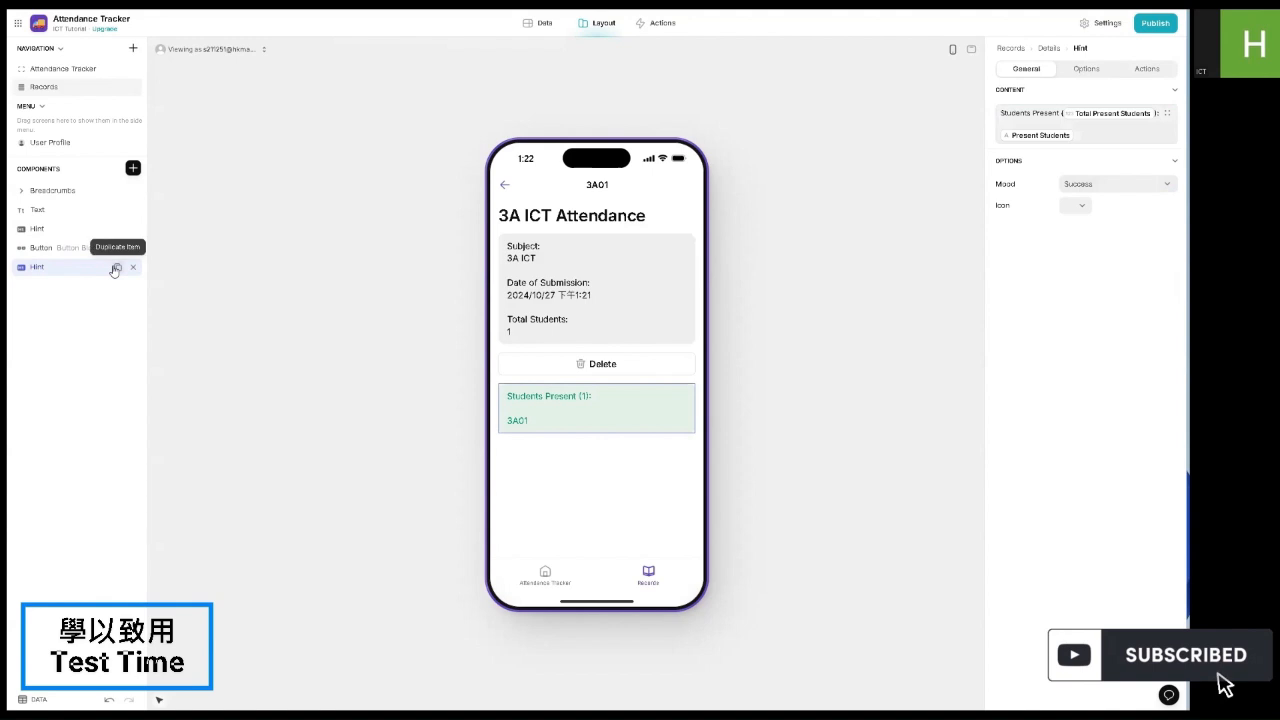
# Step: Duplicate the hint as 'Students Absent' with Total Absent Students, Absent Students, and Danger mood
pyautogui.click(116, 268)
pyautogui.click(63, 290)
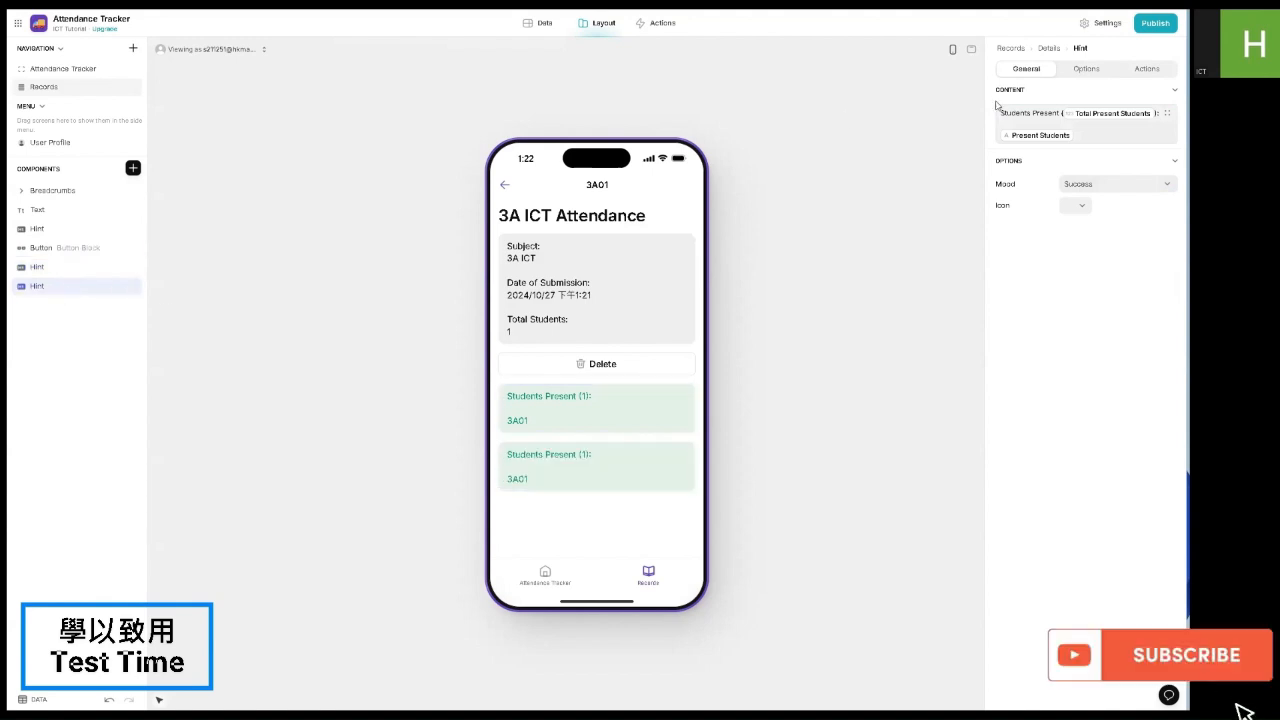
pyautogui.doubleClick(1044, 113)
pyautogui.write('Absent')
pyautogui.click(1100, 113)
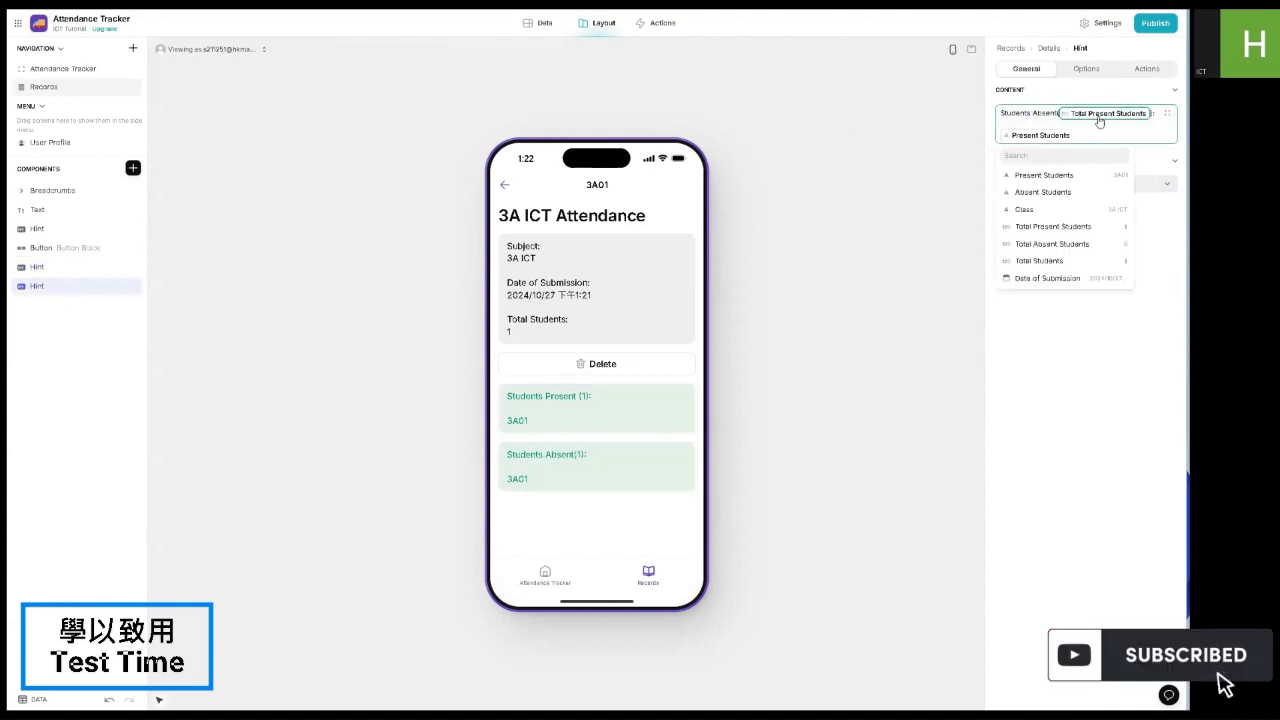
pyautogui.click(1050, 245)
pyautogui.click(1050, 135)
pyautogui.click(1045, 240)
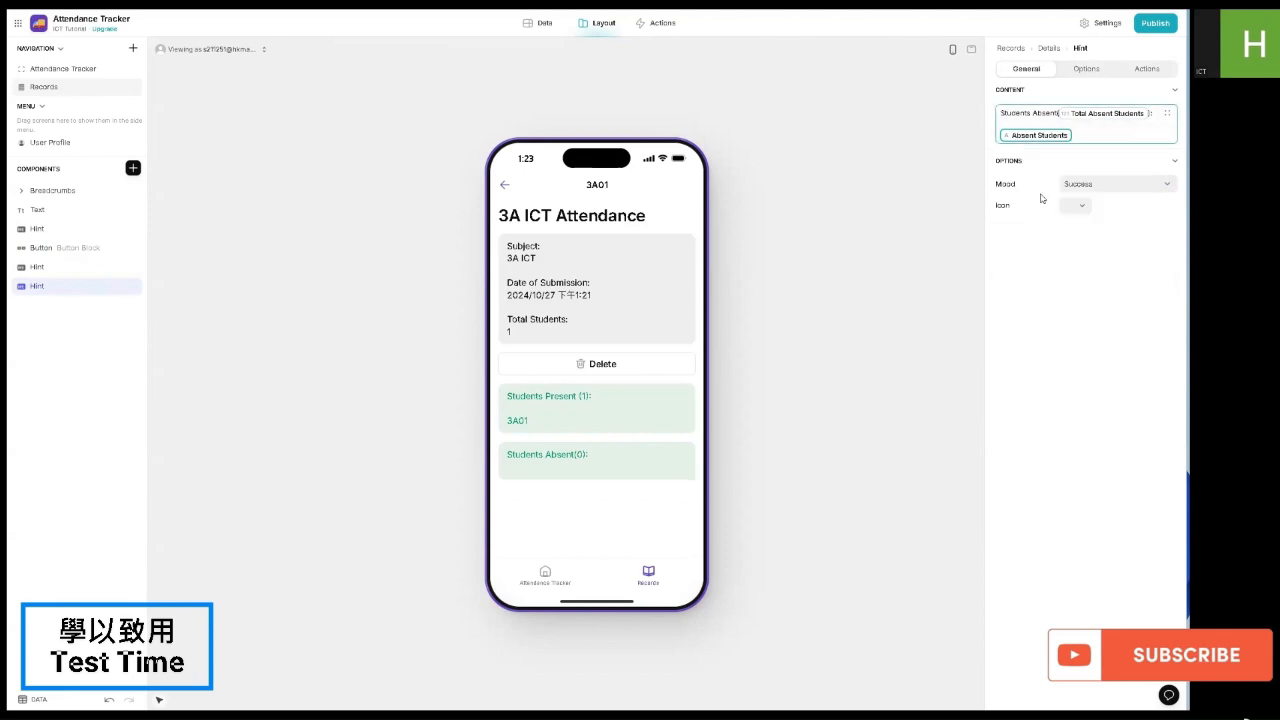
pyautogui.click(1100, 185)
pyautogui.click(1056, 292)
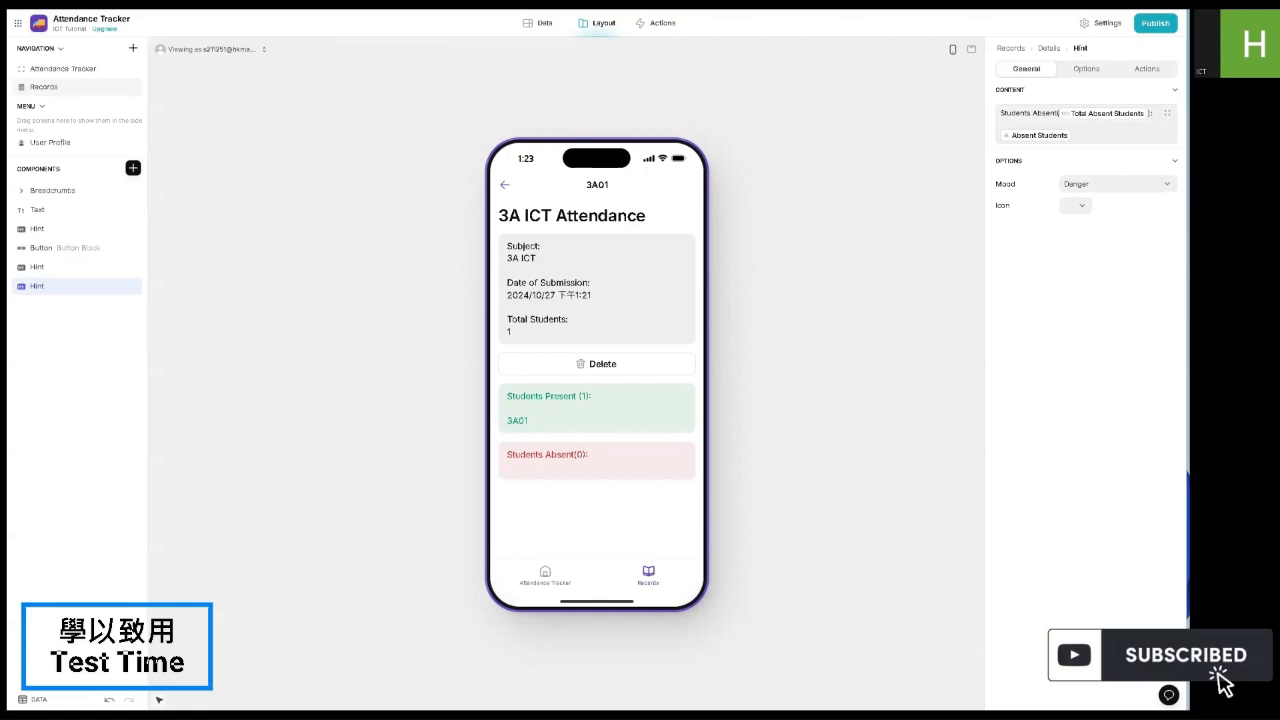
pyautogui.click(505, 184)
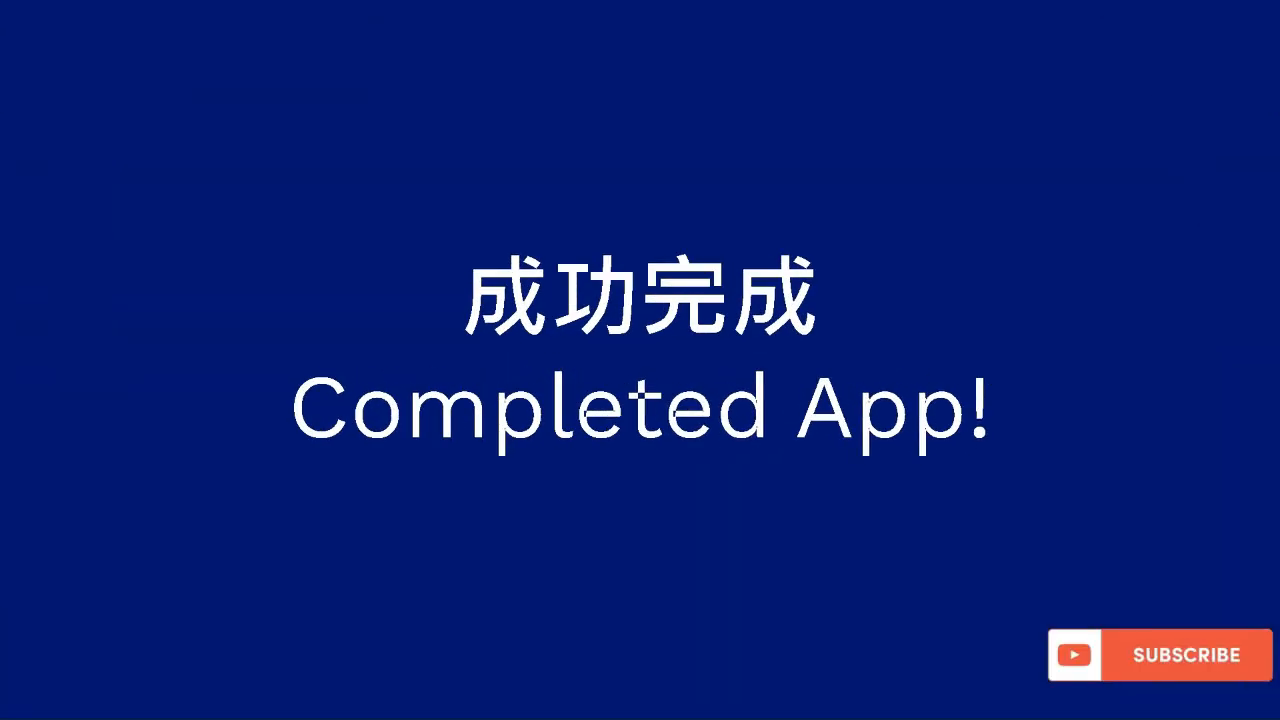